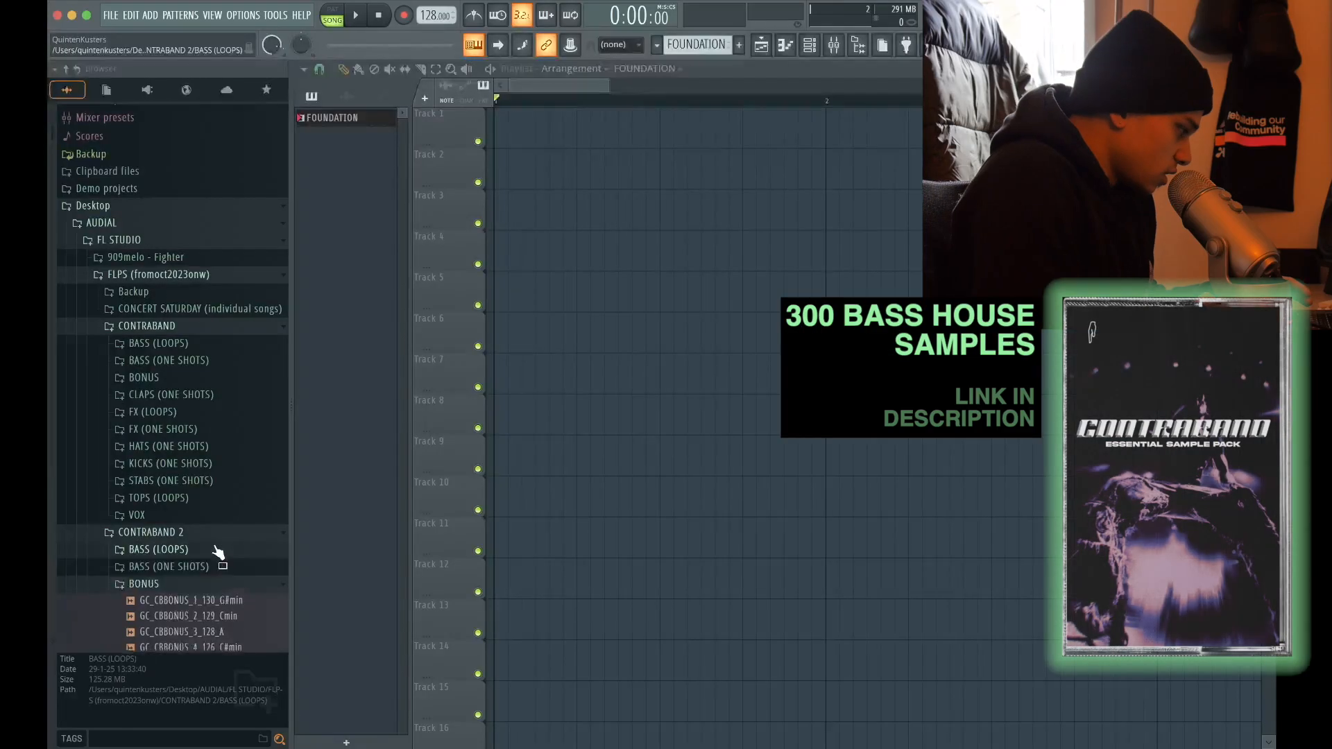
# Audition the kick samples in the KICKS (ONE SHOTS) folder
pyautogui.scroll(-10, 223, 263)
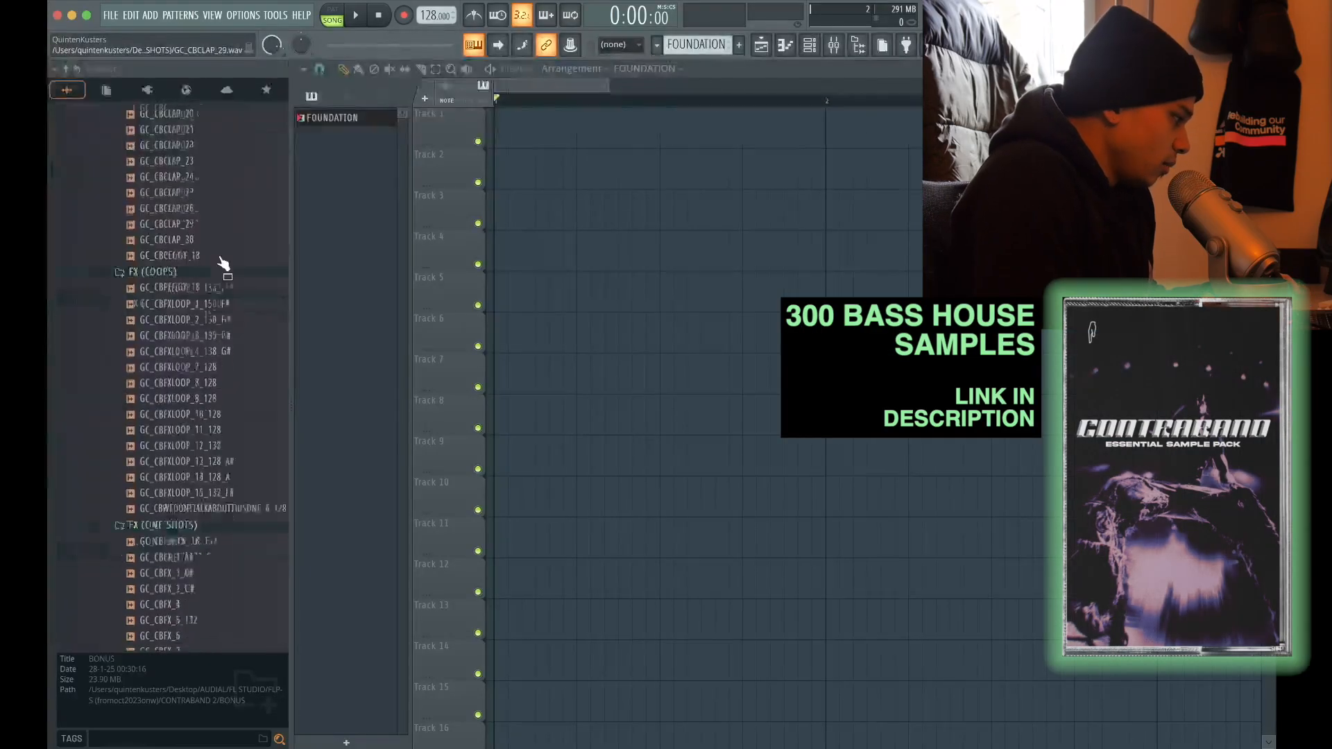
pyautogui.scroll(-20, 224, 264)
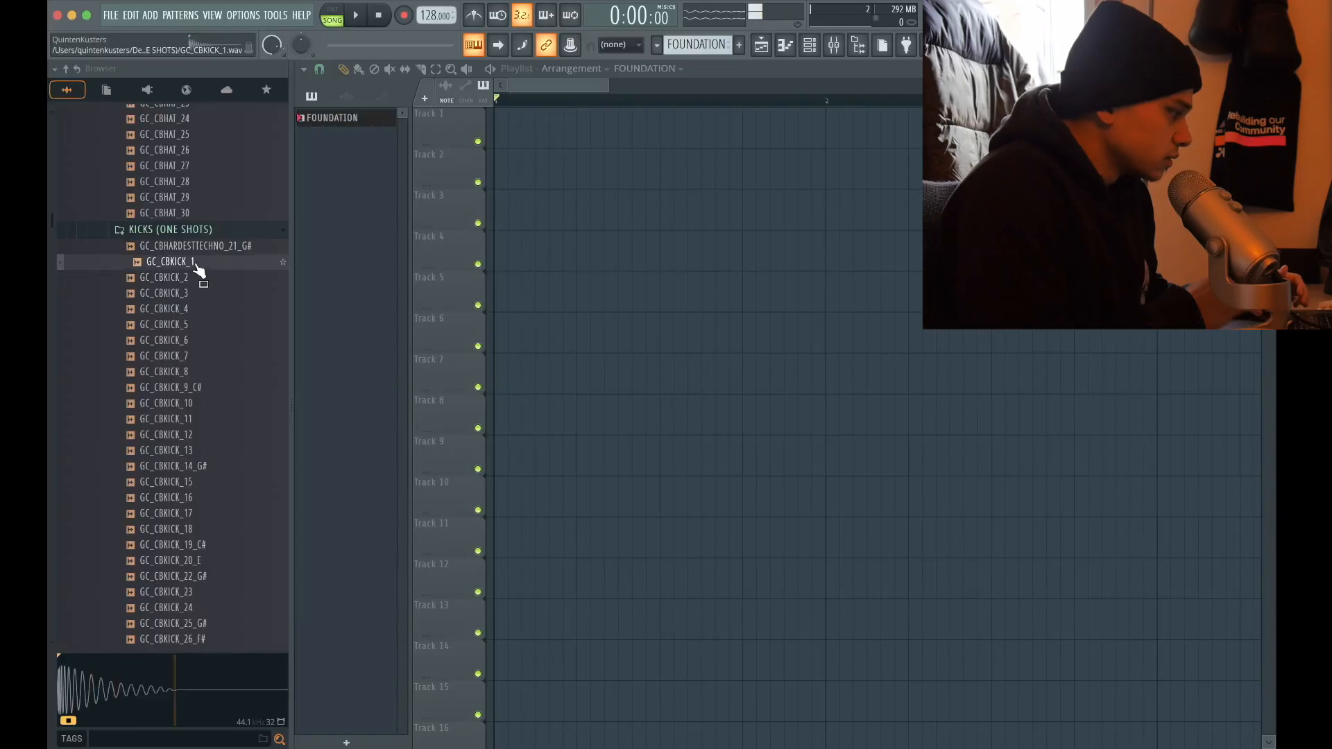
pyautogui.press('Down')
pyautogui.press('Down')
pyautogui.press('Down')
pyautogui.press('Down')
pyautogui.press('Down')
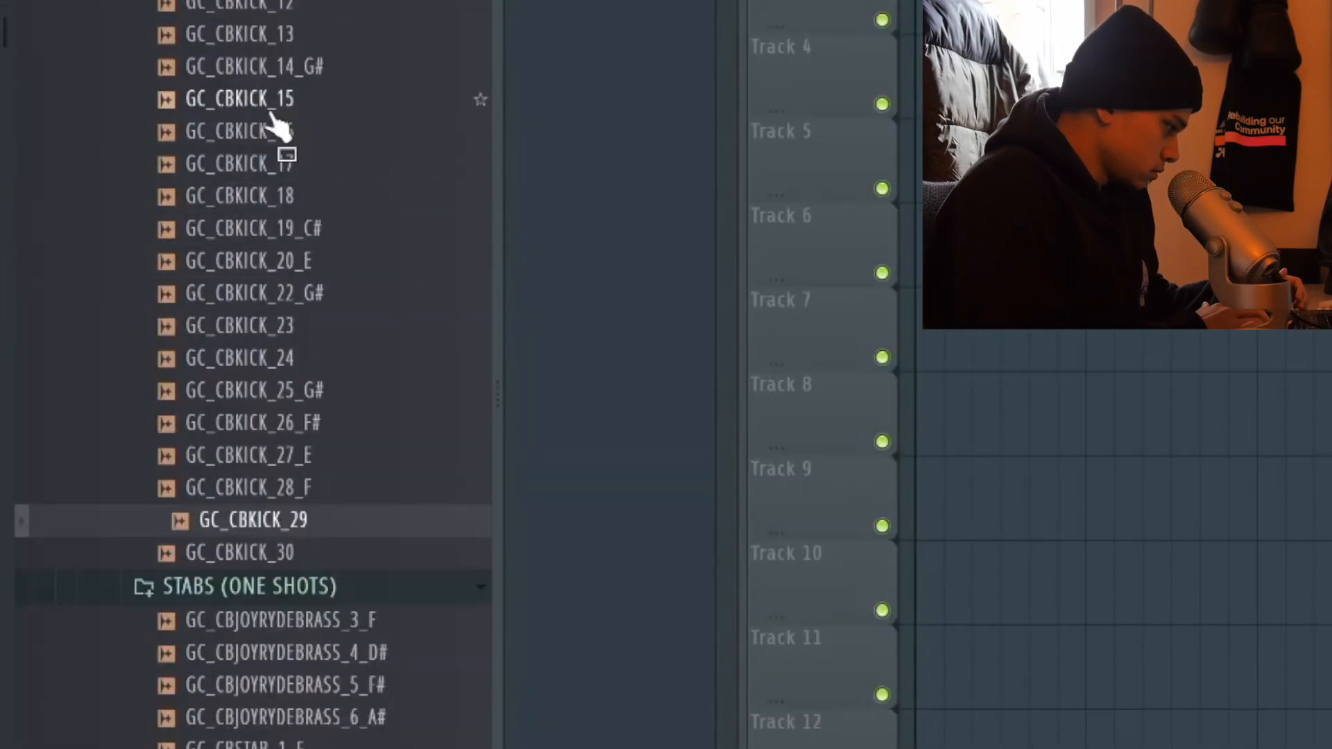
pyautogui.press('Down')
pyautogui.press('Up')
# Place the GC_CBKICK_29 sample on track 1, repeat it on every beat across several bars, and play it back
pyautogui.moveTo(276, 520); pyautogui.dragTo(1027, 0)
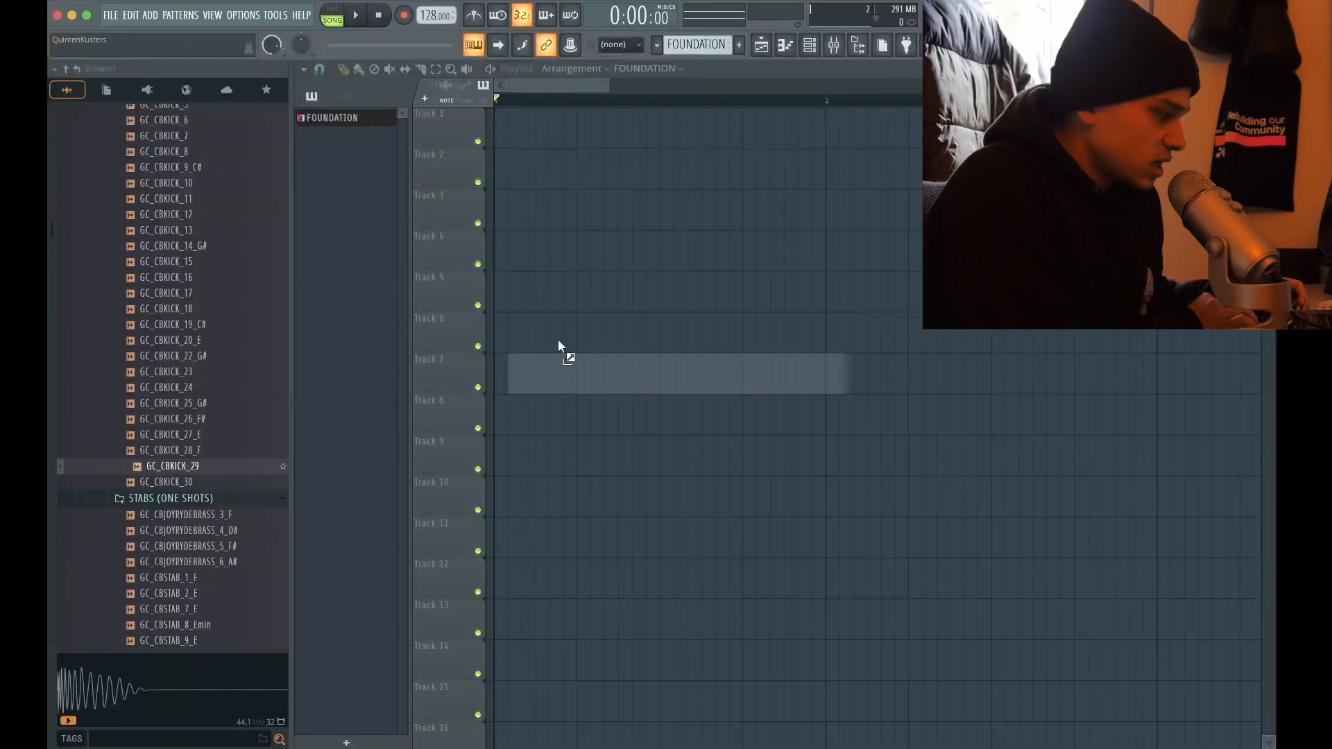
pyautogui.moveTo(550, 174); pyautogui.dragTo(500, 133)
pyautogui.scroll(5, 494, 130)
pyautogui.keyDown('ctrl'); pyautogui.click(644, 117); pyautogui.keyUp('ctrl')
pyautogui.scroll(-8, 644, 117)
pyautogui.hotkey('ctrl', 'b')
pyautogui.hotkey('ctrl', 'b')
pyautogui.hotkey('ctrl', 'a')
pyautogui.hotkey('ctrl', 'b')
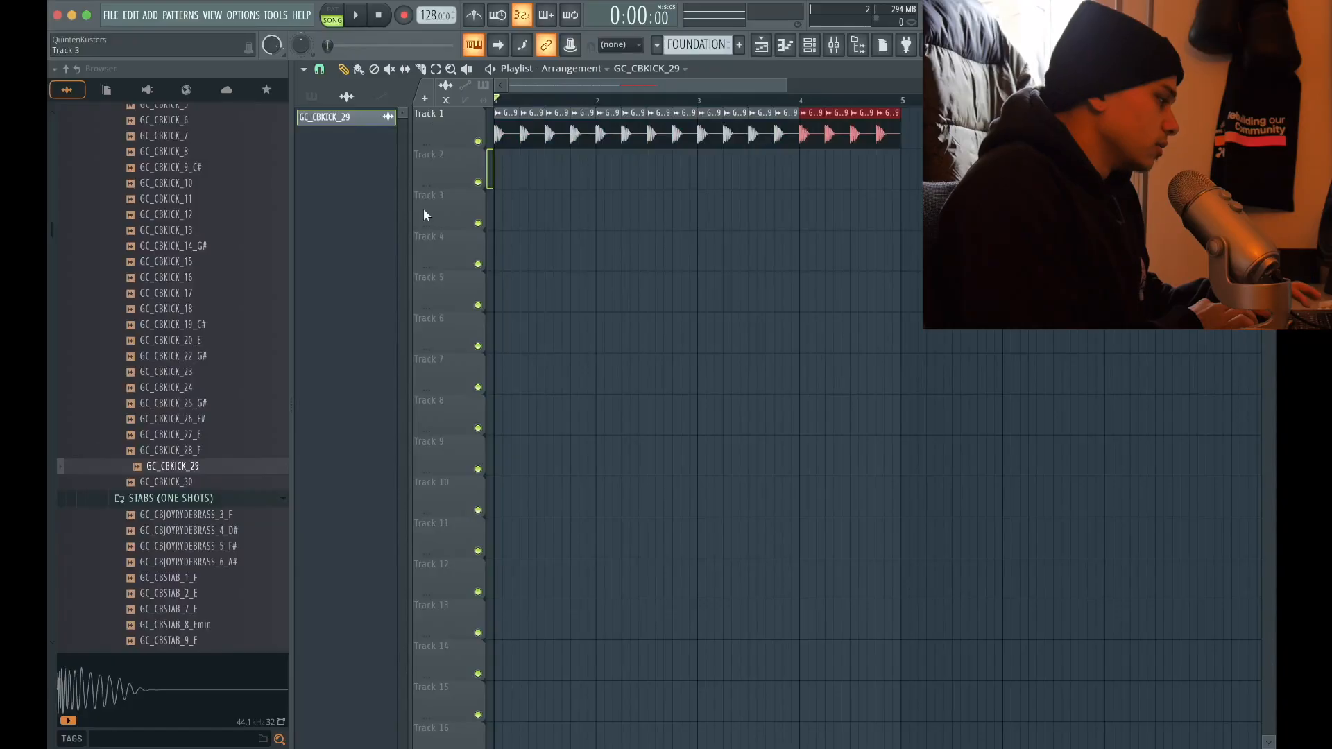
pyautogui.scroll(3, 447, 127)
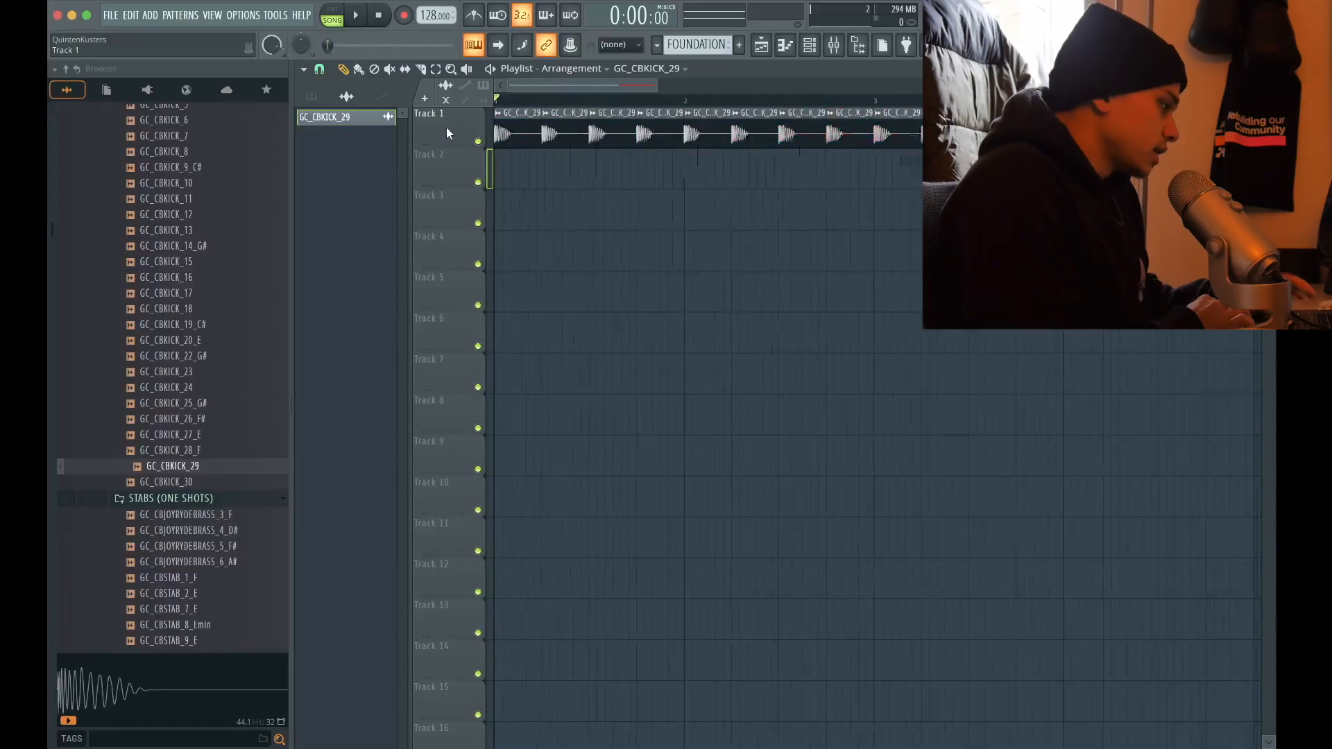
pyautogui.scroll(5, 239, 333)
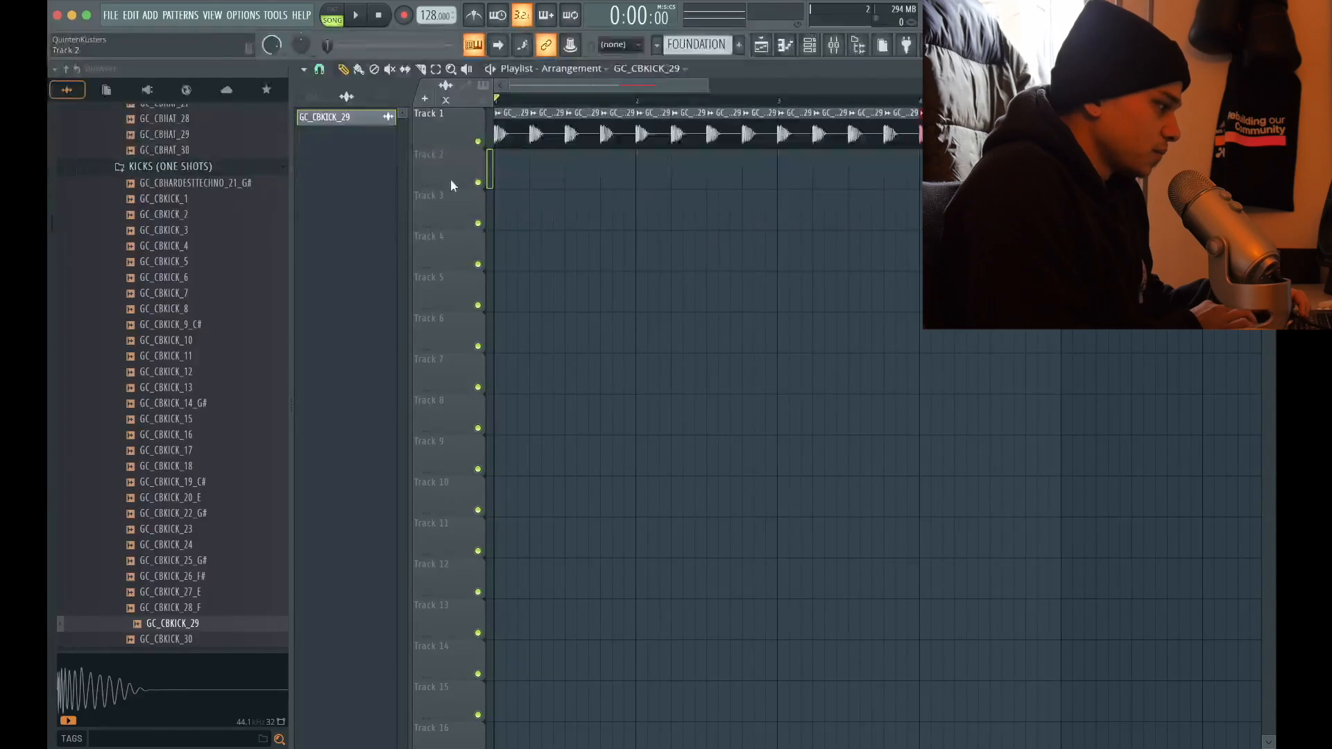
pyautogui.press('space')
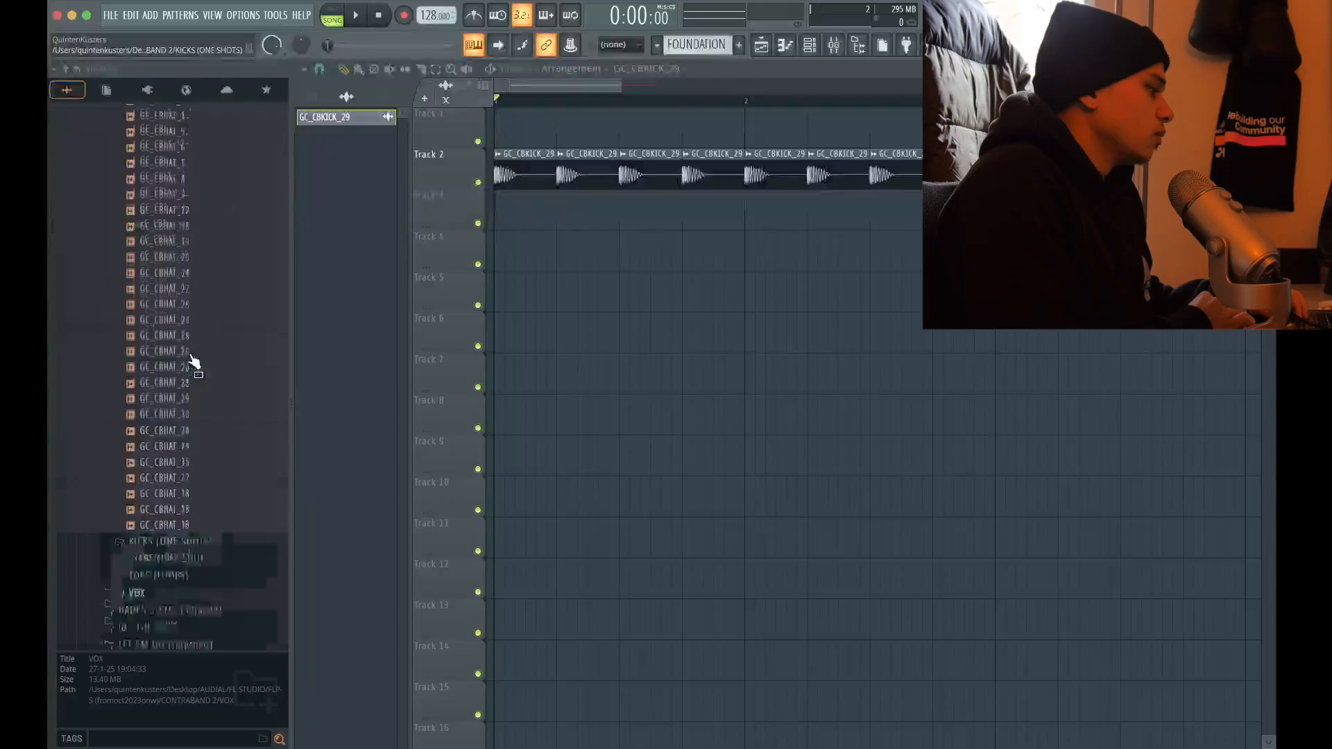
# Place the GC_CBCLAP_12 sample on track 4 and listen to it together with the kick
pyautogui.scroll(10, 190, 363)
pyautogui.moveTo(173, 414); pyautogui.dragTo(548, 253)
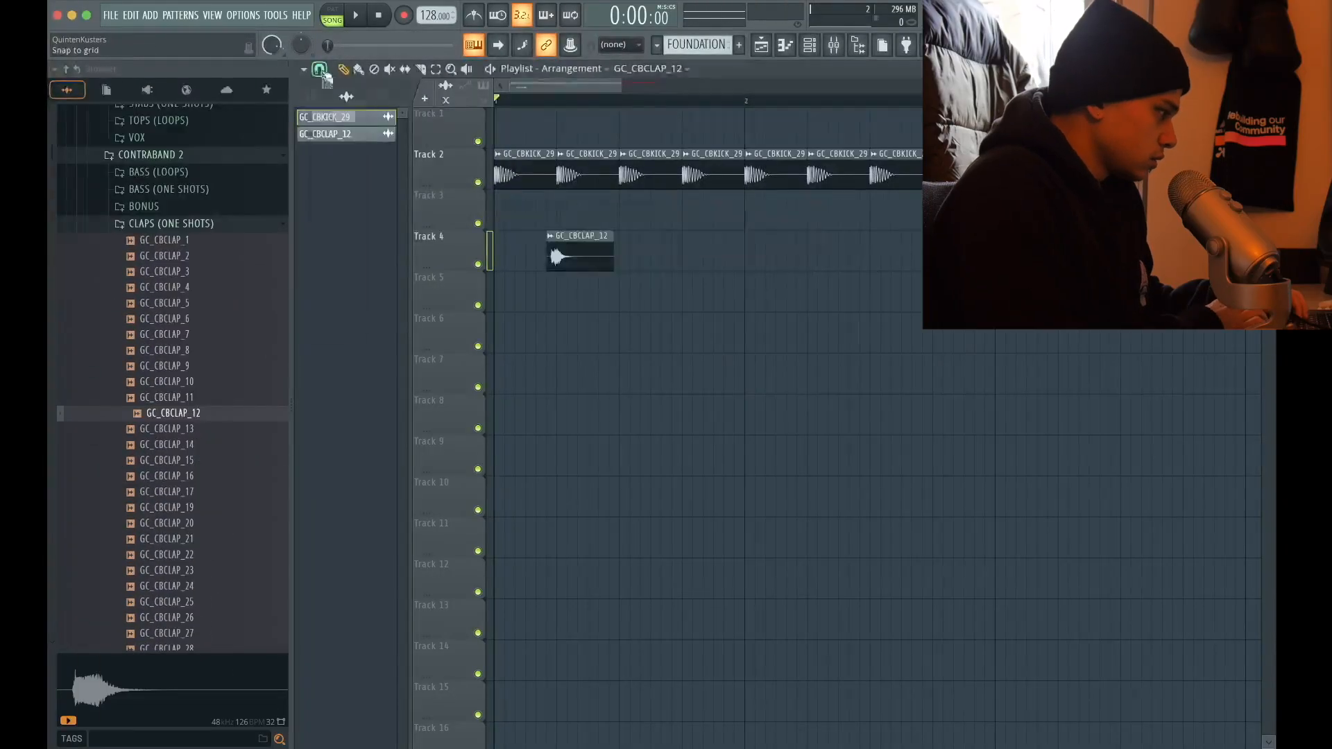
pyautogui.click(321, 71)
pyautogui.click(333, 142)
pyautogui.scroll(5, 477, 215)
pyautogui.moveTo(764, 248); pyautogui.dragTo(624, 253)
pyautogui.press('space')
pyautogui.scroll(-4, 765, 422)
pyautogui.press('space')
pyautogui.press('space')
pyautogui.press('super+b')
pyautogui.scroll(4, 830, 243)
pyautogui.scroll(-4, 830, 244)
pyautogui.press('space')
pyautogui.hotkey('ctrl', 'z')
# Shift the clap clip on track 4 earlier so its transient lines up with the kick
pyautogui.moveTo(904, 241); pyautogui.dragTo(783, 239)
pyautogui.scroll(4, 798, 234)
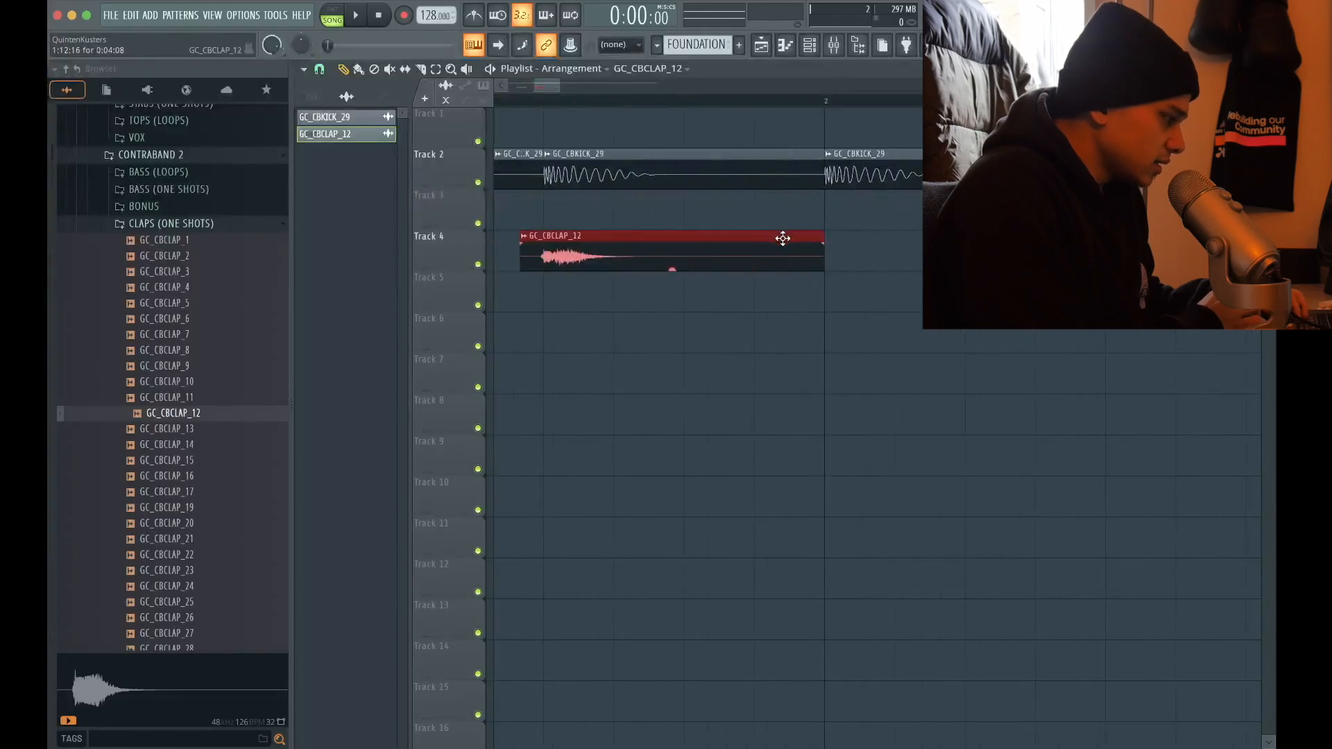
pyautogui.scroll(-4, 775, 236)
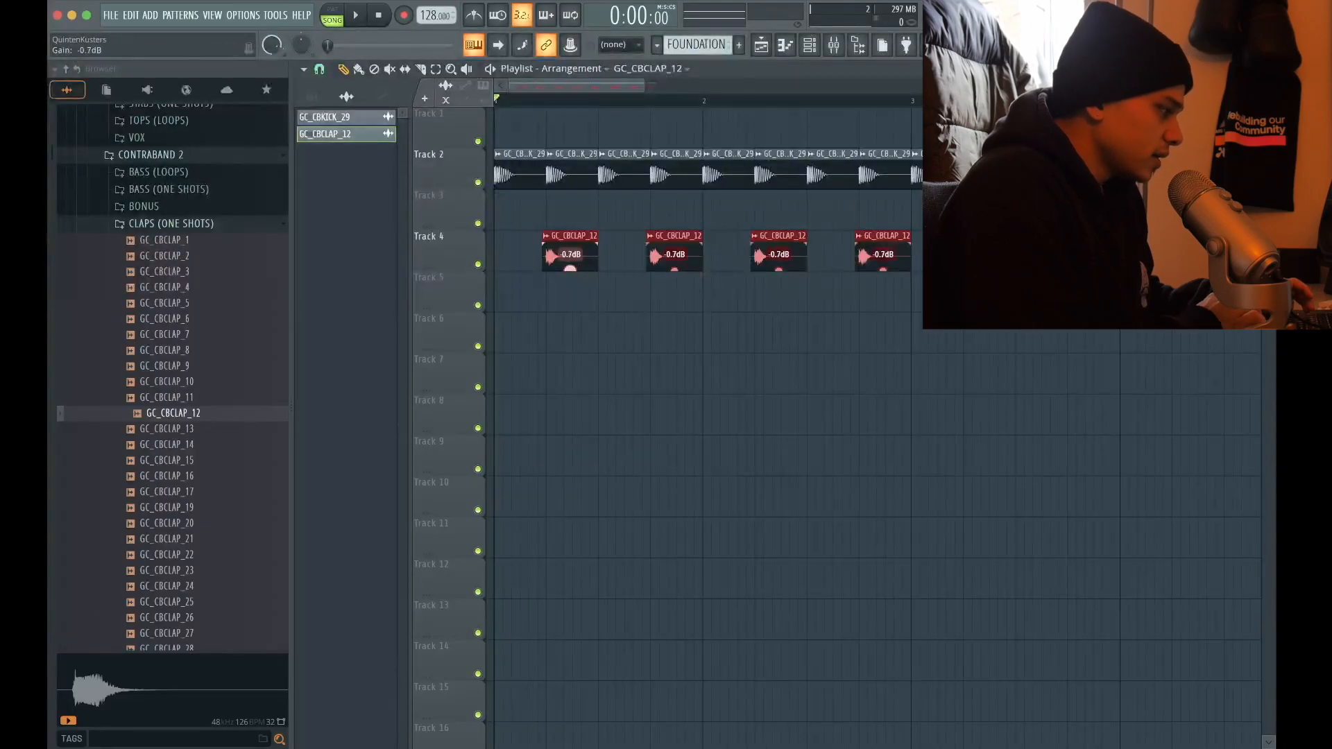
pyautogui.scroll(-5, 580, 271)
# Assign the GC_CBKICK_29 and GC_CBCLAP_12 audio clips to the free mixer tracks 5 and 6
pyautogui.moveTo(820, 175); pyautogui.dragTo(516, 183)
pyautogui.scroll(10, 178, 156)
pyautogui.scroll(2, 423, 96)
pyautogui.scroll(3, 424, 96)
pyautogui.doubleClick(515, 182)
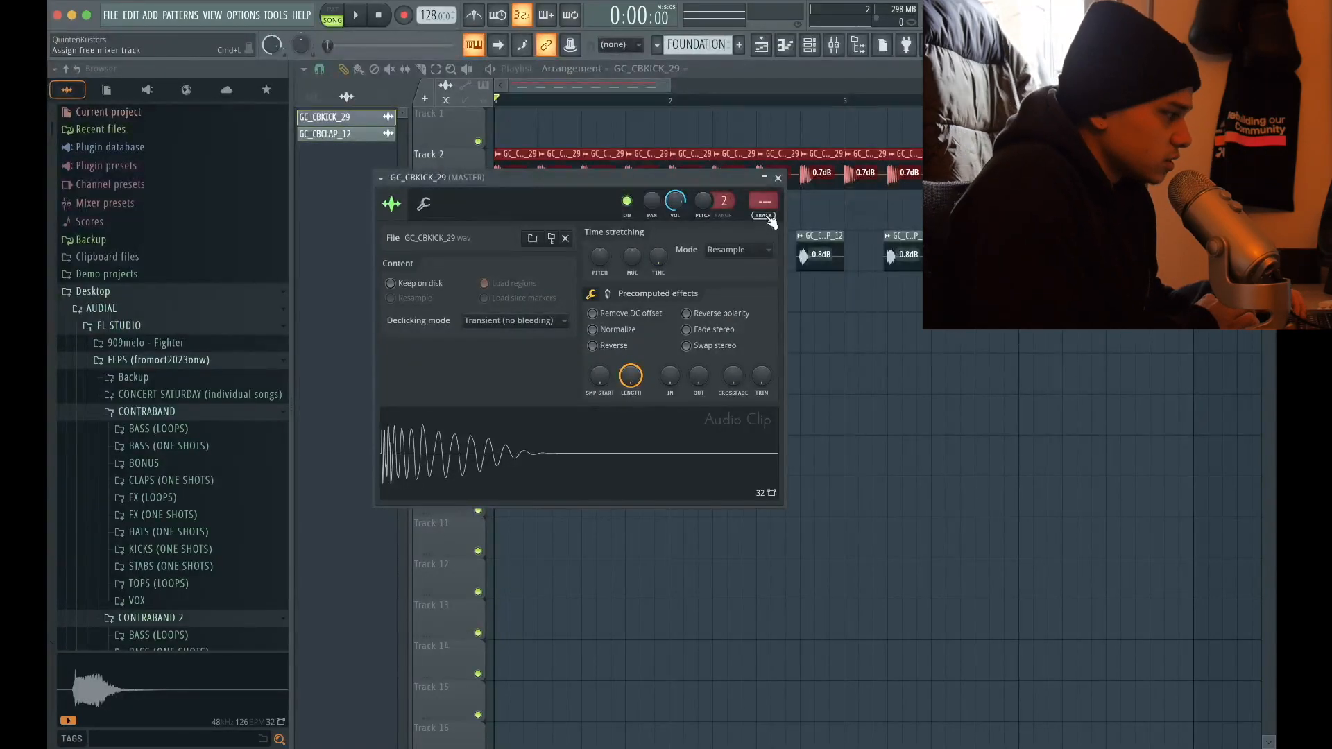
pyautogui.click(771, 219)
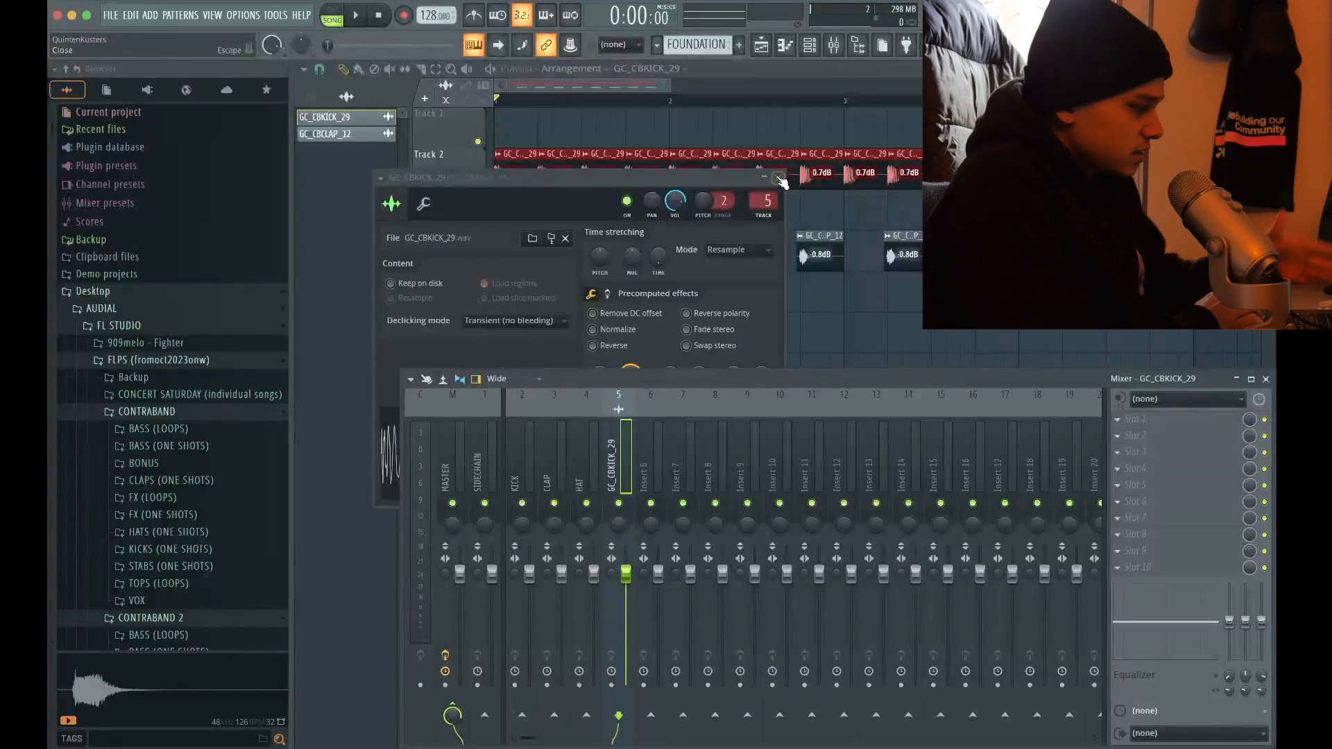
pyautogui.click(780, 178)
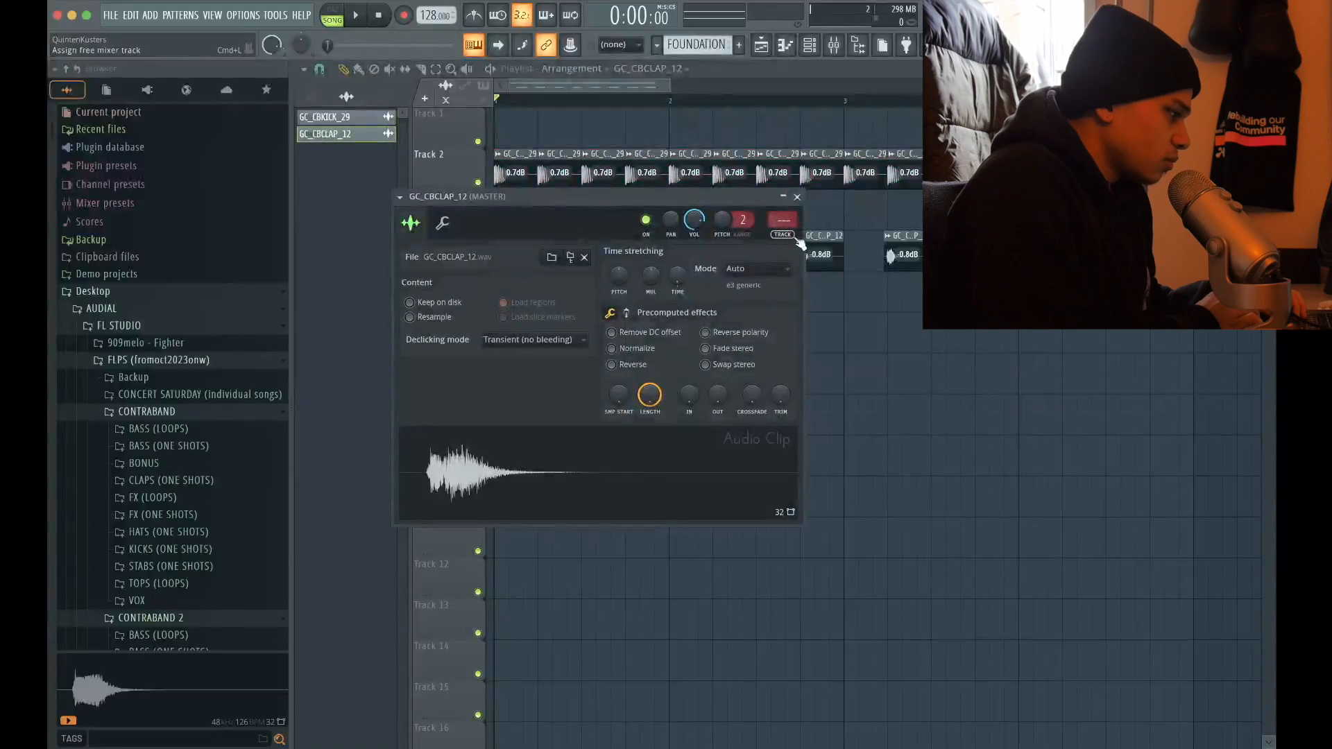
pyautogui.click(784, 222)
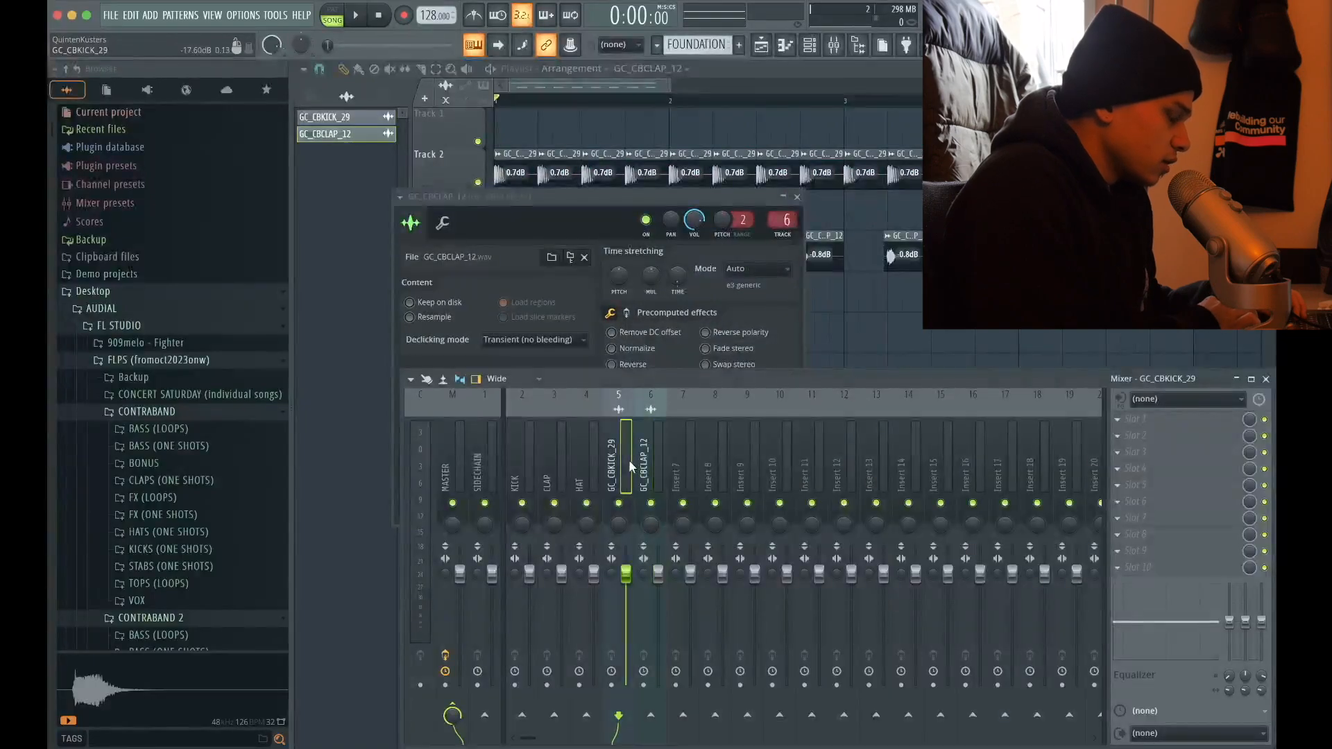
pyautogui.click(797, 197)
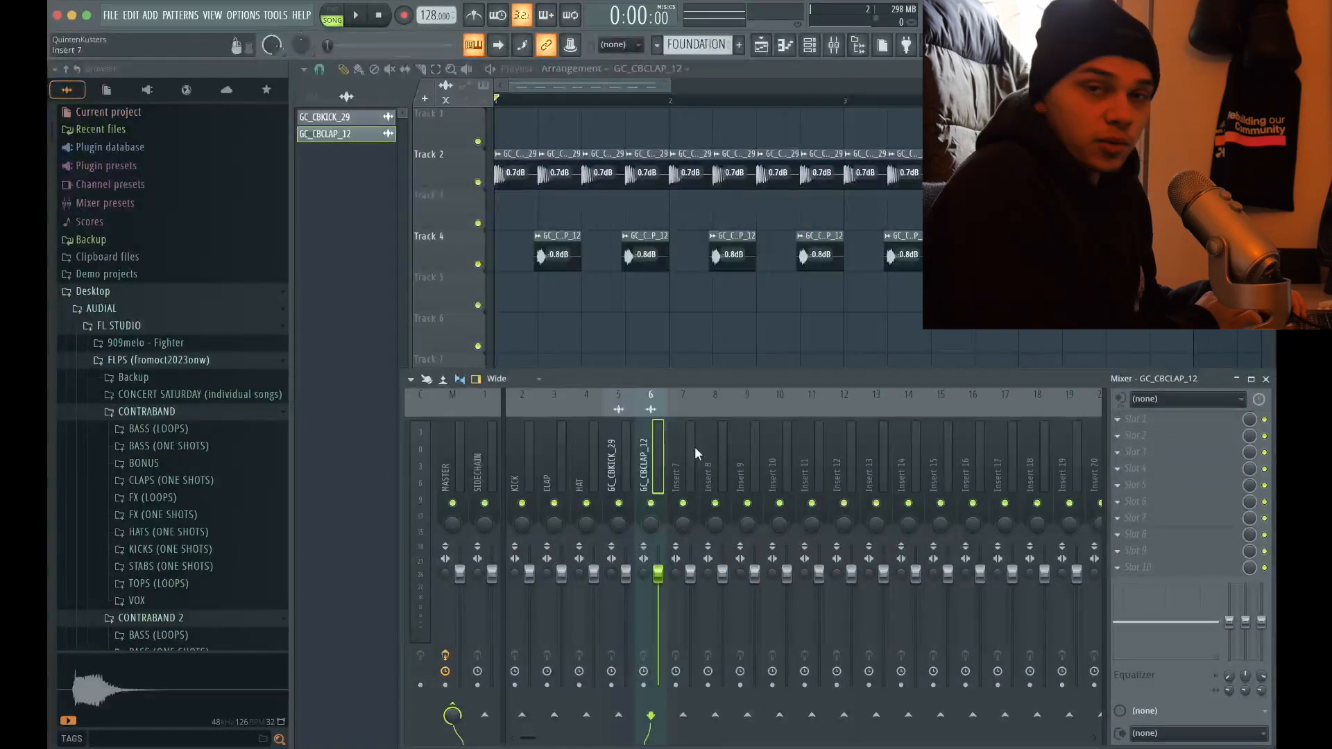
# Rename mixer track Insert 7 as DRUMBUS
pyautogui.click(693, 447)
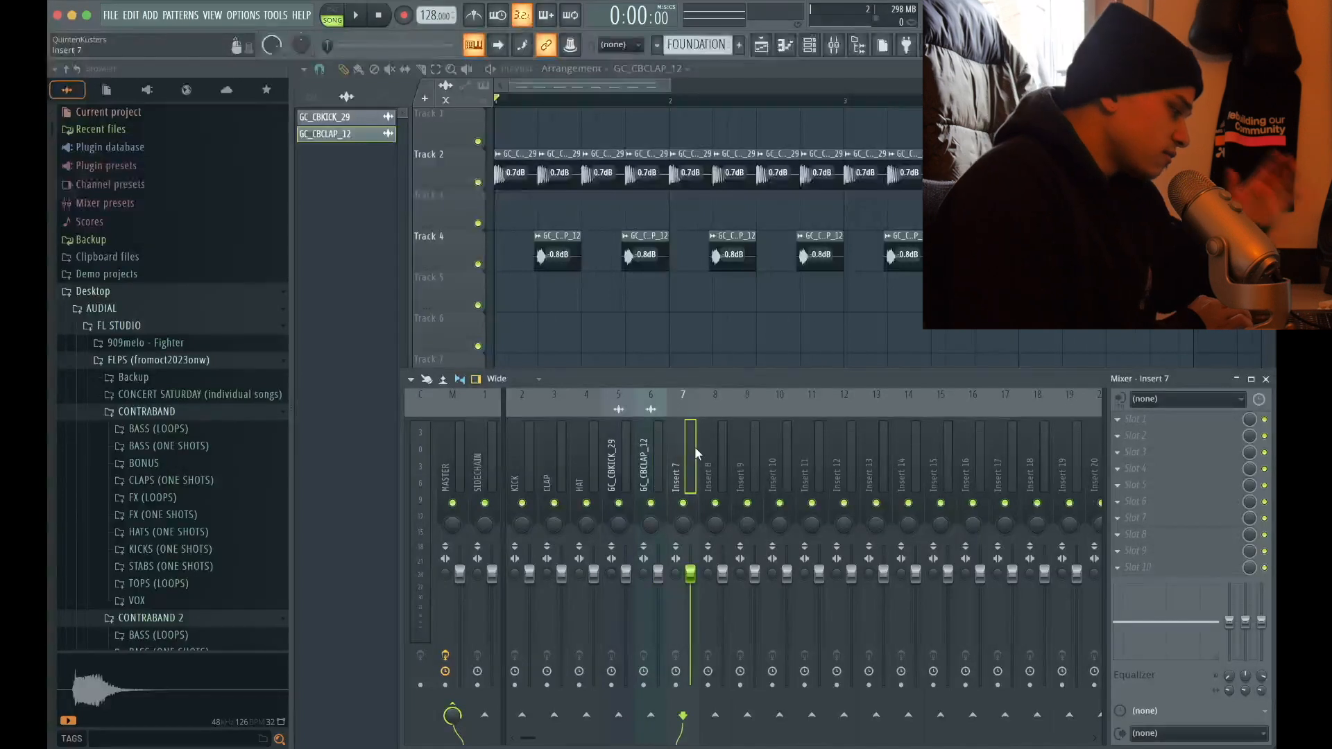
pyautogui.rightClick(684, 439)
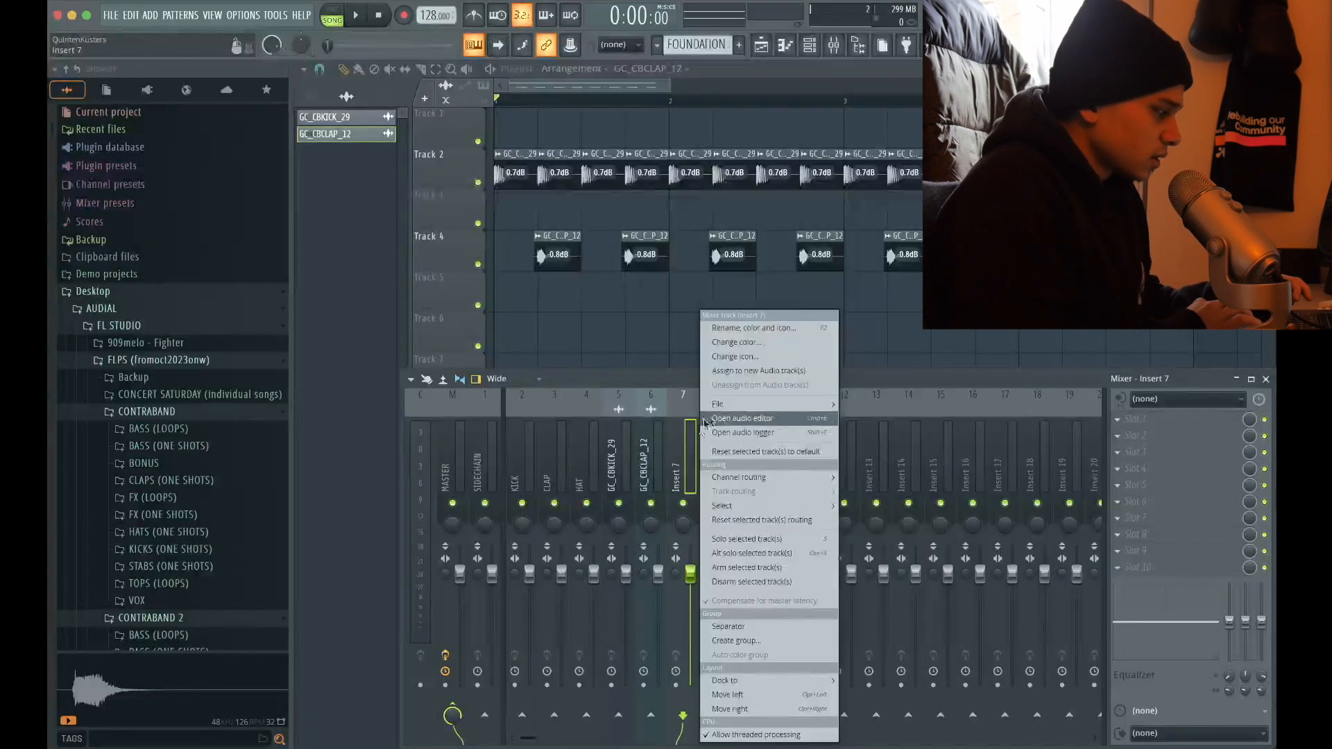
pyautogui.click(748, 328)
pyautogui.write('DRUMBUS')
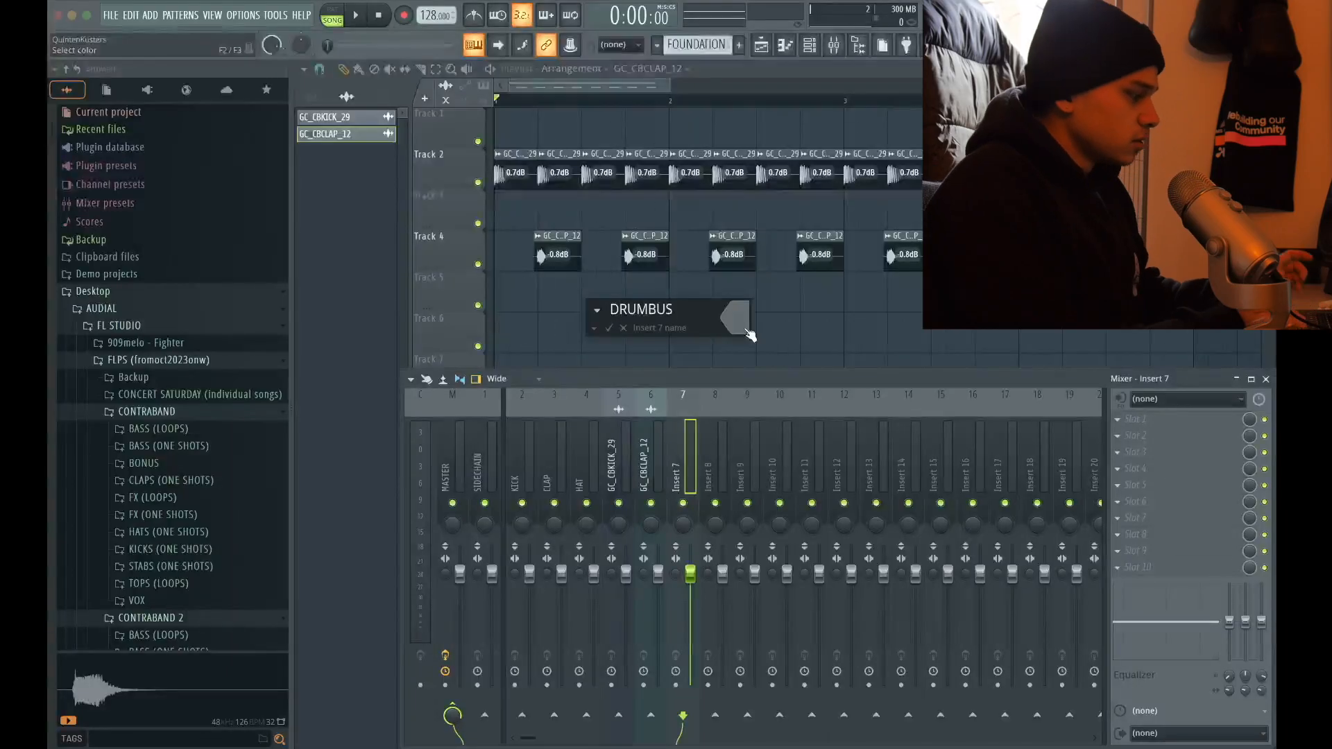
pyautogui.press('Return')
# Dock the DRUMBUS track on the right side of the mixer
pyautogui.rightClick(691, 441)
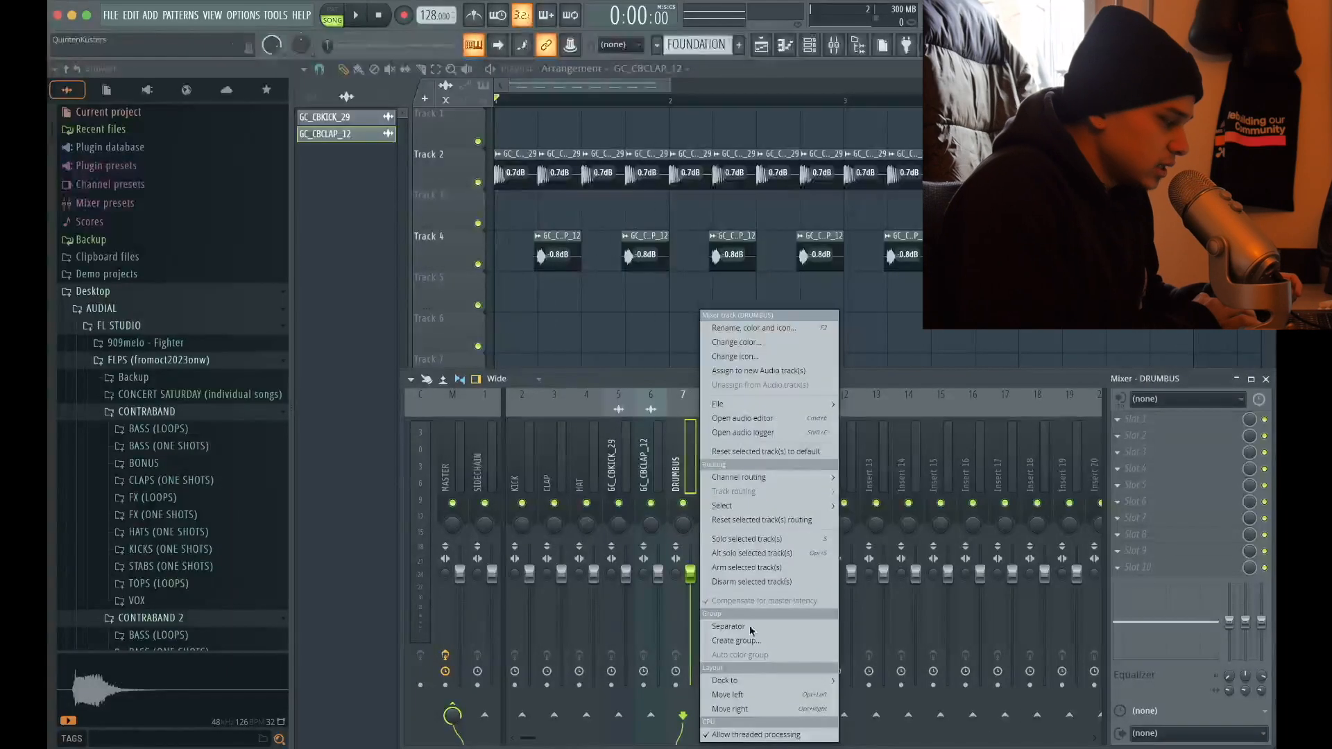
pyautogui.moveTo(758, 679)
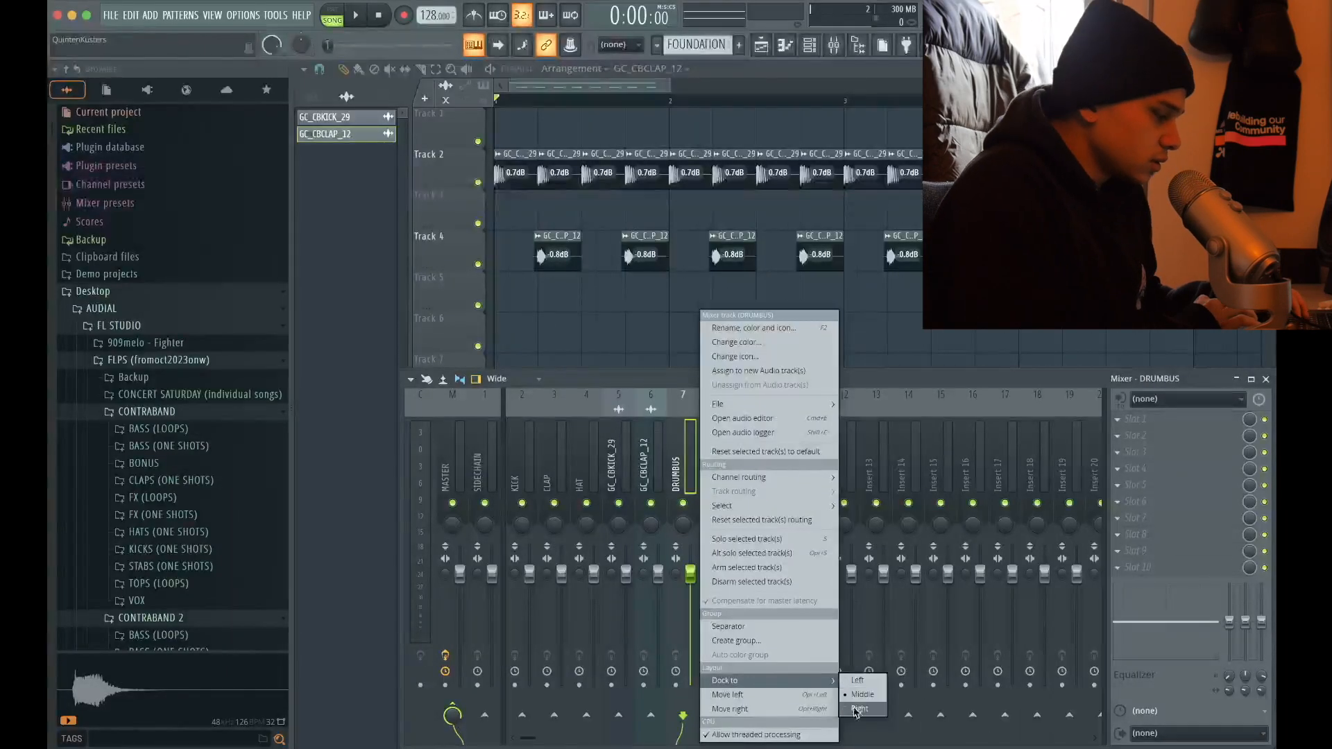
pyautogui.click(860, 708)
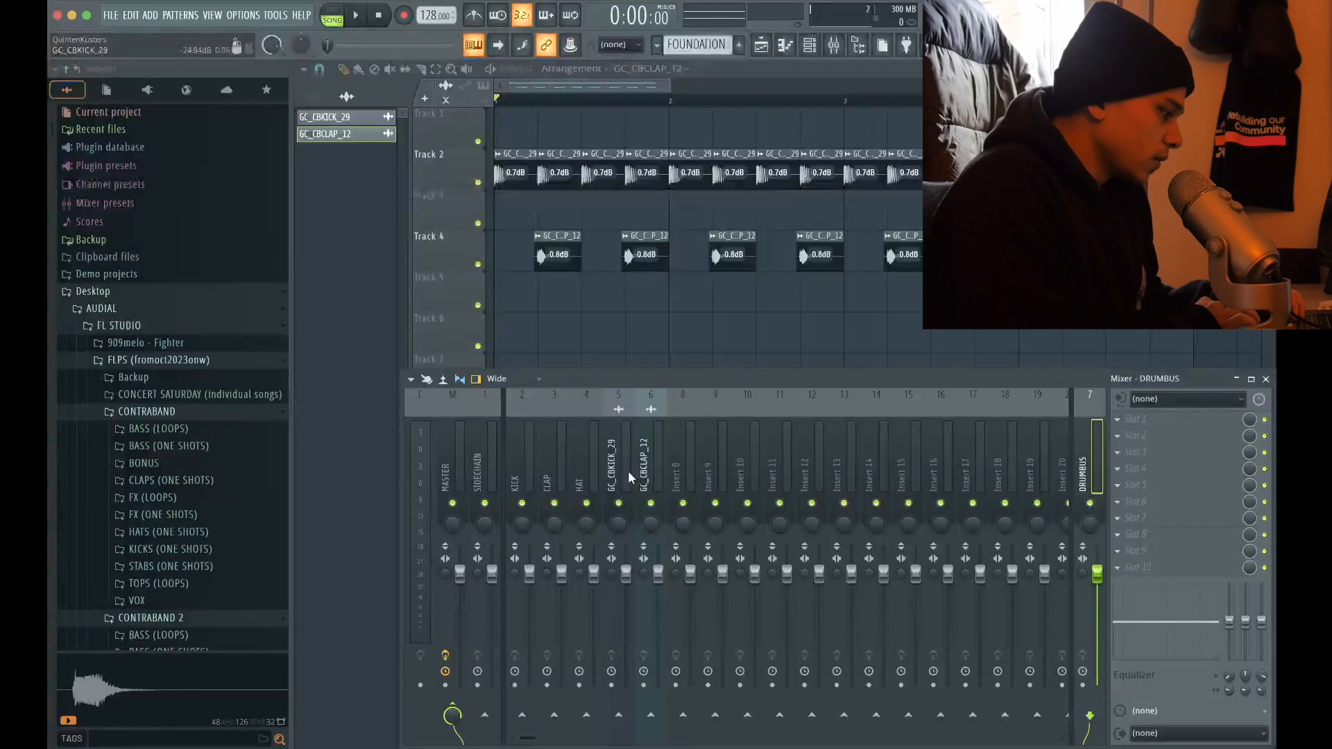
# Route the kick and clap mixer tracks only to DRUMBUS and check its signal during playback
pyautogui.click(622, 470)
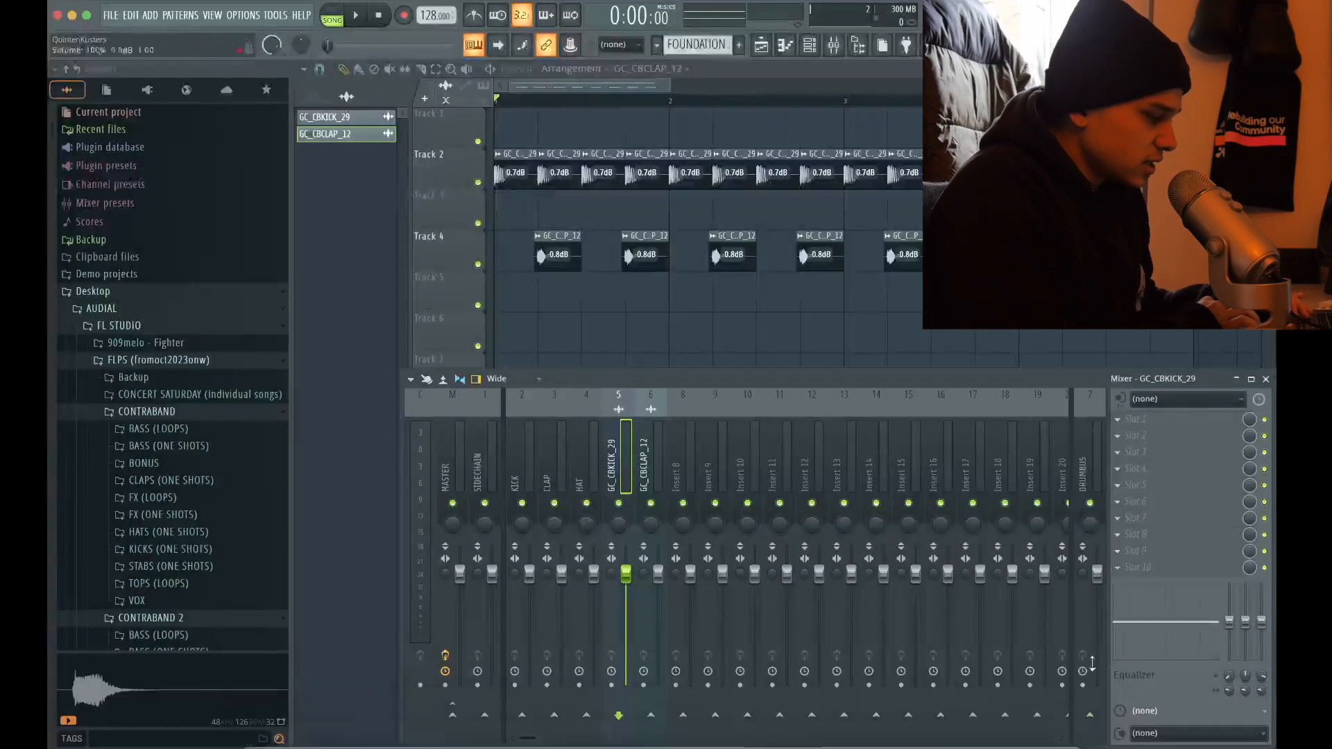
pyautogui.click(659, 467)
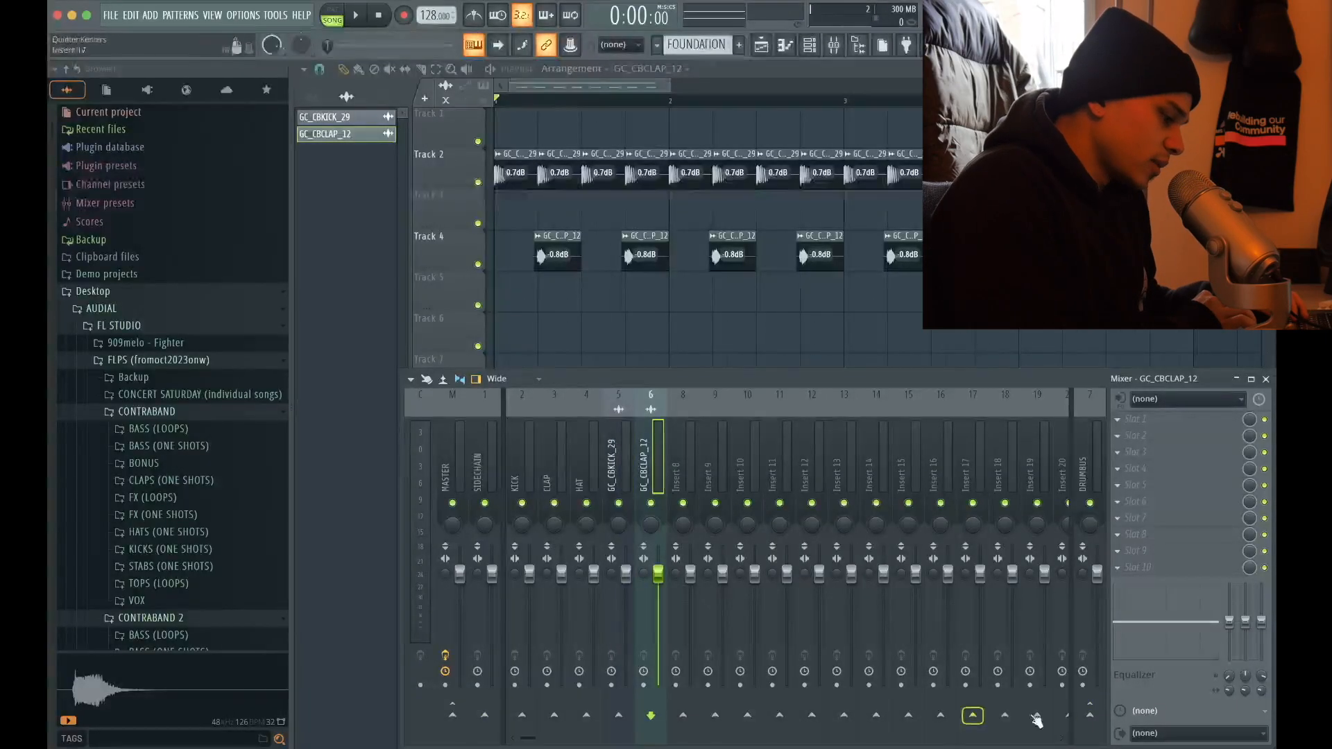
pyautogui.click(1090, 447)
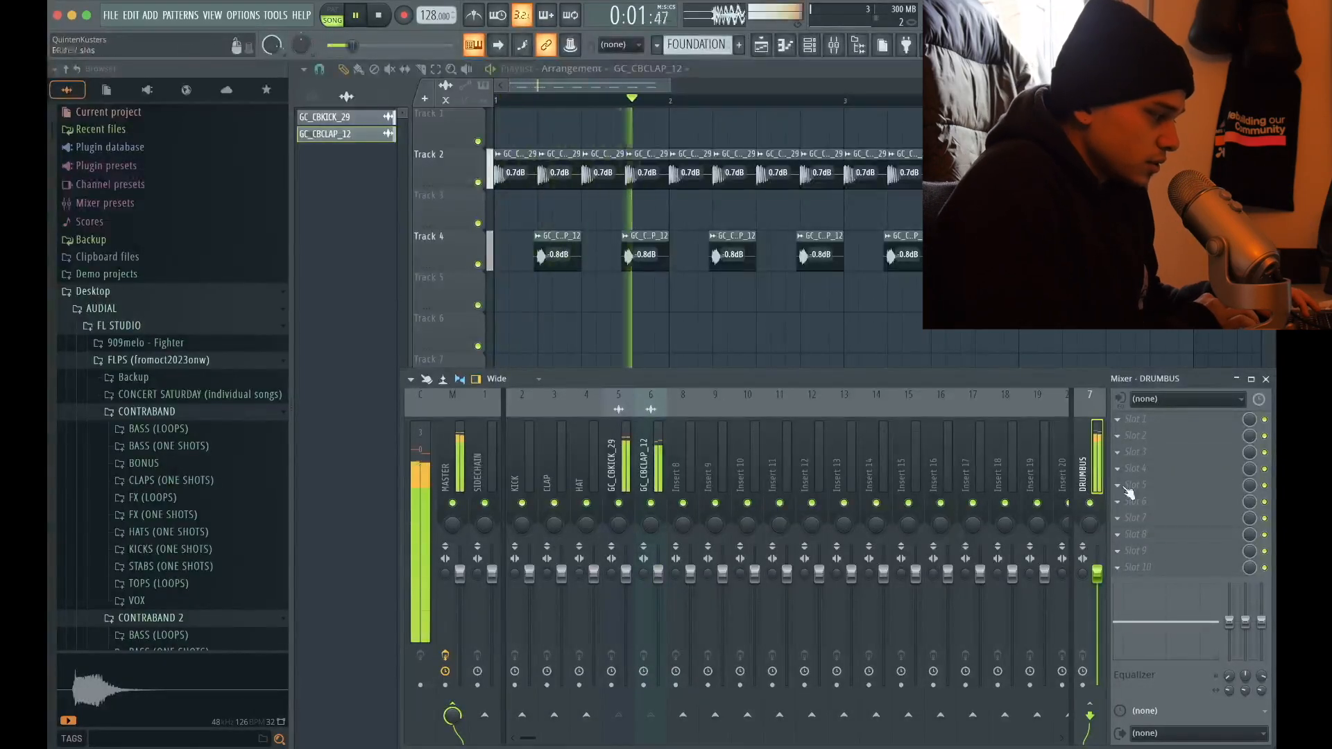
pyautogui.press('space')
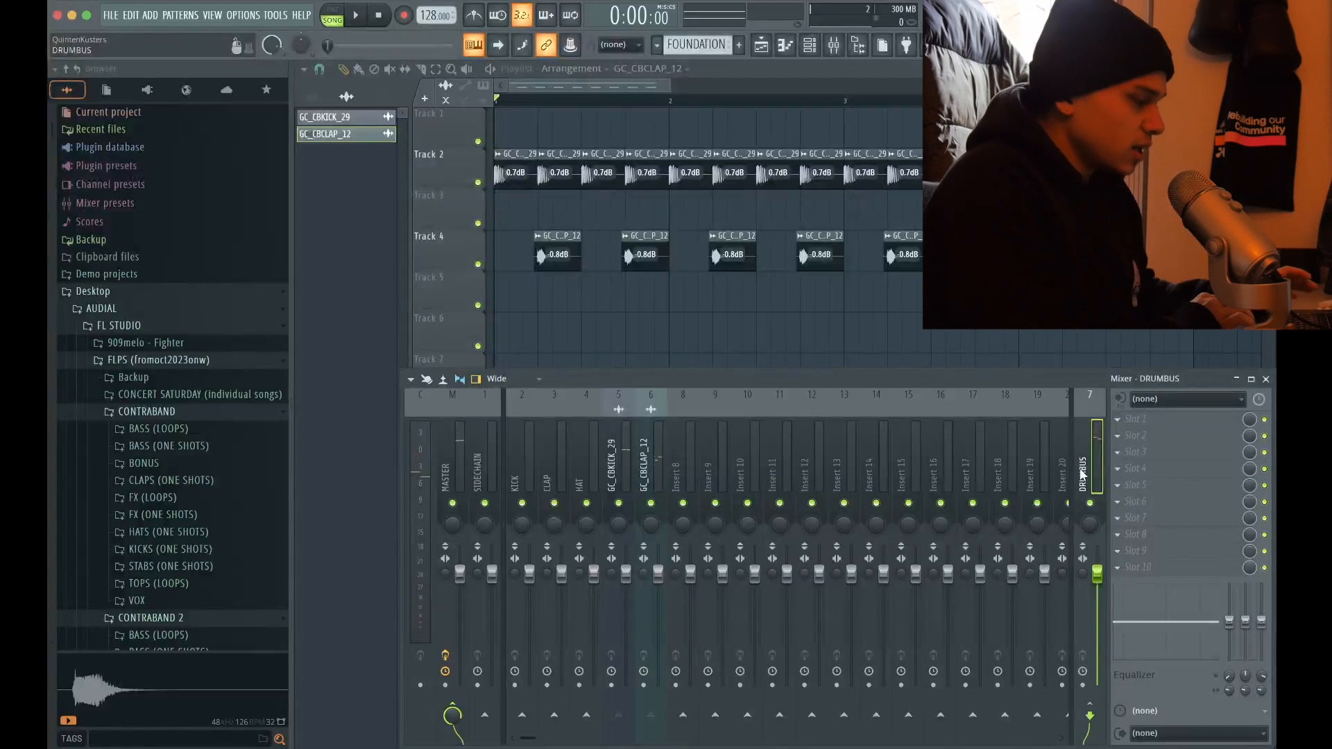
# Add a Fruity soft clipper to the DRUMBUS track and lower its threshold while listening to the drums
pyautogui.click(1155, 424)
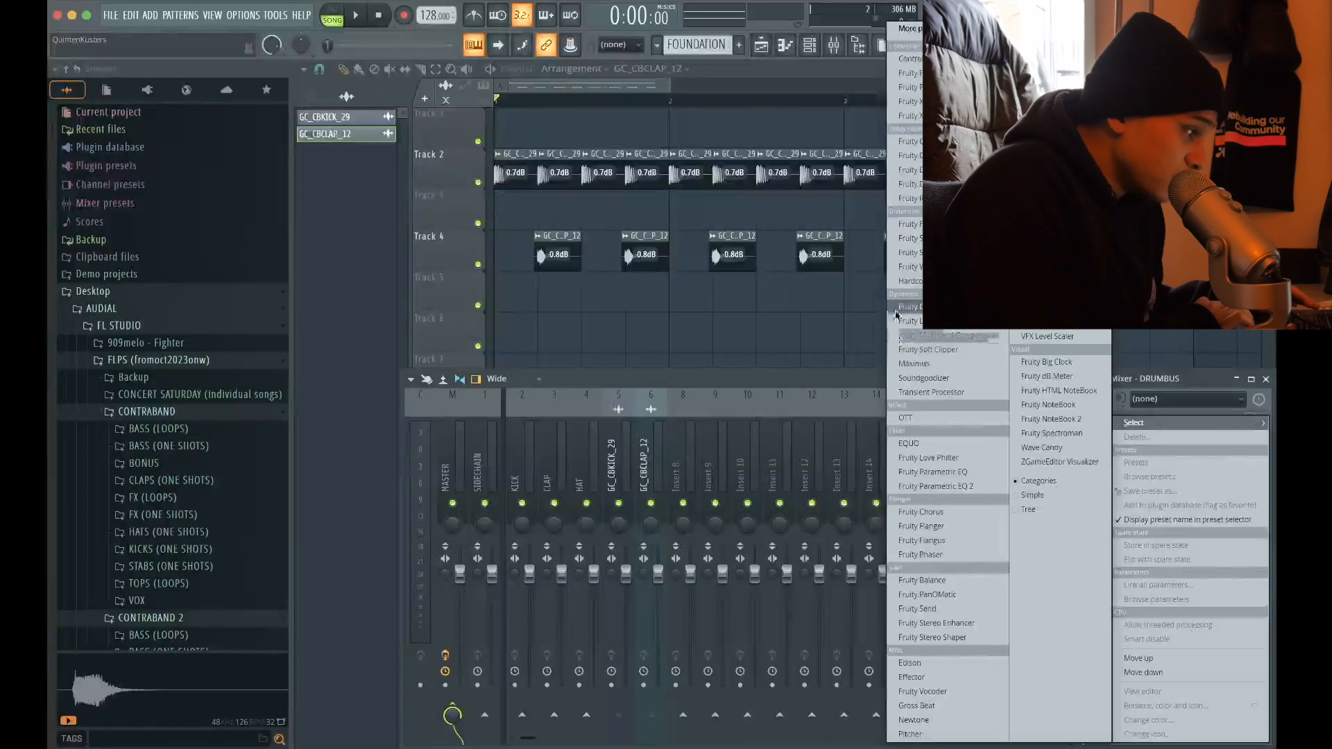
pyautogui.click(909, 238)
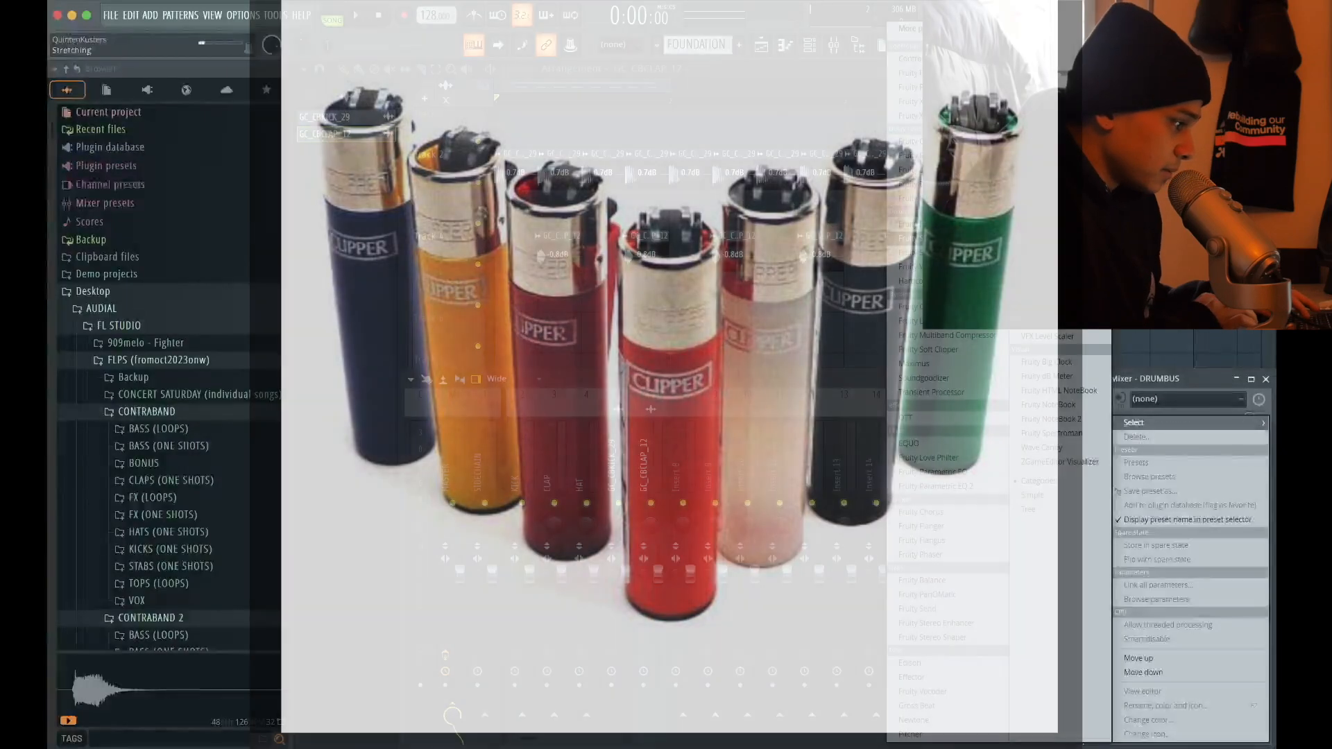
pyautogui.press('space')
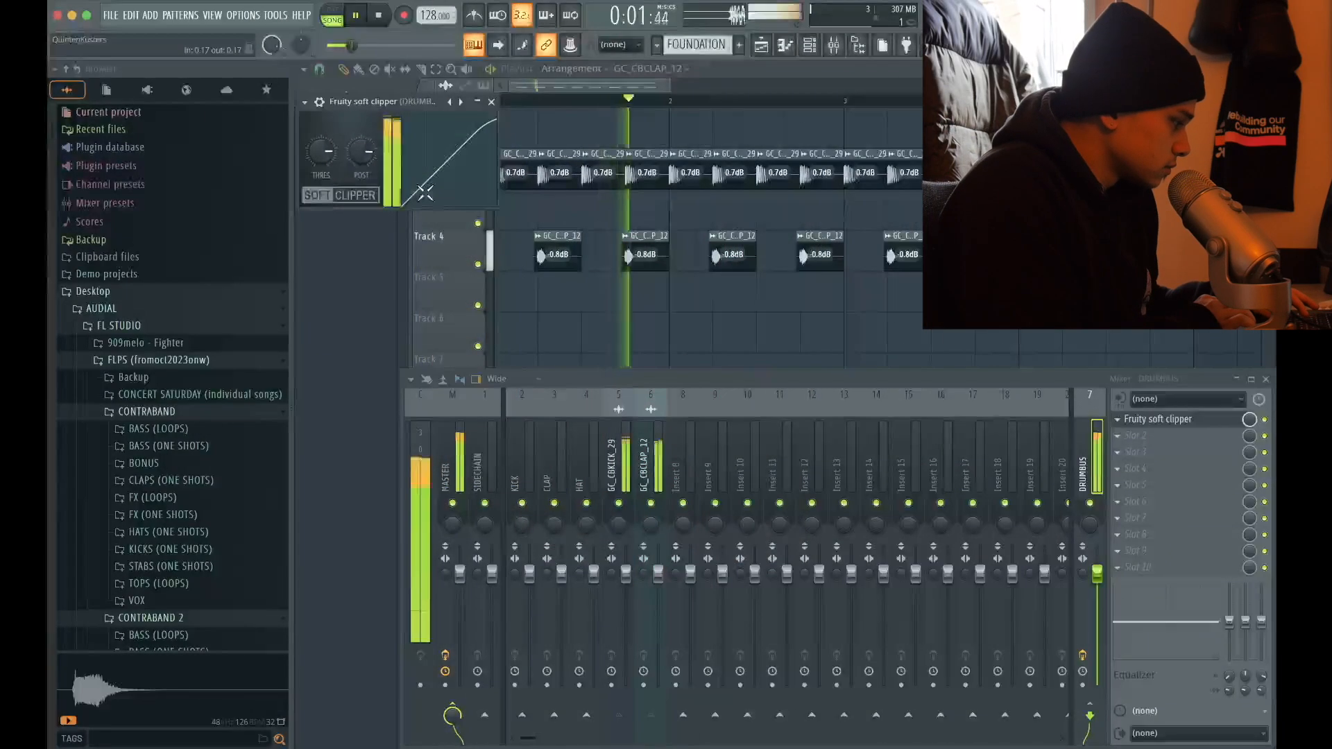
pyautogui.moveTo(321, 152); pyautogui.dragTo(321, 182)
pyautogui.press('space')
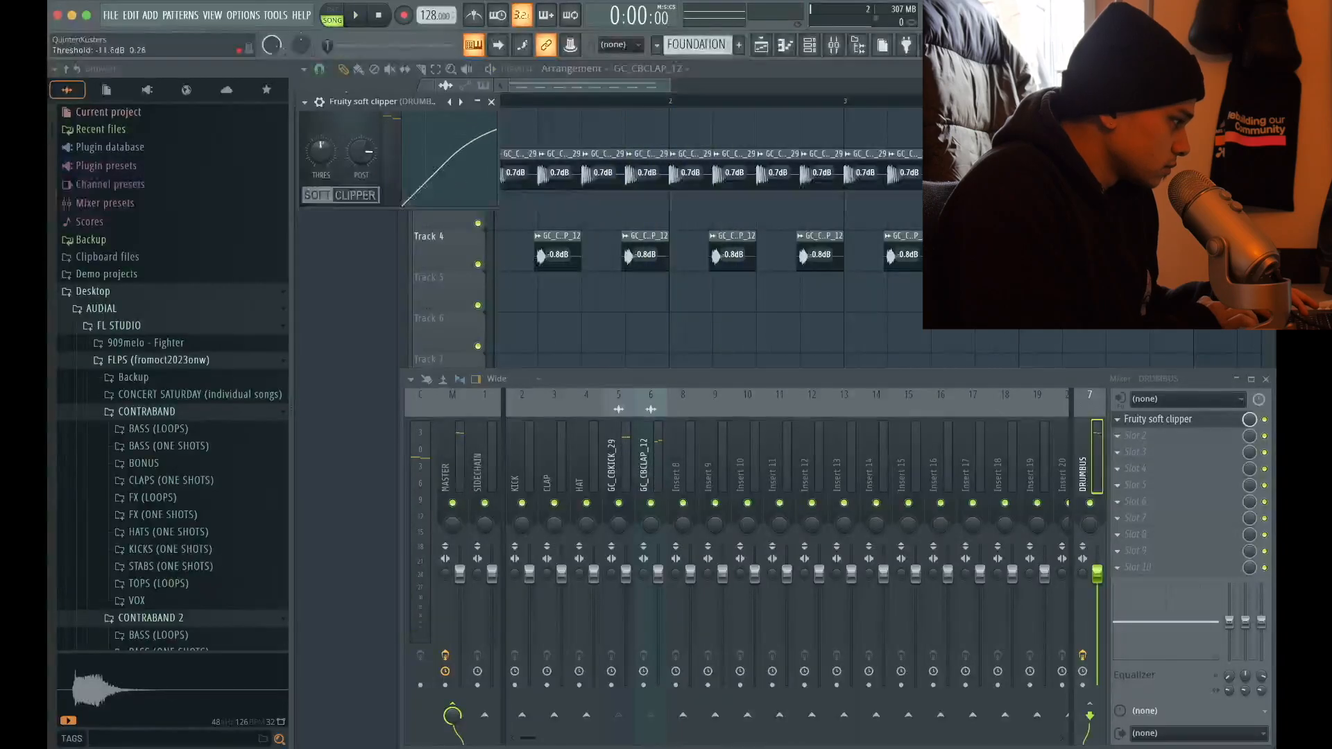
pyautogui.press('space')
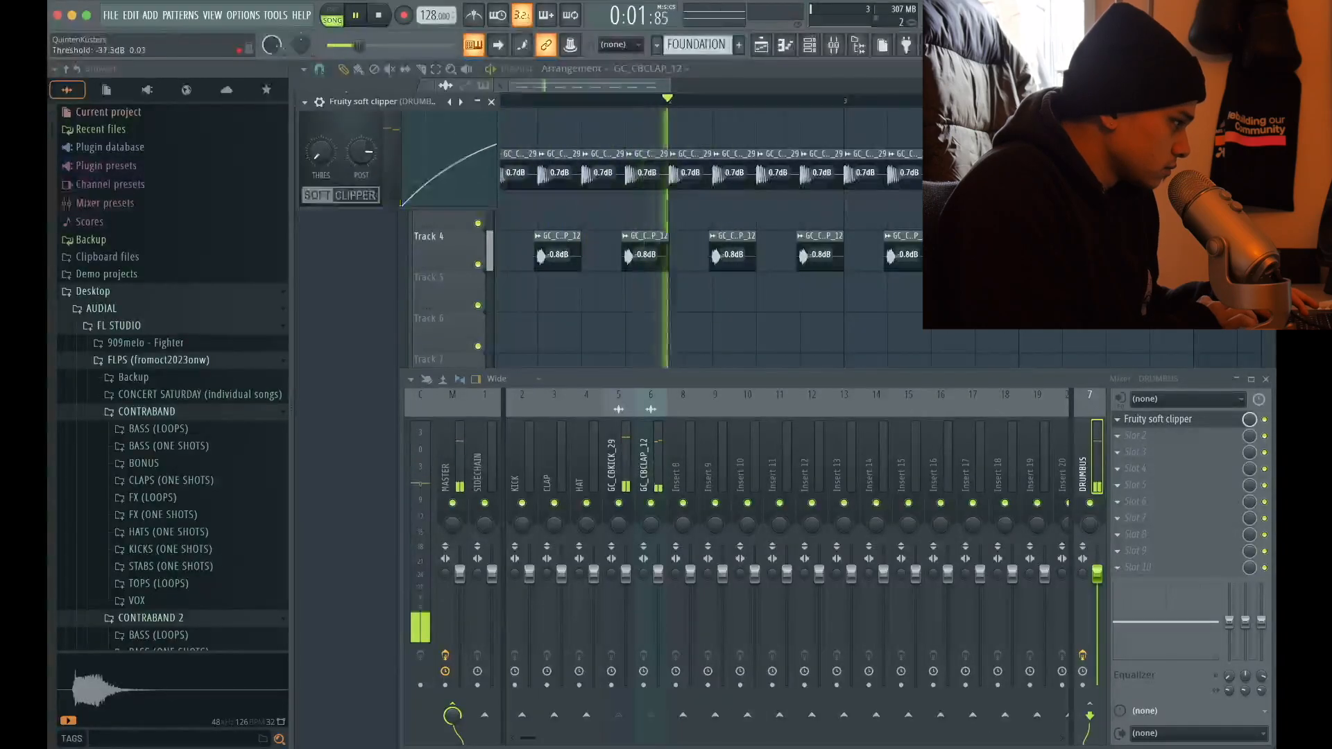
pyautogui.moveTo(321, 151); pyautogui.dragTo(327, 147)
pyautogui.press('space')
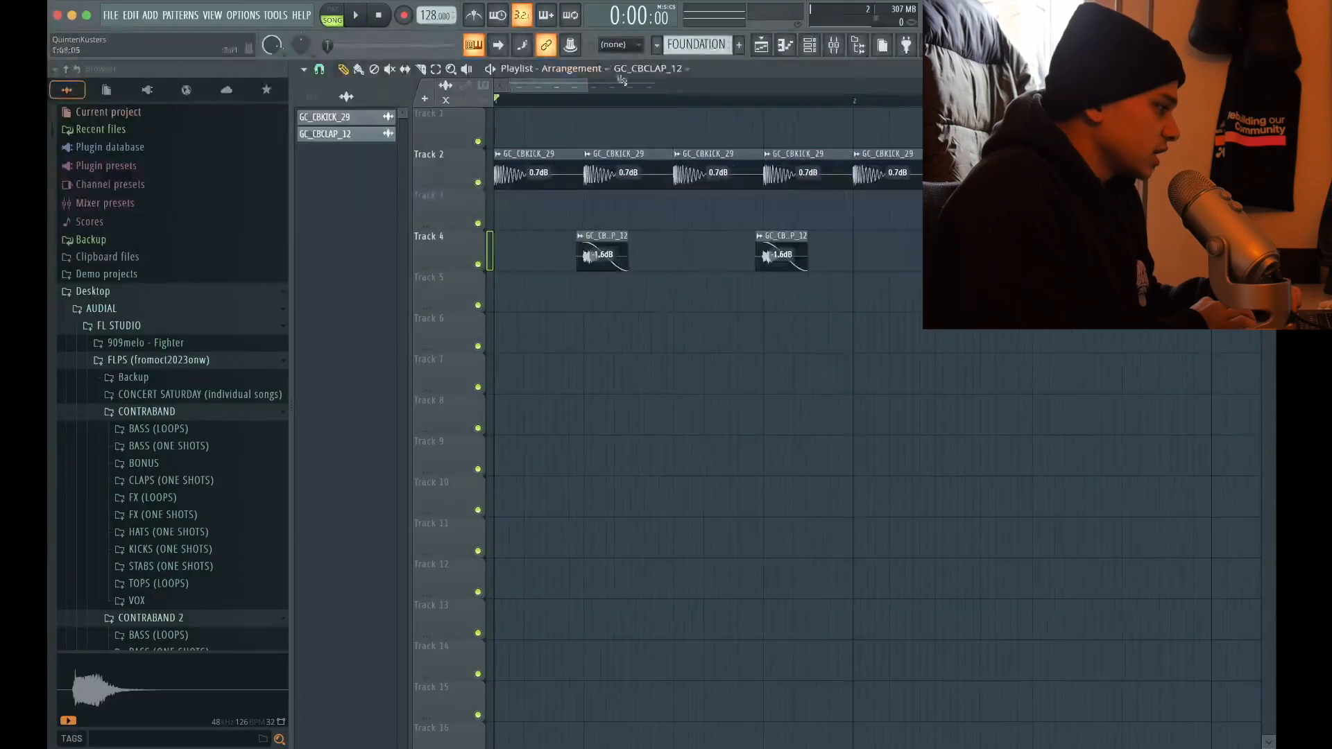
# Select the first beat of the playlist and show the SIDECHAIN track in the mixer
pyautogui.moveTo(583, 106); pyautogui.dragTo(495, 104)
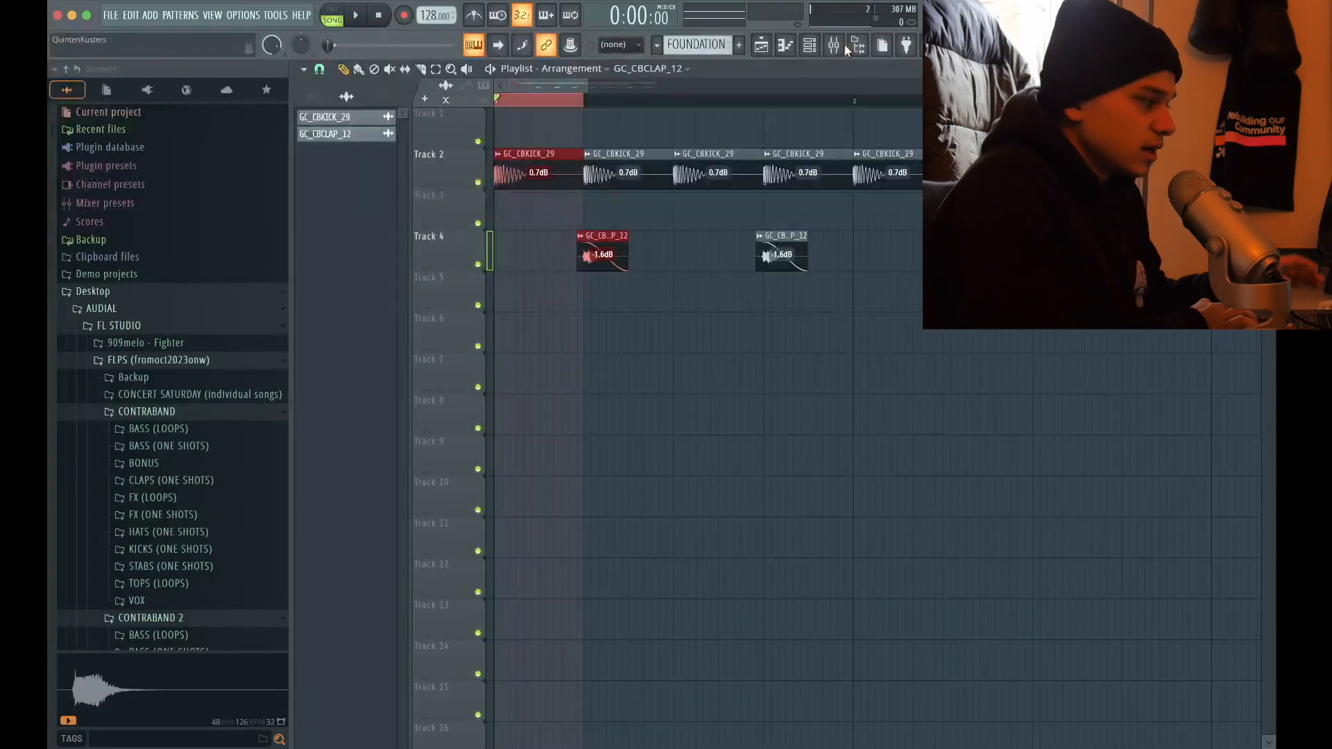
pyautogui.click(835, 45)
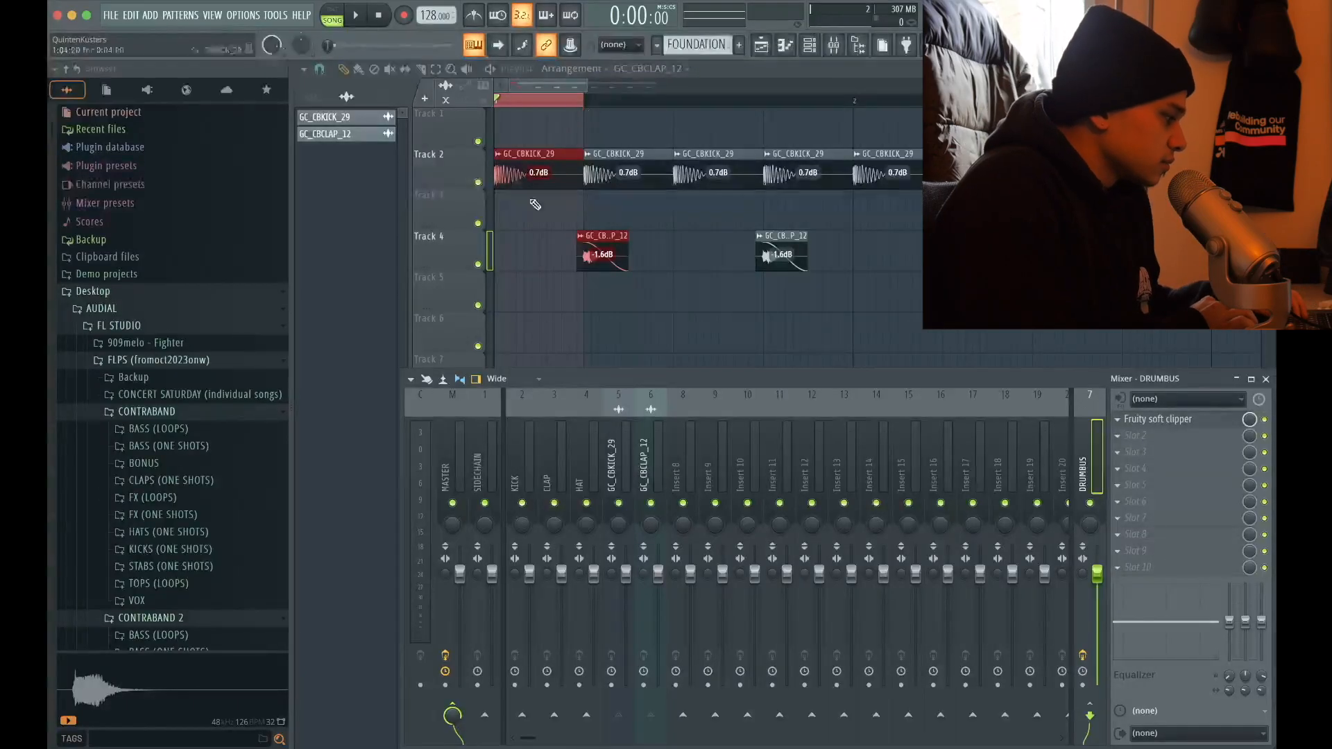
pyautogui.click(490, 448)
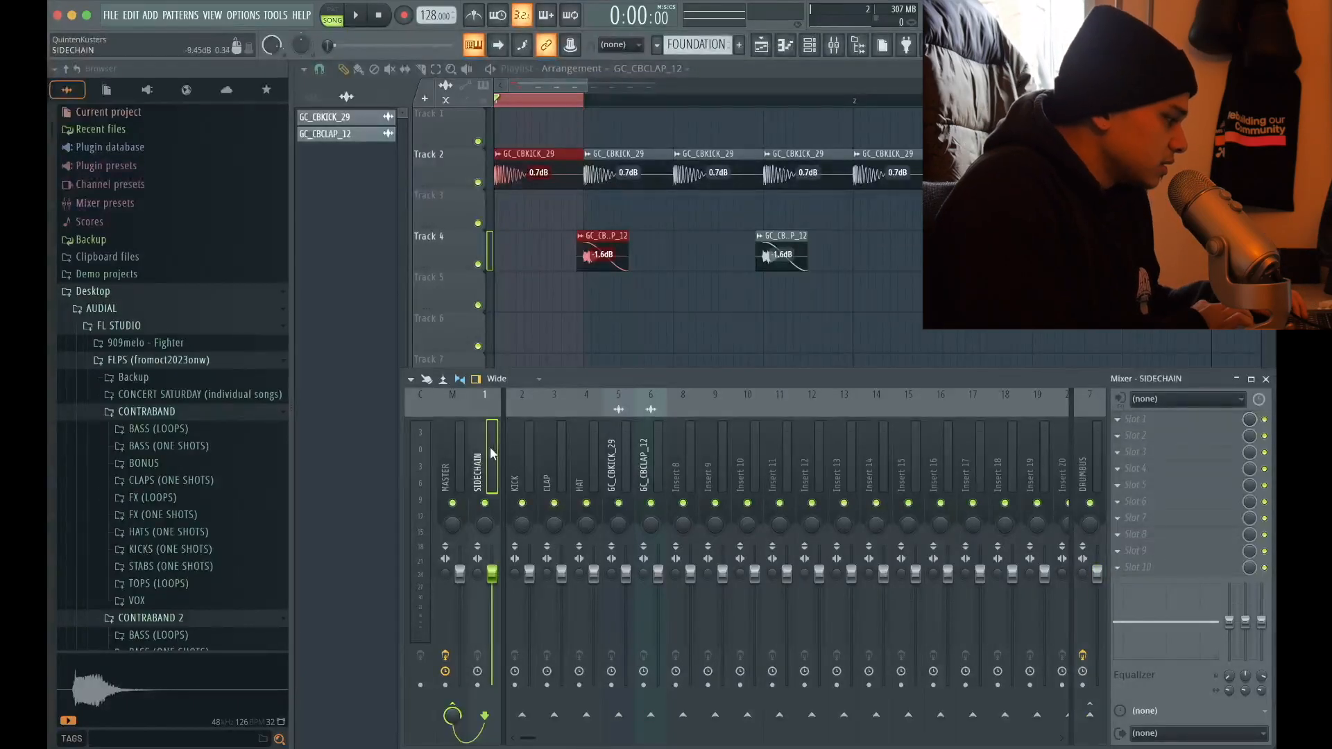
pyautogui.click(684, 458)
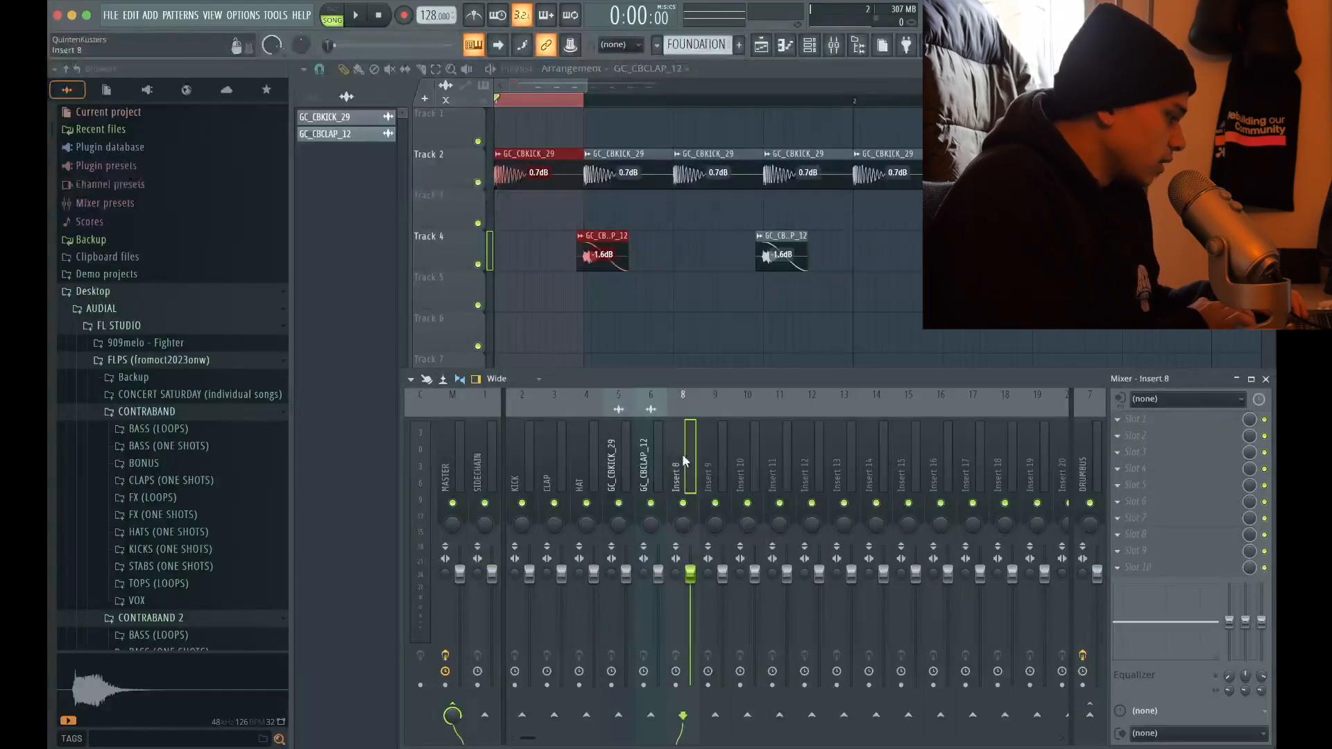
pyautogui.rightClick(681, 453)
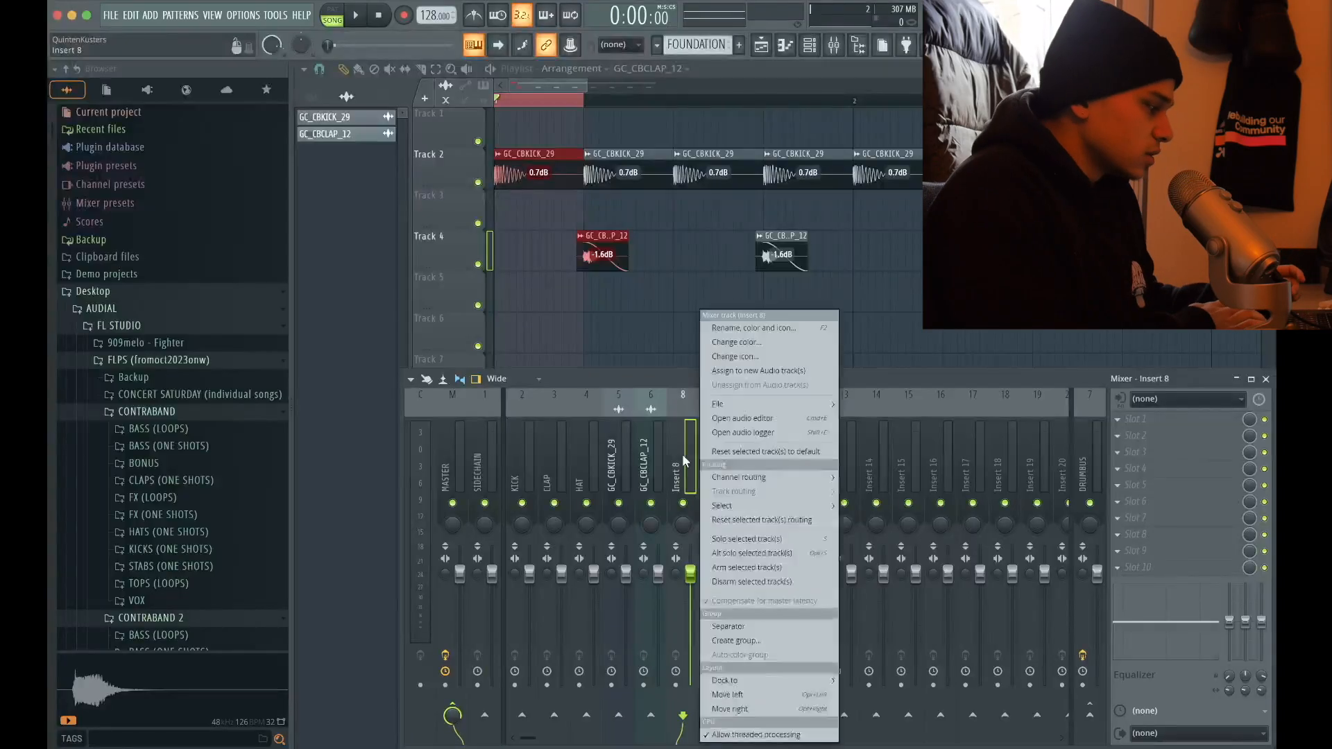
pyautogui.click(736, 340)
pyautogui.write('sud')
pyautogui.press('BackSpace')
pyautogui.press('BackSpace')
pyautogui.write('ideca')
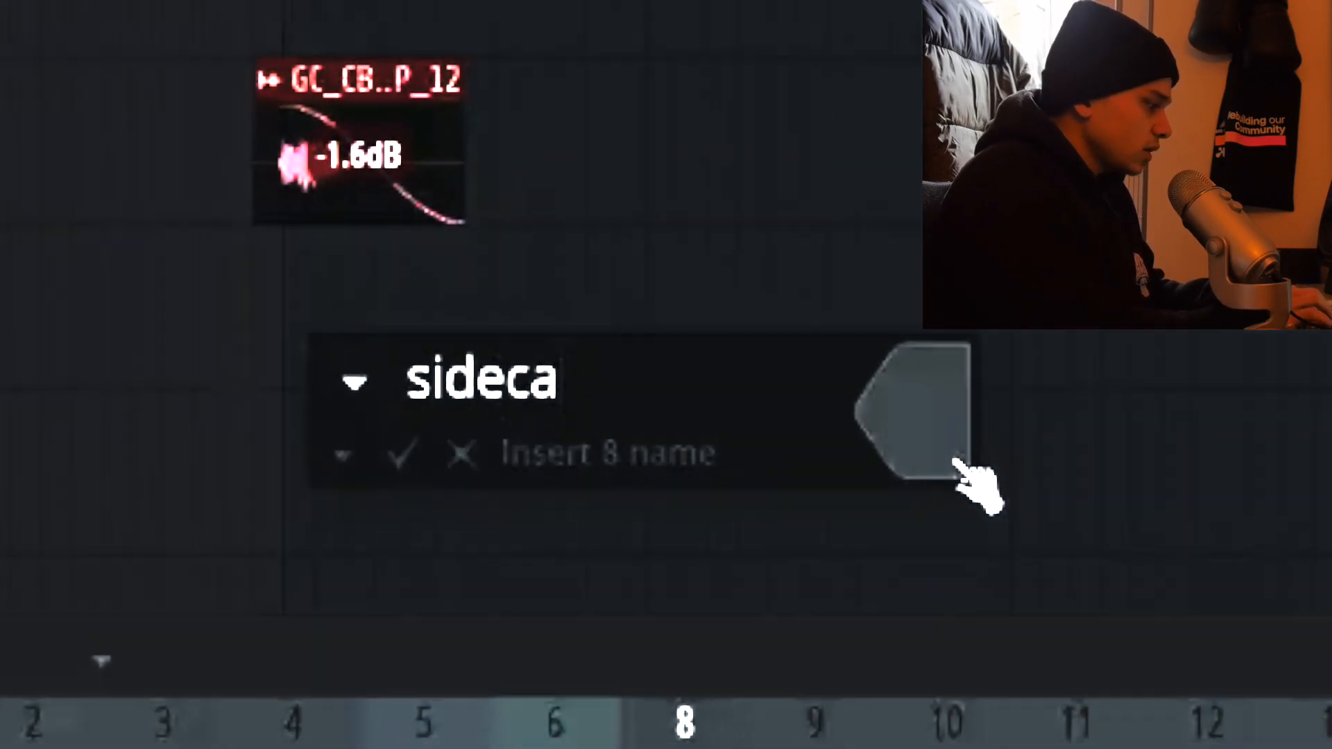
pyautogui.press('BackSpace')
pyautogui.write('ja')
pyautogui.press('BackSpace')
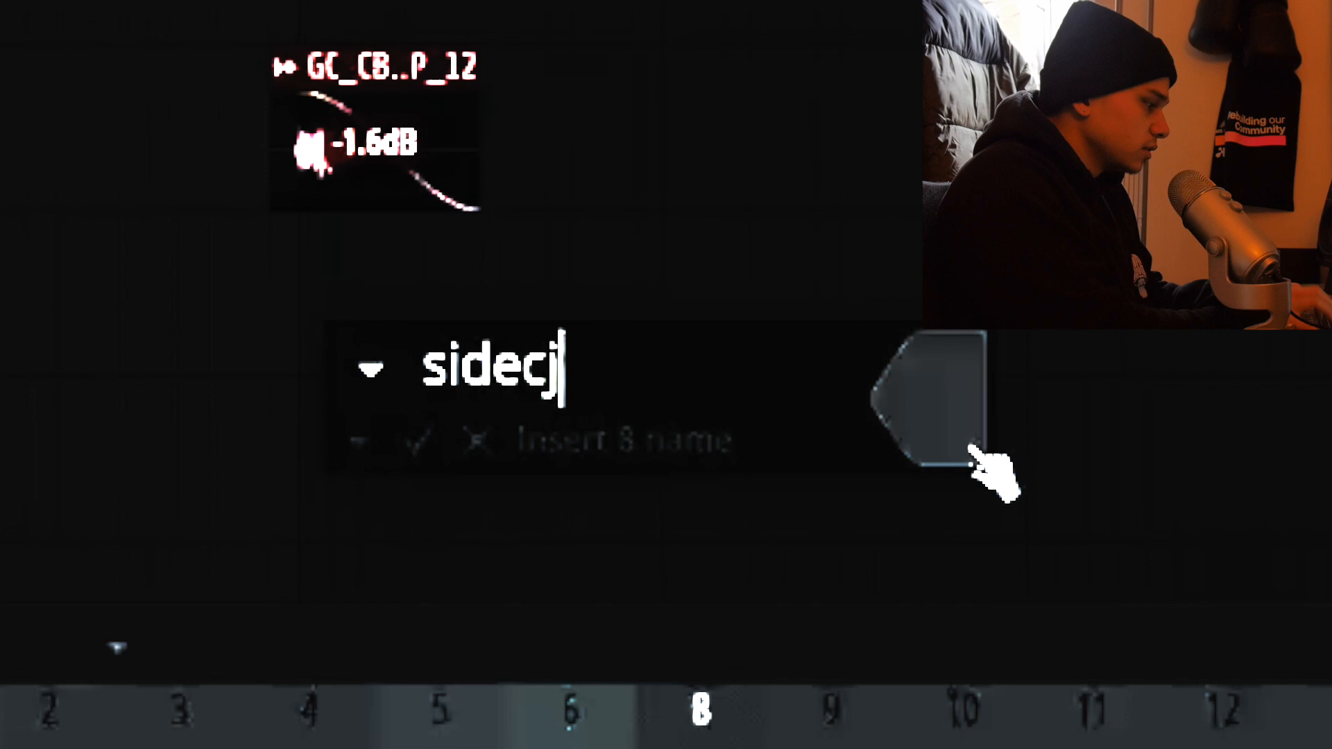
pyautogui.write('ain')
pyautogui.click(464, 448)
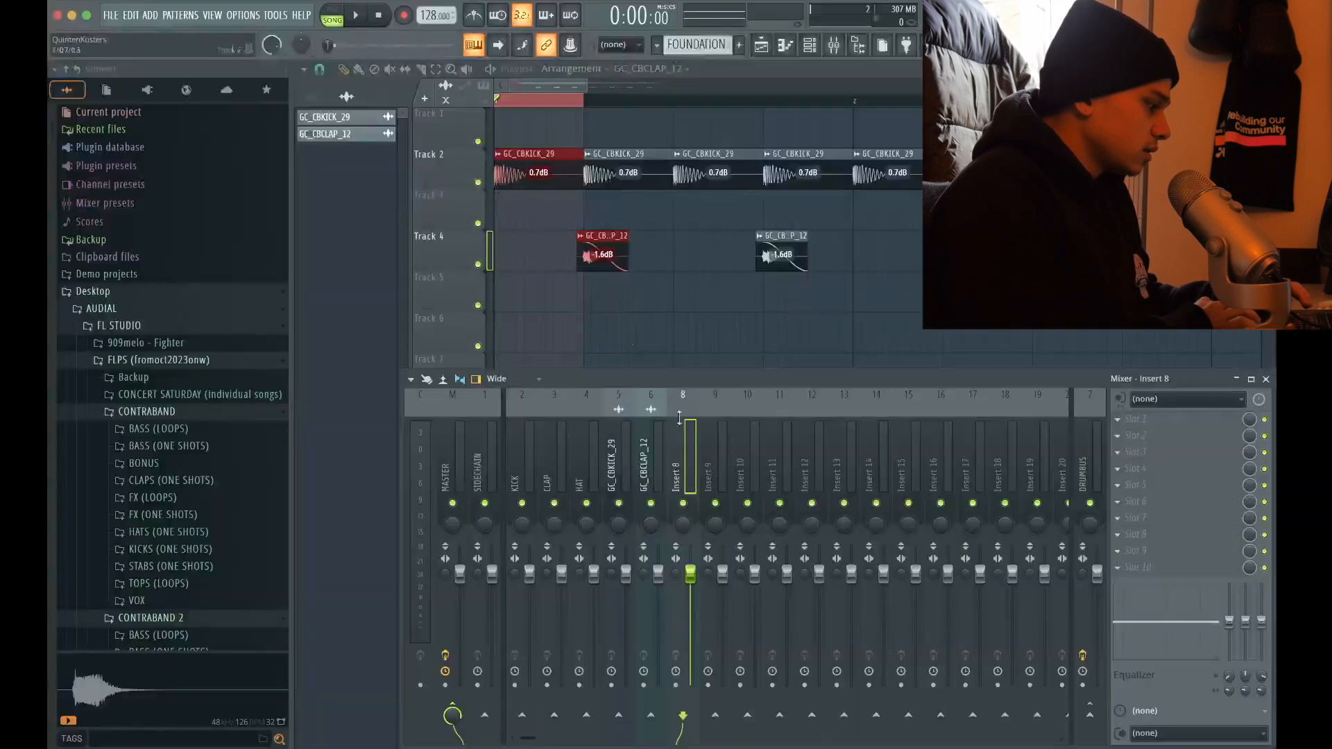
# Add Fruity Balance to the first effect slot of the SIDECHAIN mixer track
pyautogui.rightClick(695, 464)
pyautogui.moveTo(747, 682)
pyautogui.click(489, 465)
pyautogui.click(489, 465)
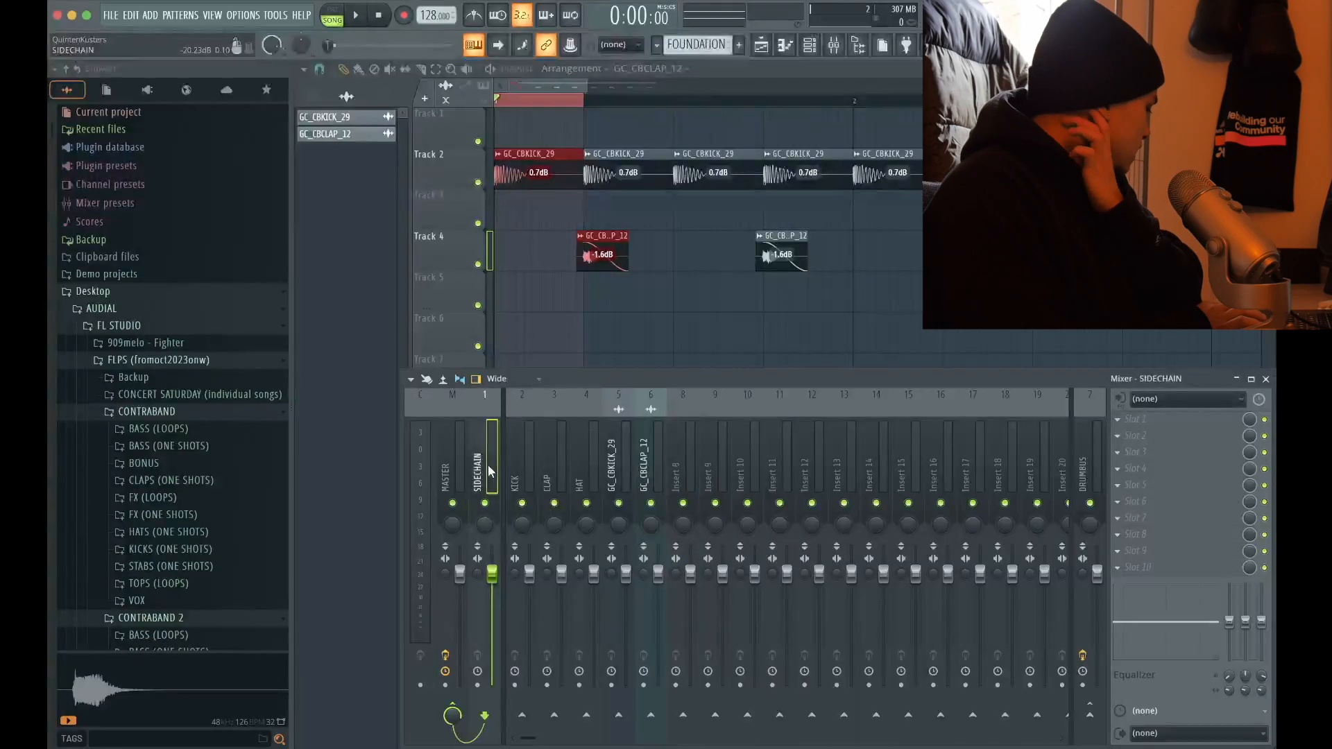
pyautogui.click(1117, 419)
pyautogui.moveTo(1133, 423)
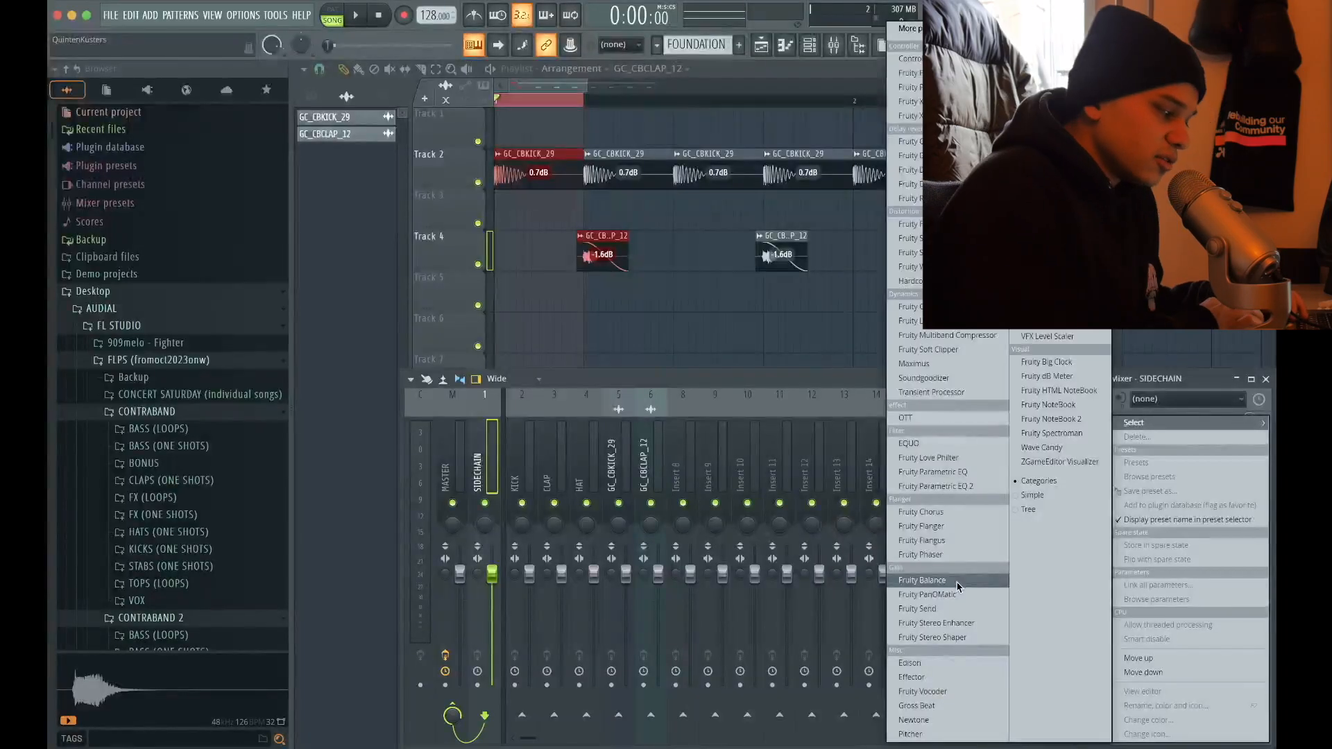
pyautogui.click(922, 580)
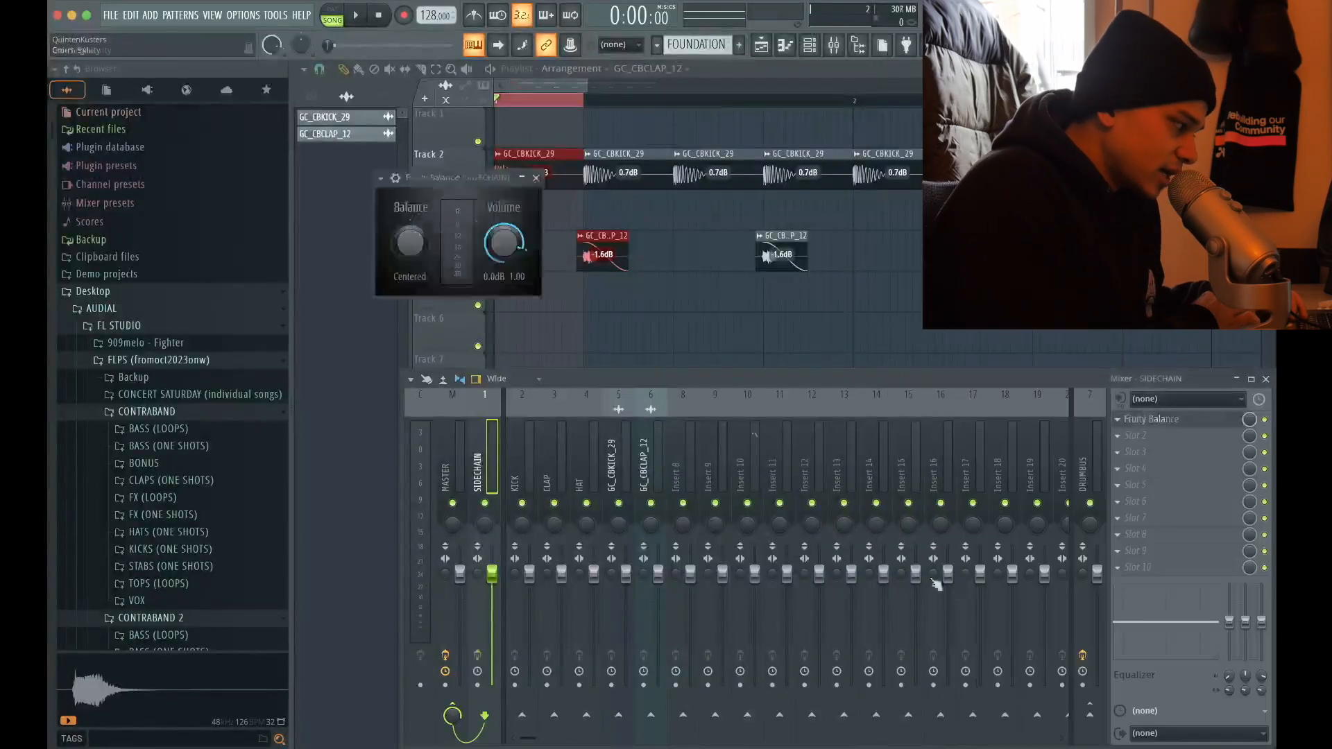
# Create an automation clip for Fruity Balance's volume and pull the clip's first point down to zero
pyautogui.rightClick(499, 250)
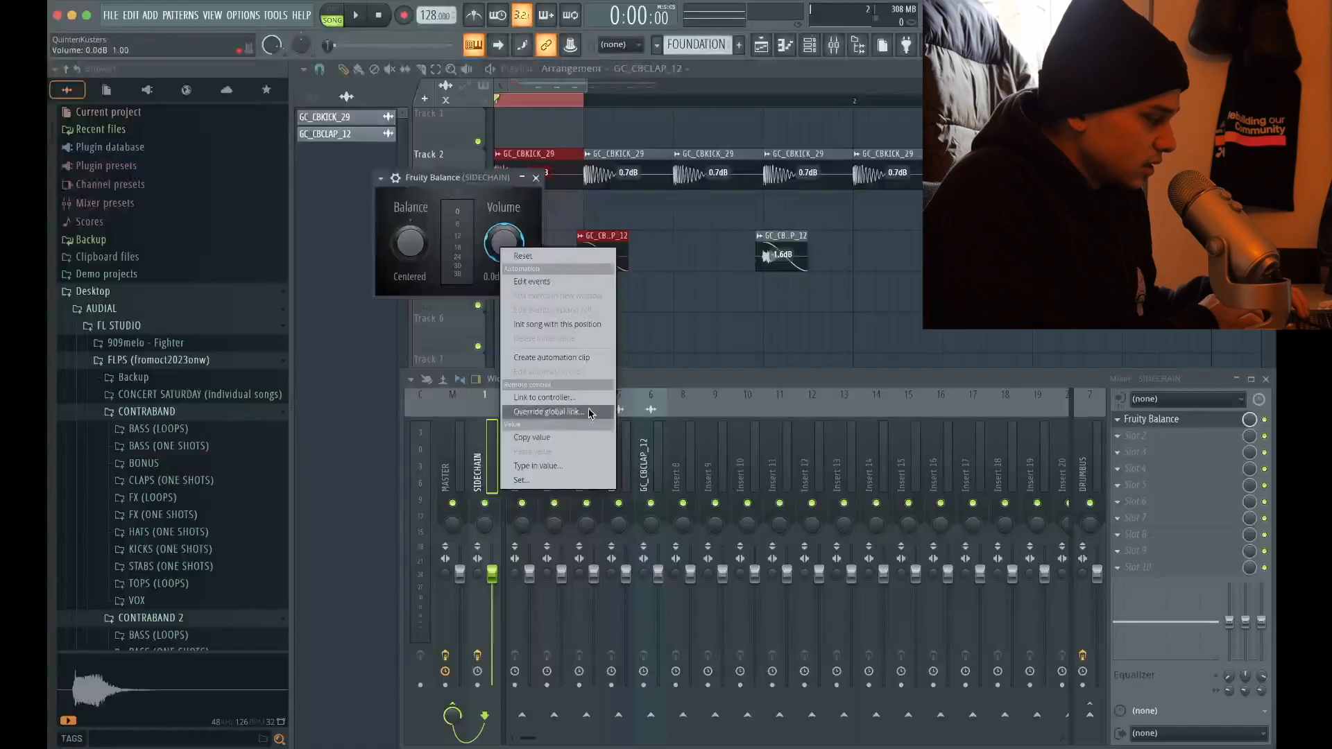
pyautogui.click(570, 359)
pyautogui.moveTo(499, 123); pyautogui.dragTo(499, 165)
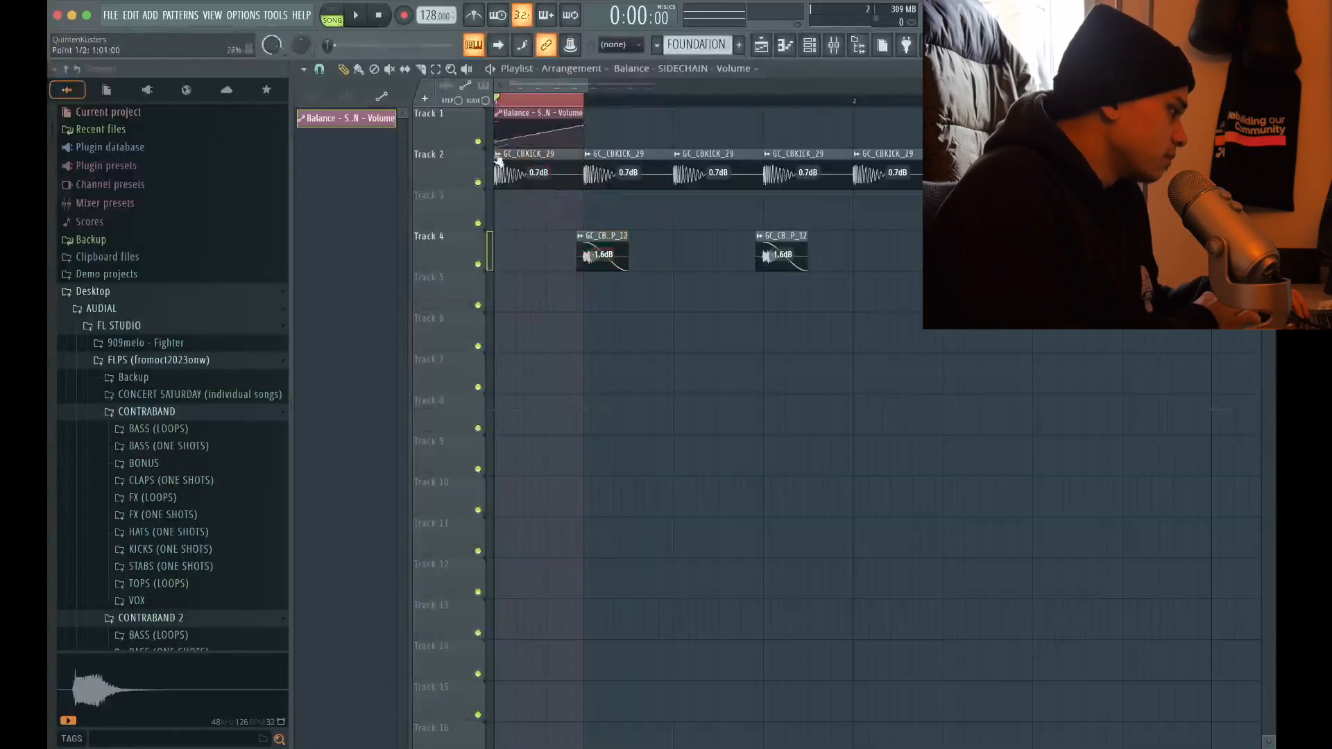
# Shape the start of the volume automation as a rising curve with extra points, setting the third point to 0.8
pyautogui.scroll(4, 494, 207)
pyautogui.rightClick(569, 141)
pyautogui.moveTo(572, 142); pyautogui.dragTo(563, 136)
pyautogui.rightClick(591, 128)
pyautogui.rightClick(591, 128)
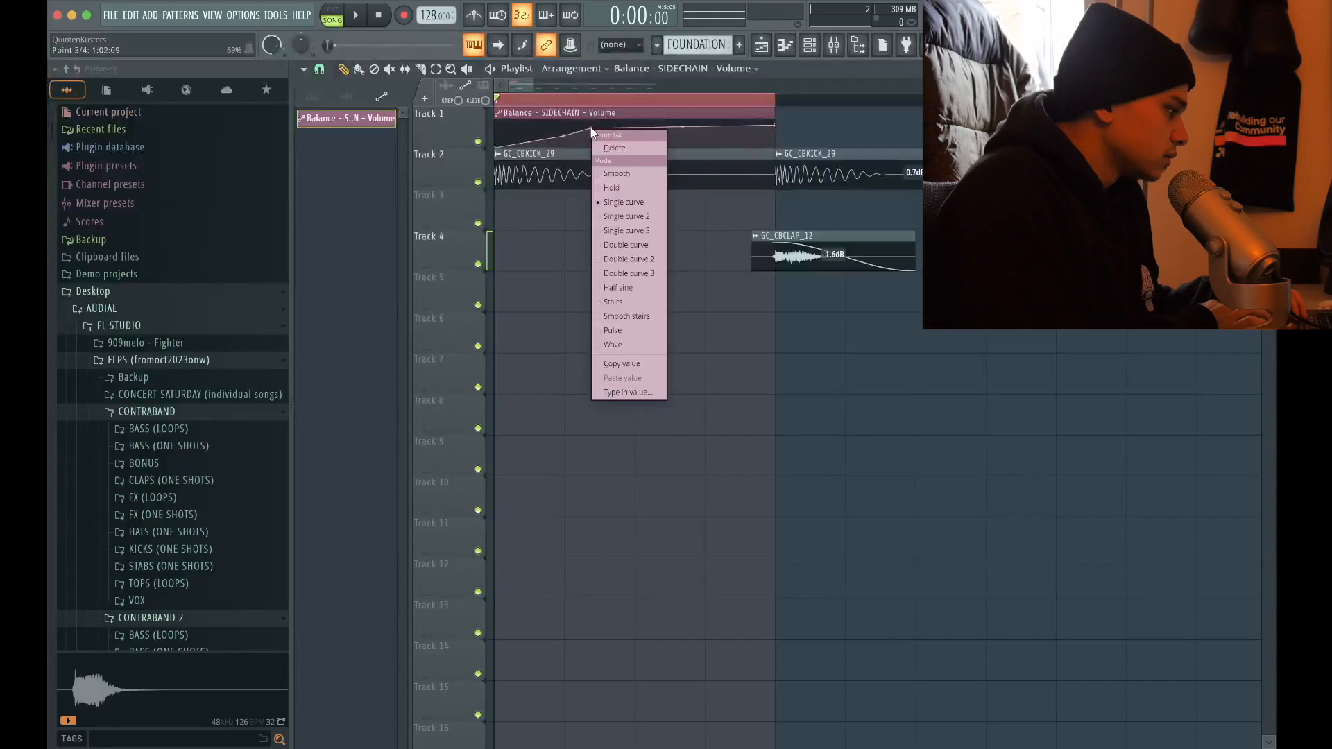
pyautogui.click(615, 393)
pyautogui.write('0.8')
pyautogui.press('Return')
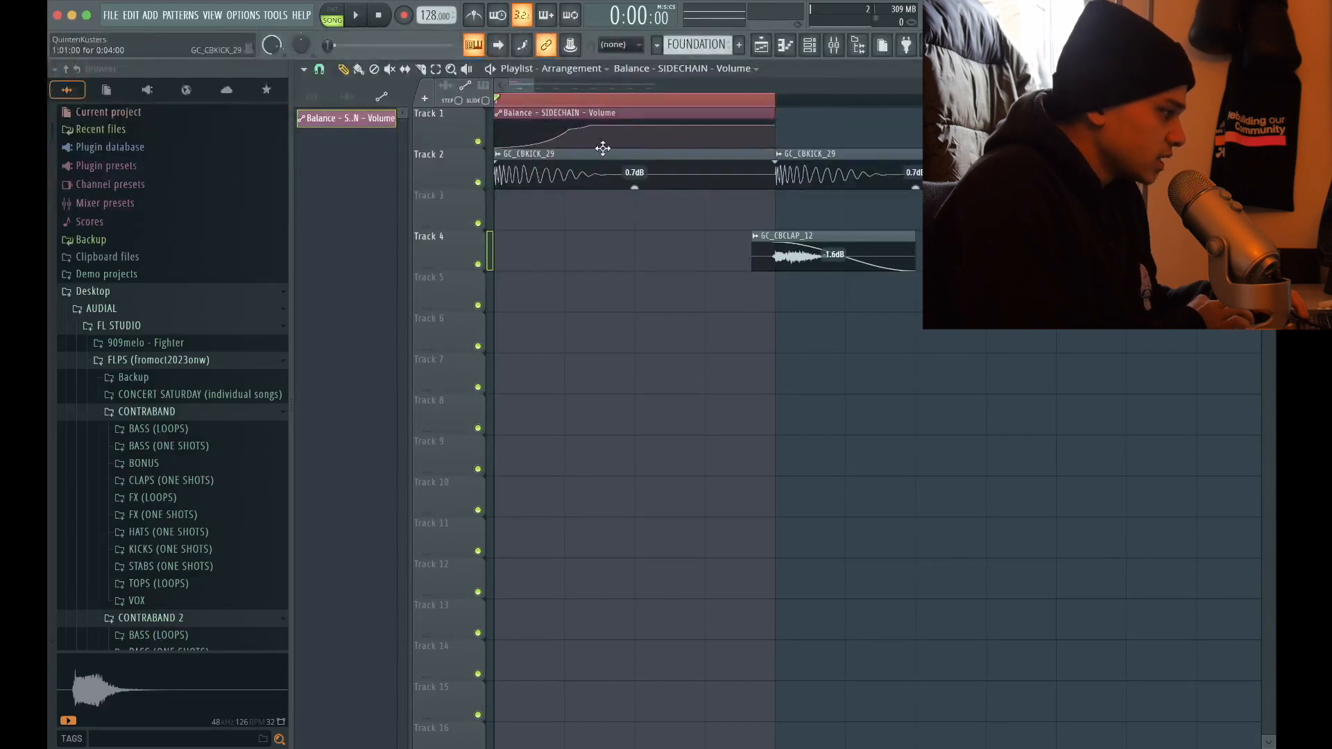
# Level the automation point near the clip's end with the plateau and let the curve fall to zero at the end
pyautogui.rightClick(773, 126)
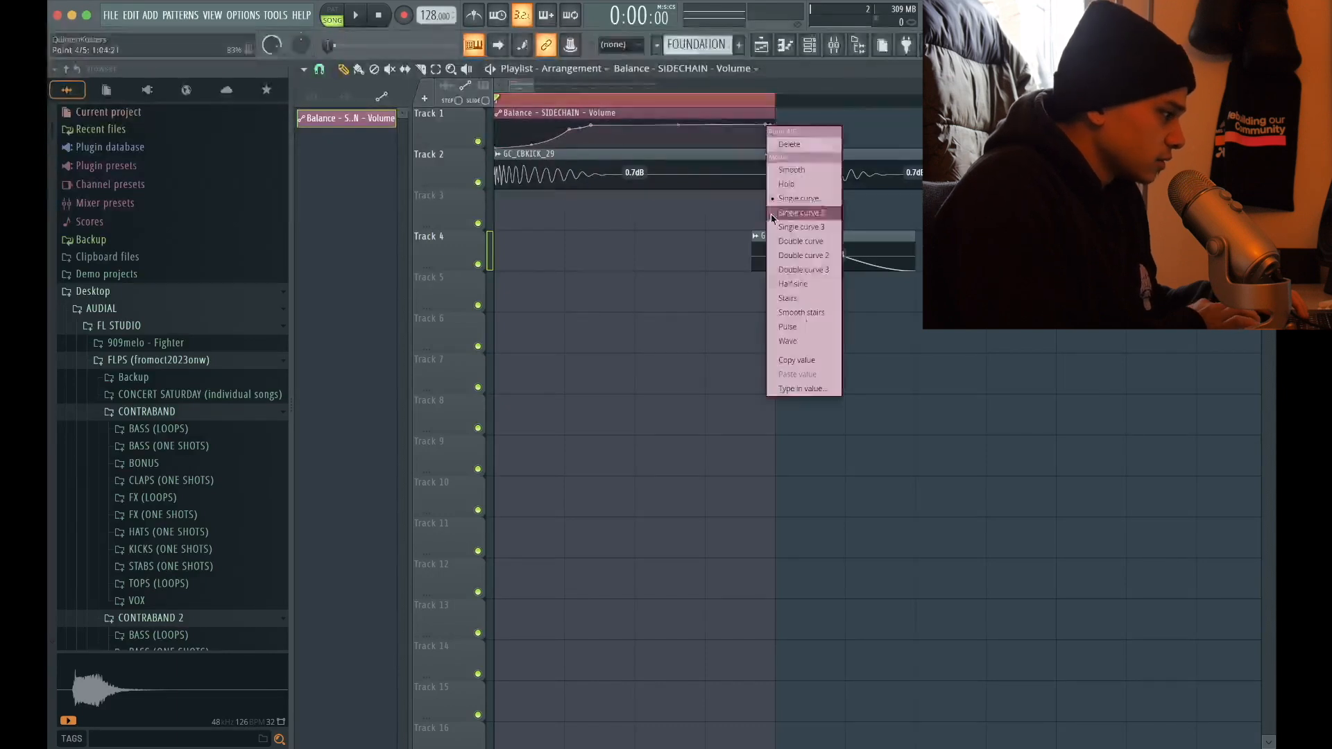
pyautogui.click(809, 387)
pyautogui.write('0.')
pyautogui.press('Return')
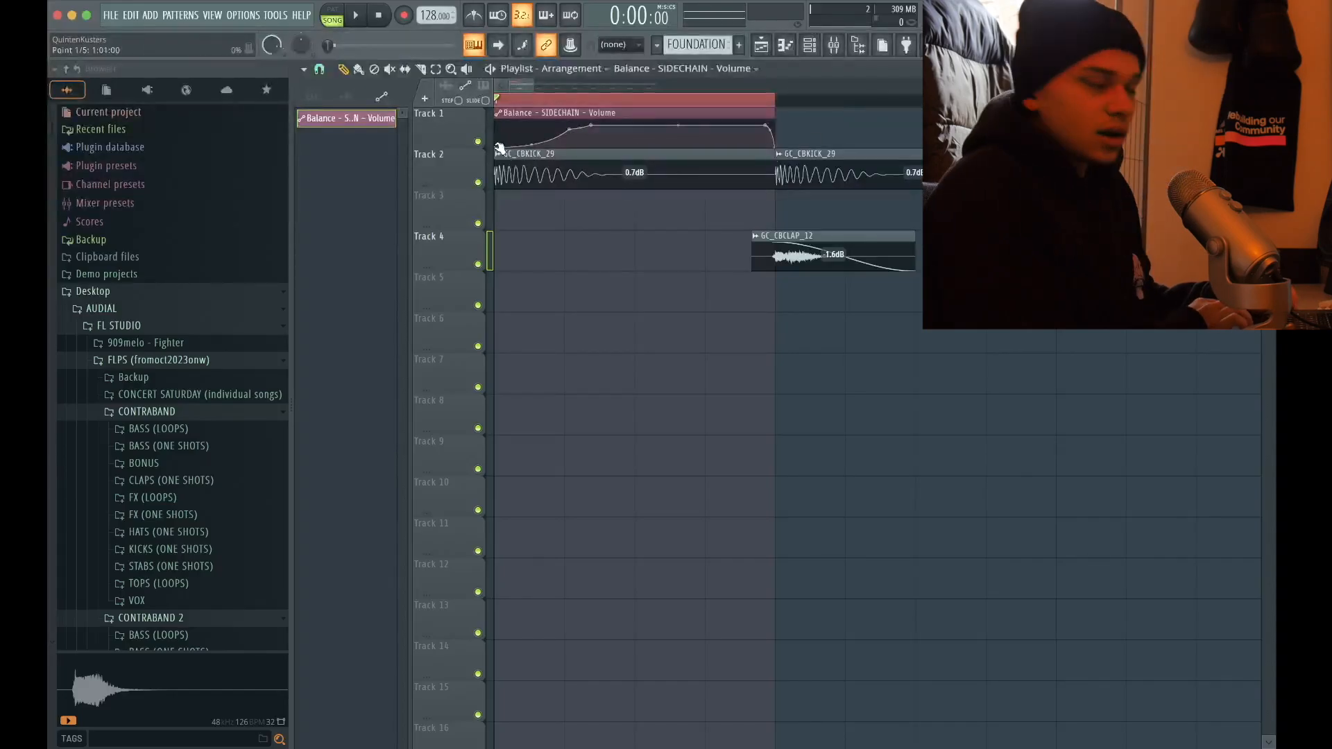
# Duplicate the sidechain automation clip along Track 1 so that every kick in the four-bar section has one
pyautogui.press('super+d')
pyautogui.keyDown('super'); pyautogui.click(551, 140); pyautogui.keyUp('super')
pyautogui.scroll(-5, 551, 139)
pyautogui.press('super+b')
pyautogui.press('super+b')
pyautogui.press('super+b')
pyautogui.moveTo(748, 127); pyautogui.dragTo(522, 130)
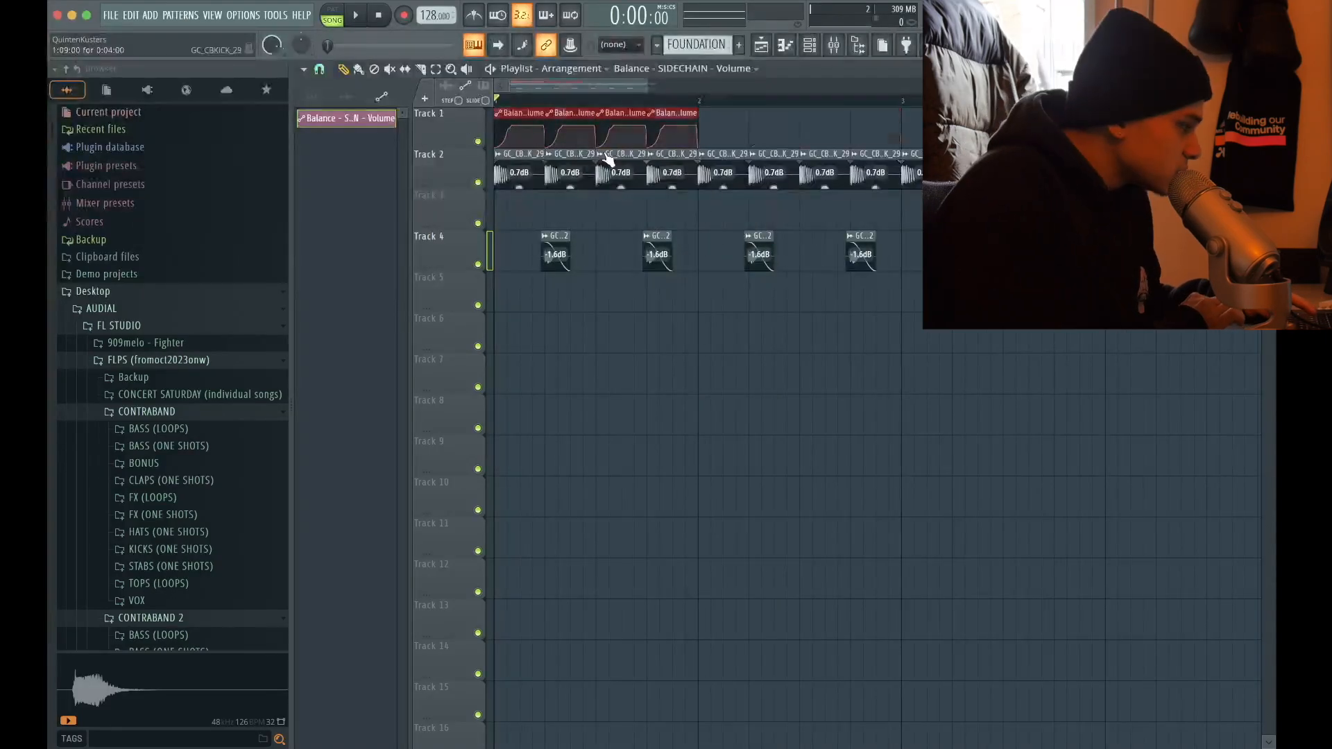
pyautogui.press('super+b')
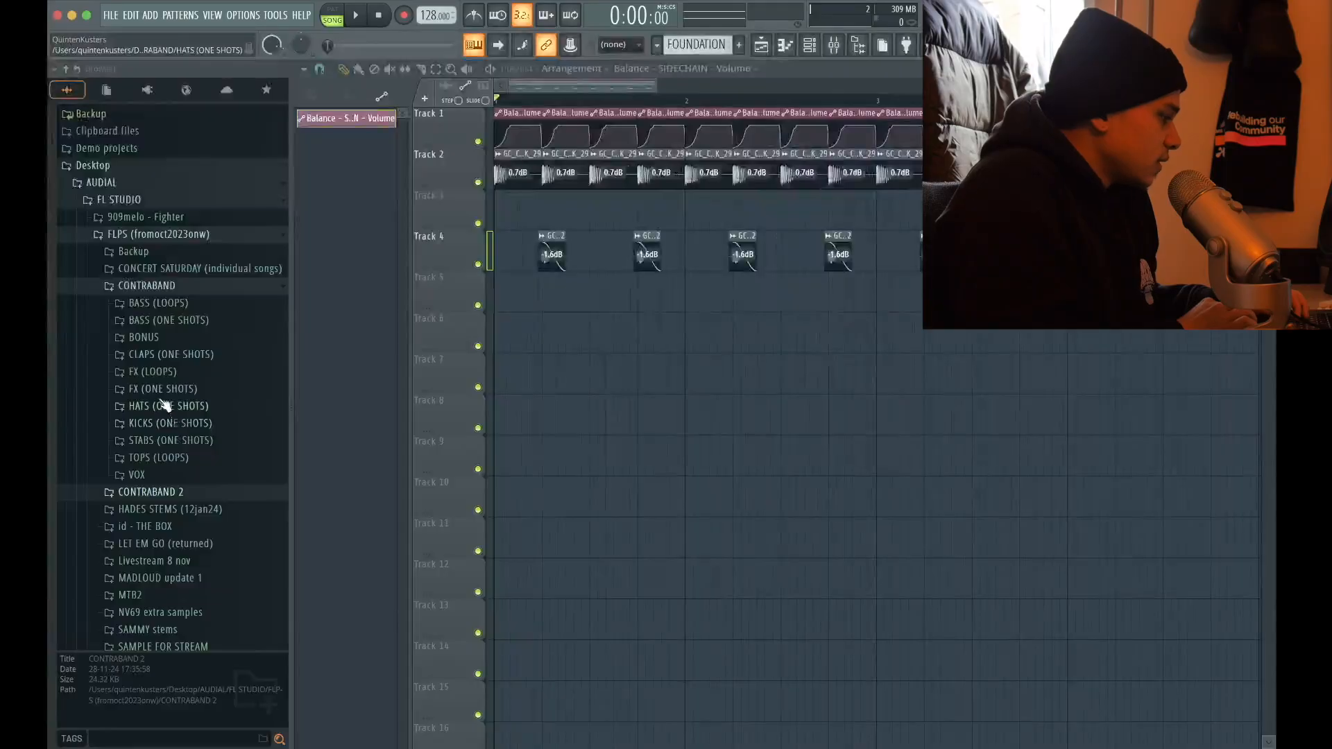
# Open the TOPS (LOOPS) folder and audition the loops GC_CBTOP_22_128, GC_CBTOP_21_128 and GC_CBTOP_20_128
pyautogui.click(163, 459)
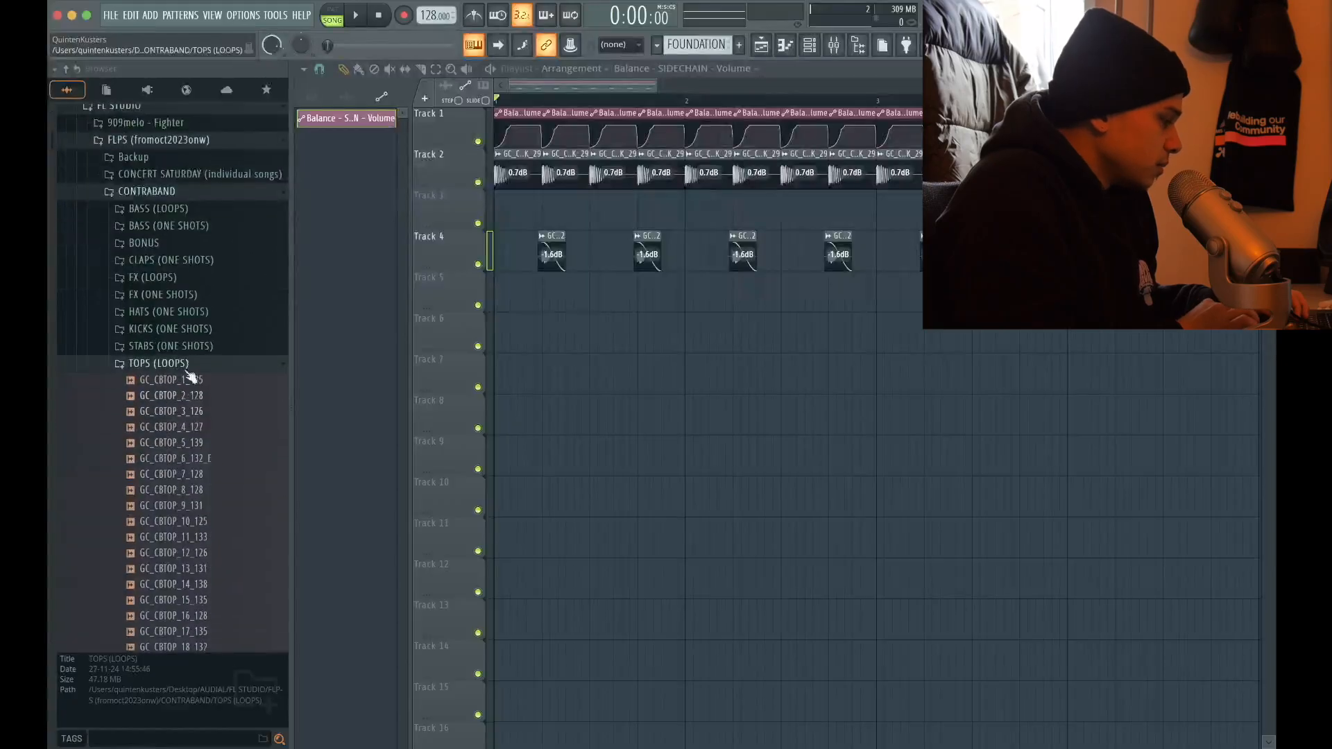
pyautogui.click(202, 412)
pyautogui.scroll(-6, 208, 424)
pyautogui.click(201, 426)
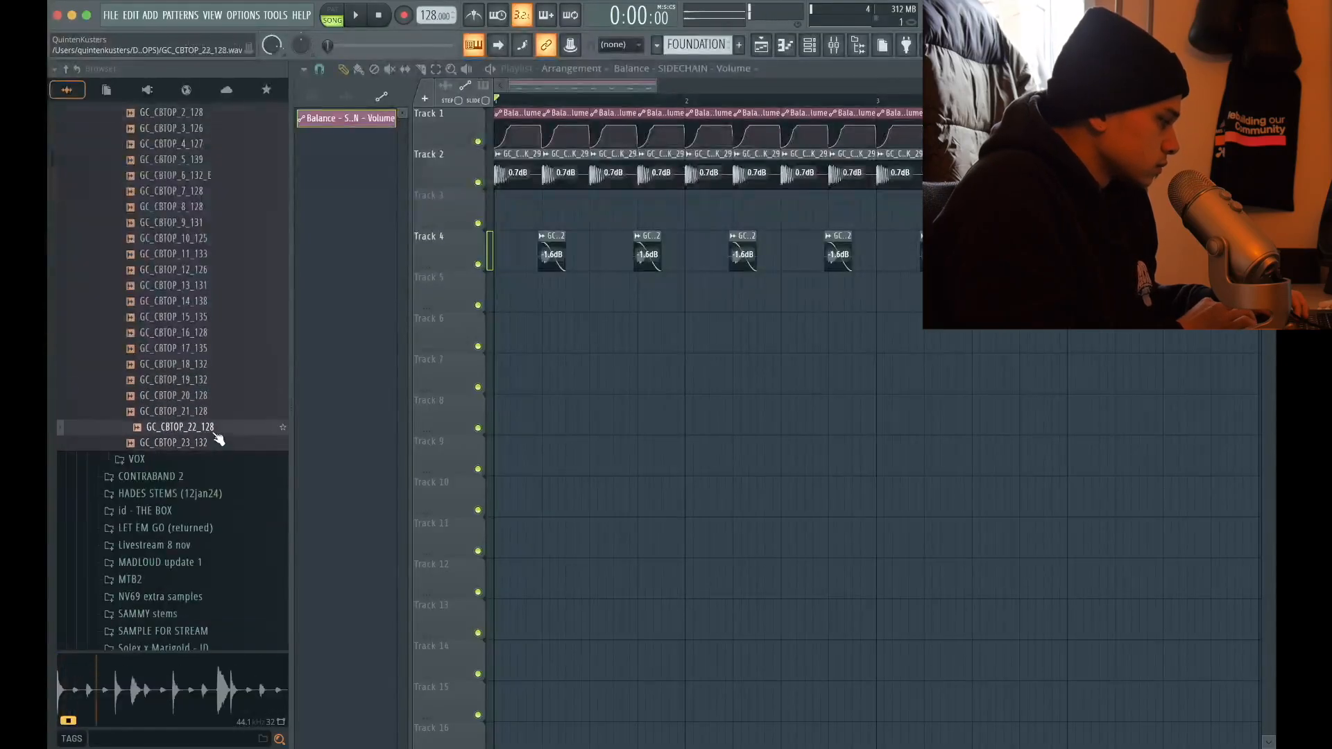
pyautogui.press('Up')
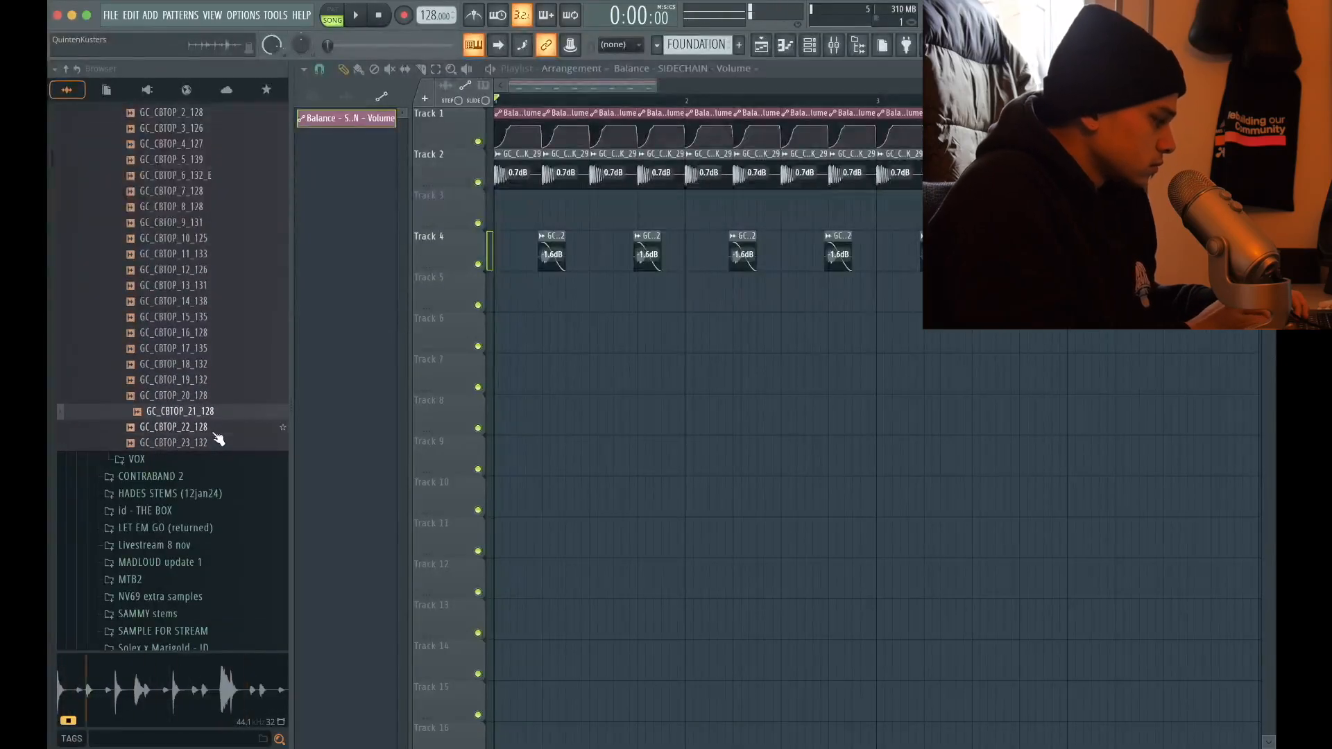
pyautogui.press('Up')
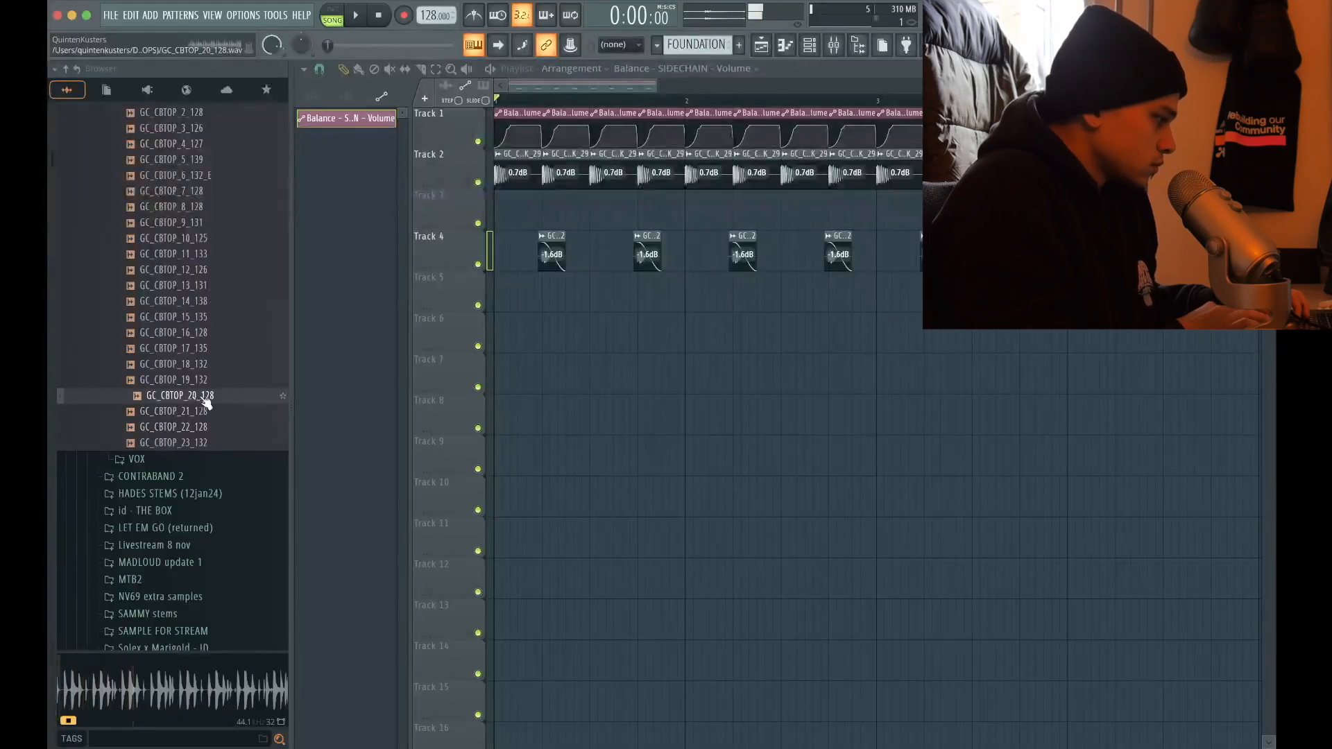
# Place the GC_CBTOP_20_128 loop on Track 6 from the start and play it with the drums
pyautogui.press('space')
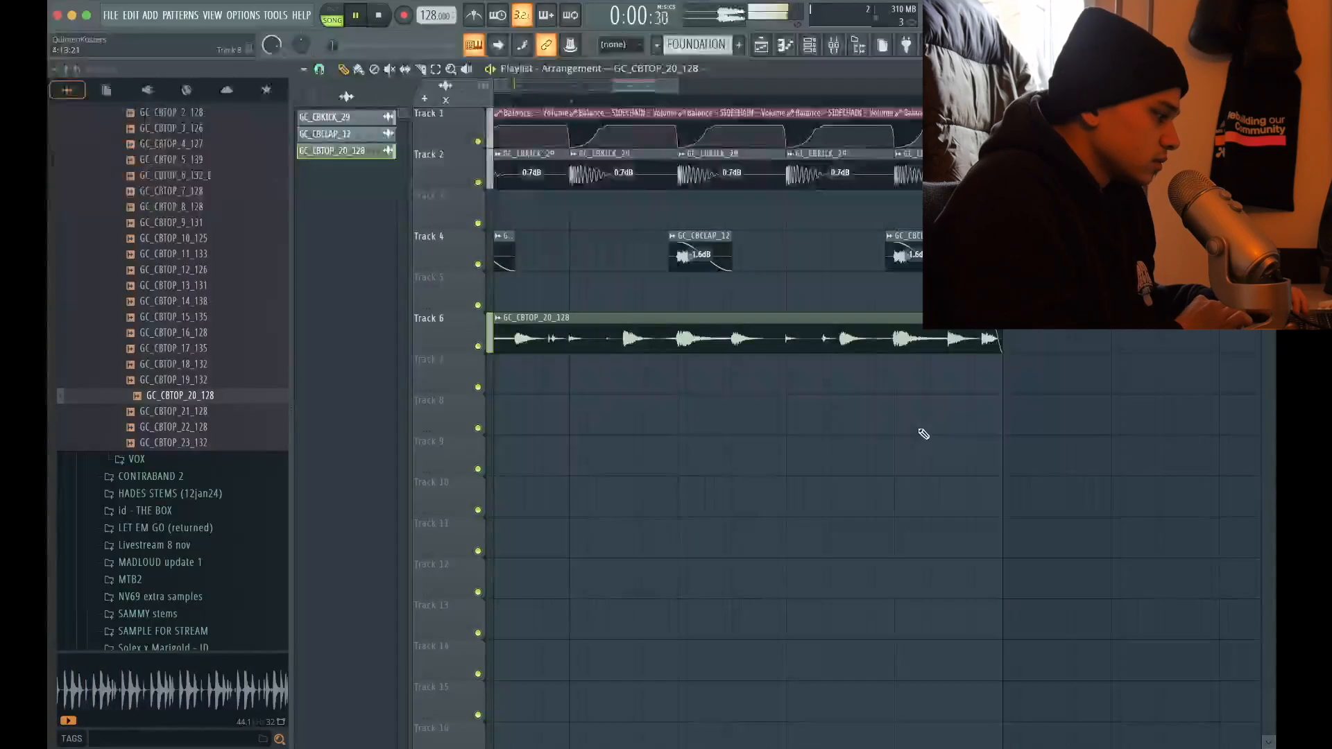
pyautogui.scroll(-5, 922, 433)
pyautogui.scroll(4, 469, 436)
pyautogui.scroll(-4, 469, 435)
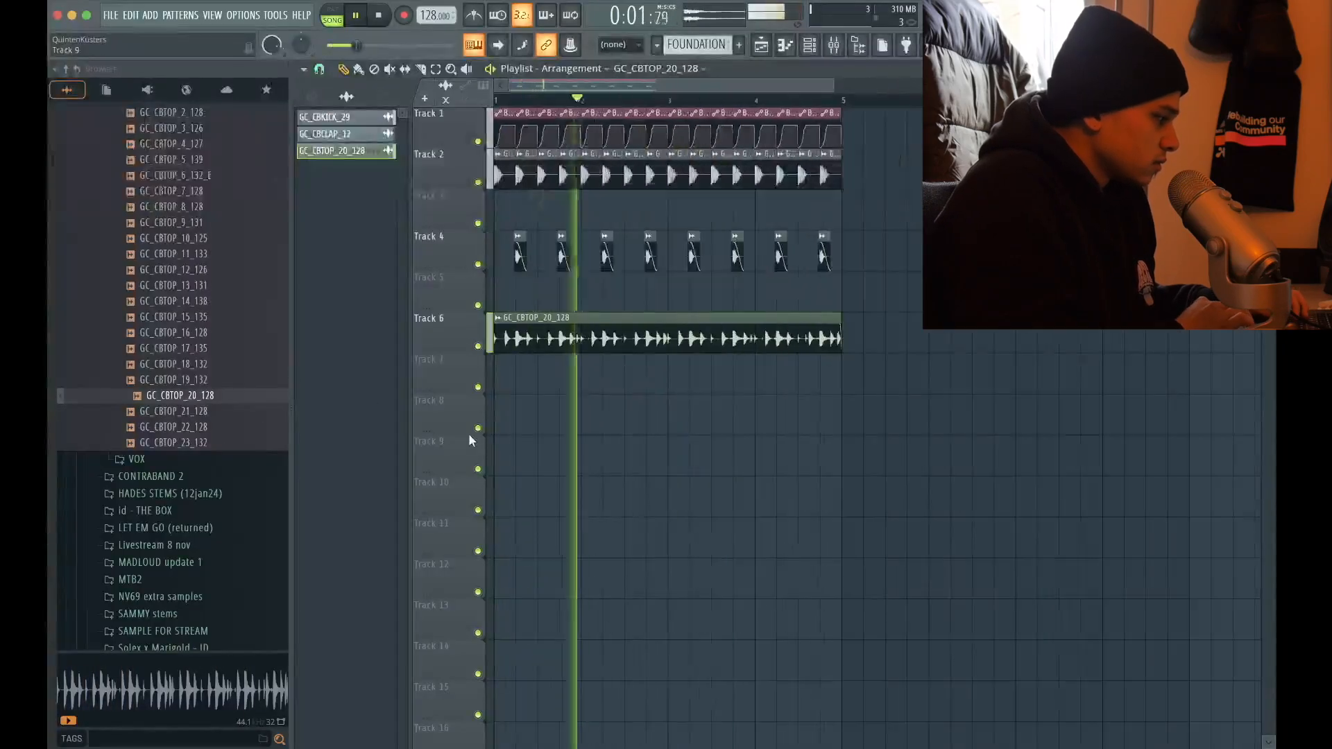
# Assign the GC_CBTOP_20_128 clip to mixer track 8 and listen to it with the drums
pyautogui.doubleClick(564, 341)
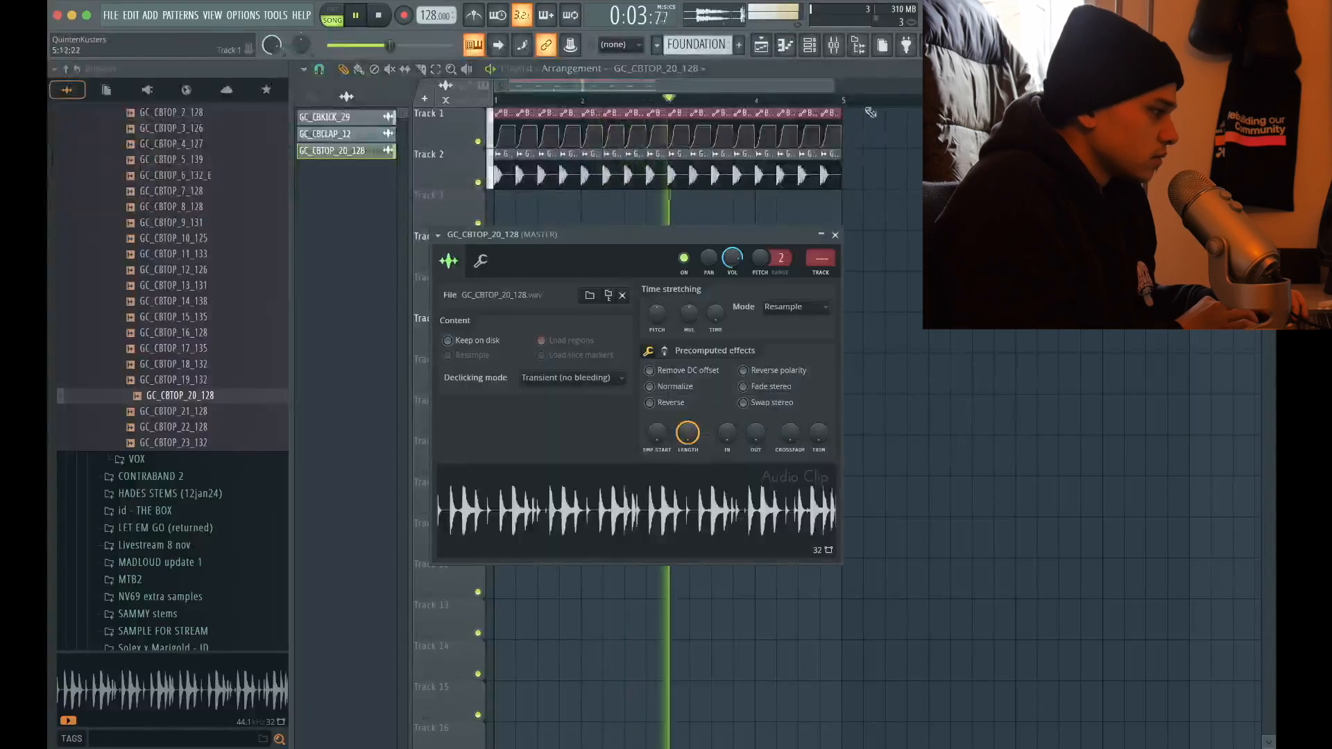
pyautogui.press('F9')
pyautogui.click(822, 273)
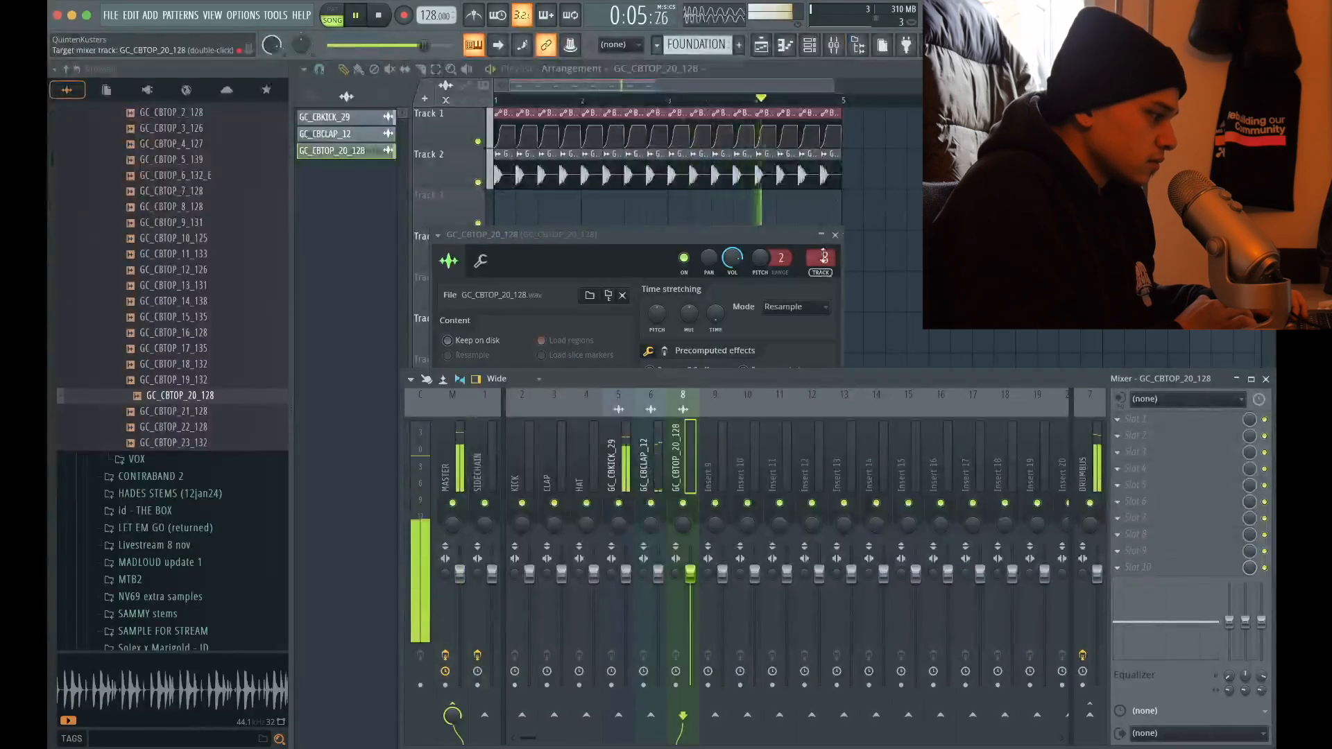
pyautogui.click(835, 235)
pyautogui.press('space')
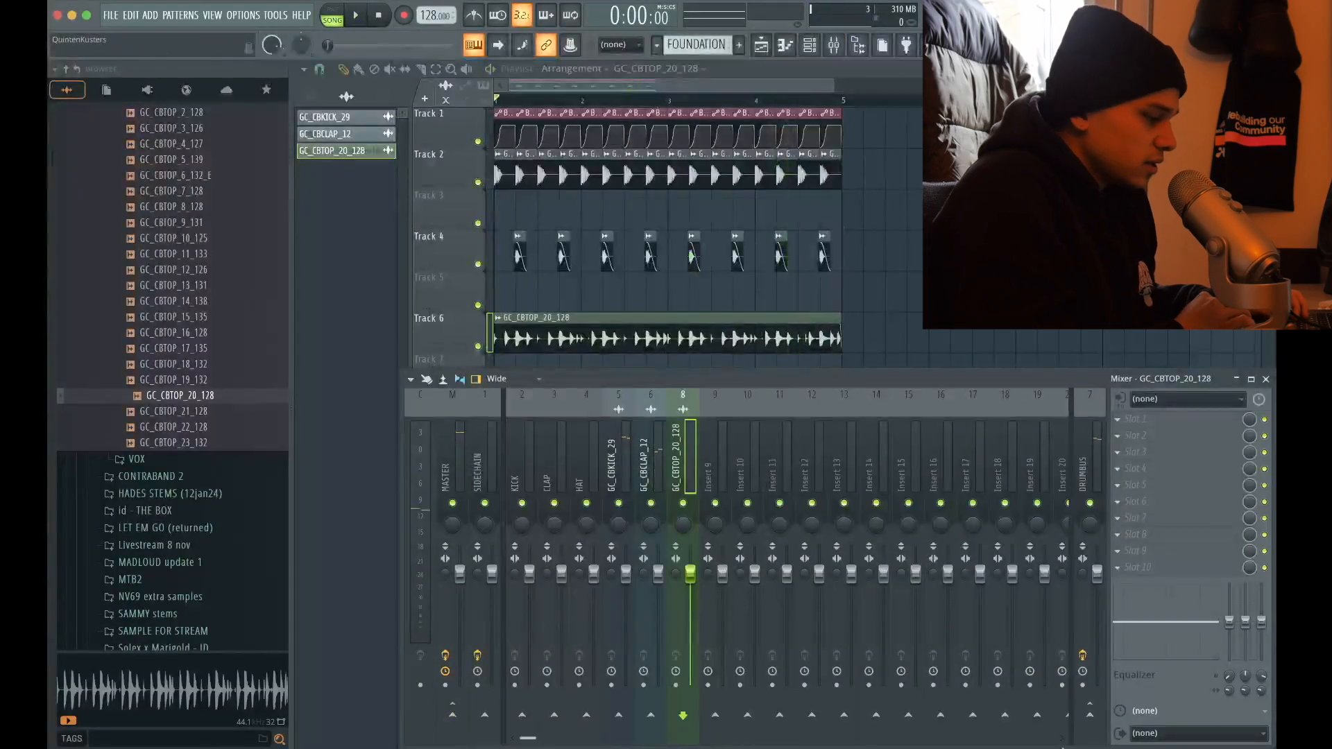
pyautogui.press('space')
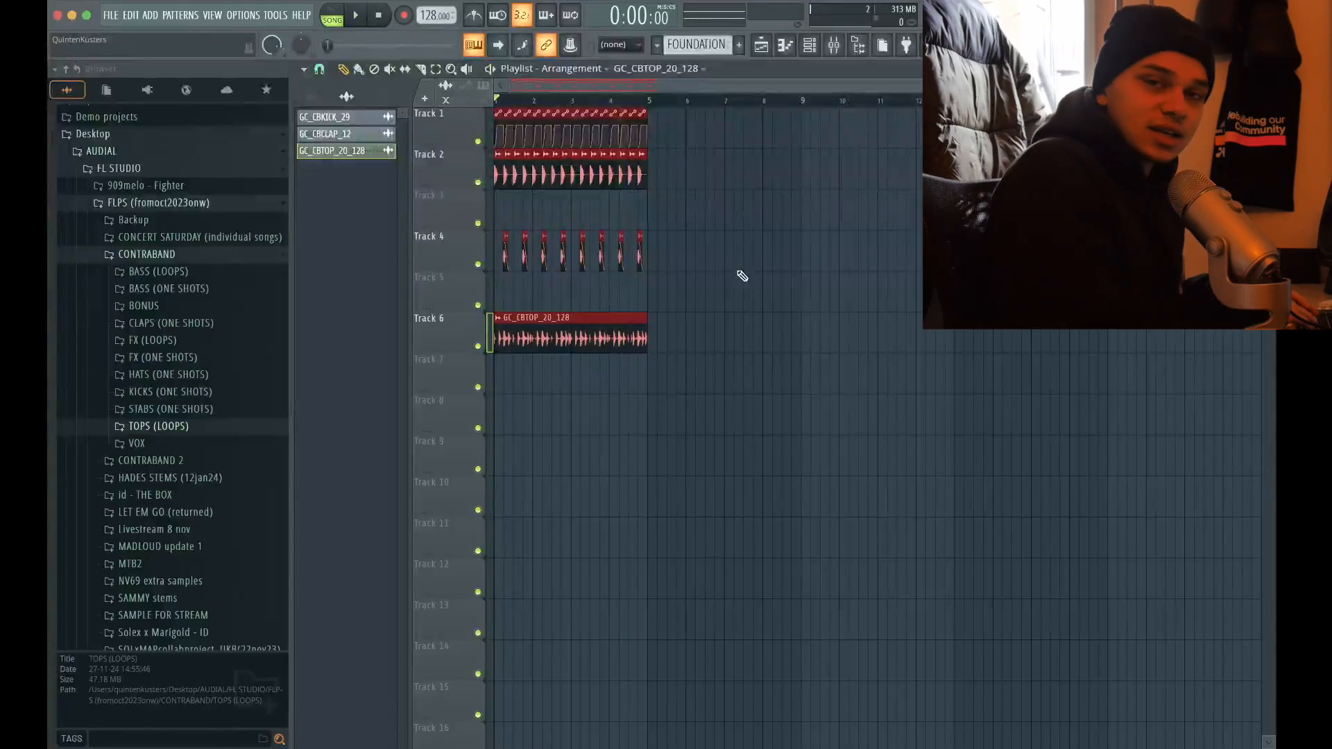
# Duplicate the whole four-bar drum section directly after itself and close the master's Fruity Limiter window
pyautogui.hotkey('ctrl', 'b')
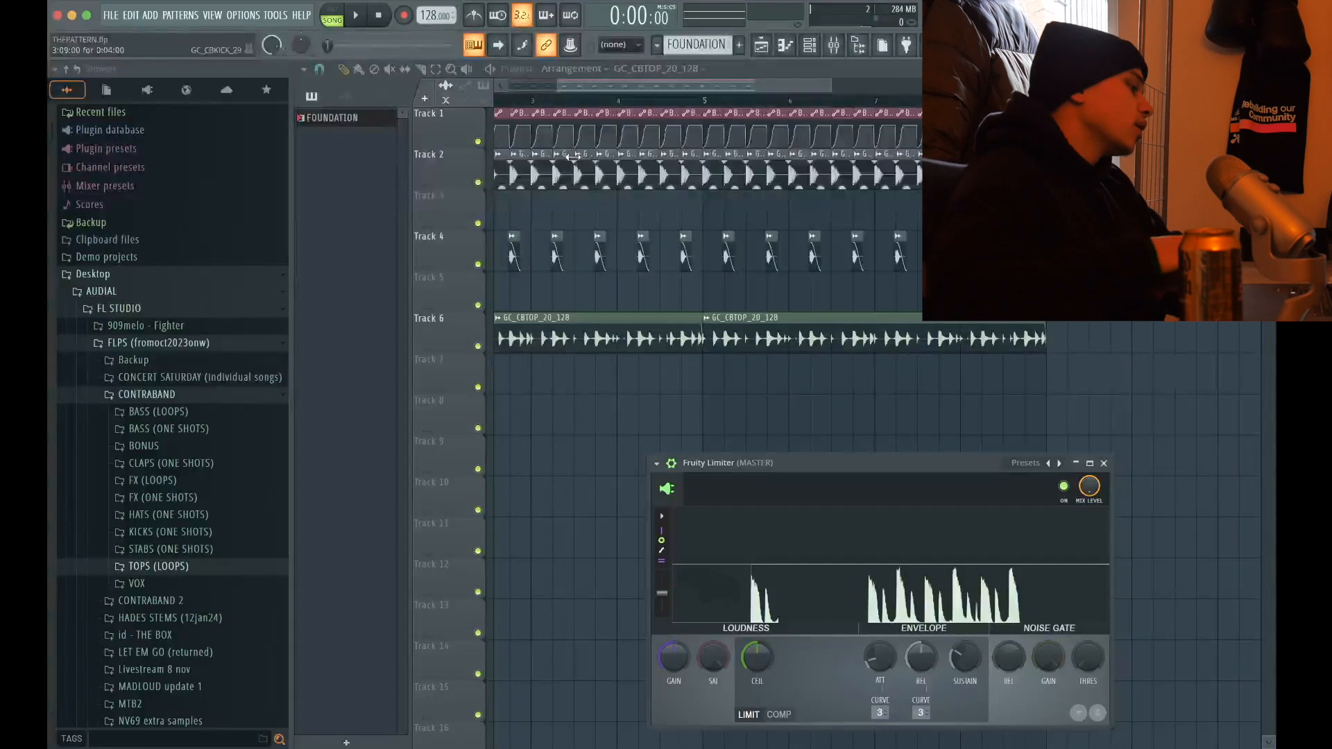
pyautogui.click(1105, 463)
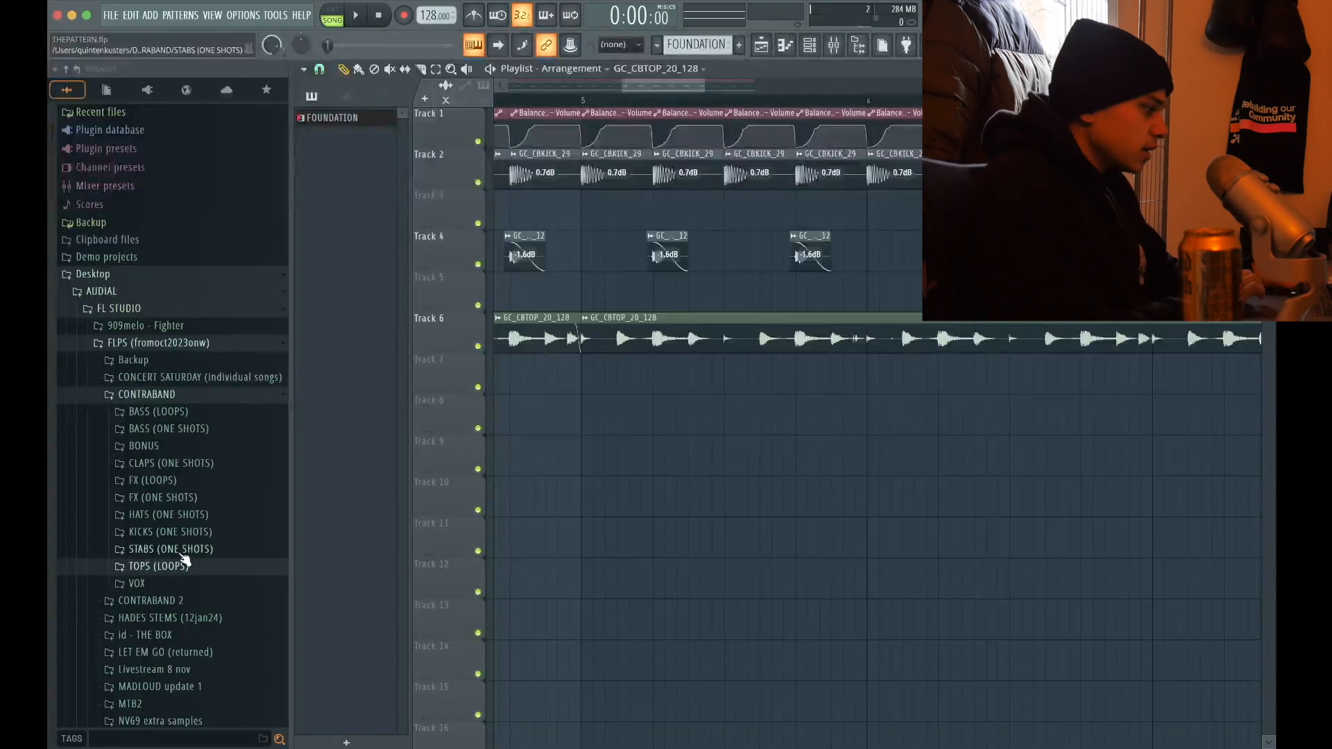
# Audition GC_CBHAT_2 from HATS (ONE SHOTS) and place it on the off-beats of Track 7 from bar 5 during playback
pyautogui.click(160, 520)
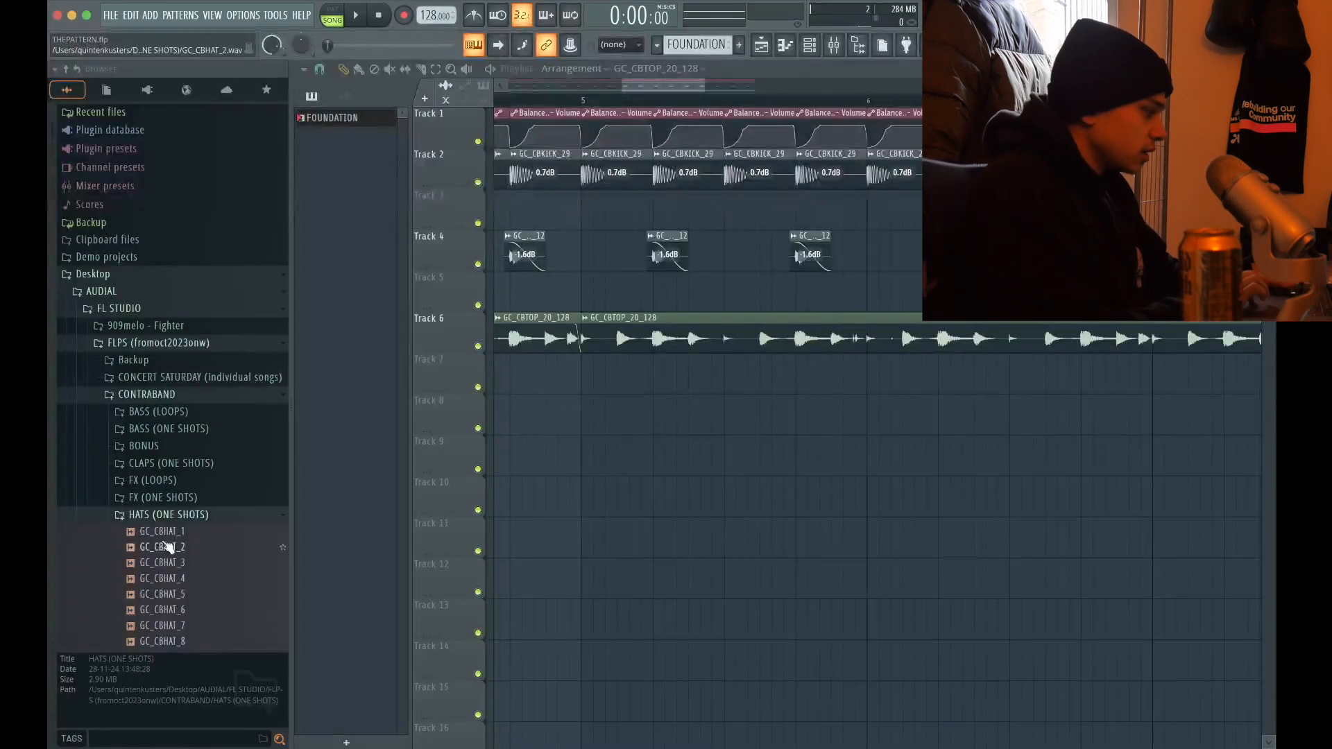
pyautogui.click(167, 546)
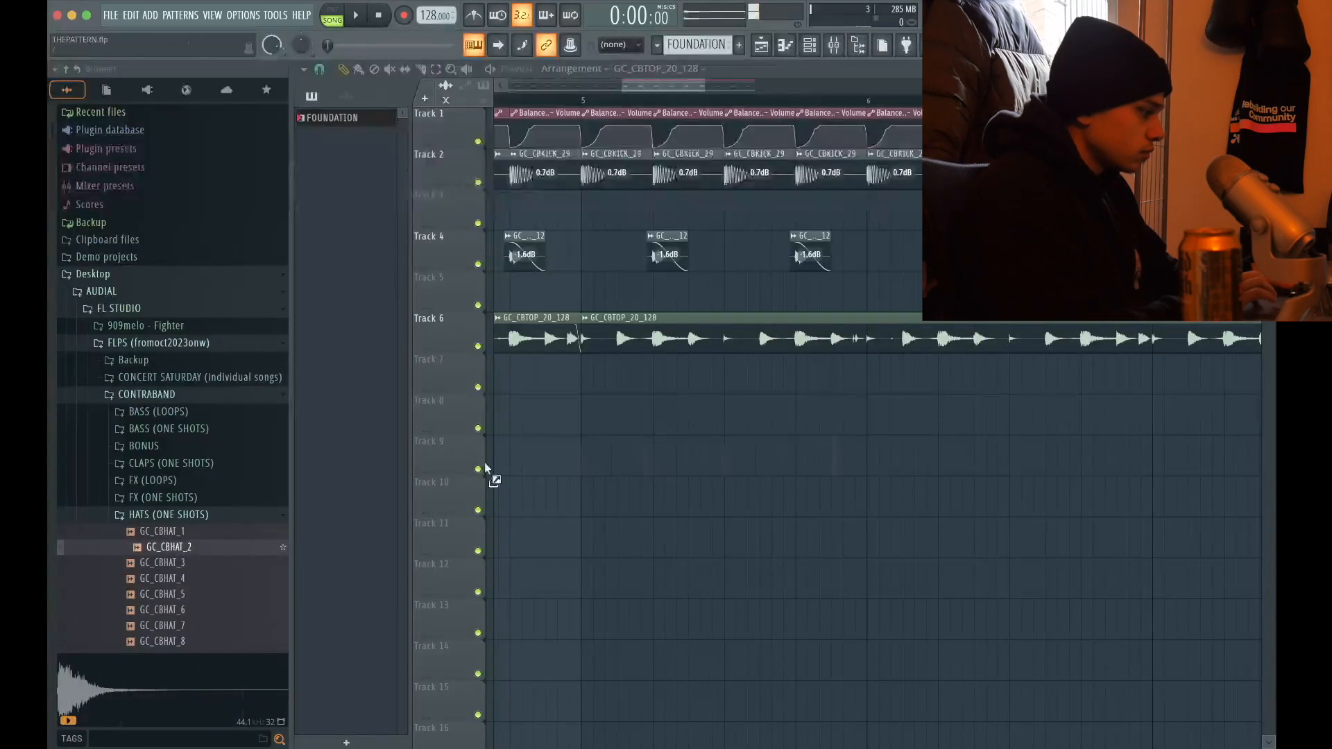
pyautogui.press('space')
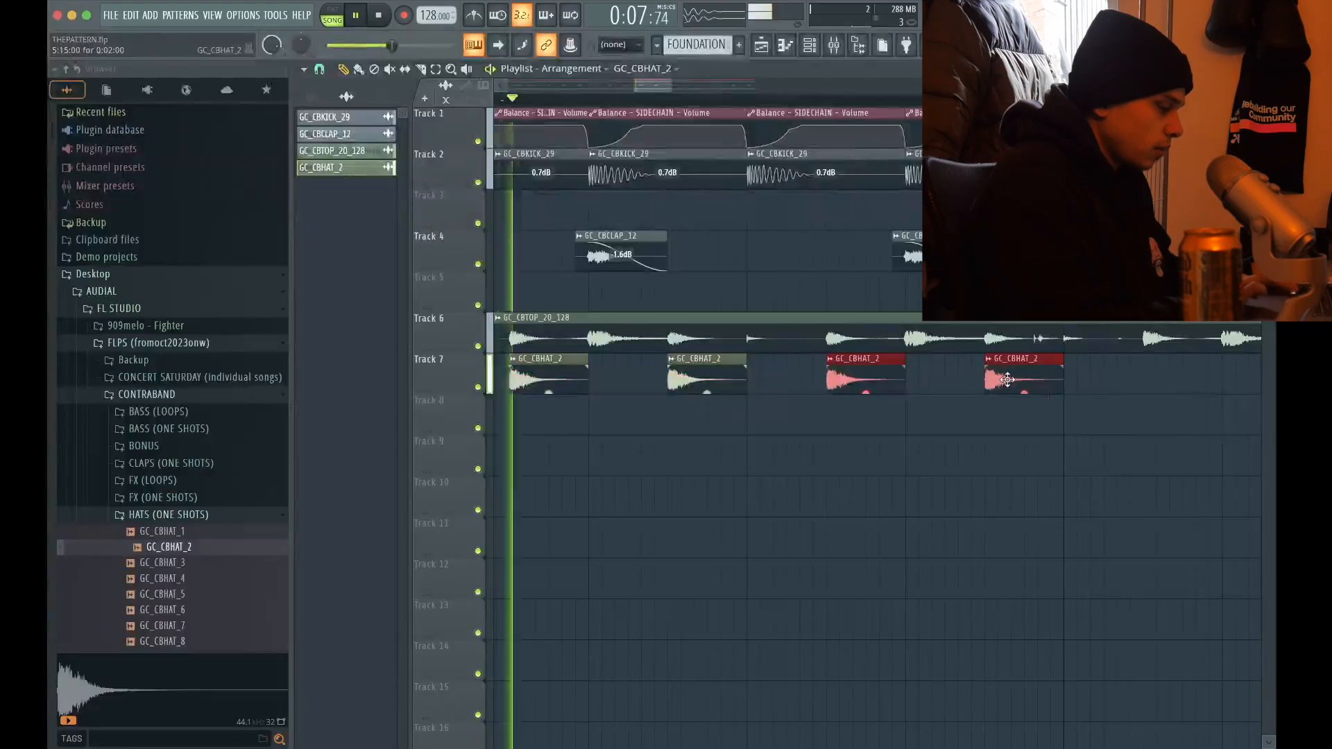
# Duplicate the GC_CBHAT_2 clips on Track 7 until the off-beat hats fill bars 5 to 8
pyautogui.scroll(-8, 722, 369)
pyautogui.moveTo(814, 368); pyautogui.dragTo(619, 485)
pyautogui.scroll(3, 712, 412)
pyautogui.scroll(5, 712, 412)
pyautogui.press('super+b')
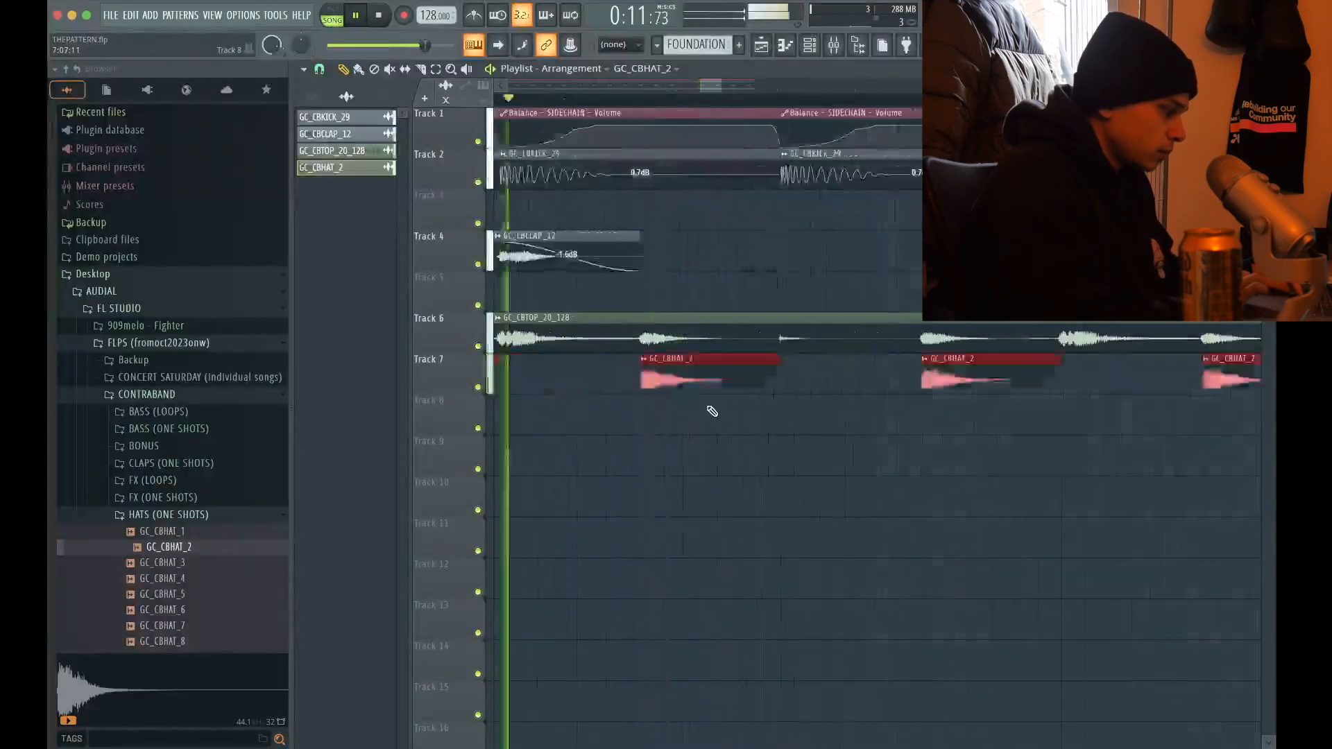
pyautogui.scroll(-8, 713, 411)
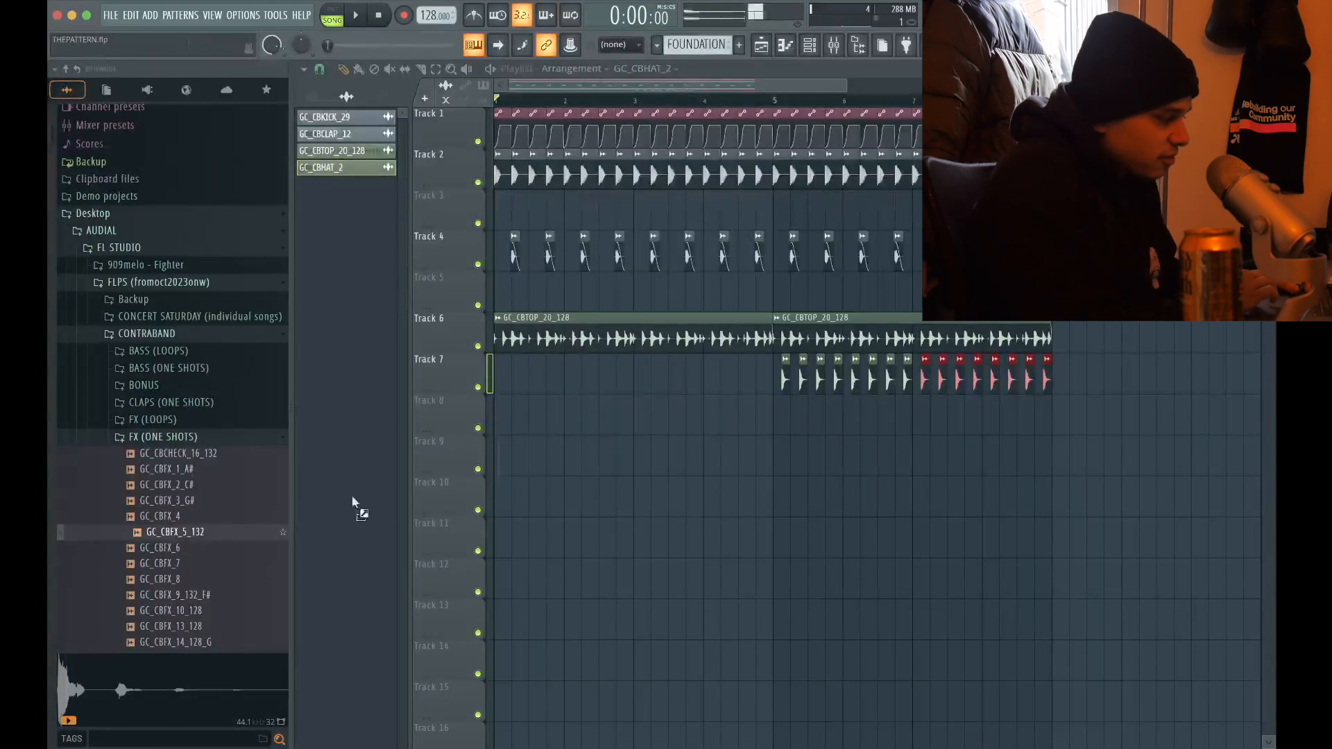
# Place the GC_CBFX_5_132 one-shot on an off-beat of Track 8 in the first bar and play it with the drums
pyautogui.moveTo(352, 503); pyautogui.dragTo(507, 416)
pyautogui.scroll(5, 756, 539)
pyautogui.press('space')
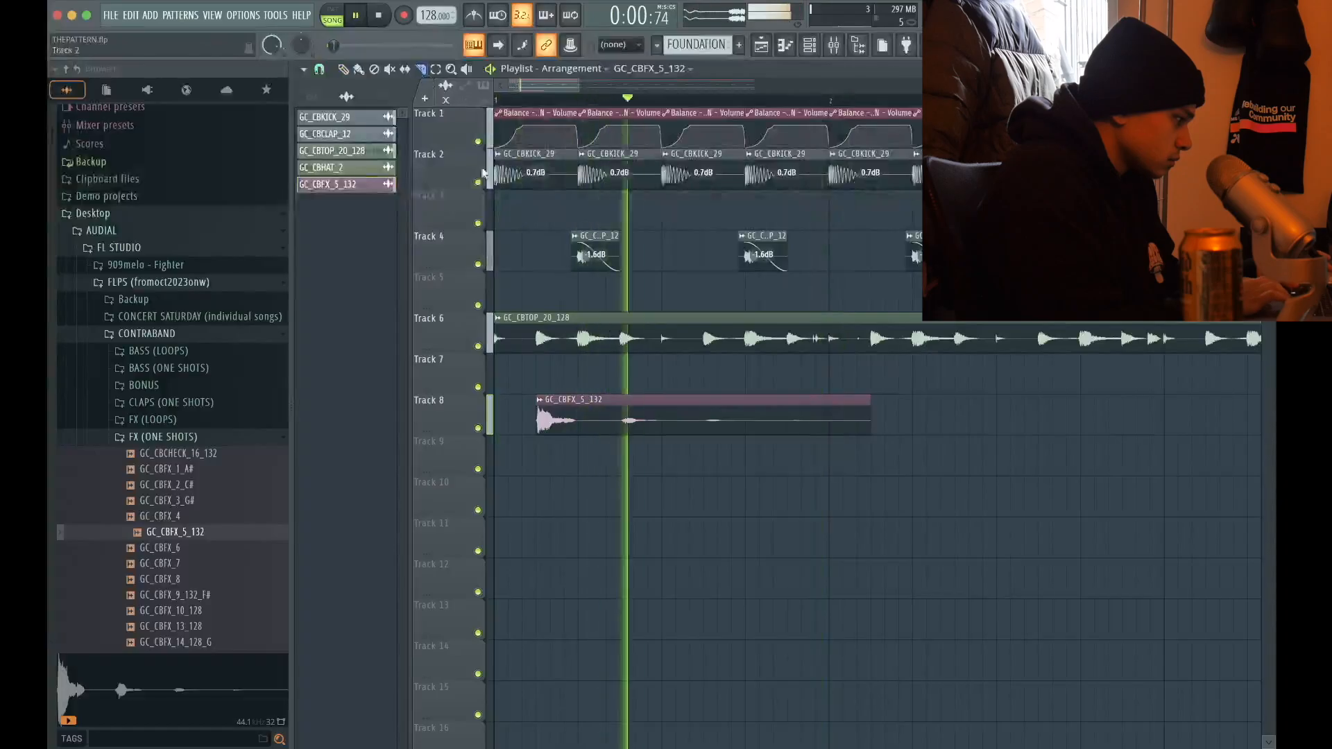
# Route GC_CBFX_5_132 through mixer track 9 with Fruity parametric EQ 2 into DRUMBUS, and repeat its clip every two bars
pyautogui.moveTo(833, 389); pyautogui.dragTo(830, 479)
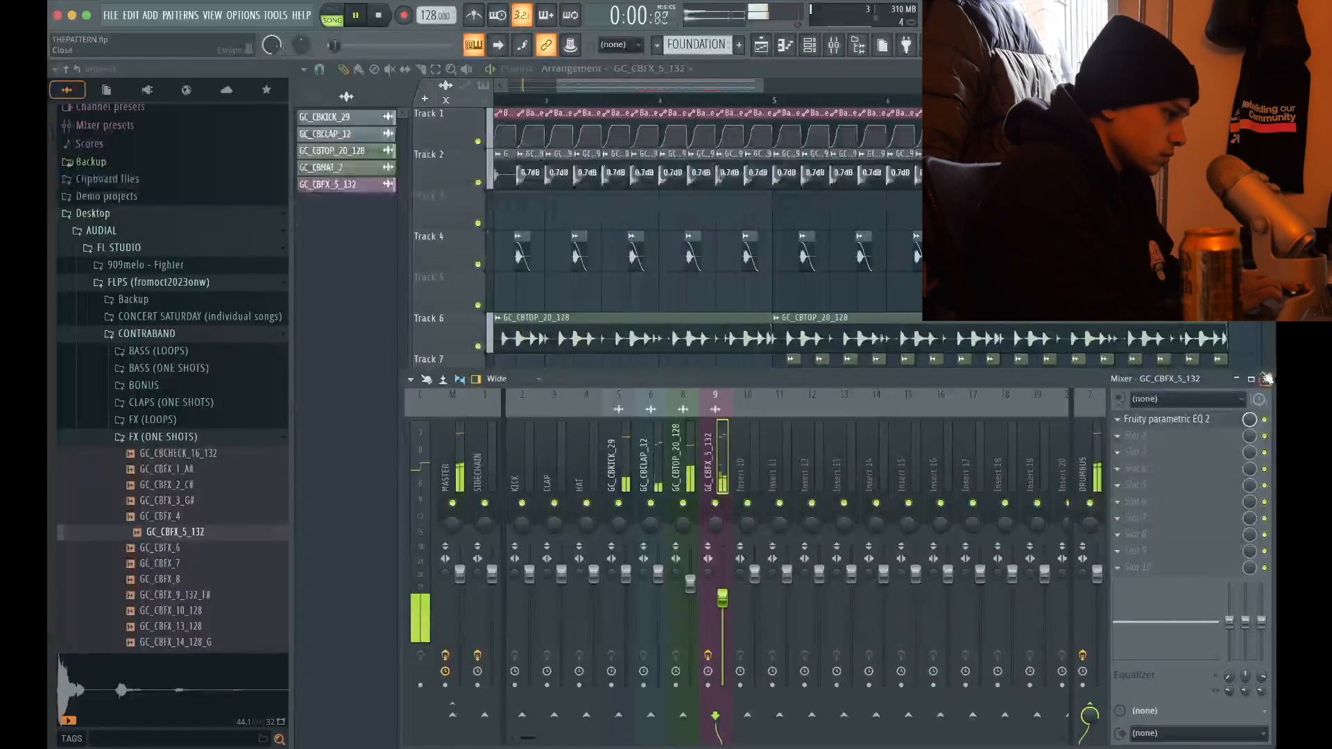
pyautogui.click(1267, 378)
pyautogui.scroll(-3, 899, 608)
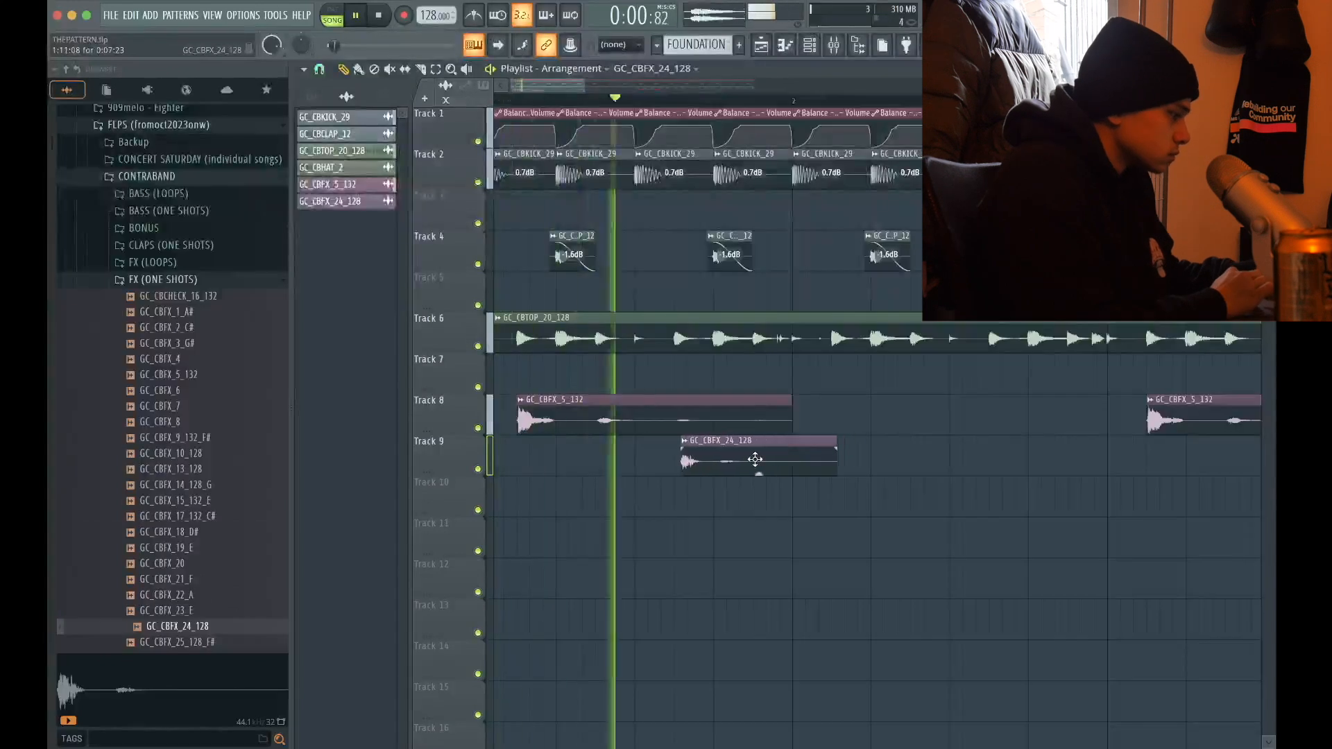
# Add GC_CBFX_24_128 on Track 9 behind each GC_CBFX_5_132 hit, repeating every two bars
pyautogui.moveTo(755, 459); pyautogui.dragTo(748, 460)
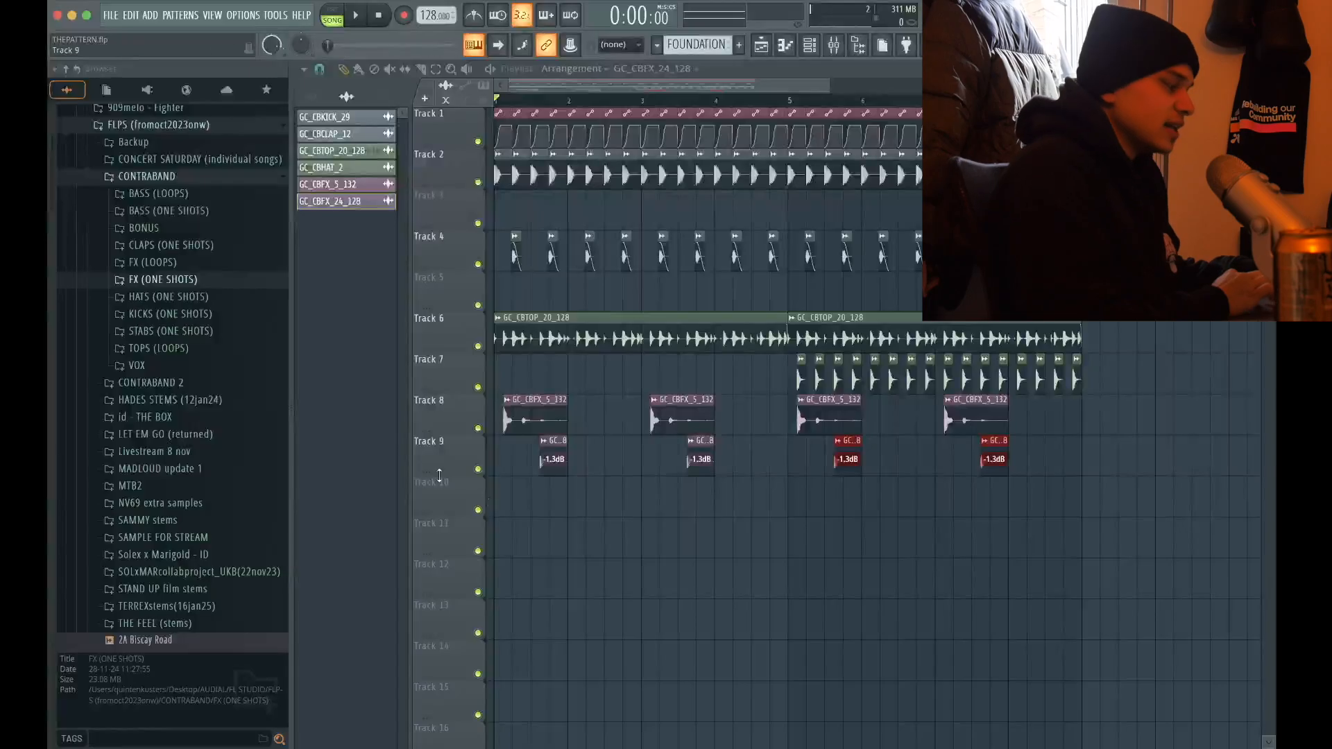
pyautogui.scroll(4, 439, 475)
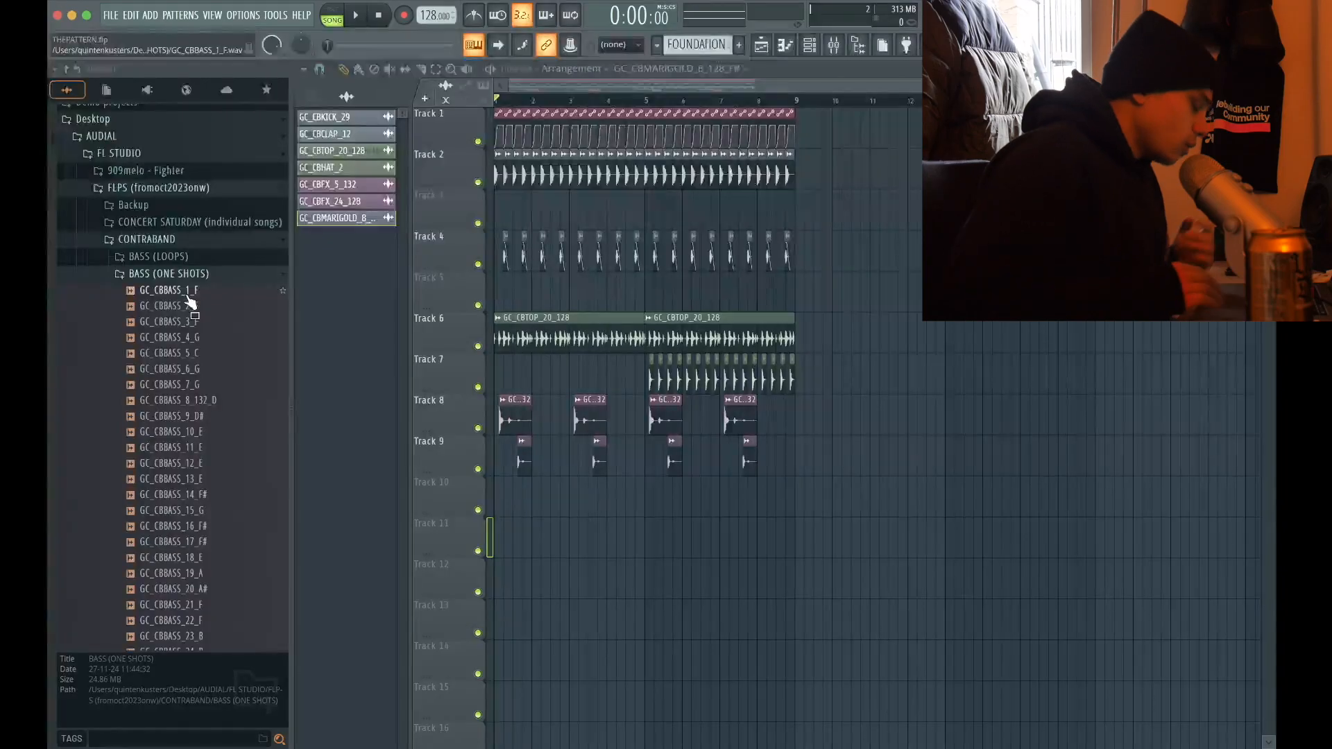
# Audition samples in BASS (ONE SHOTS) and place GC_CBBASS_35_F#min on Track 10
pyautogui.click(187, 296)
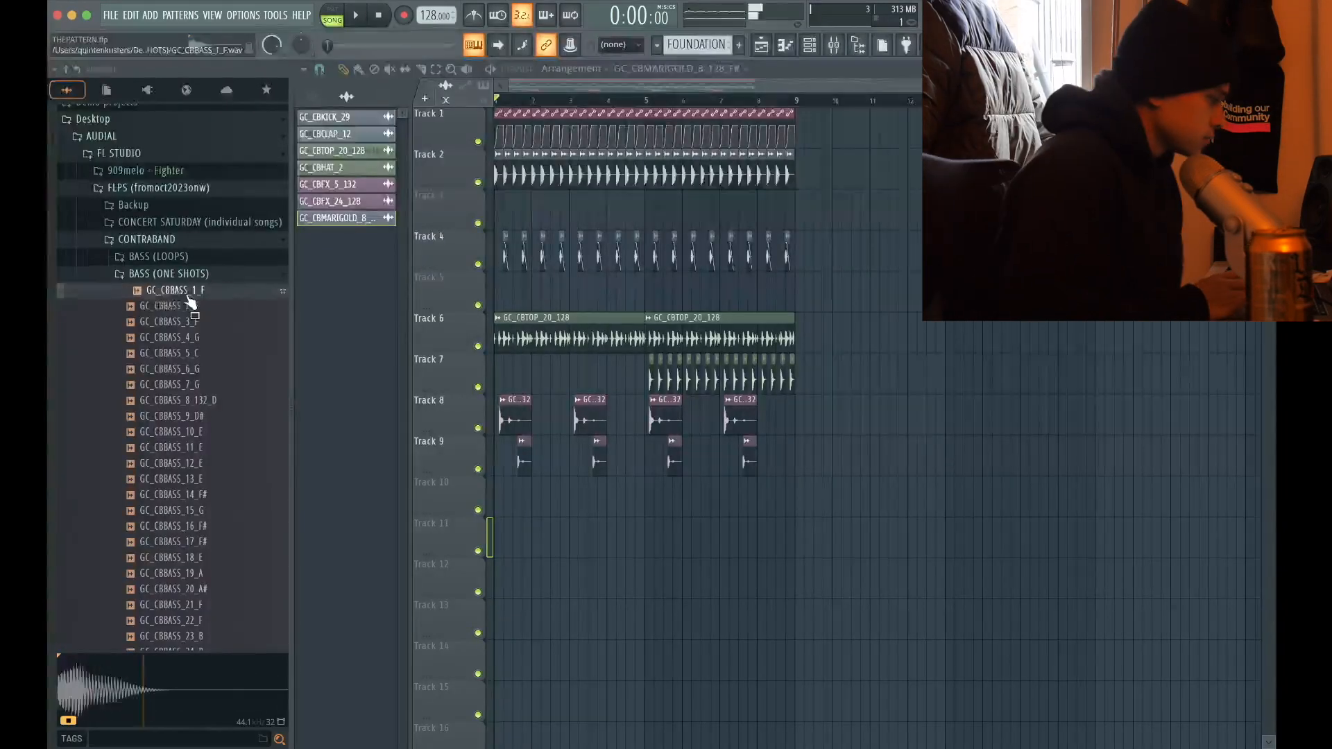
pyautogui.press('Down')
pyautogui.press('Down')
pyautogui.press('Down')
pyautogui.press('Down')
pyautogui.press('Down')
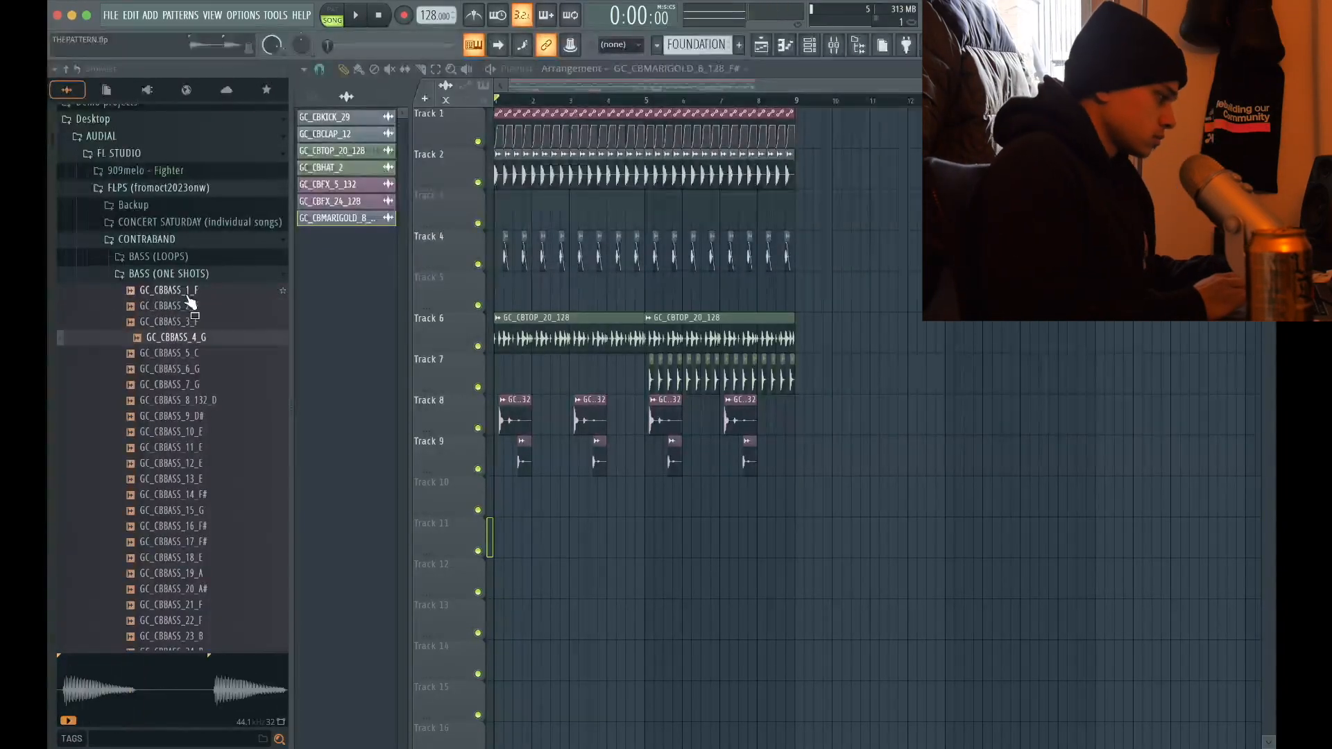
pyautogui.click(197, 486)
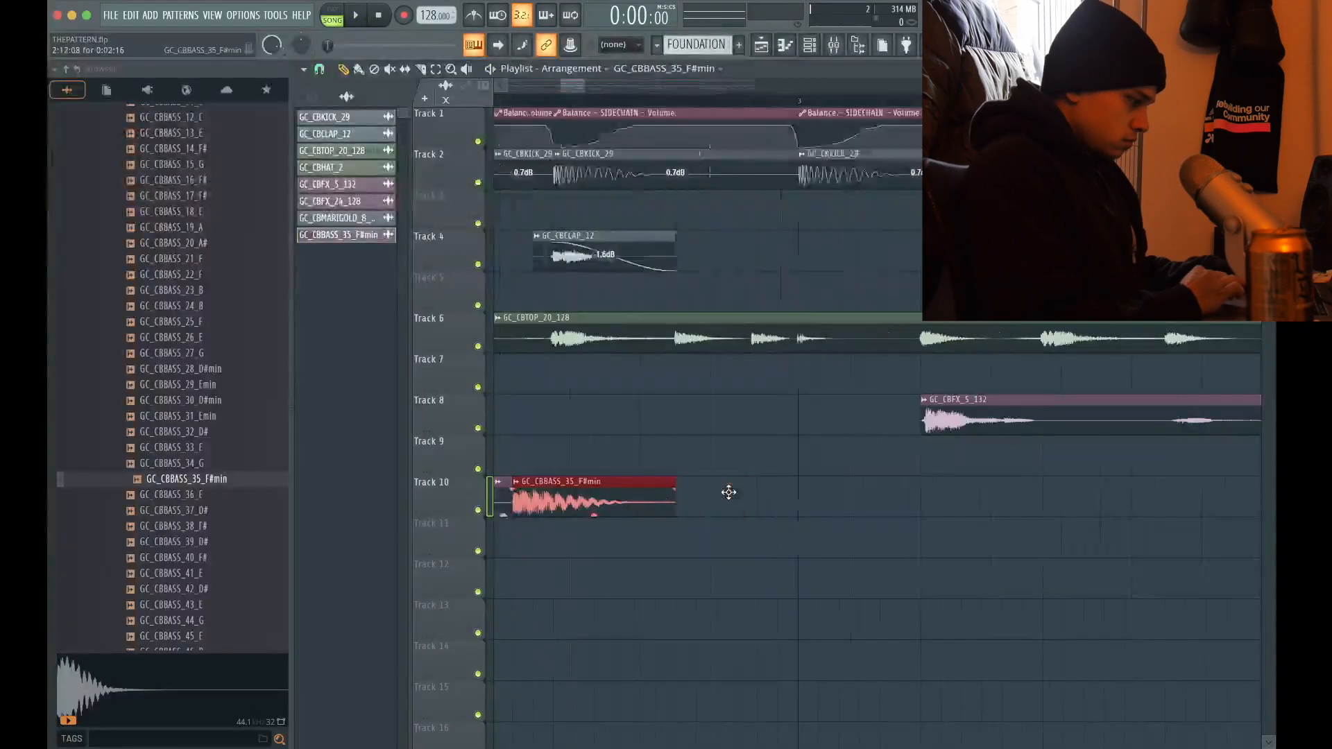
# Make a unique copy of the GC_CBBASS_35_F#min clip pitched up 100 cents and fill out the Track 10 bassline with both
pyautogui.click(686, 496)
pyautogui.click(684, 483)
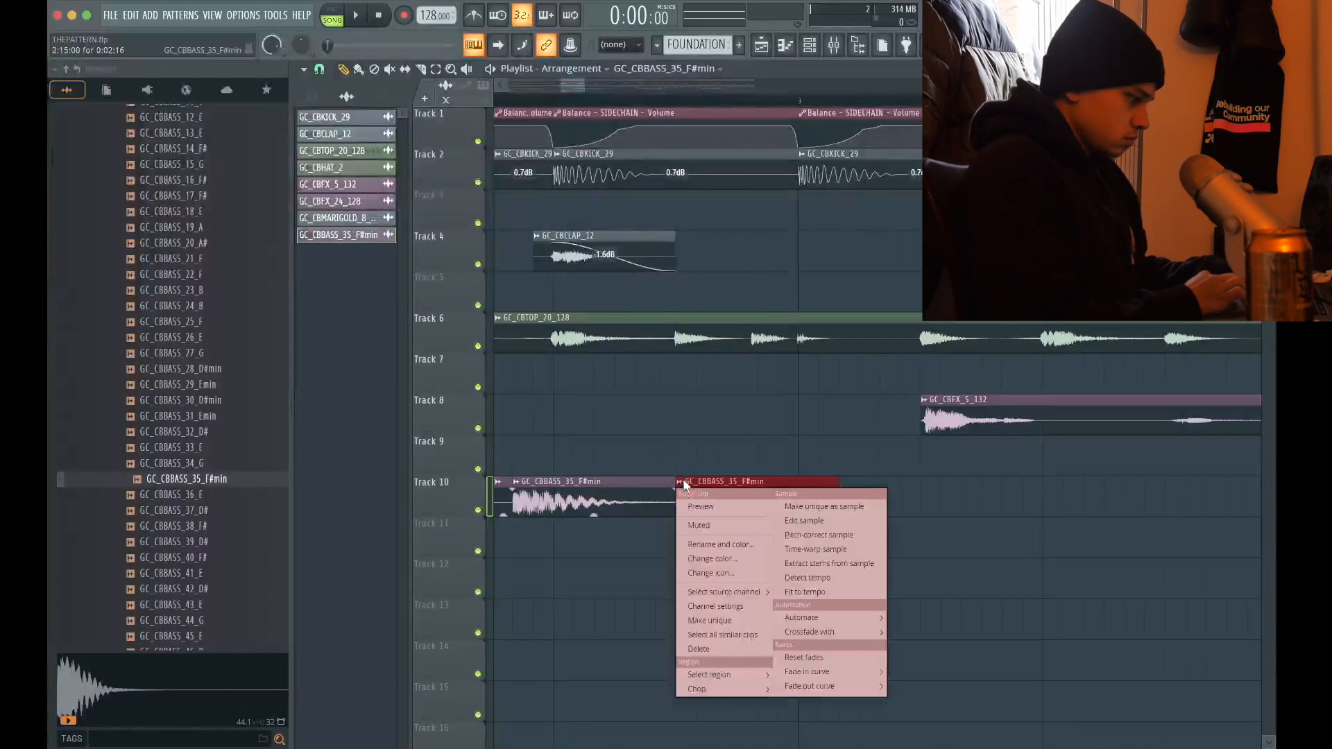
pyautogui.click(721, 621)
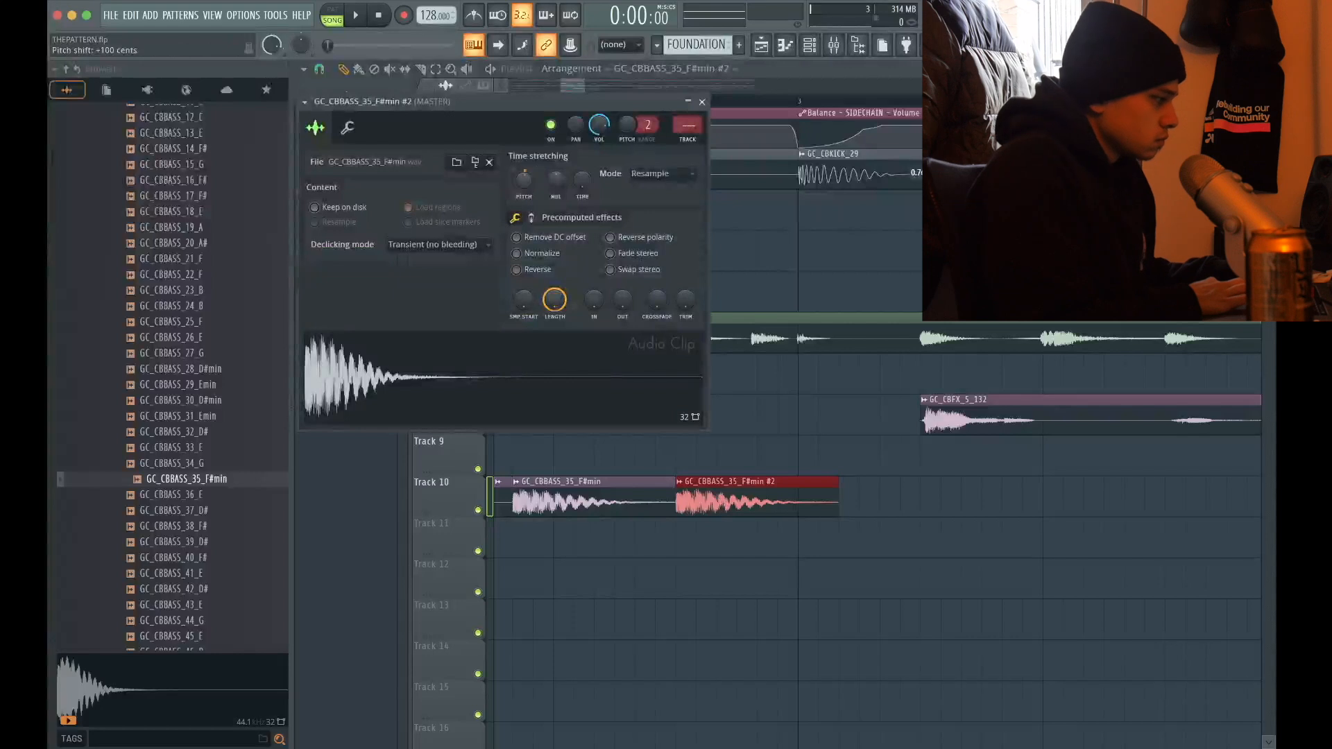
pyautogui.click(702, 102)
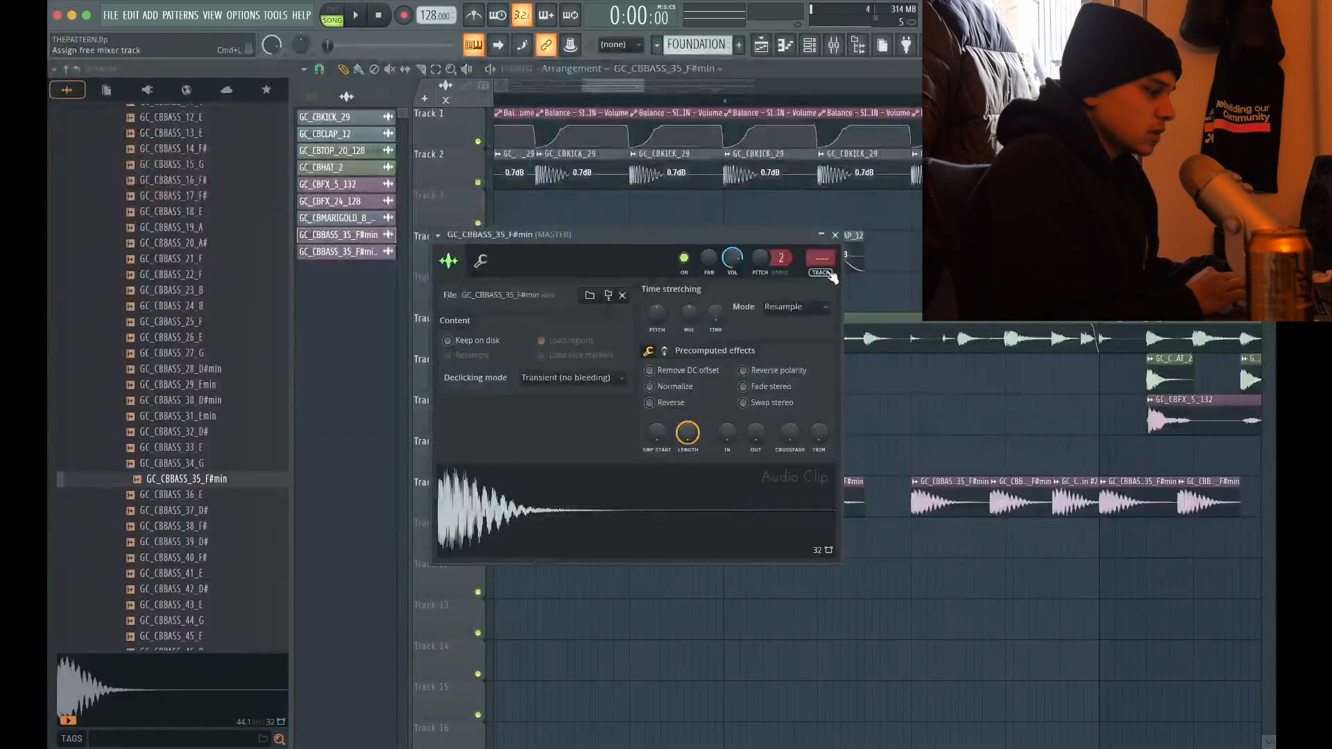
# Assign the bass one-shots to mixer track 11, send that track to SIDECHAIN and solo it during playback
pyautogui.click(830, 273)
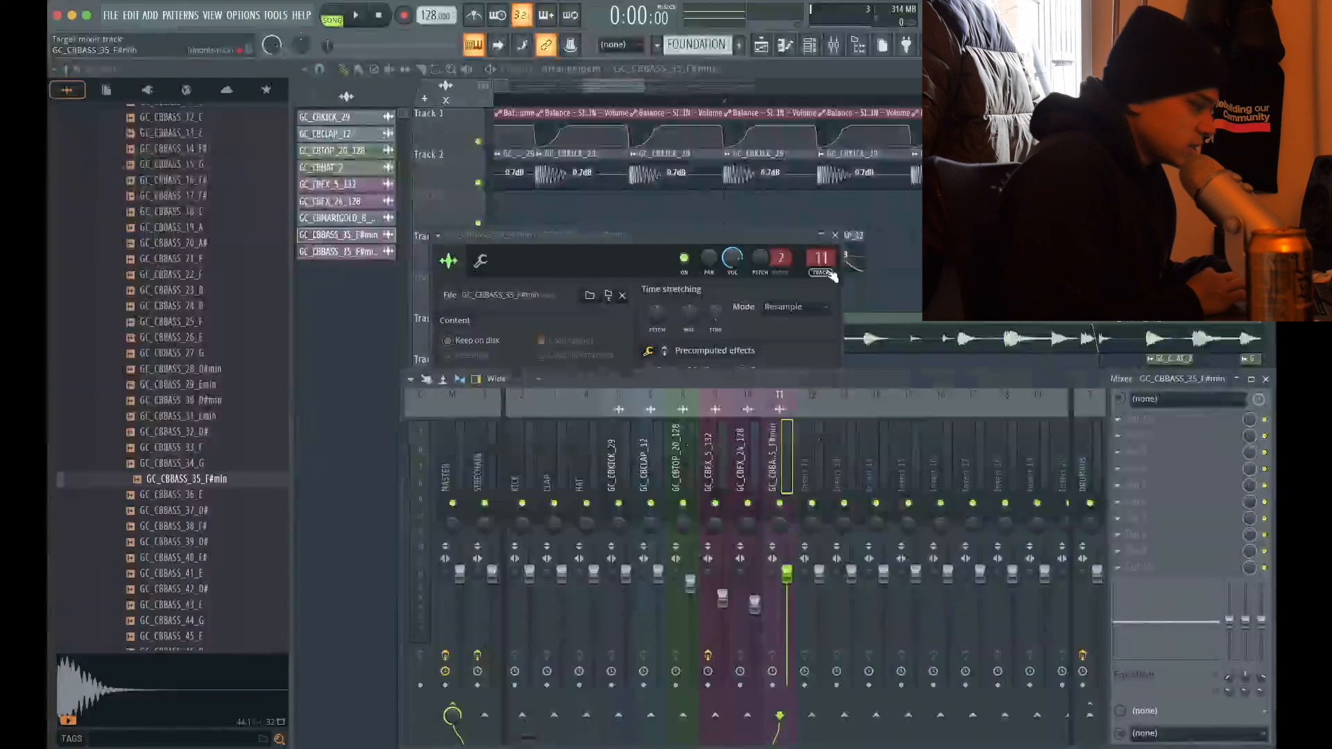
pyautogui.click(844, 237)
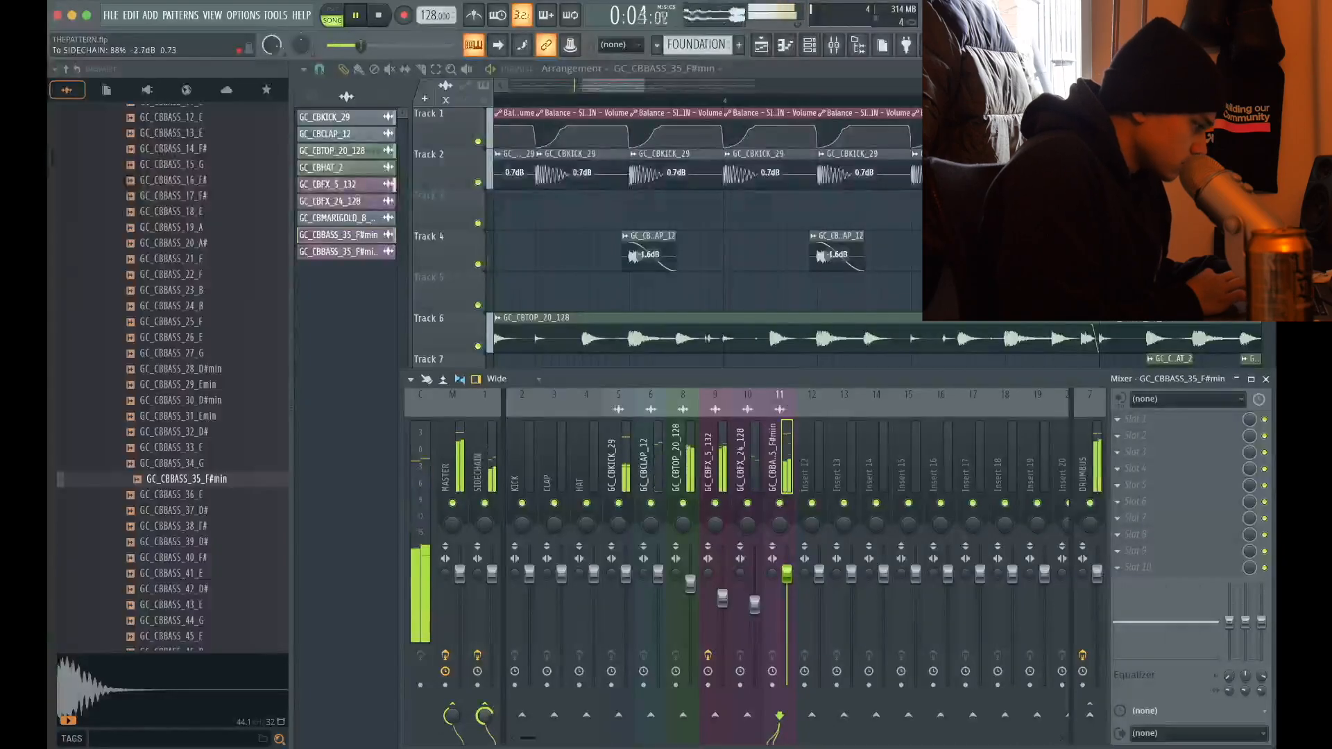
pyautogui.rightClick(780, 503)
pyautogui.press('space')
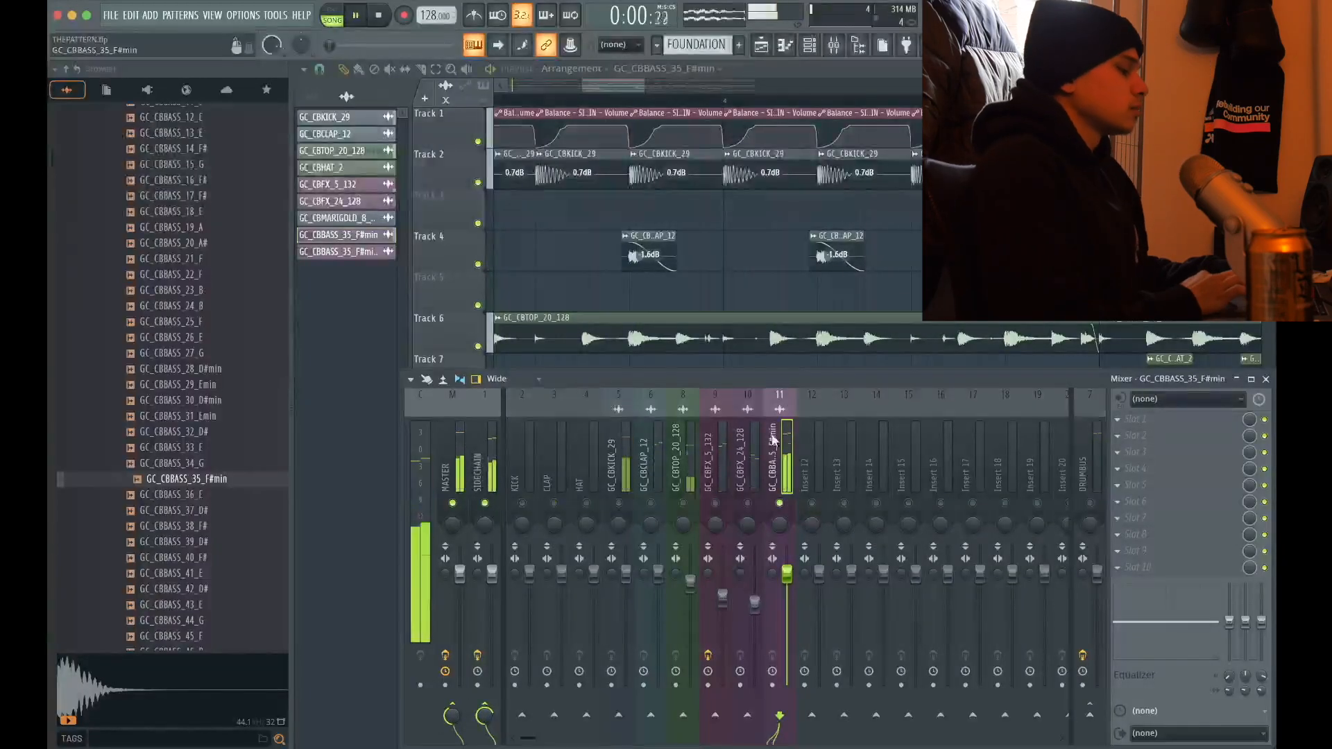
# Add Fruity parametric EQ 2 to mixer track 11 with the 20Hz - 18kHz cut preset and raise its low cut to remove the sub frequencies
pyautogui.click(1199, 421)
pyautogui.click(967, 488)
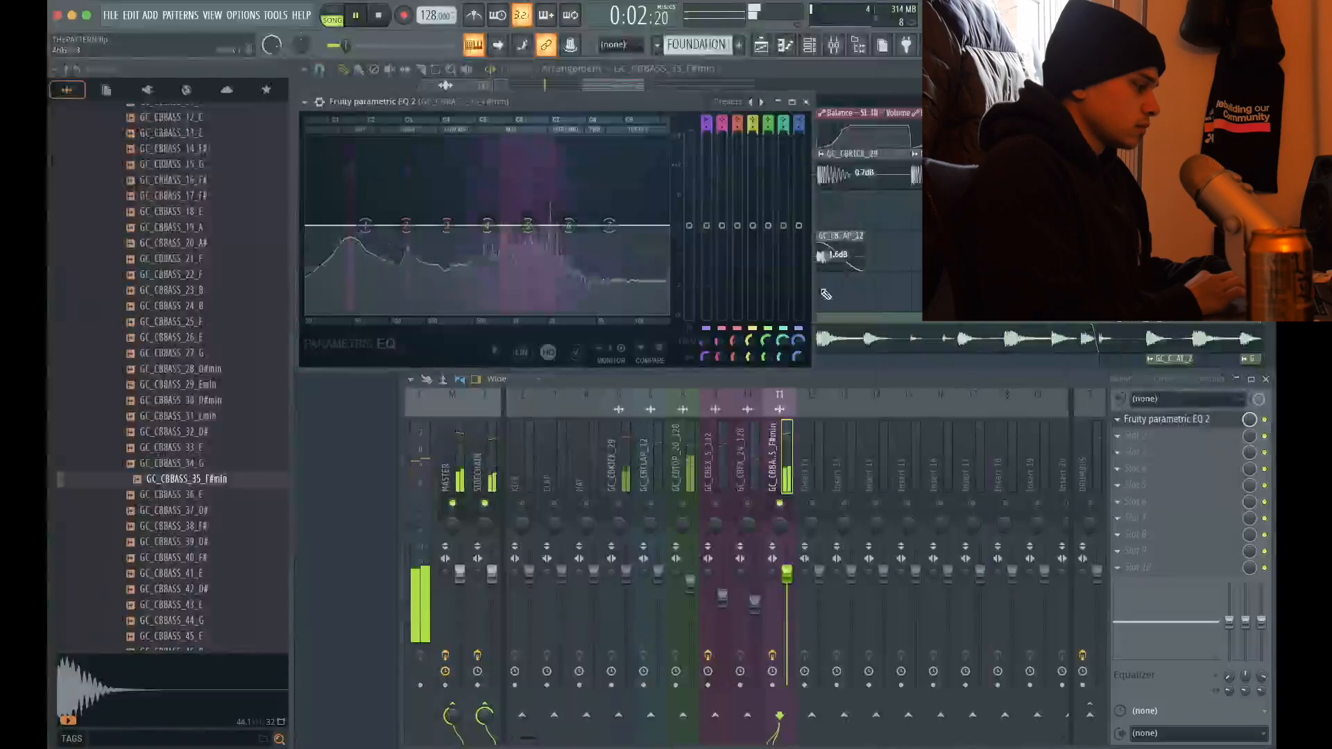
pyautogui.click(739, 104)
pyautogui.click(749, 143)
pyautogui.press('space')
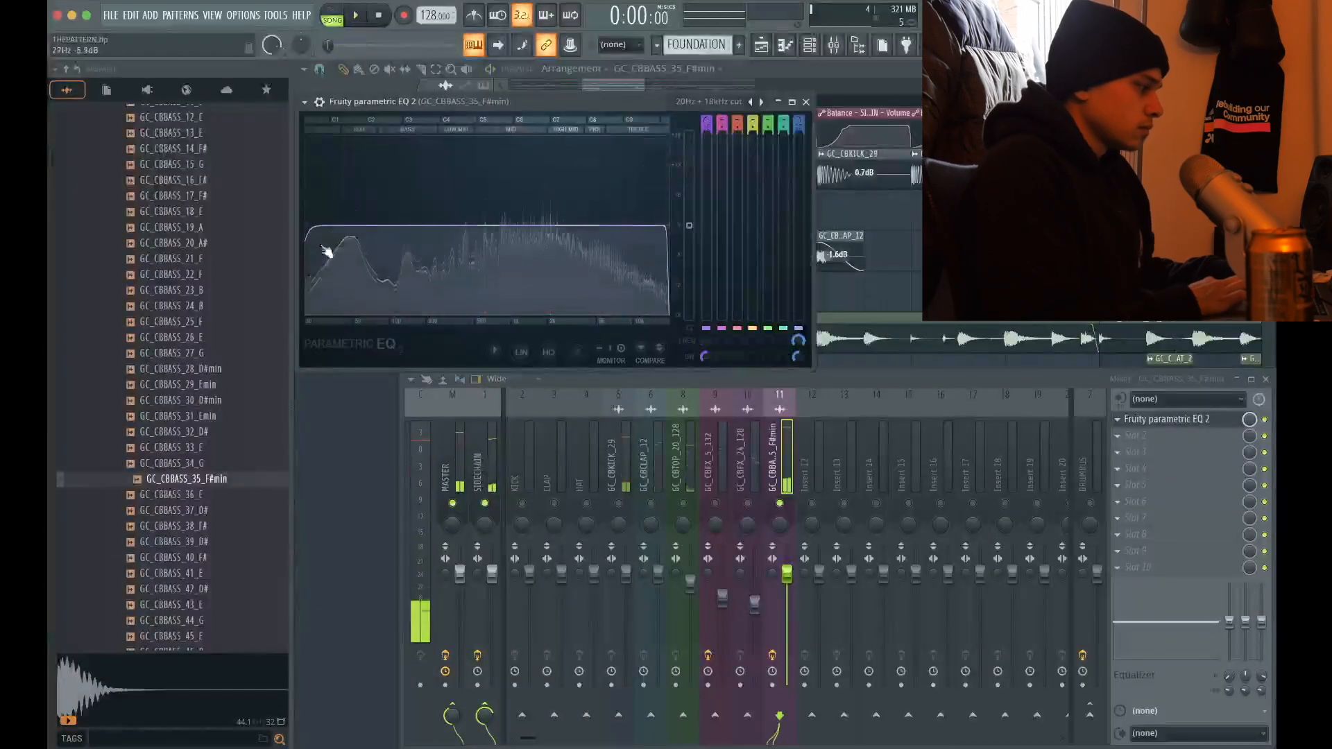
pyautogui.moveTo(307, 226); pyautogui.dragTo(431, 229)
pyautogui.press('space')
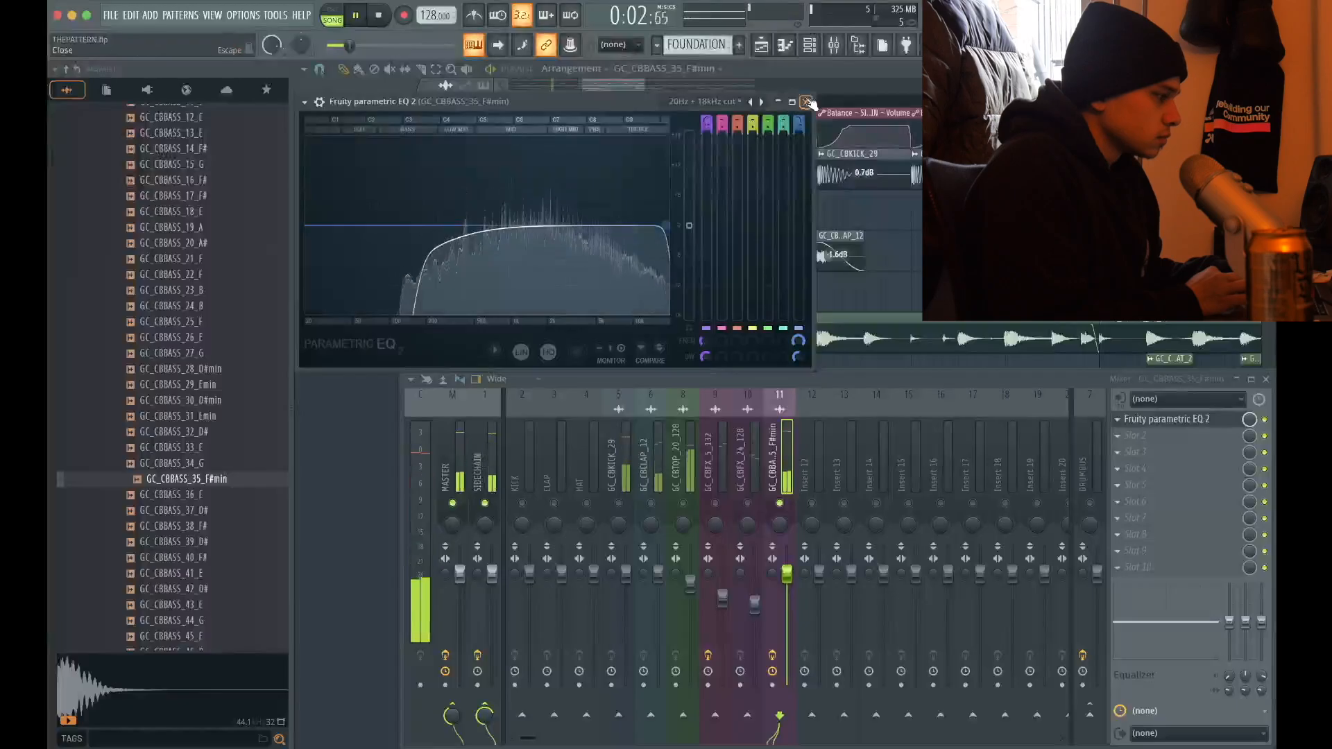
# Add a Serum channel for the new bass pattern by finding it among the generator plugins
pyautogui.click(849, 347)
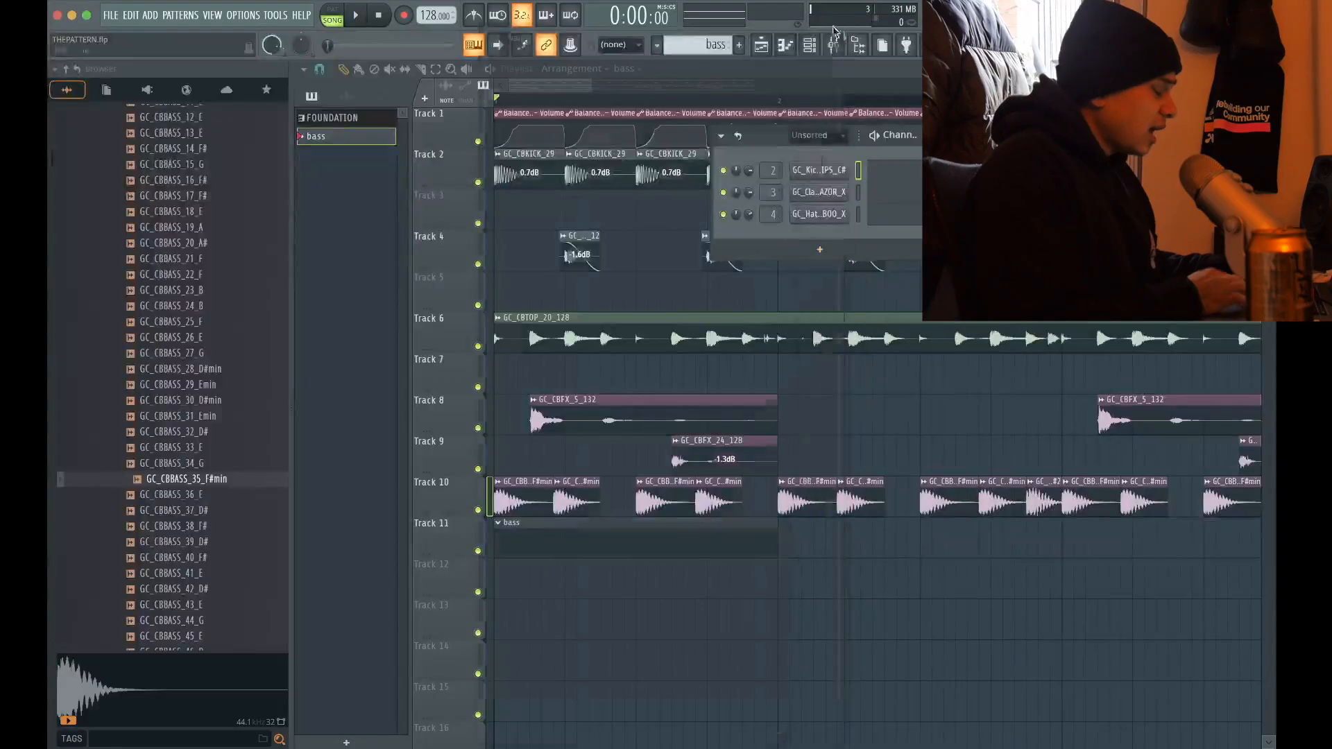
pyautogui.write('s')
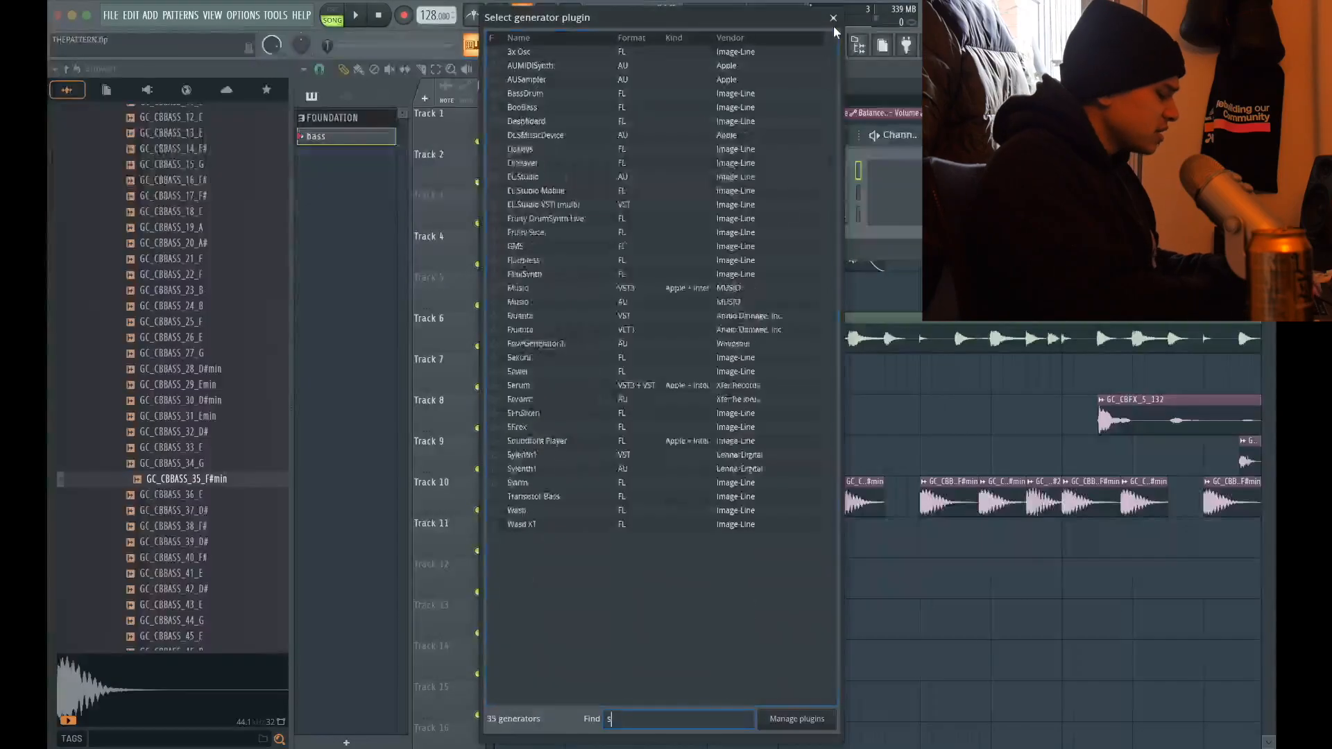
pyautogui.write('erum')
pyautogui.click(605, 52)
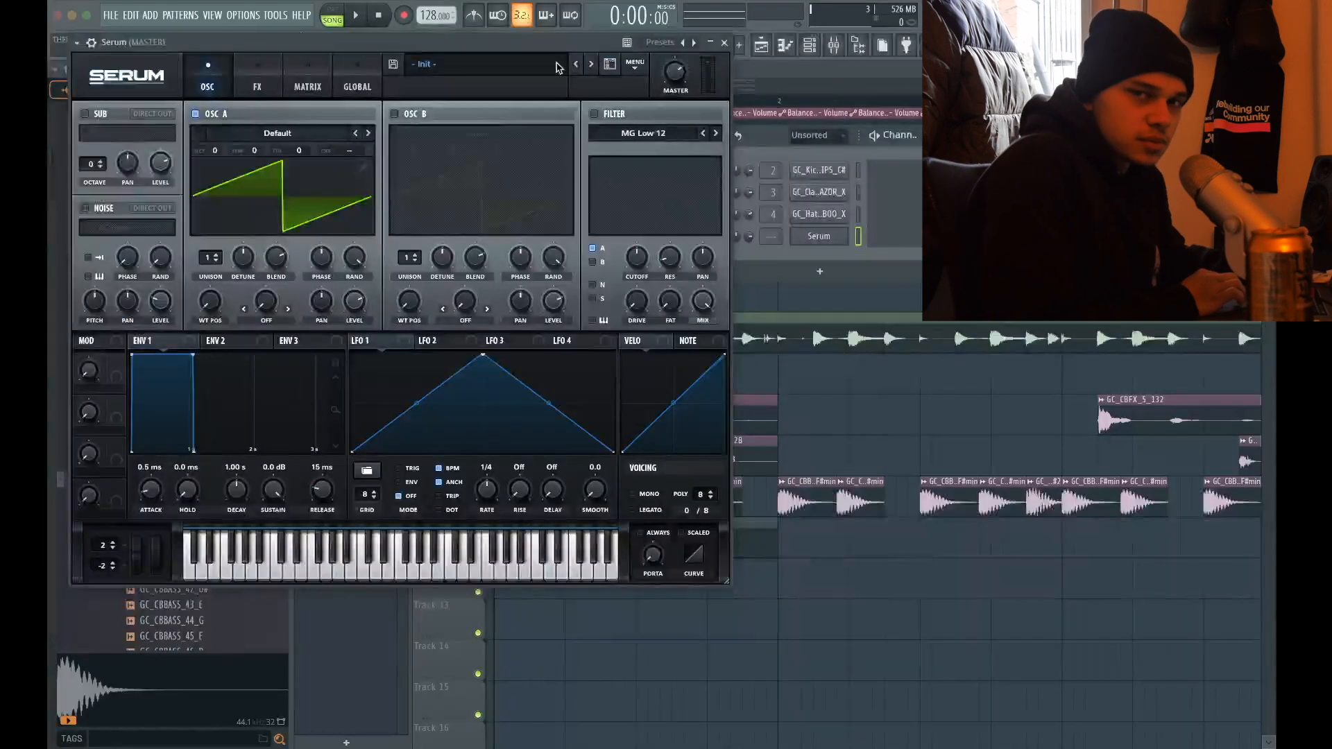
# Load the SUB - LOBA preset from the METAMORPHOSIS UPDATE 01 user folder in Serum
pyautogui.click(555, 68)
pyautogui.moveTo(528, 131)
pyautogui.moveTo(761, 132)
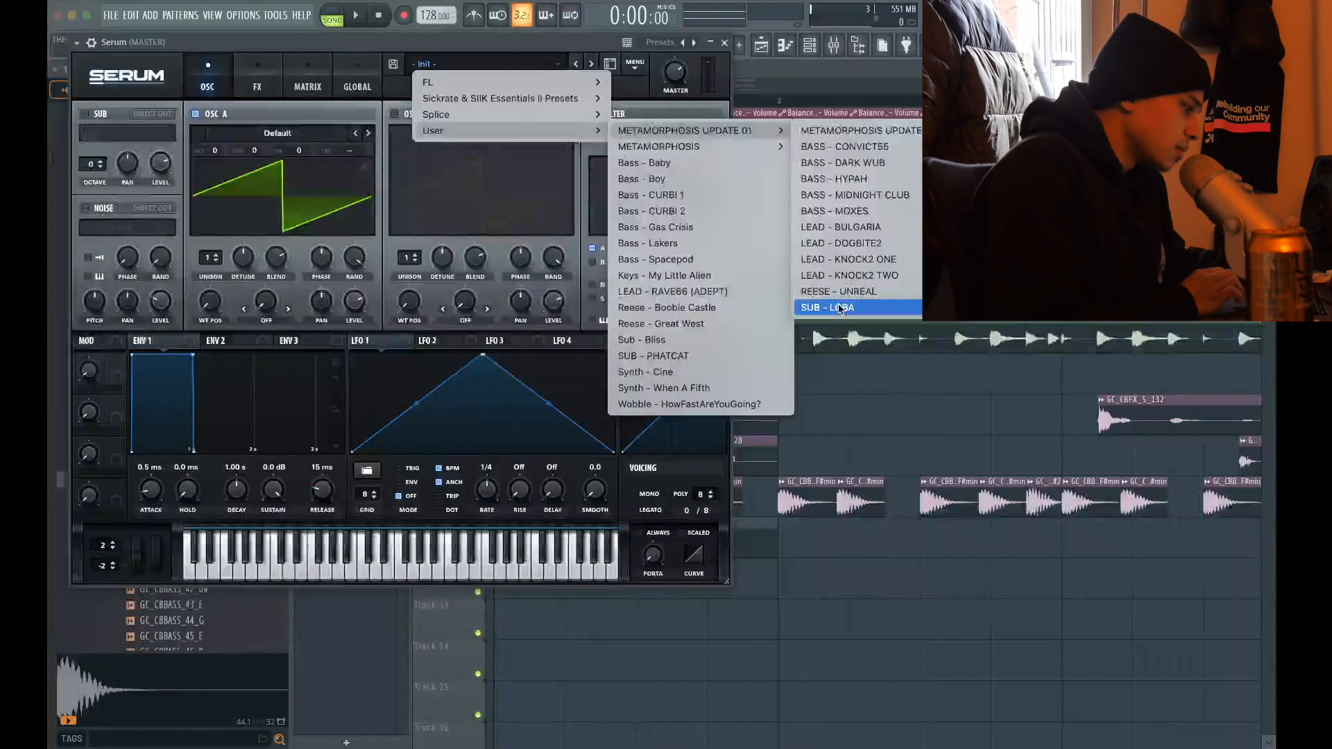
pyautogui.click(838, 308)
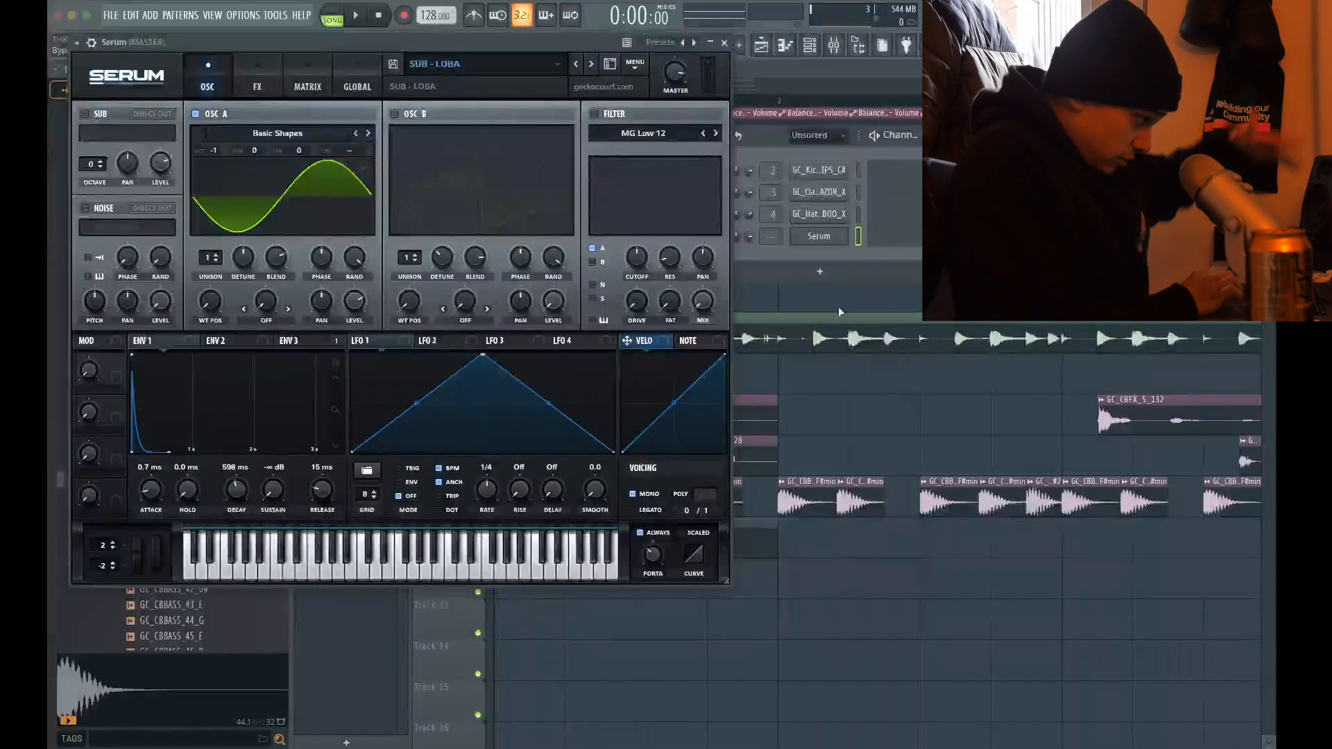
pyautogui.click(727, 44)
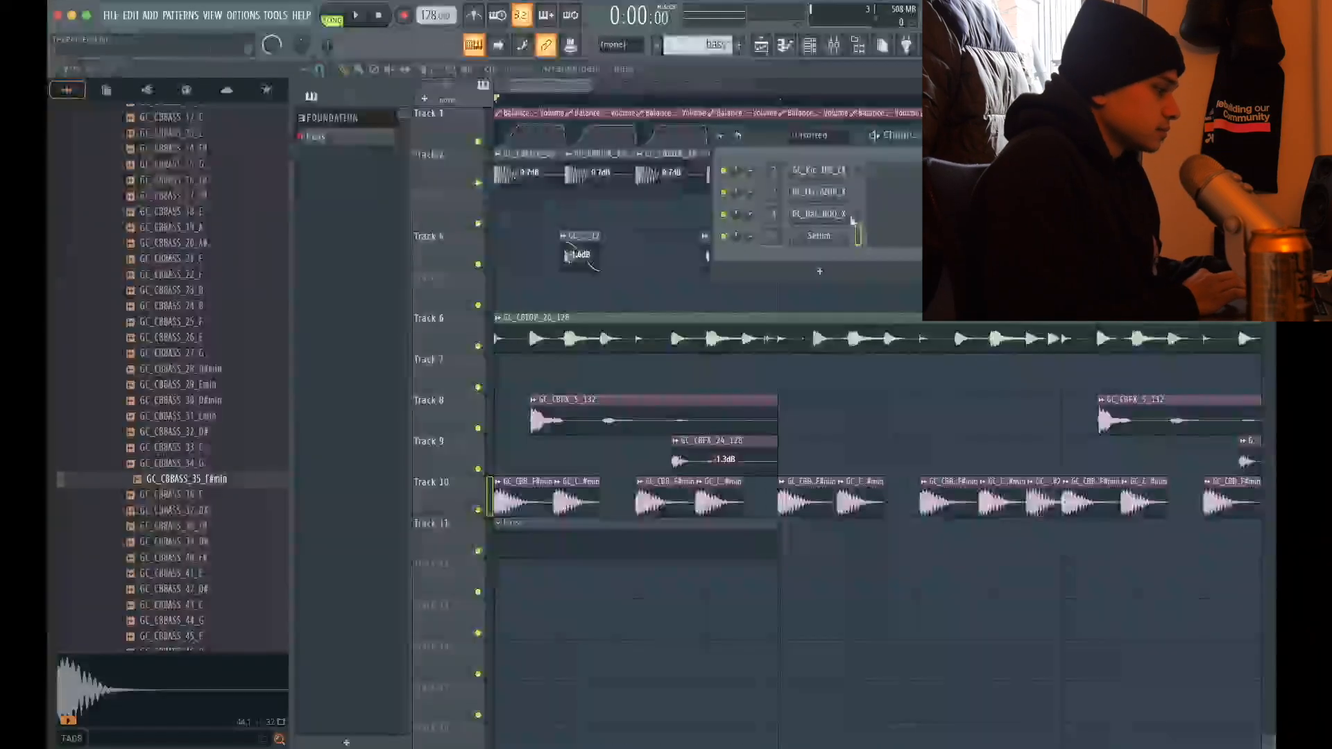
# Write a four-bar Serum bassline of F#3 notes following the bass one-shots, with a G3 closing bars 2 and 4
pyautogui.click(885, 239)
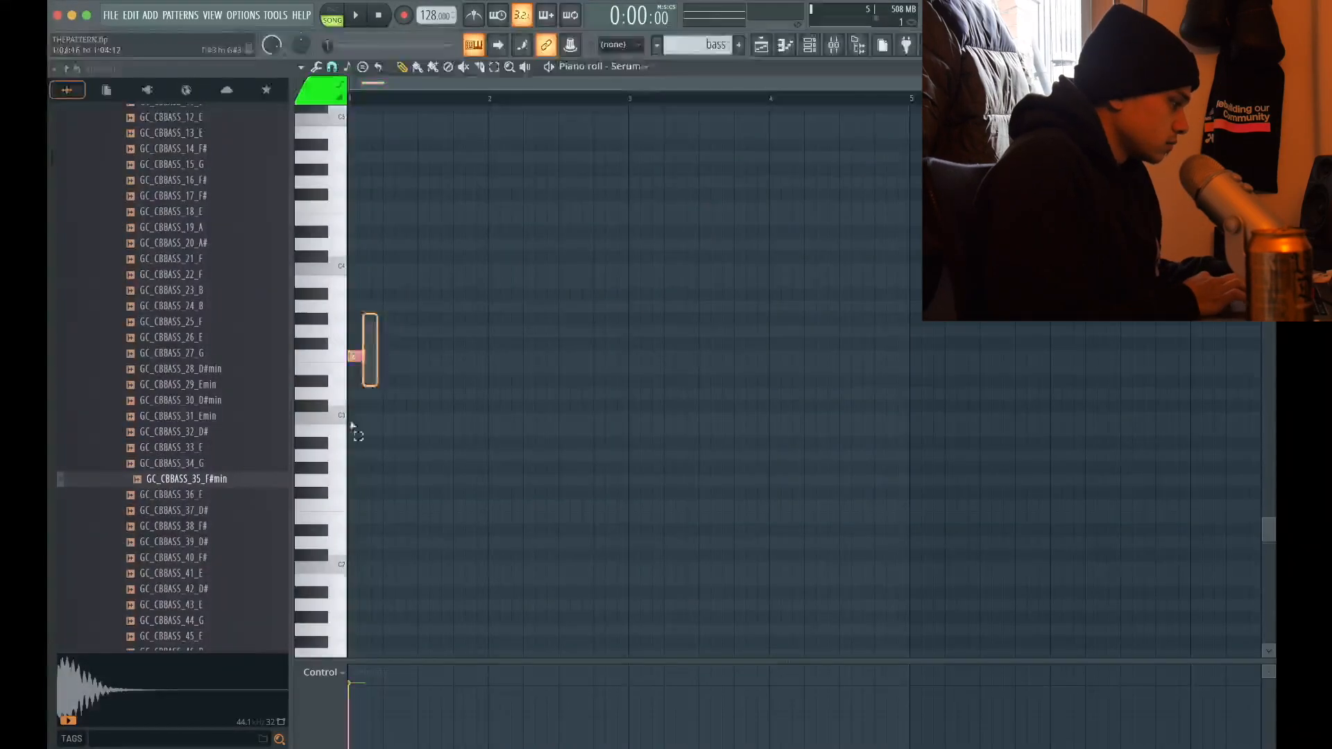
pyautogui.press('space')
pyautogui.scroll(4, 360, 394)
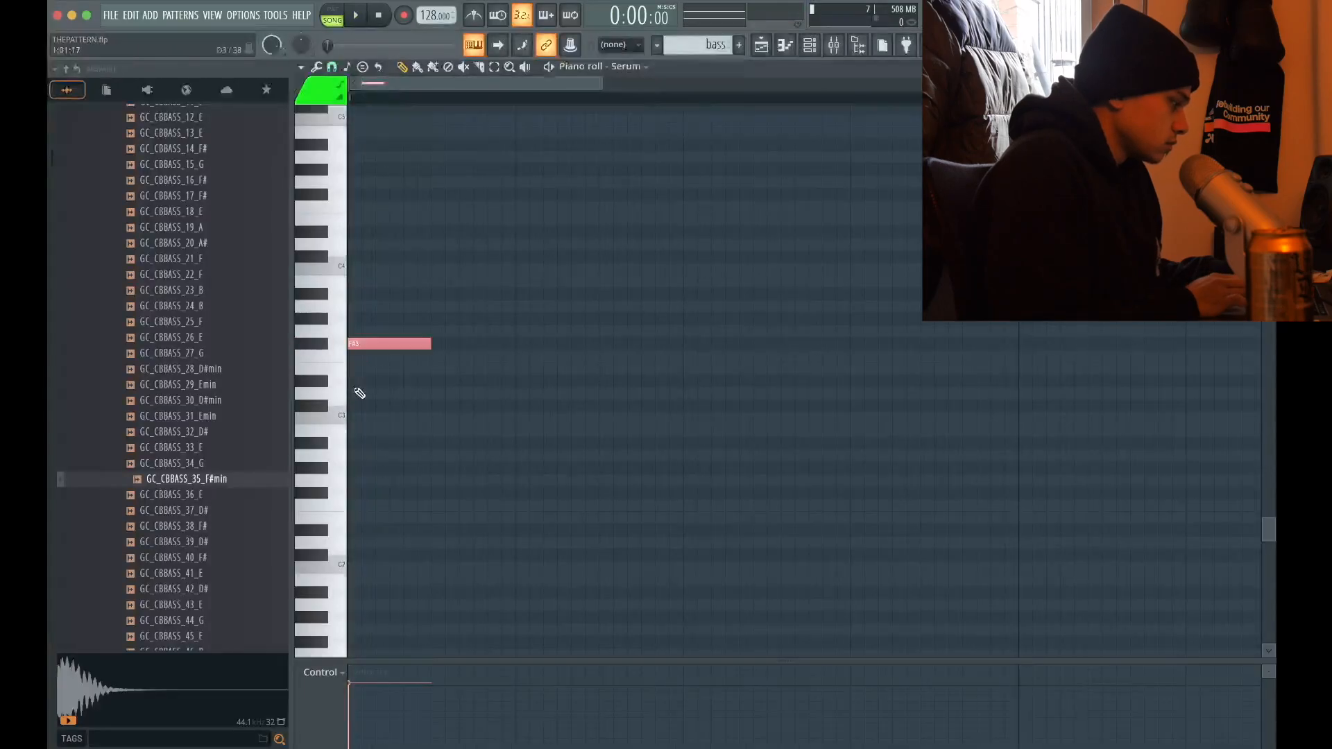
pyautogui.press('space')
pyautogui.click(491, 345)
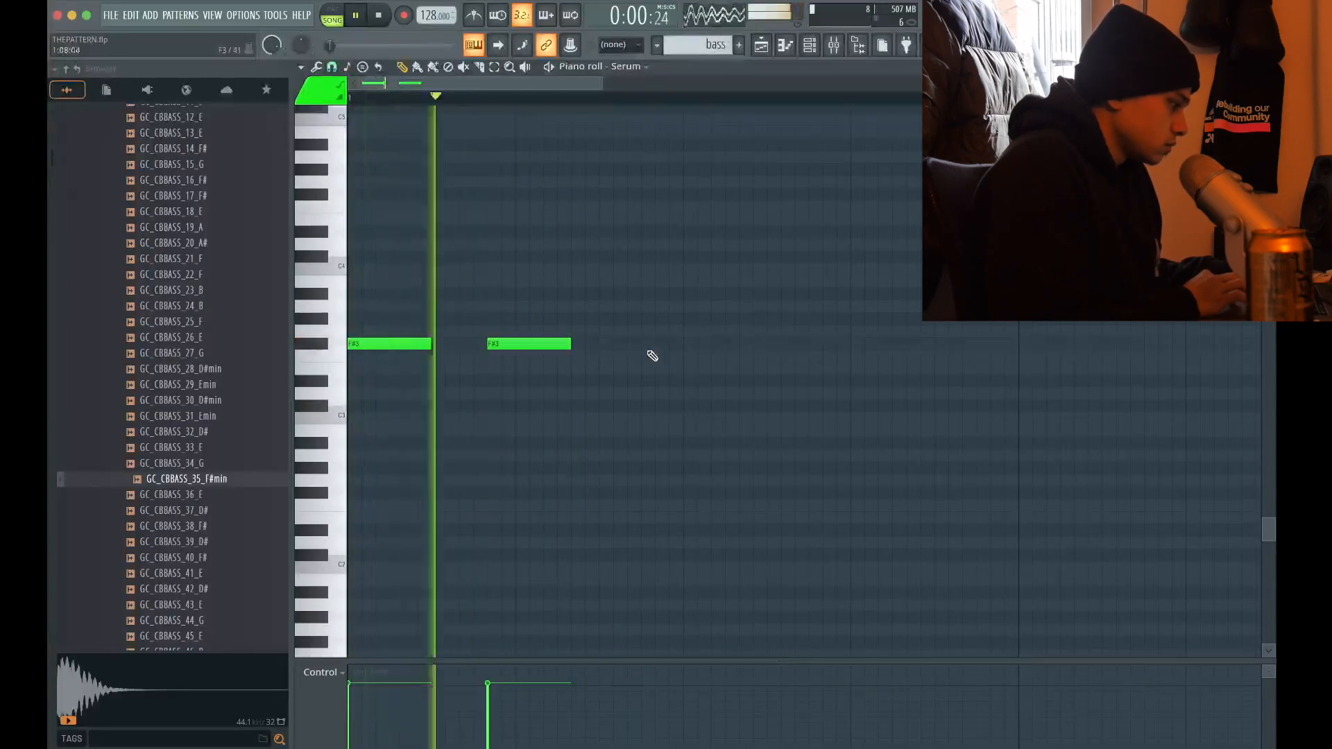
pyautogui.hotkey('ctrl', 'a')
pyautogui.scroll(2, 682, 337)
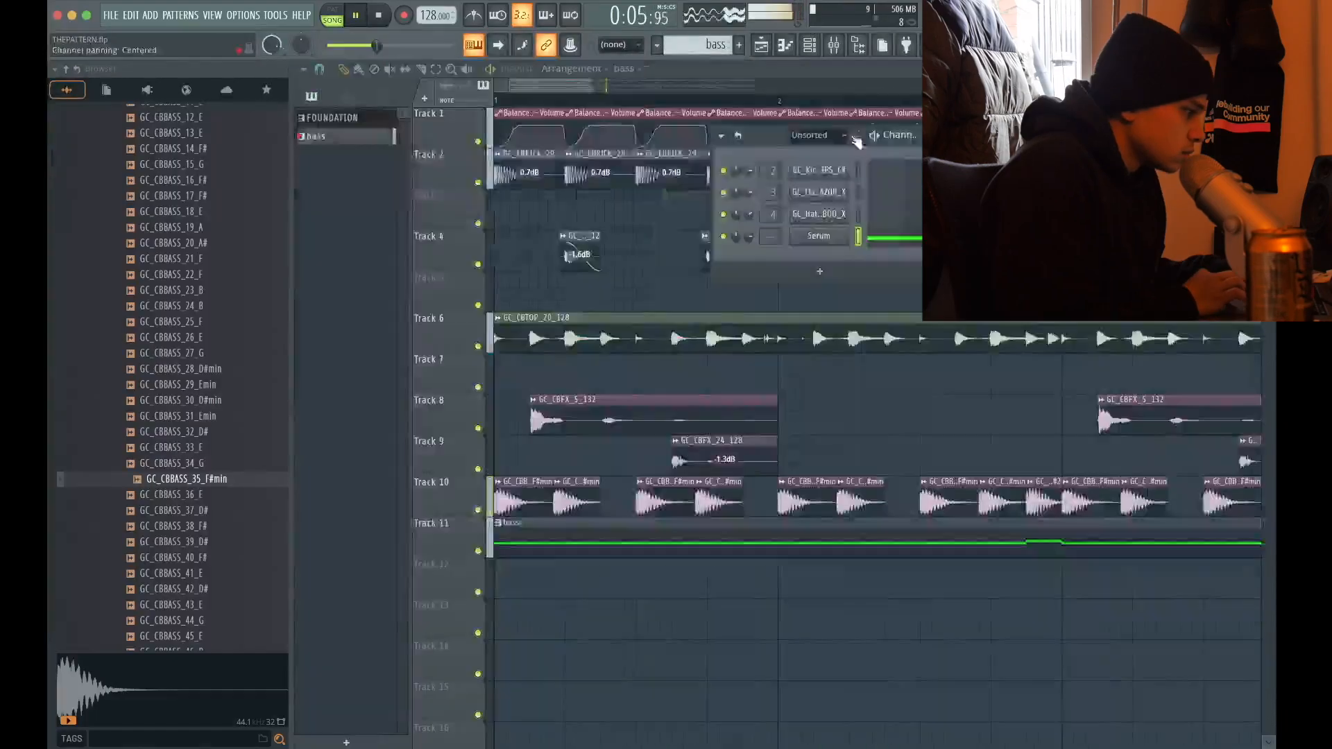
# Examine the oscillator, effects and modulation matrix settings of the SUB - LOBA preset in Serum
pyautogui.click(820, 239)
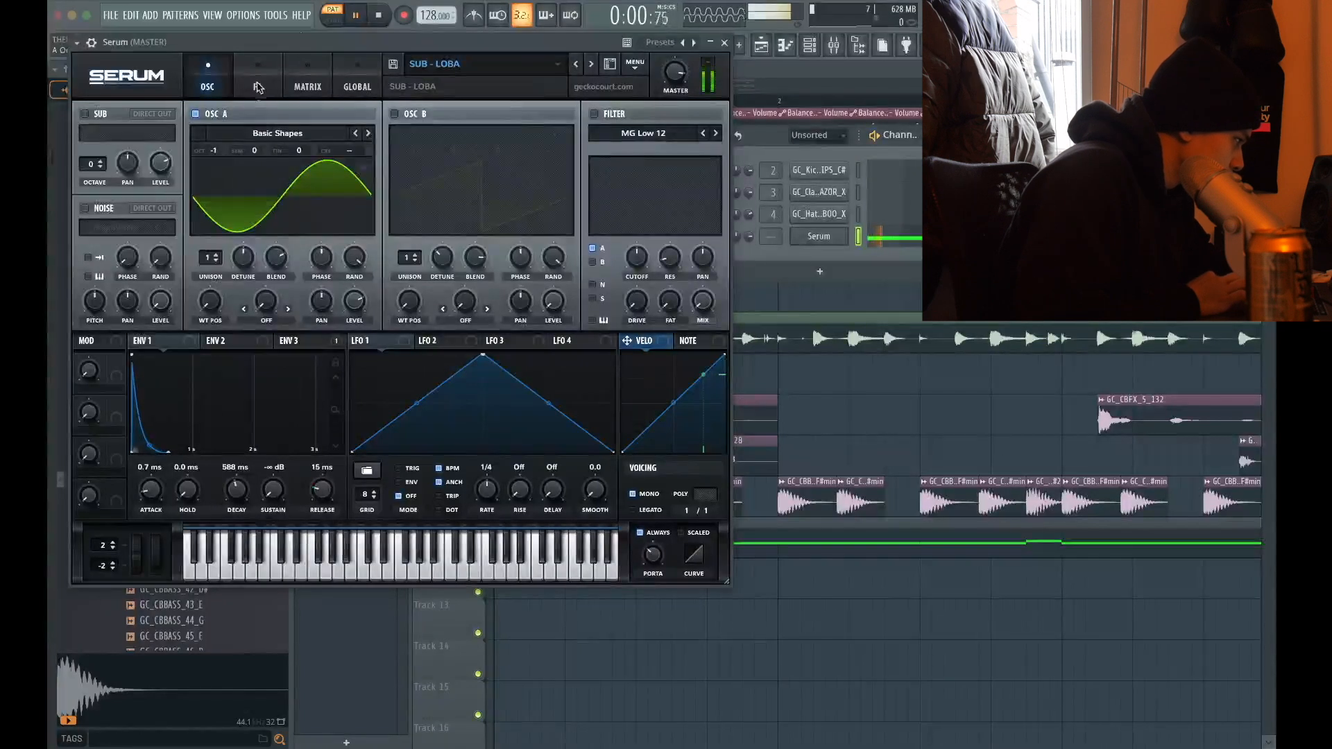
pyautogui.click(258, 87)
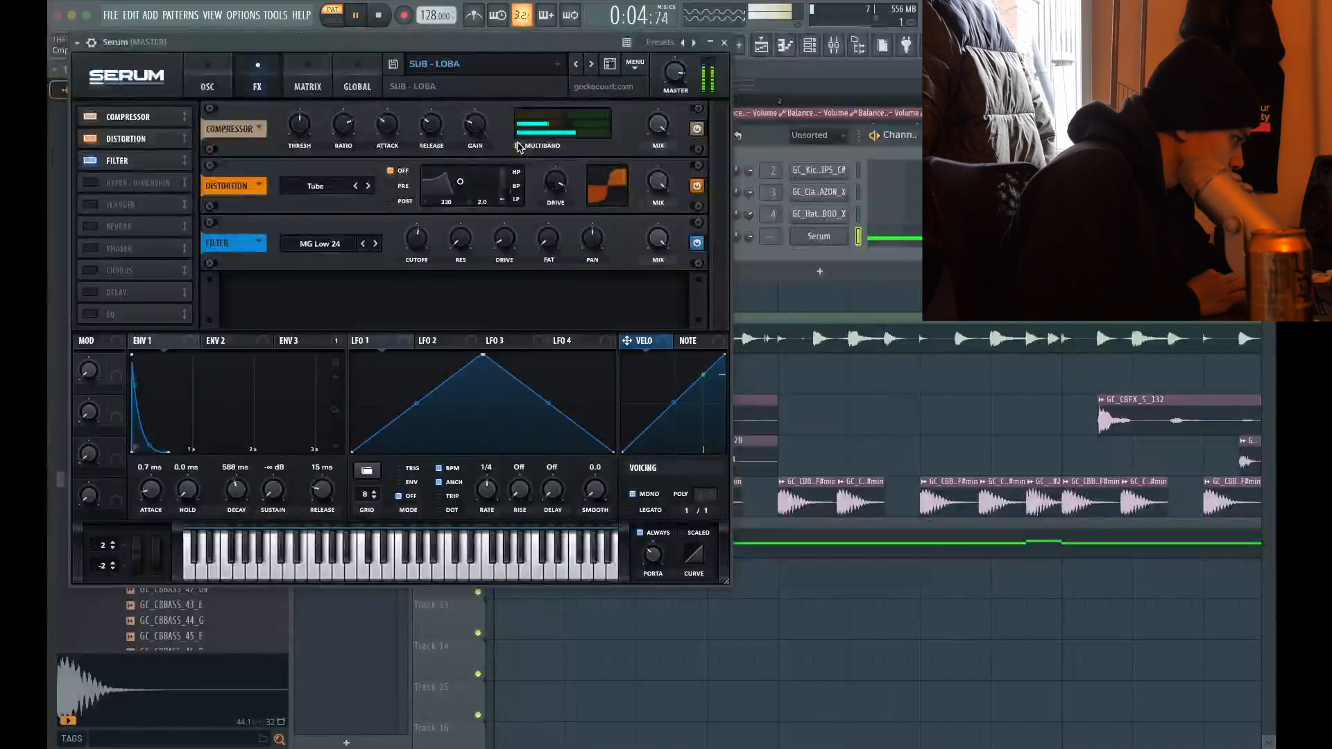
pyautogui.click(307, 86)
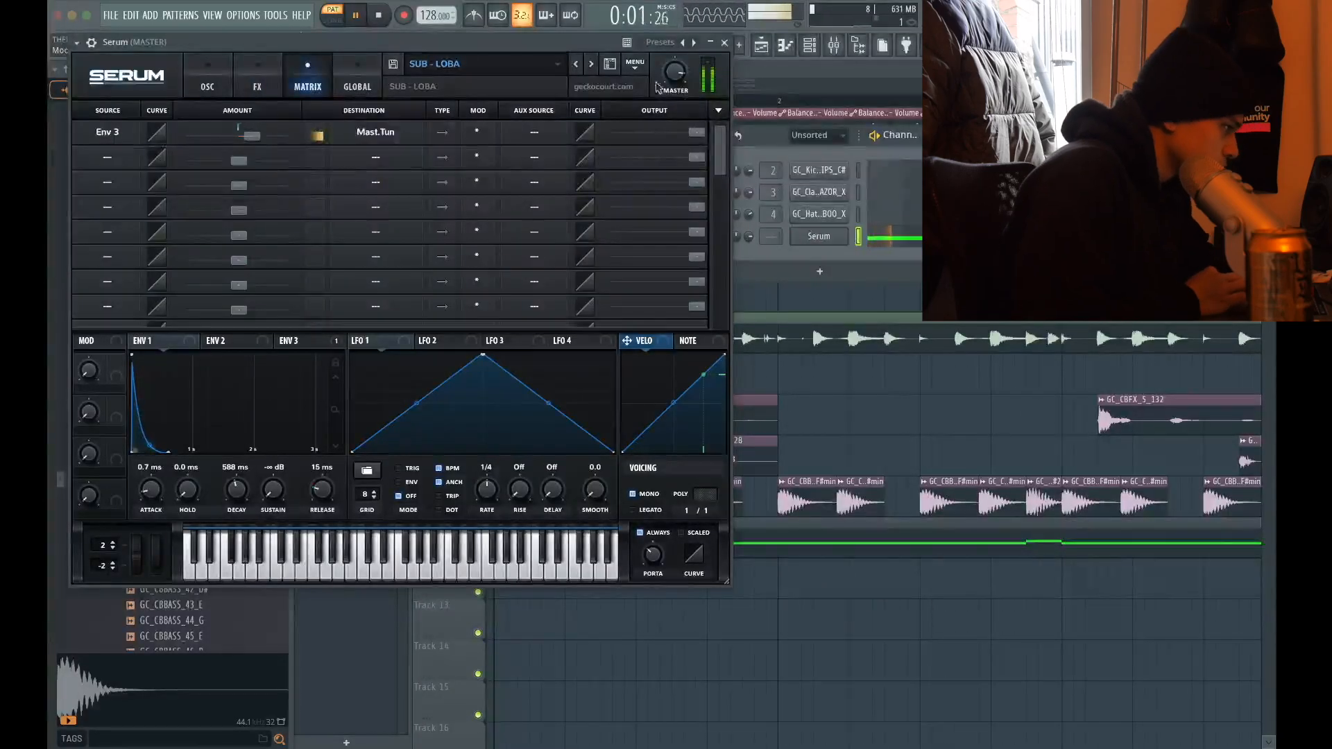
pyautogui.click(724, 43)
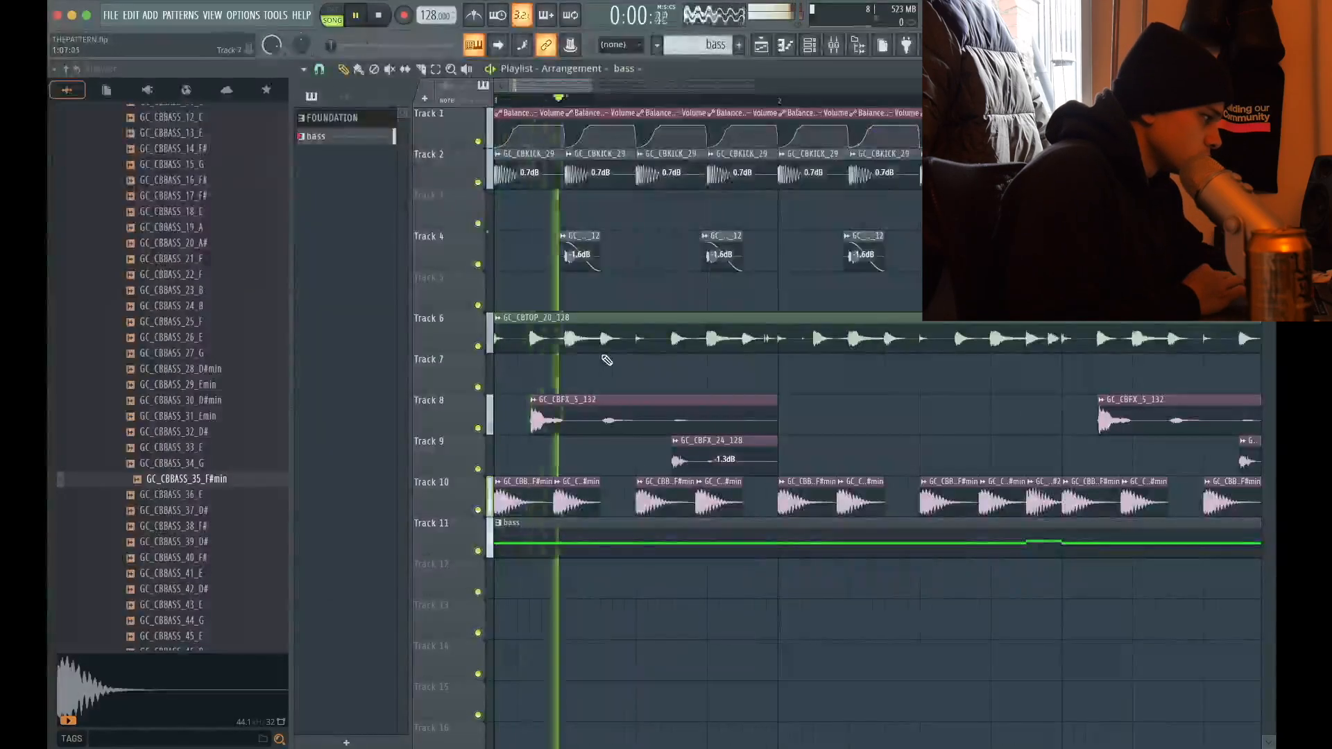
# Replace the Serum preset with SUB - CLEAN SUB from the METAMORPHOSIS user folder
pyautogui.scroll(-5, 606, 360)
pyautogui.scroll(4, 407, 489)
pyautogui.press('F6')
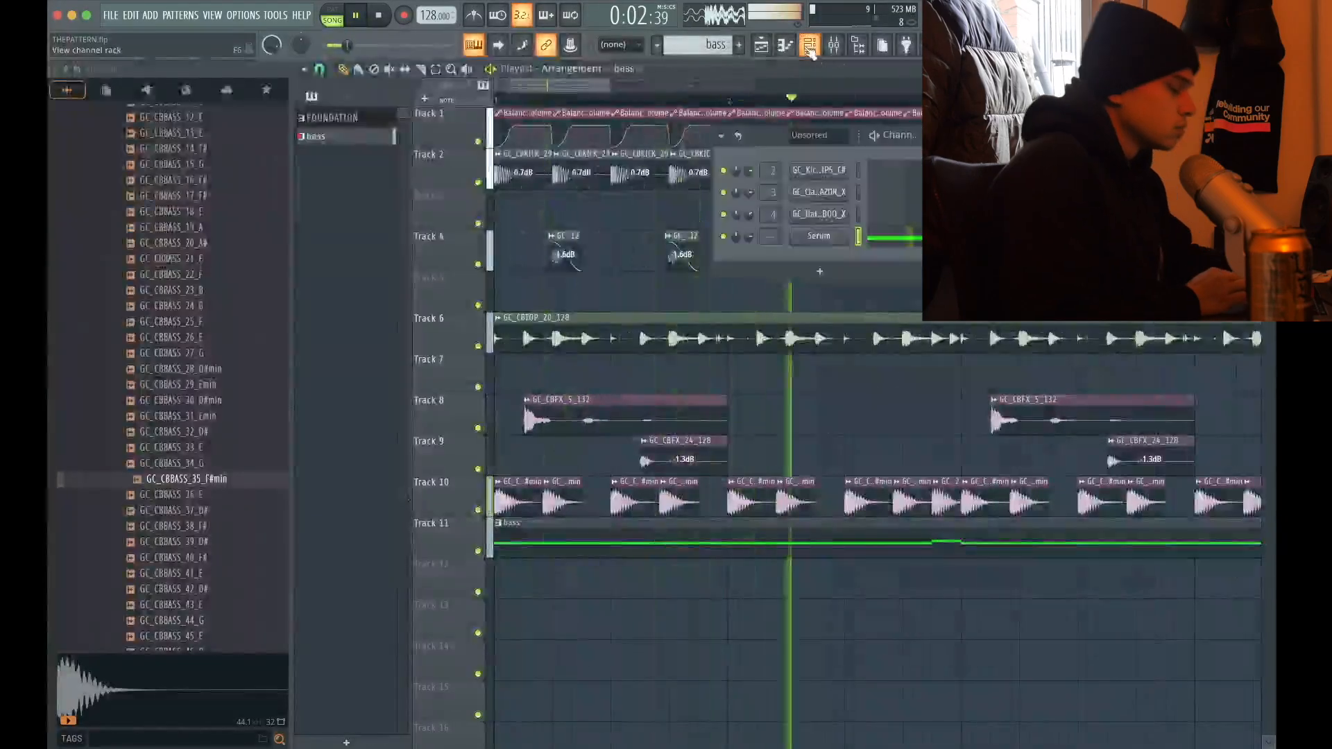
pyautogui.click(819, 236)
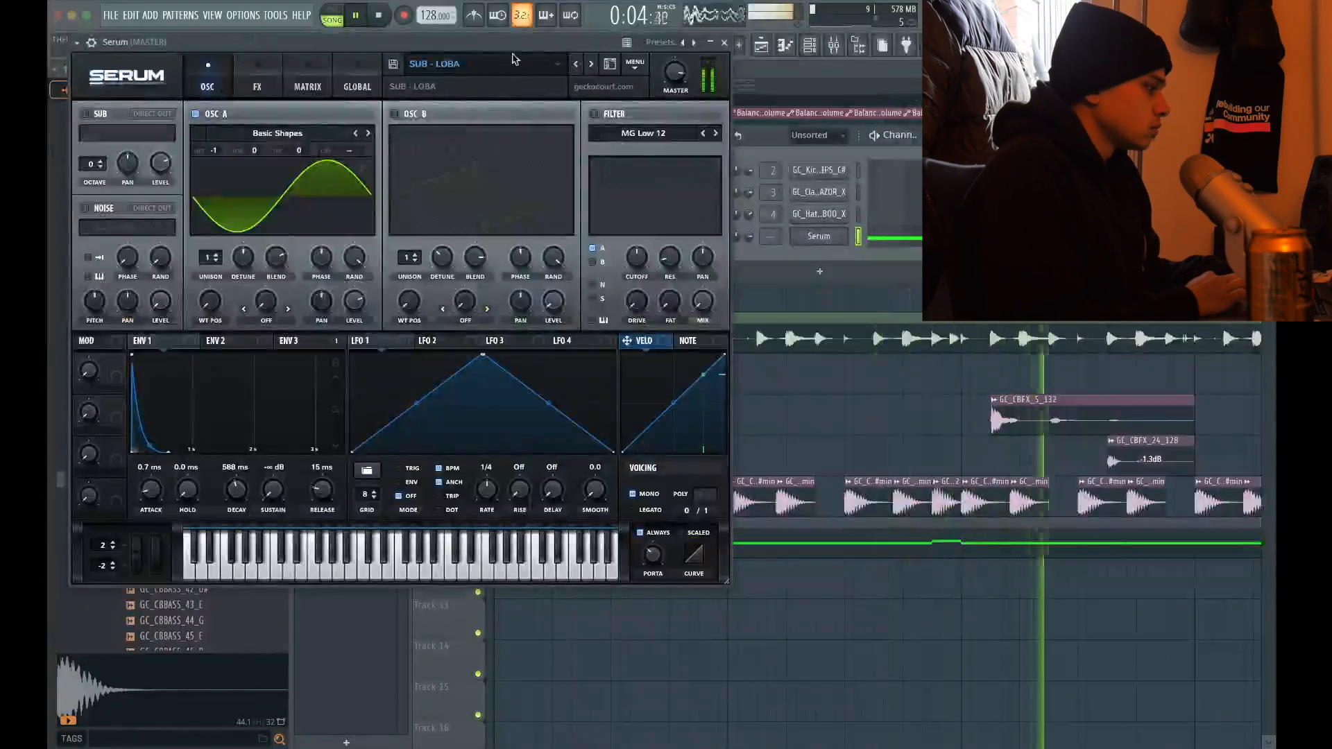
pyautogui.click(517, 67)
pyautogui.moveTo(485, 130)
pyautogui.moveTo(694, 146)
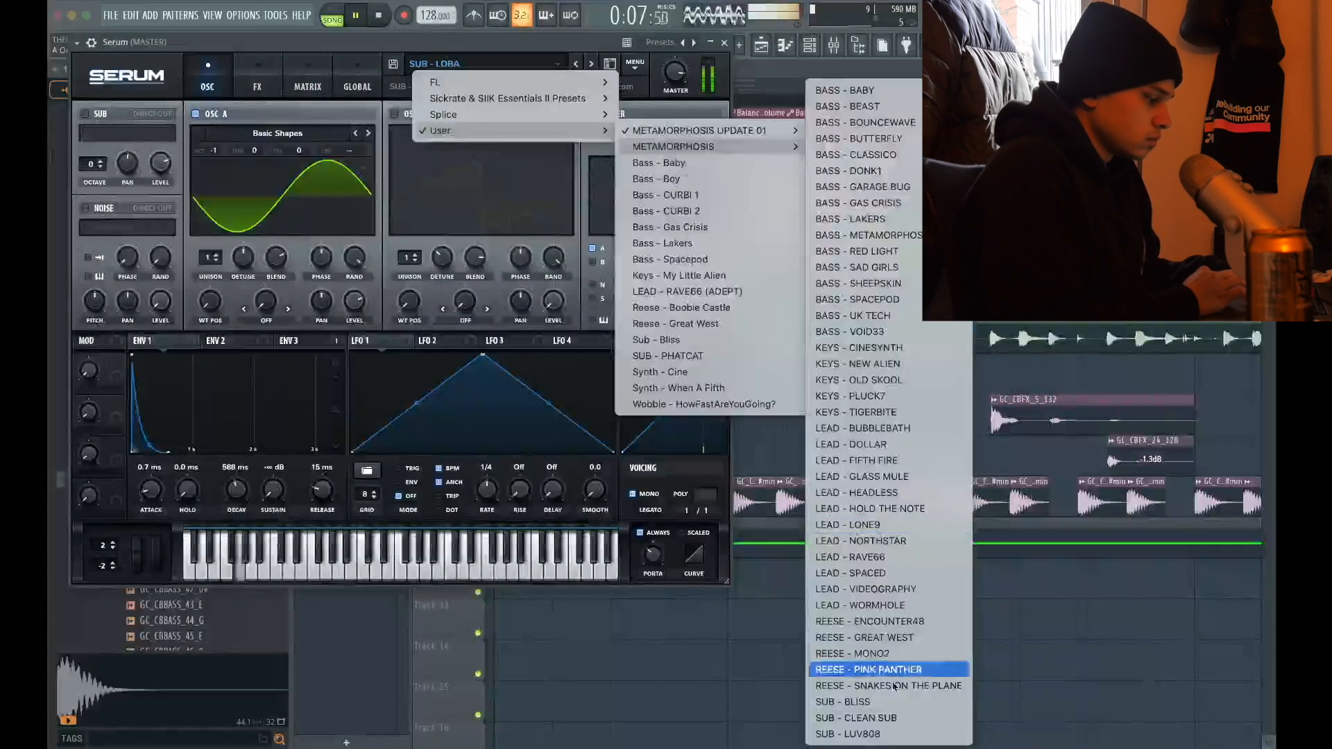
pyautogui.click(882, 720)
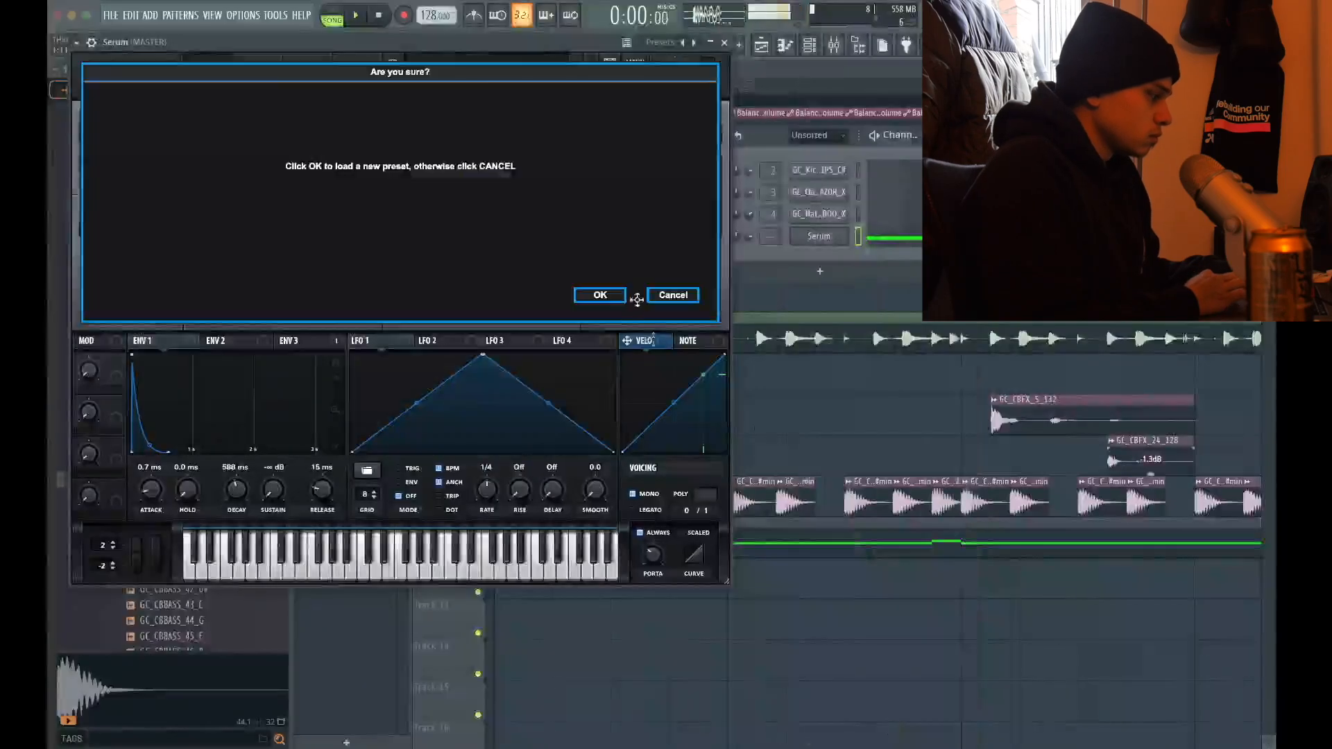
pyautogui.click(600, 295)
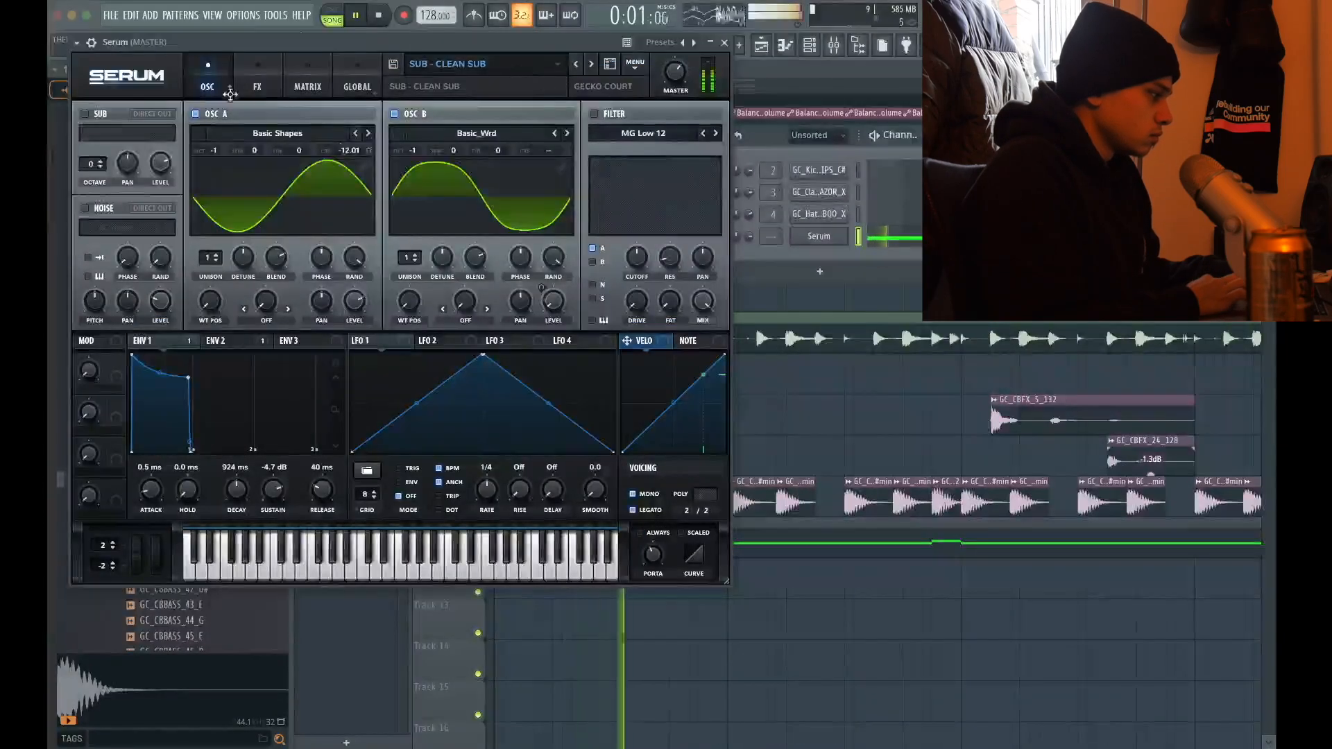
# Transpose all notes of the Serum bassline up one octave to F#4 and G4
pyautogui.click(724, 43)
pyautogui.click(894, 236)
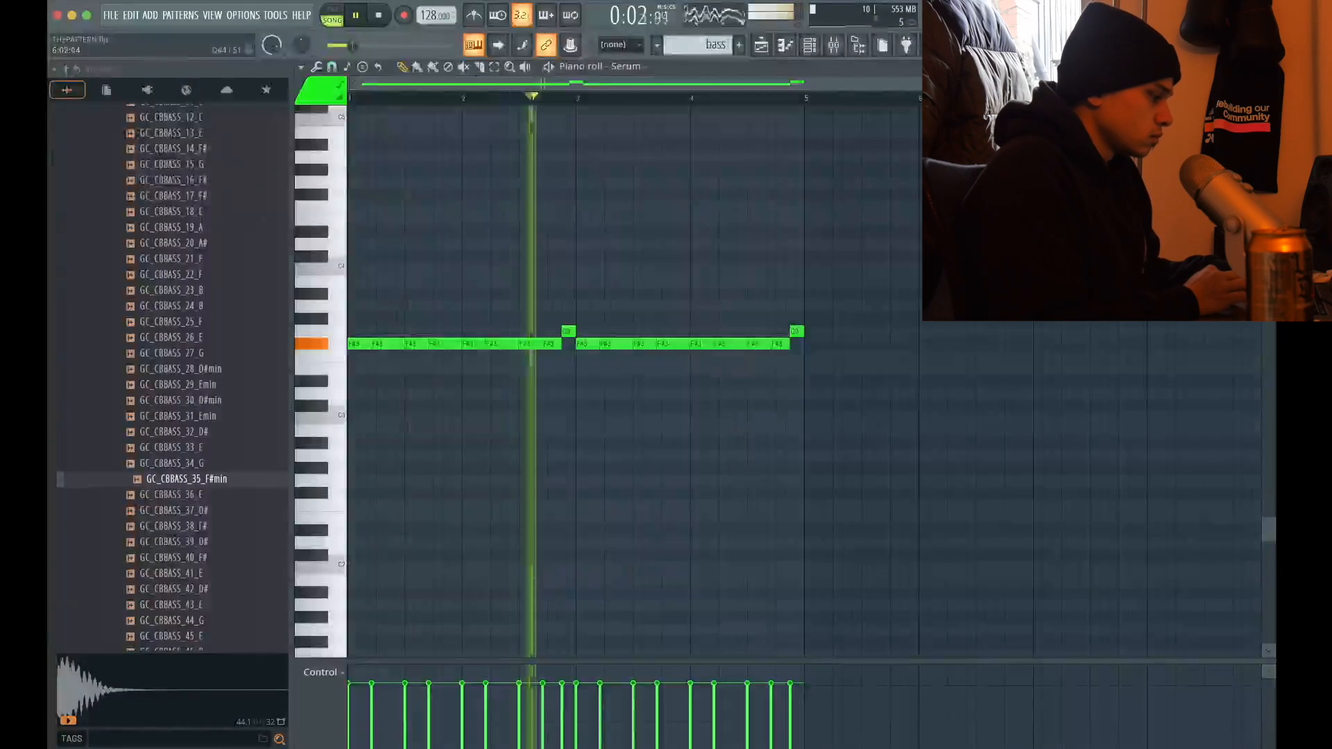
pyautogui.moveTo(826, 338); pyautogui.dragTo(130, 548)
pyautogui.hotkey('ctrl', 'Up')
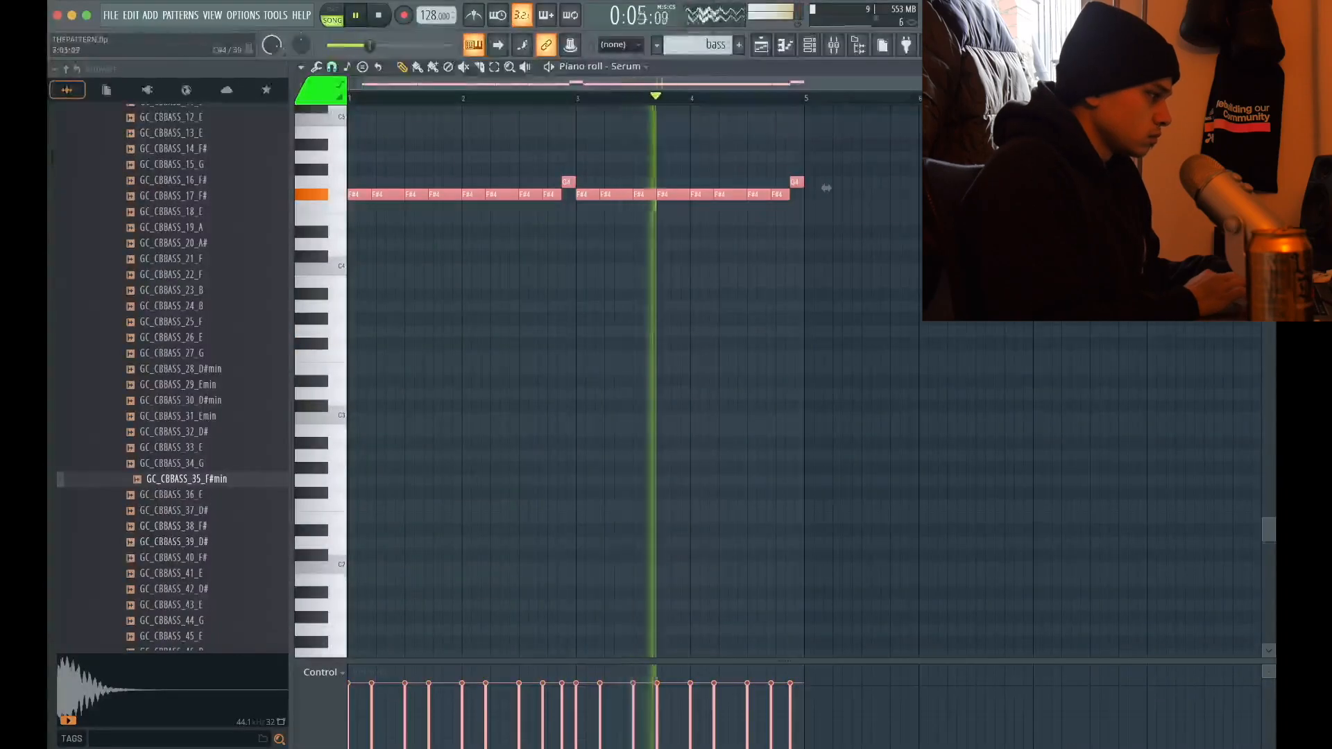
pyautogui.press('Escape')
# Play back the sub and raise the bassline's first note in bar 1 an octave to F#5
pyautogui.click(822, 236)
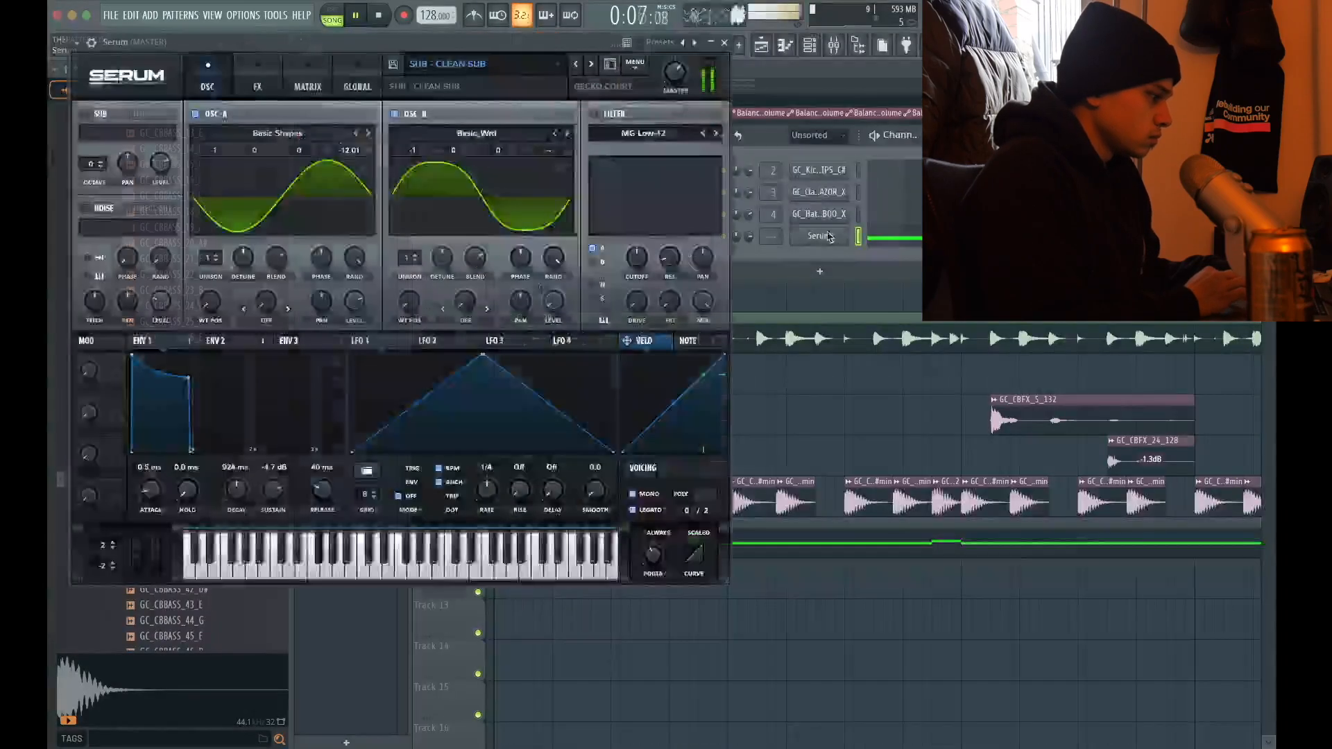
pyautogui.press('space')
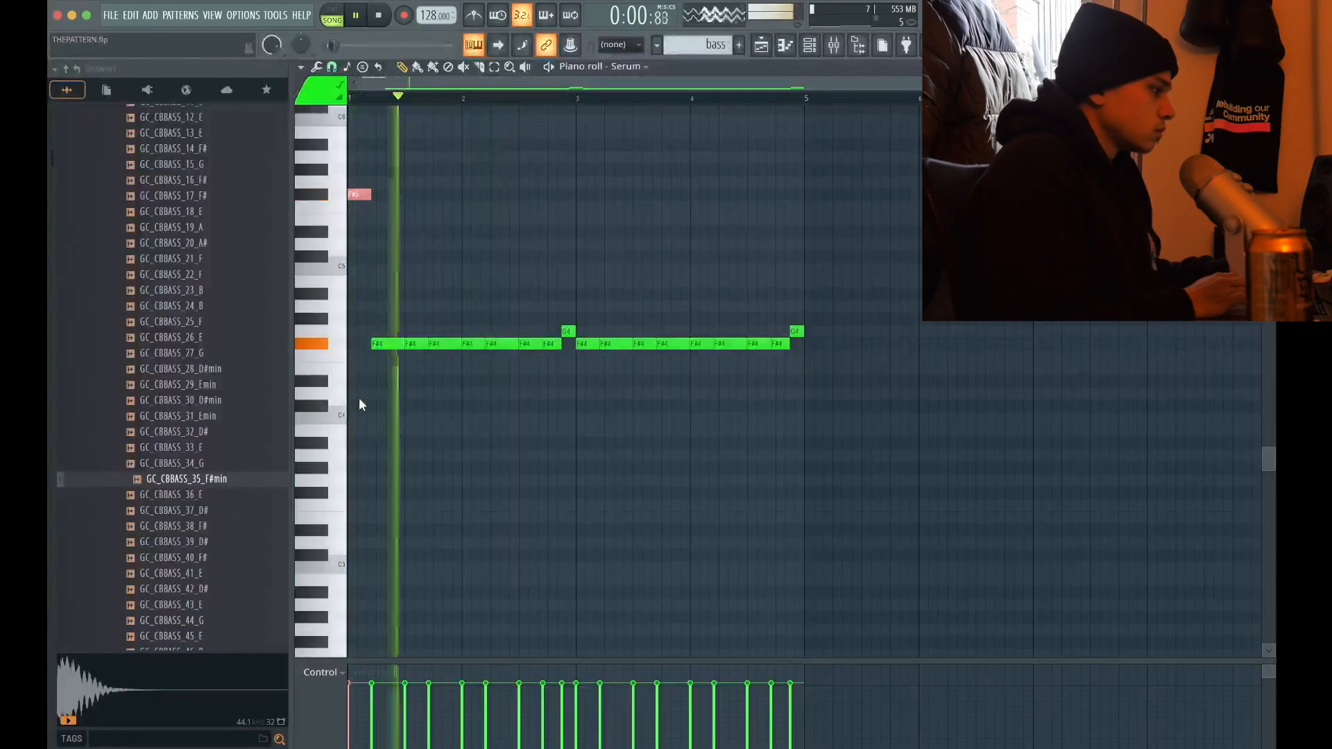
pyautogui.press('space')
pyautogui.press('space')
pyautogui.press('space')
pyautogui.press('space')
pyautogui.scroll(5, 347, 290)
pyautogui.press('space')
pyautogui.press('space')
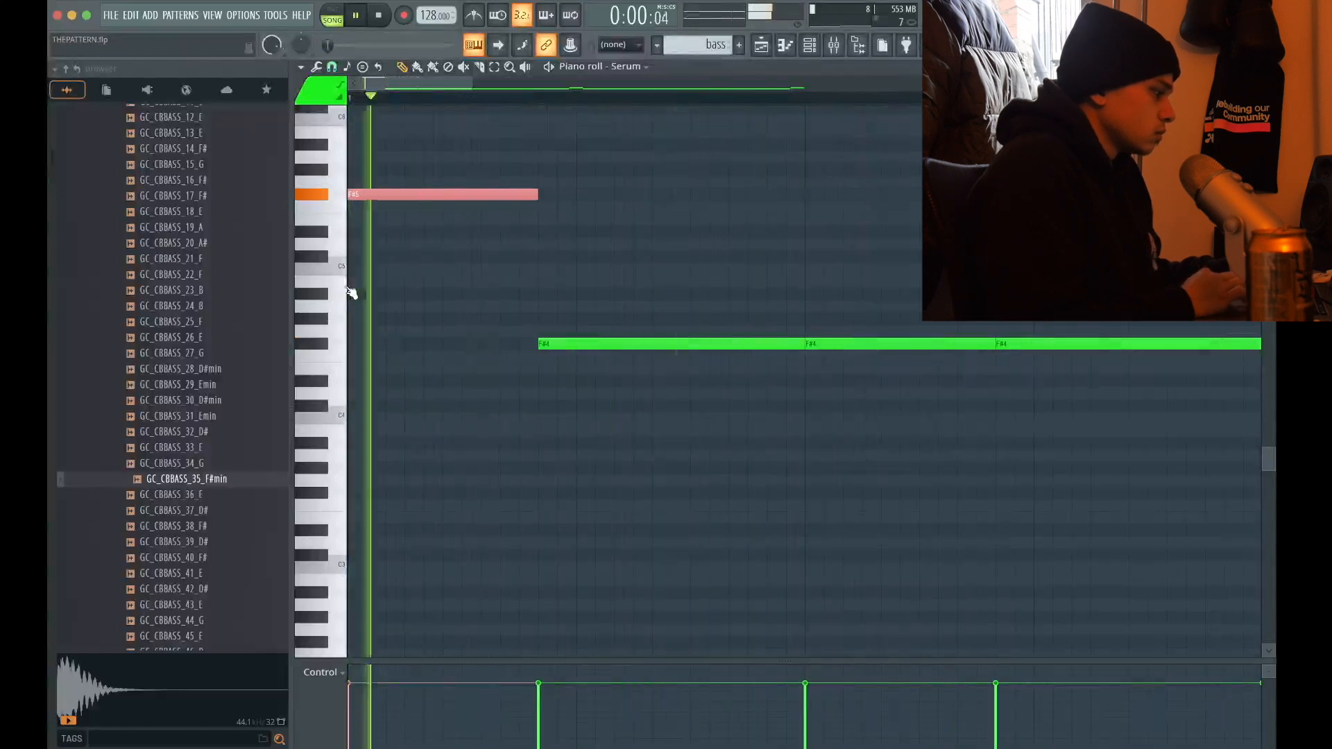
# Raise the first note of bar 3 and the two F#4 notes before the final G4 an octave to F#5
pyautogui.scroll(-5, 544, 422)
pyautogui.moveTo(620, 300); pyautogui.dragTo(617, 450)
pyautogui.hotkey('ctrl', 'Up')
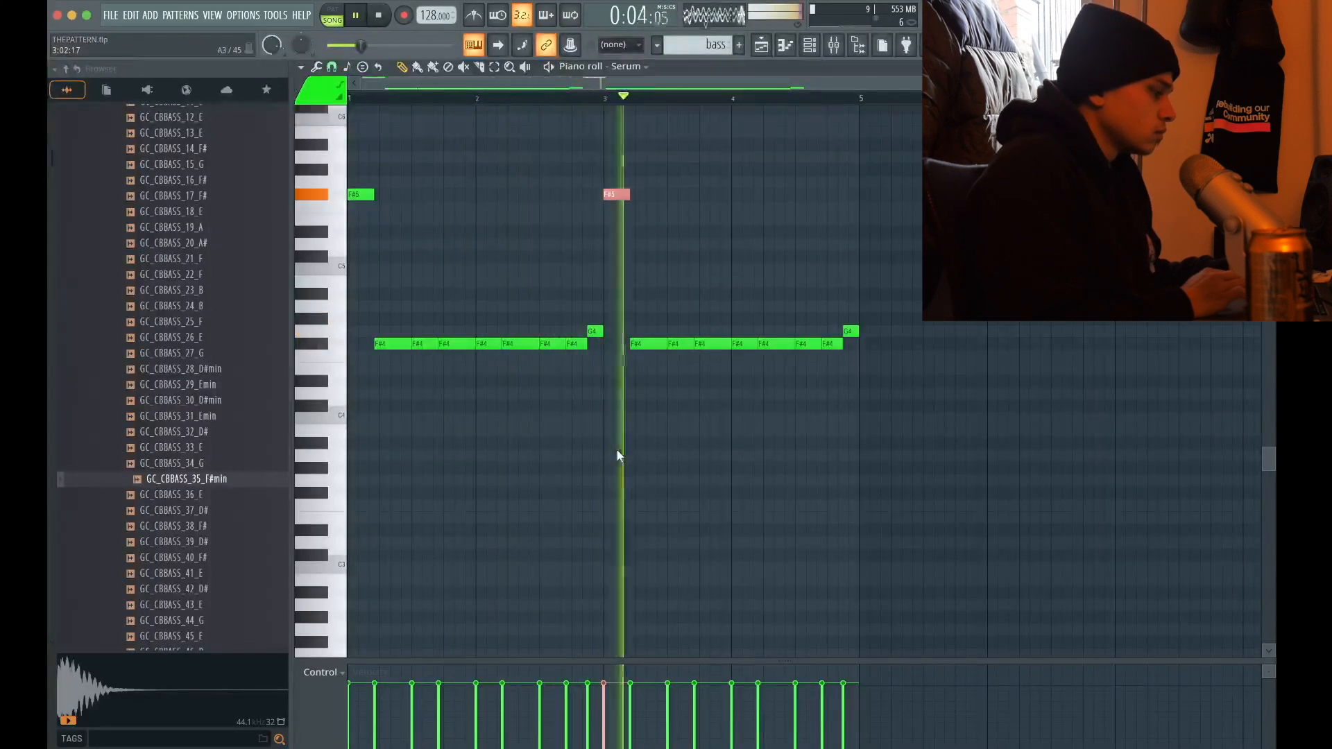
pyautogui.press('space')
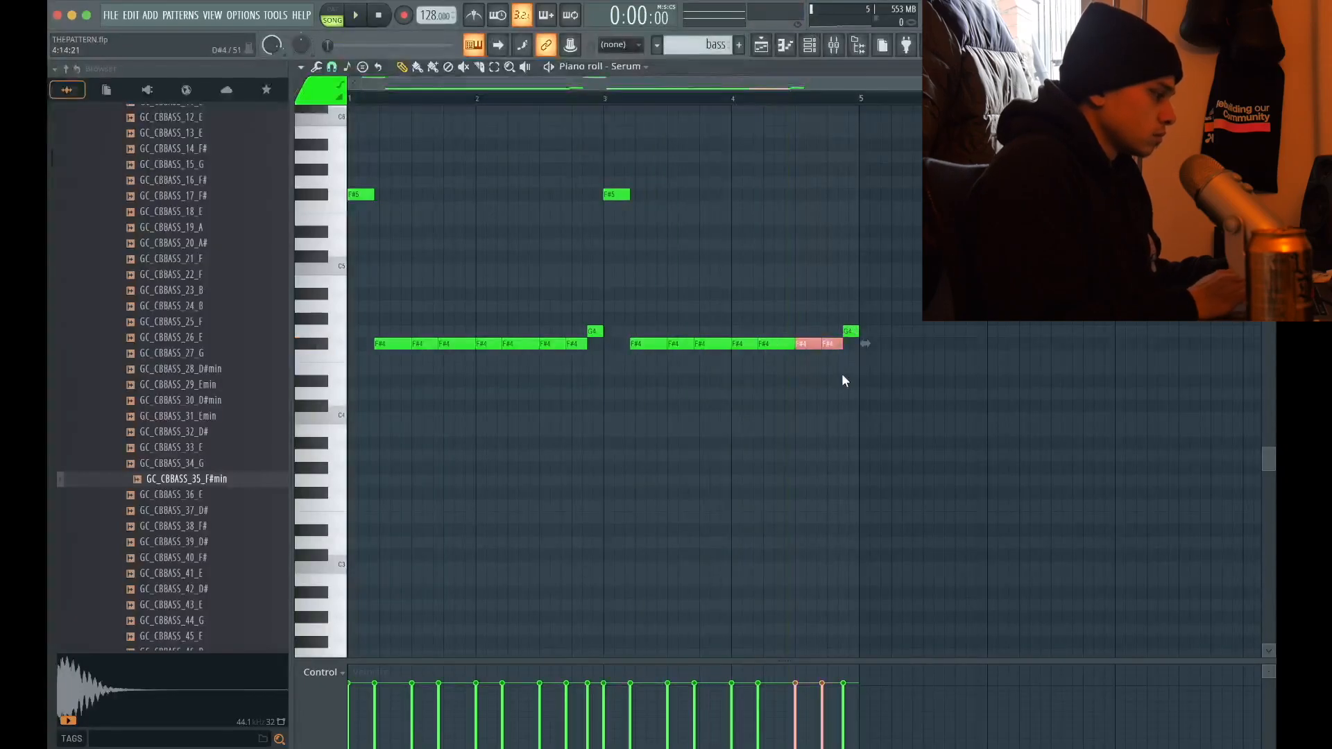
pyautogui.hotkey('ctrl', 'Up')
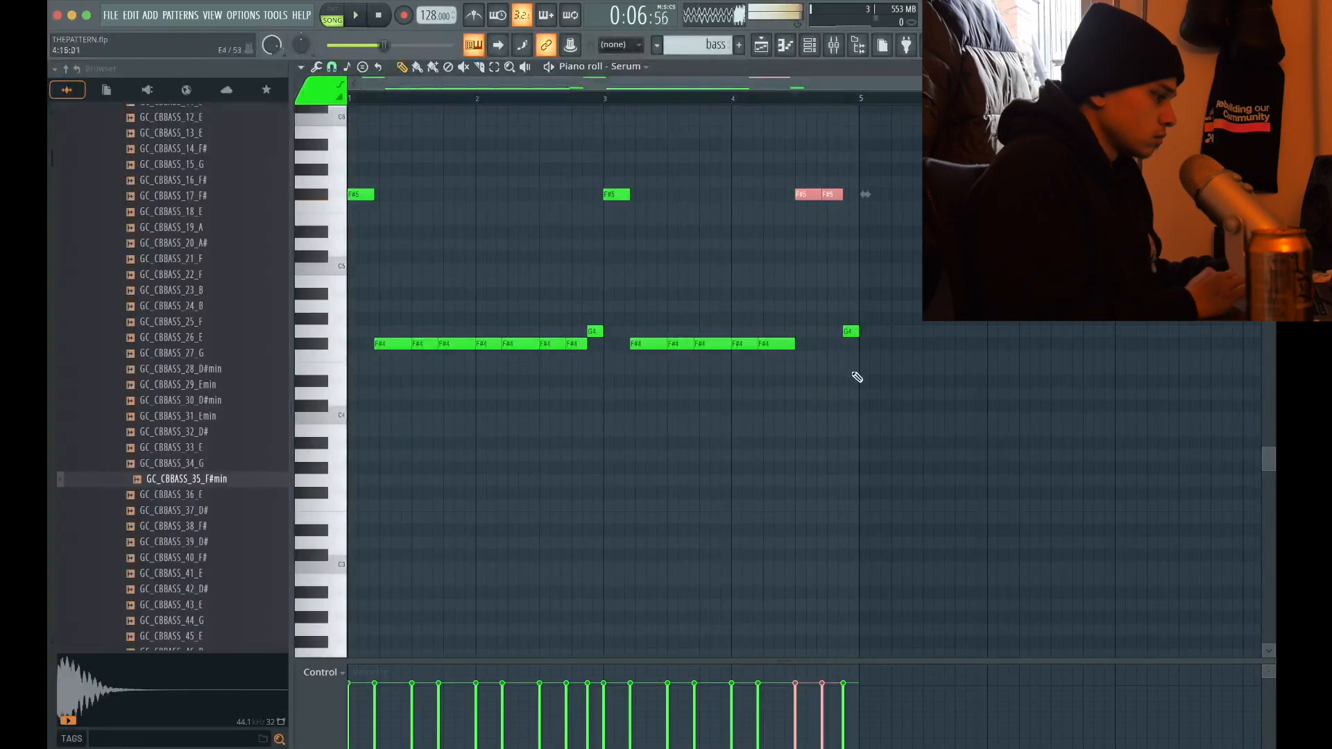
# Raise the bassline's final G4 to G5, lower the F#5 just before it to F#4, check it in playback and save the project
pyautogui.hotkey('ctrl', 'Up')
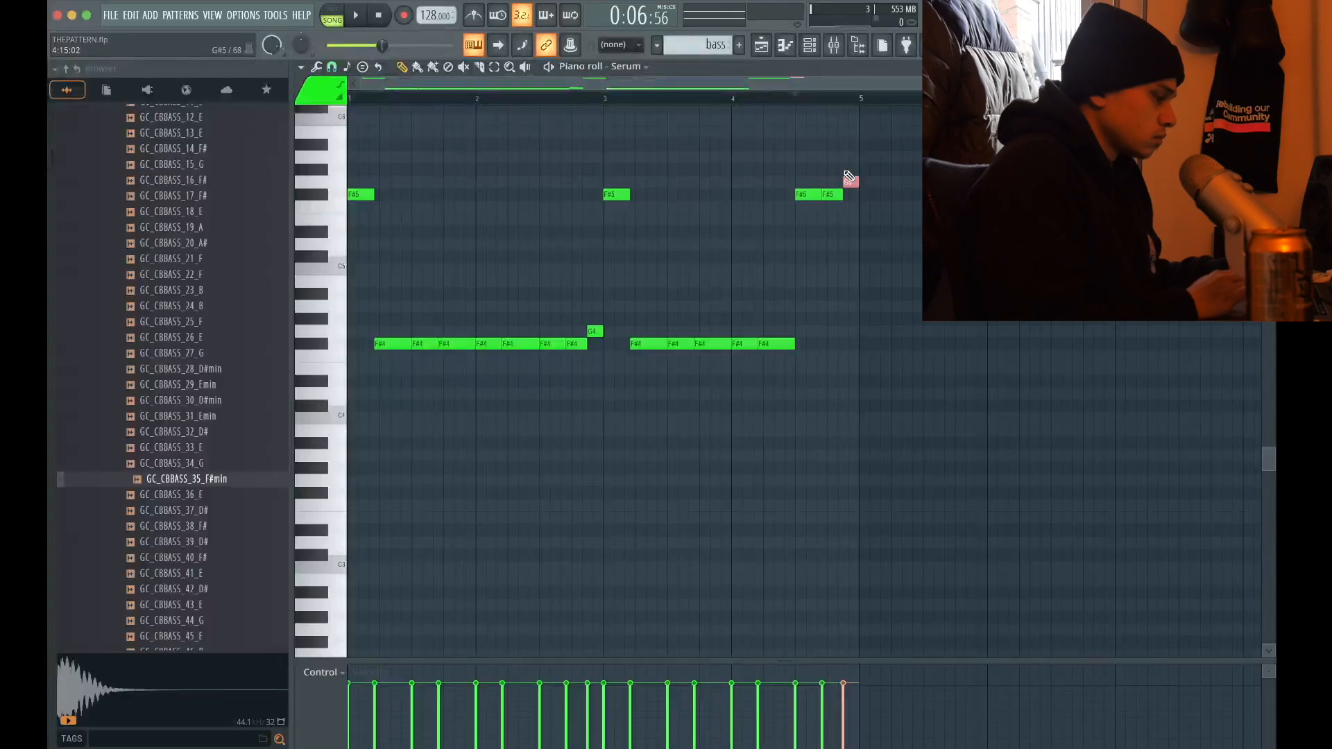
pyautogui.press('space')
pyautogui.moveTo(833, 187); pyautogui.dragTo(831, 267)
pyautogui.hotkey('ctrl', 'Down')
pyautogui.press('space')
pyautogui.press('space')
pyautogui.hotkey('ctrl', 's')
pyautogui.scroll(-1, 830, 267)
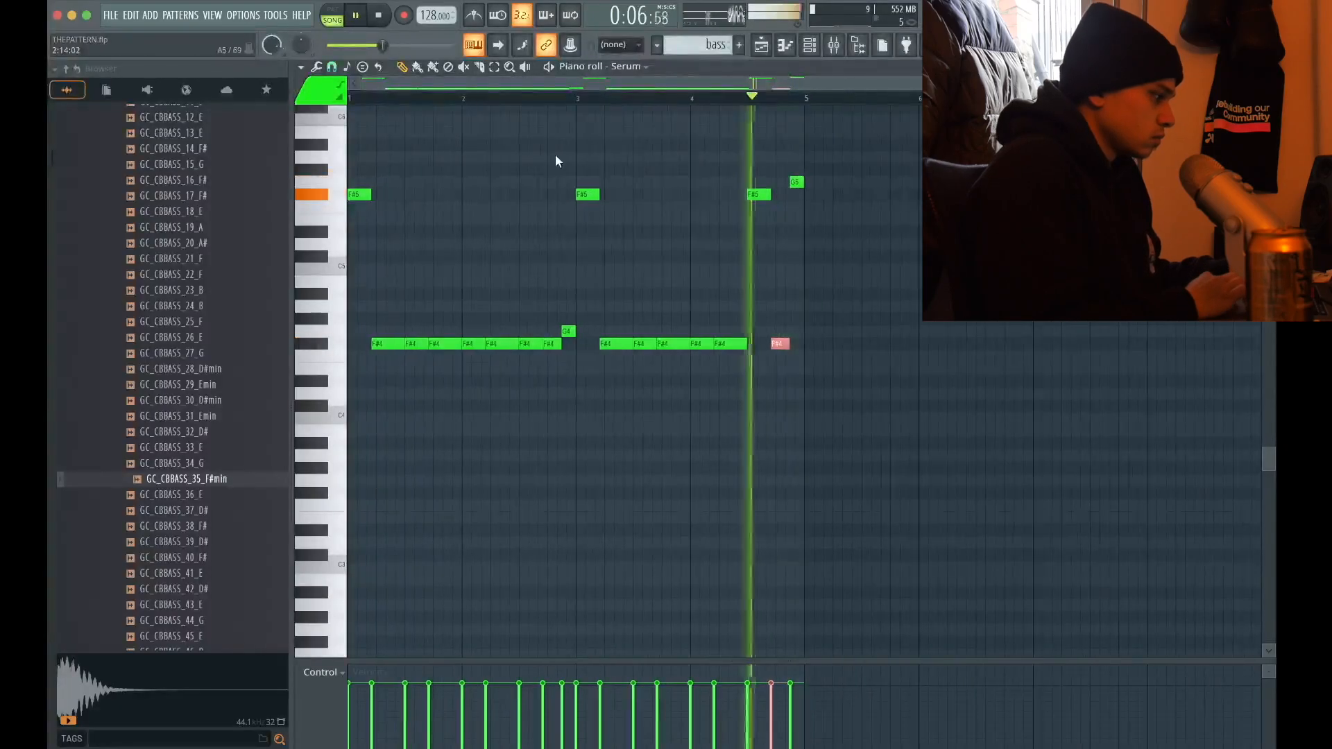
# Shorten all notes of the Serum bassline together so that small gaps separate them
pyautogui.click(1267, 67)
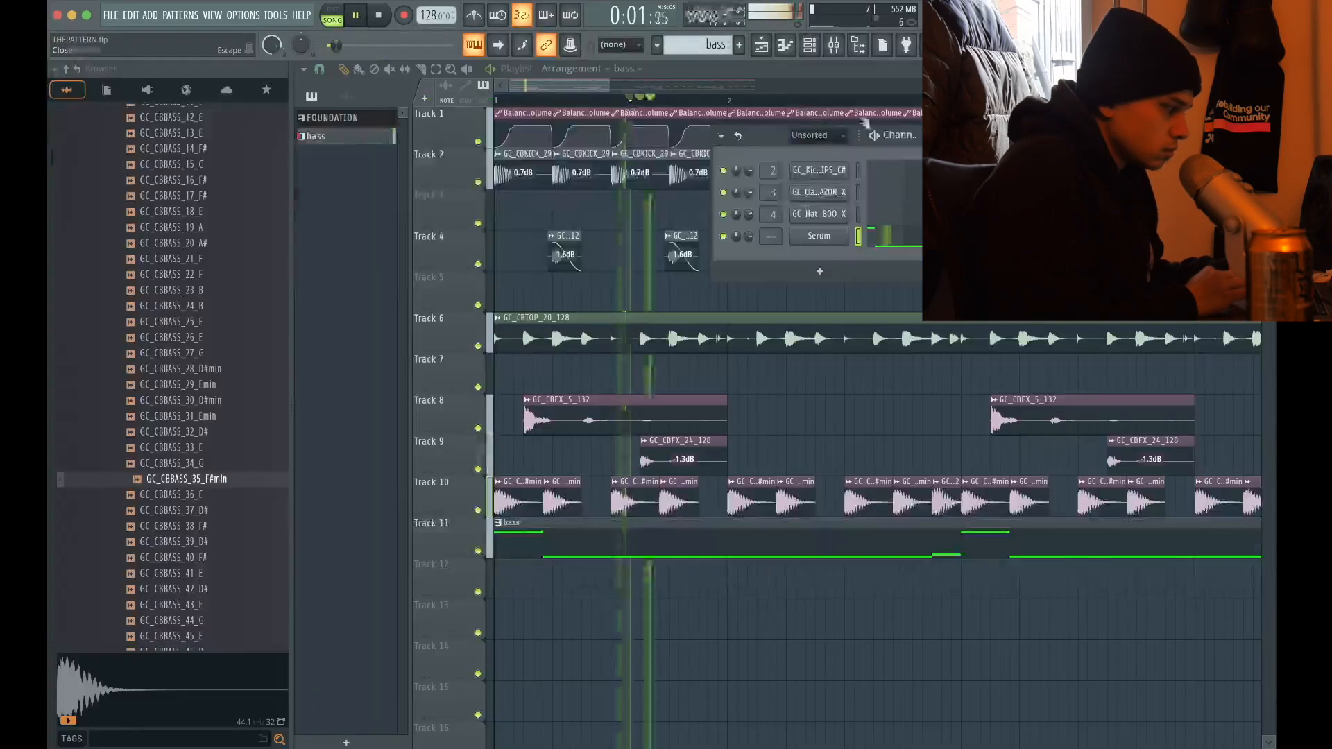
pyautogui.click(888, 242)
pyautogui.press('super+a')
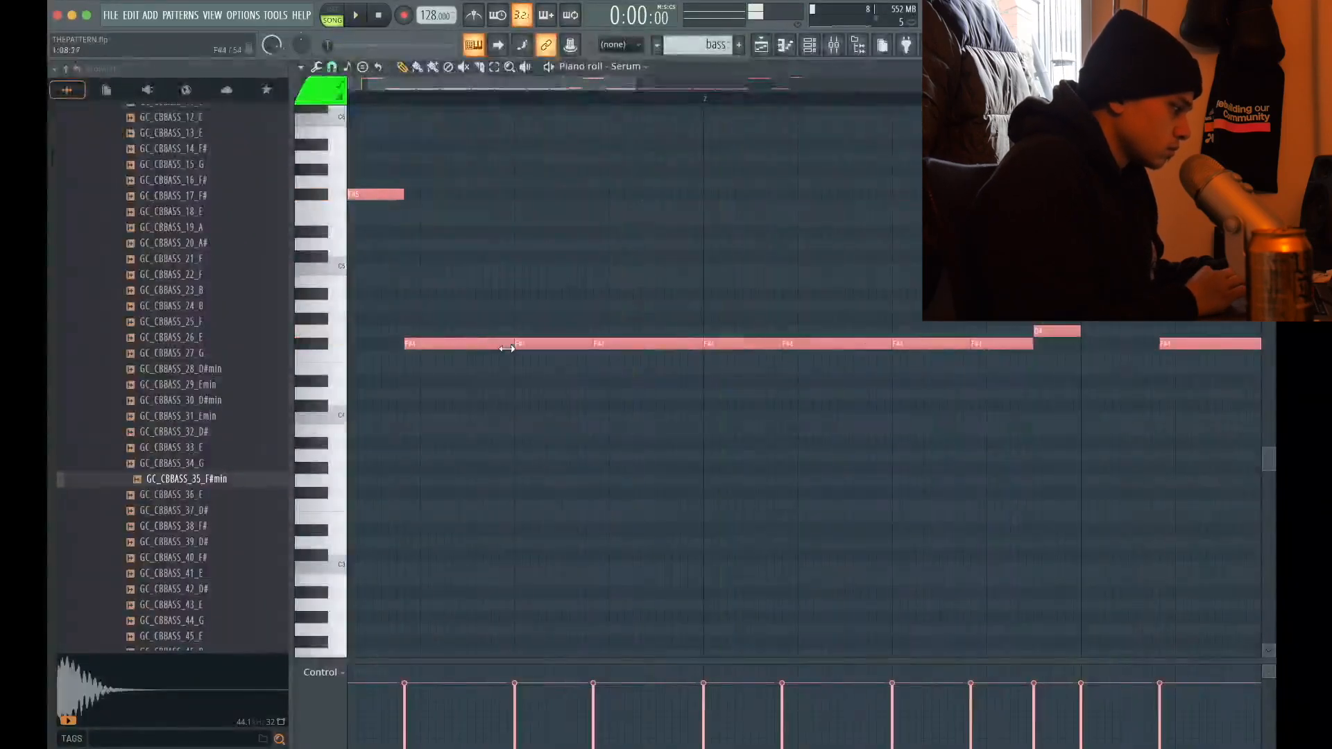
pyautogui.press('space')
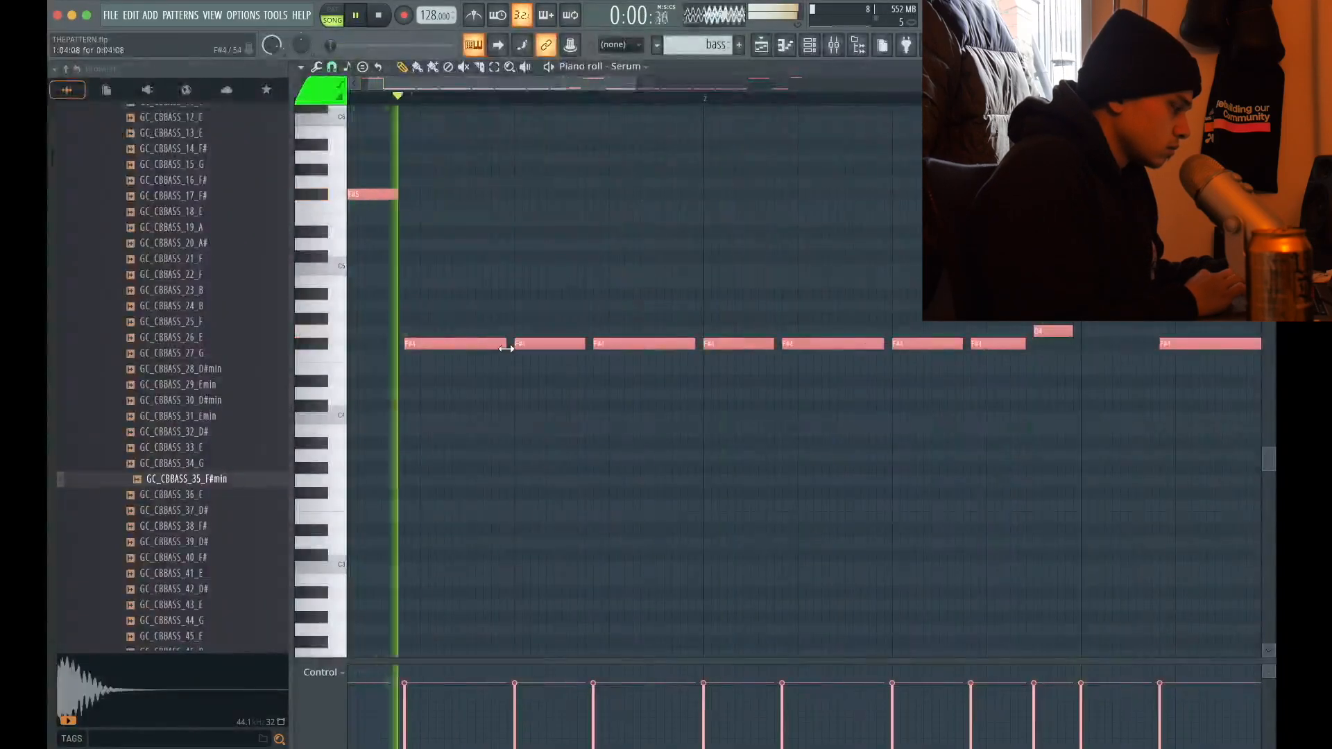
pyautogui.press('F5')
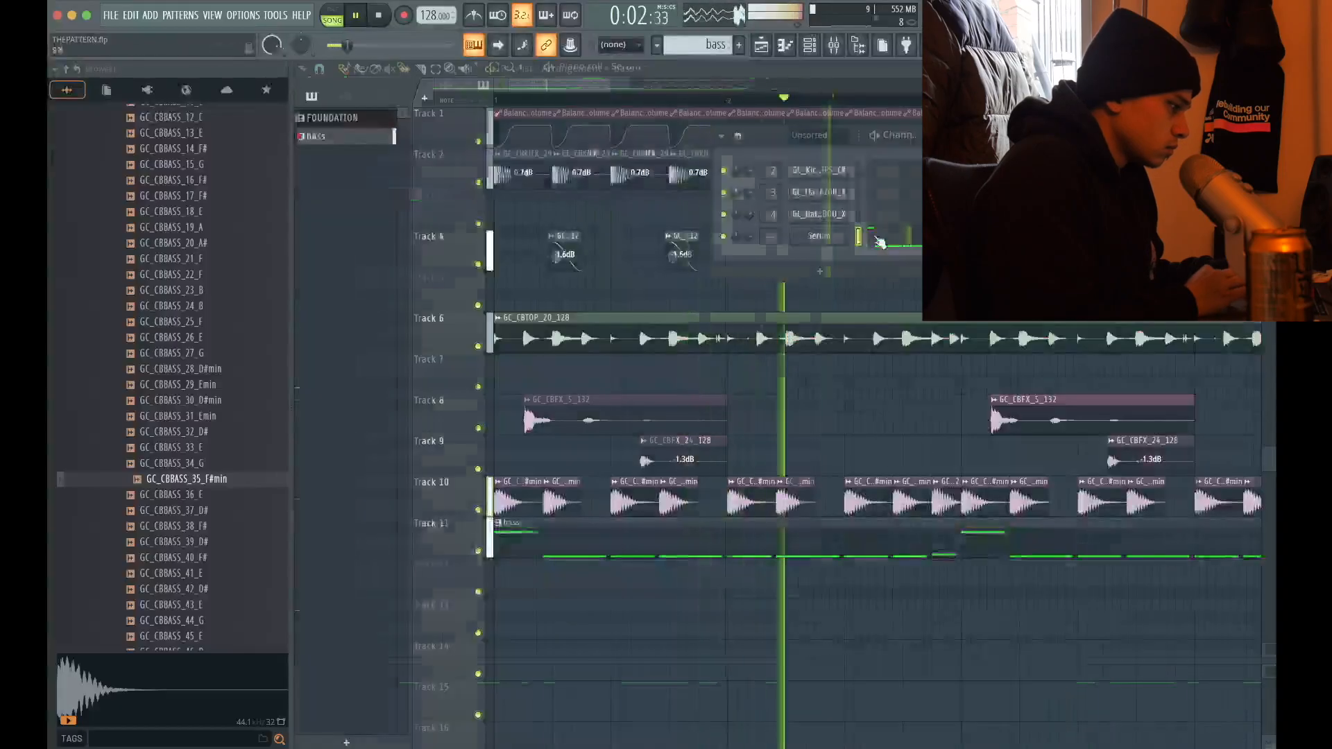
# Fine-tune the note lengths in bar 1 during playback, making the first and third F#4 notes slightly shorter
pyautogui.click(888, 239)
pyautogui.press('space')
pyautogui.press('space')
pyautogui.moveTo(407, 335); pyautogui.dragTo(494, 454)
pyautogui.press('space')
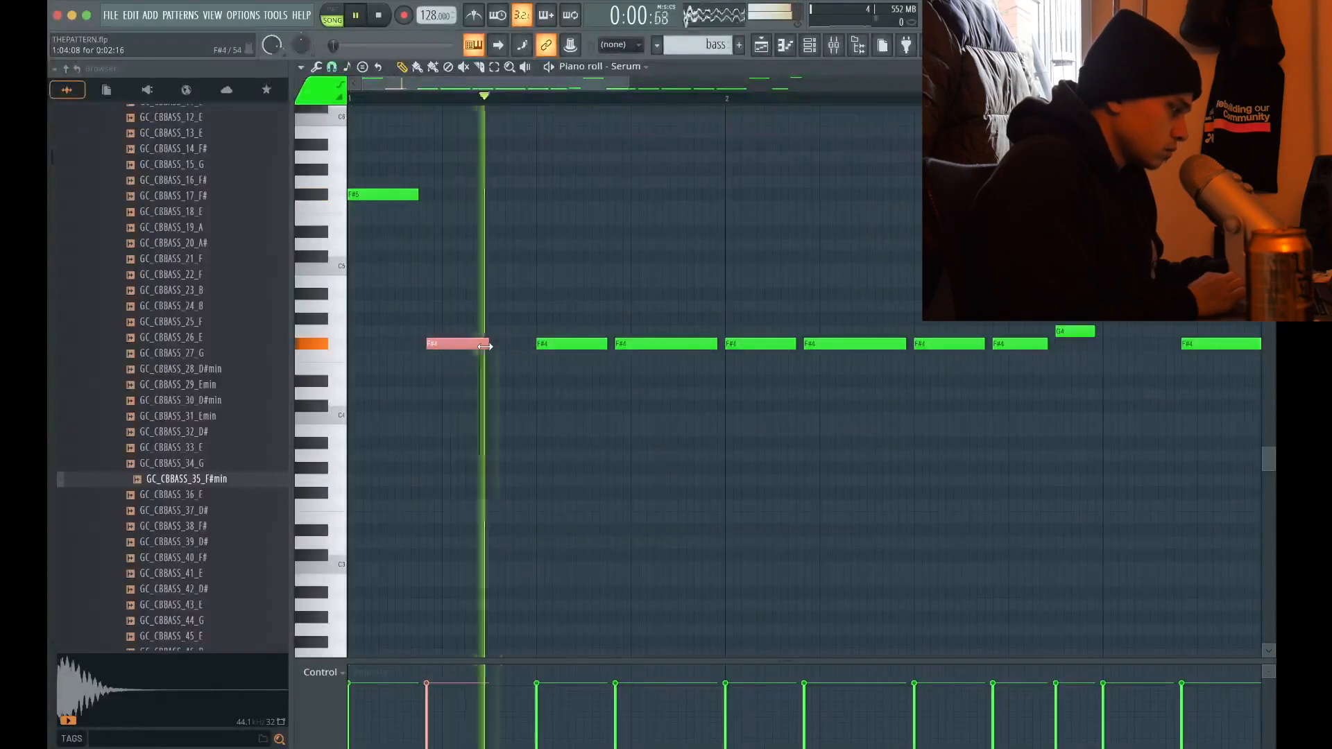
pyautogui.moveTo(490, 346); pyautogui.dragTo(513, 347)
pyautogui.click(693, 343)
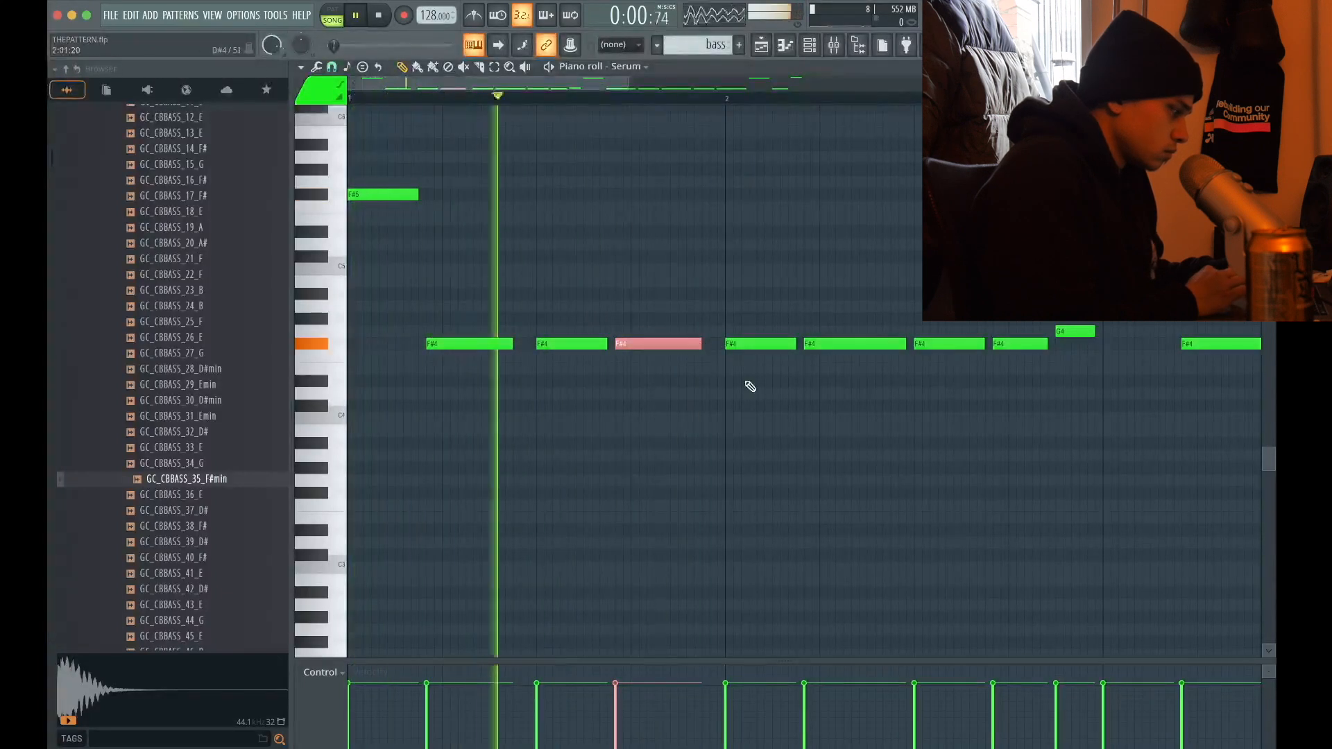
# Route Serum to mixer track 13 and on to the SIDECHAIN track, and play back the result
pyautogui.scroll(-2, 746, 383)
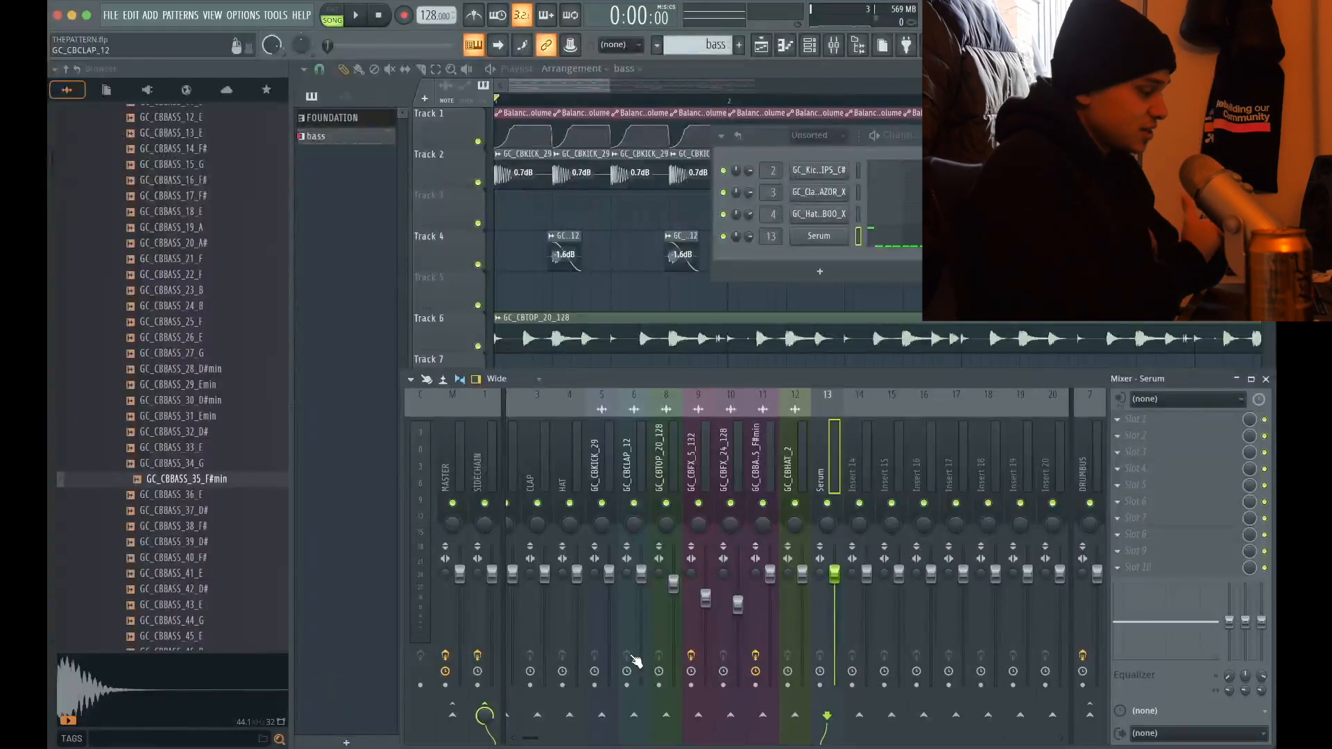
pyautogui.press('space')
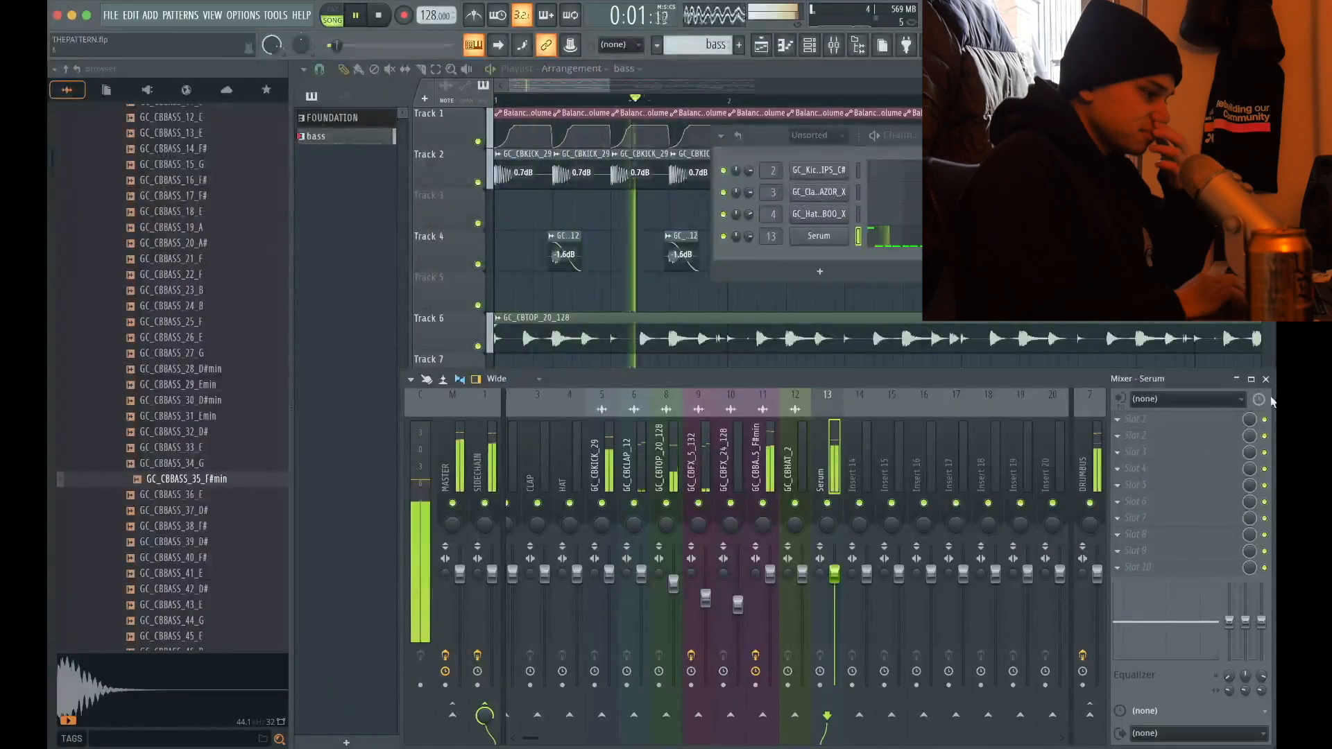
pyautogui.click(1265, 380)
pyautogui.click(1075, 135)
pyautogui.scroll(-5, 776, 256)
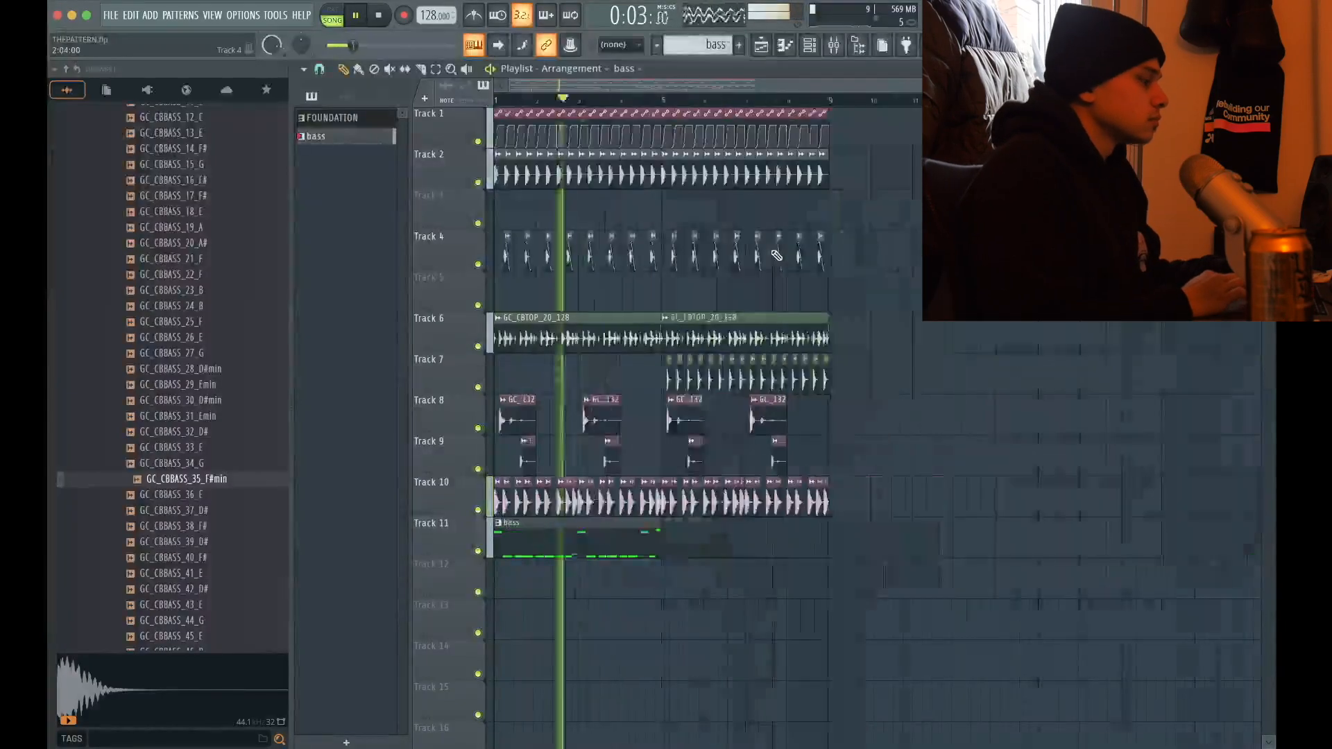
# Duplicate the bass pattern clip on Track 11 into bars 5 to 8 and save the project
pyautogui.moveTo(538, 603); pyautogui.dragTo(585, 548)
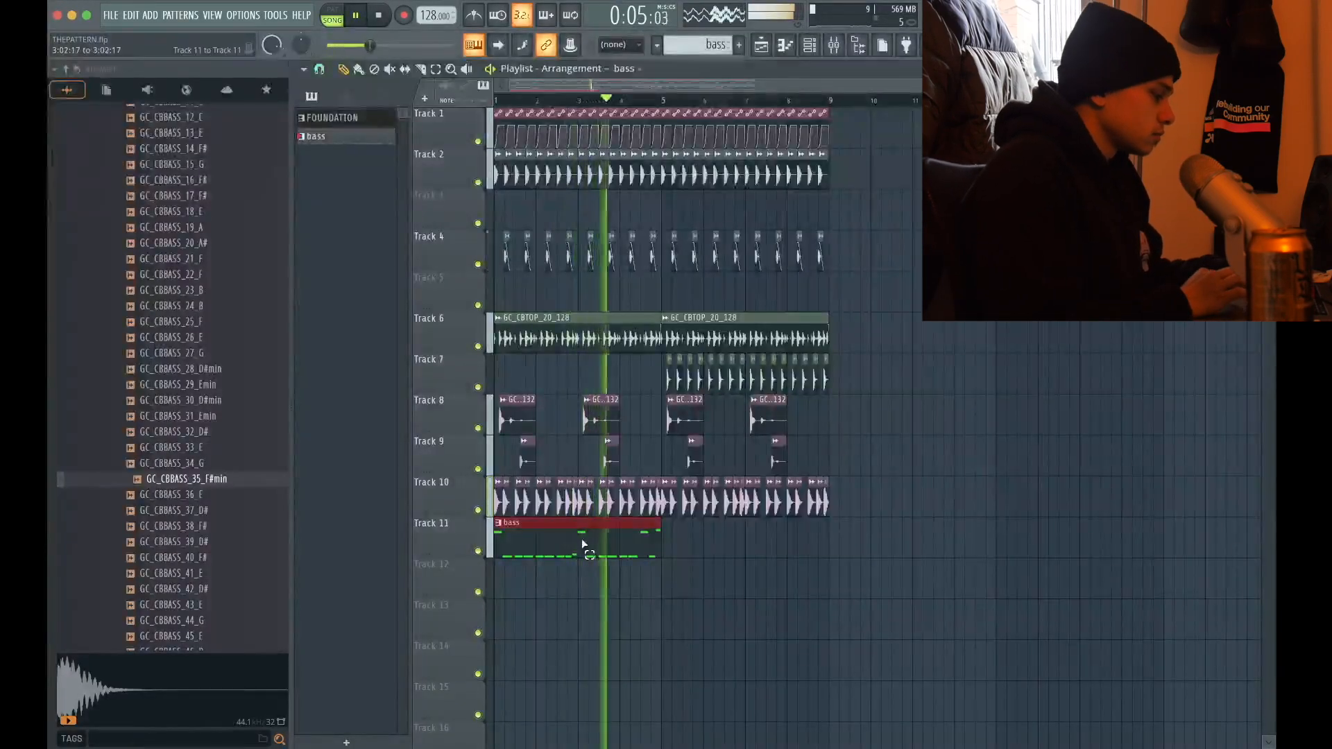
pyautogui.hotkey('ctrl', 'b')
pyautogui.scroll(5, 458, 512)
pyautogui.hotkey('ctrl', 's')
pyautogui.scroll(-5, 459, 511)
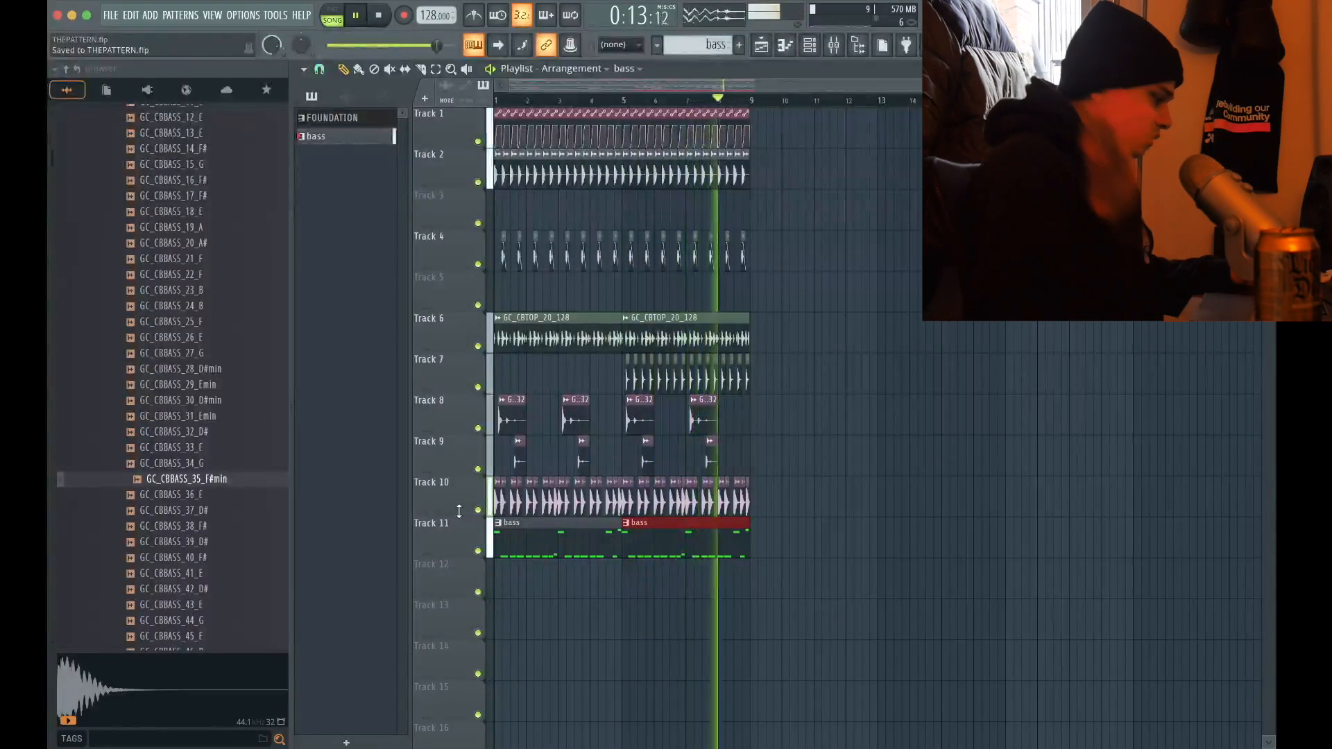
# Audition other bass one-shots and try GC_CBBASS_62_Emin at the start of Track 13
pyautogui.click(971, 547)
pyautogui.rightClick(1006, 545)
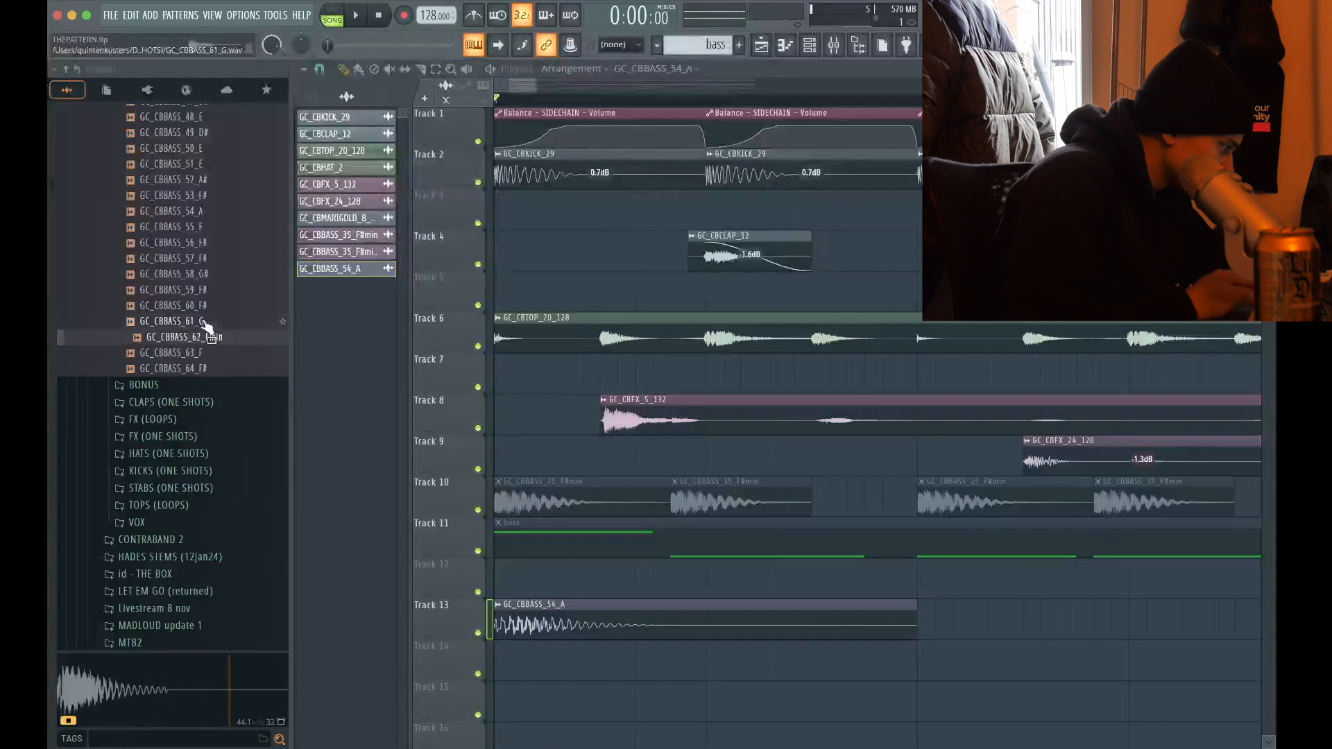
pyautogui.press('Down')
pyautogui.press('Up')
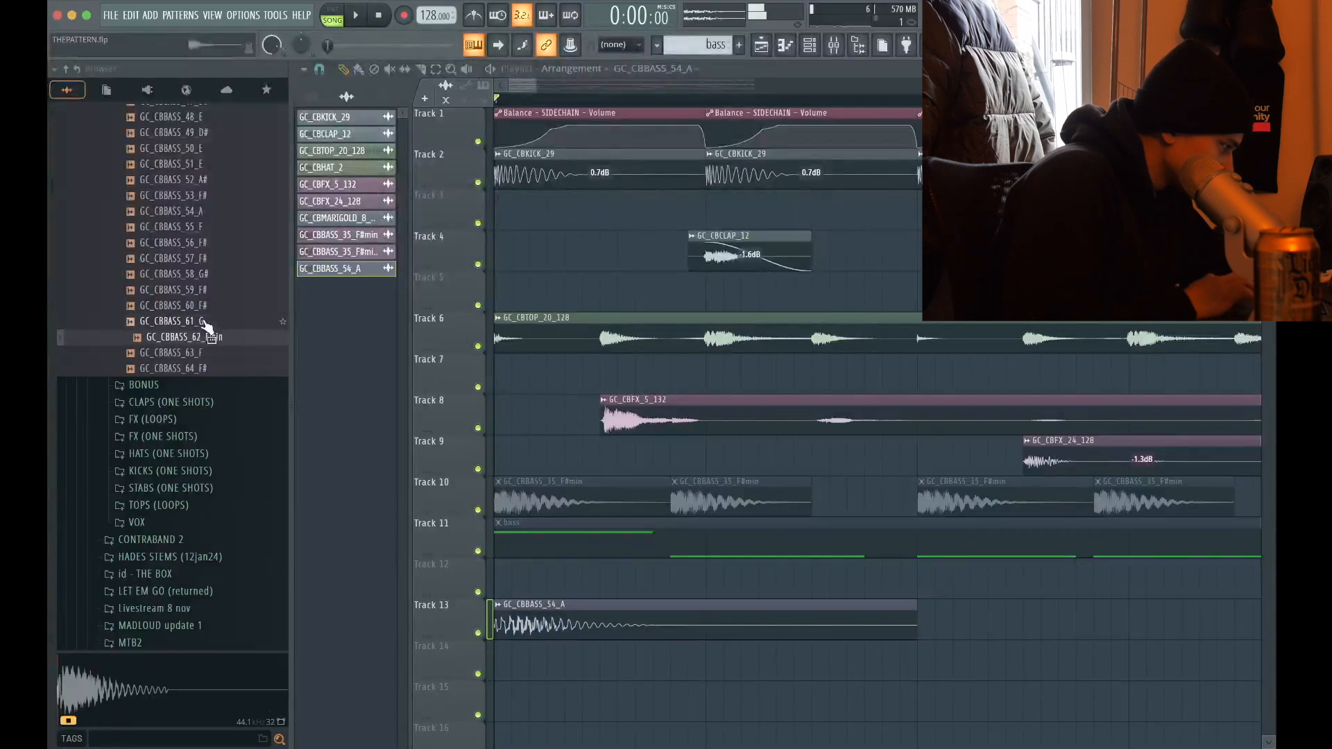
pyautogui.moveTo(210, 341); pyautogui.dragTo(524, 647)
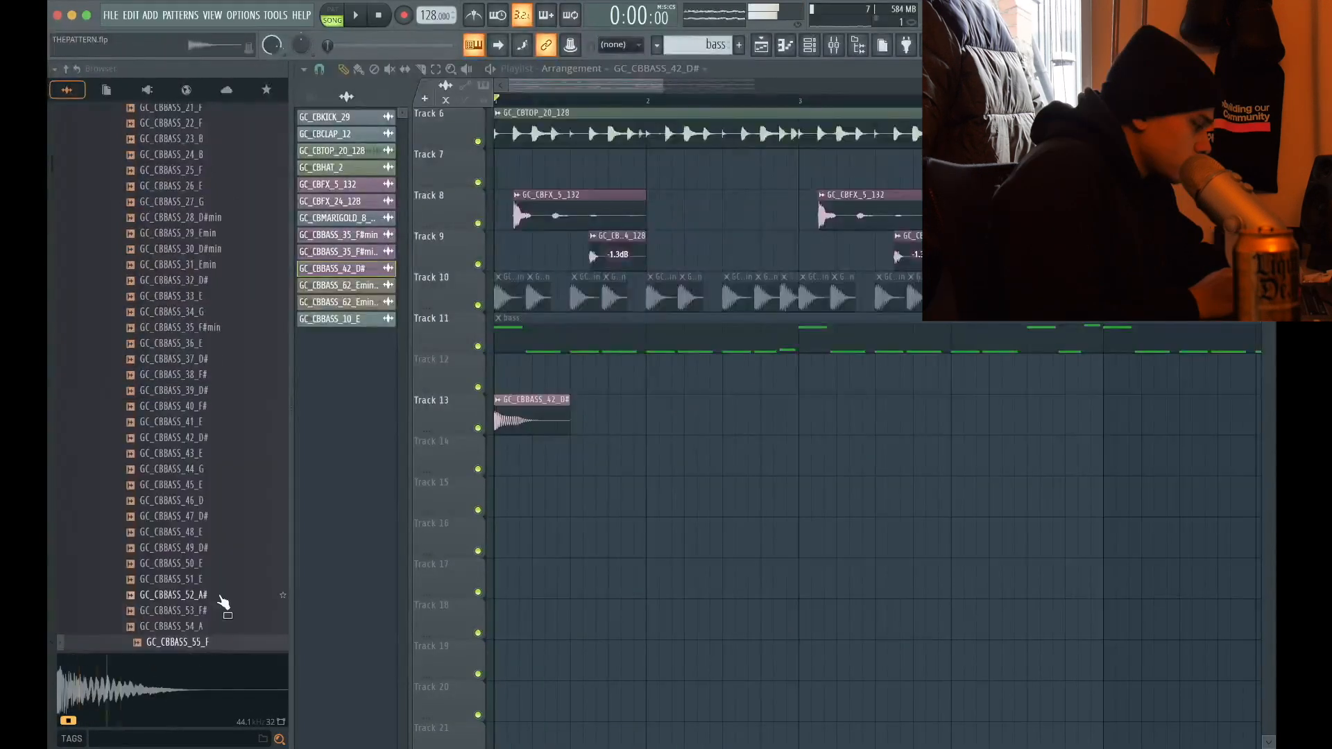
pyautogui.press('Down')
pyautogui.press('Down')
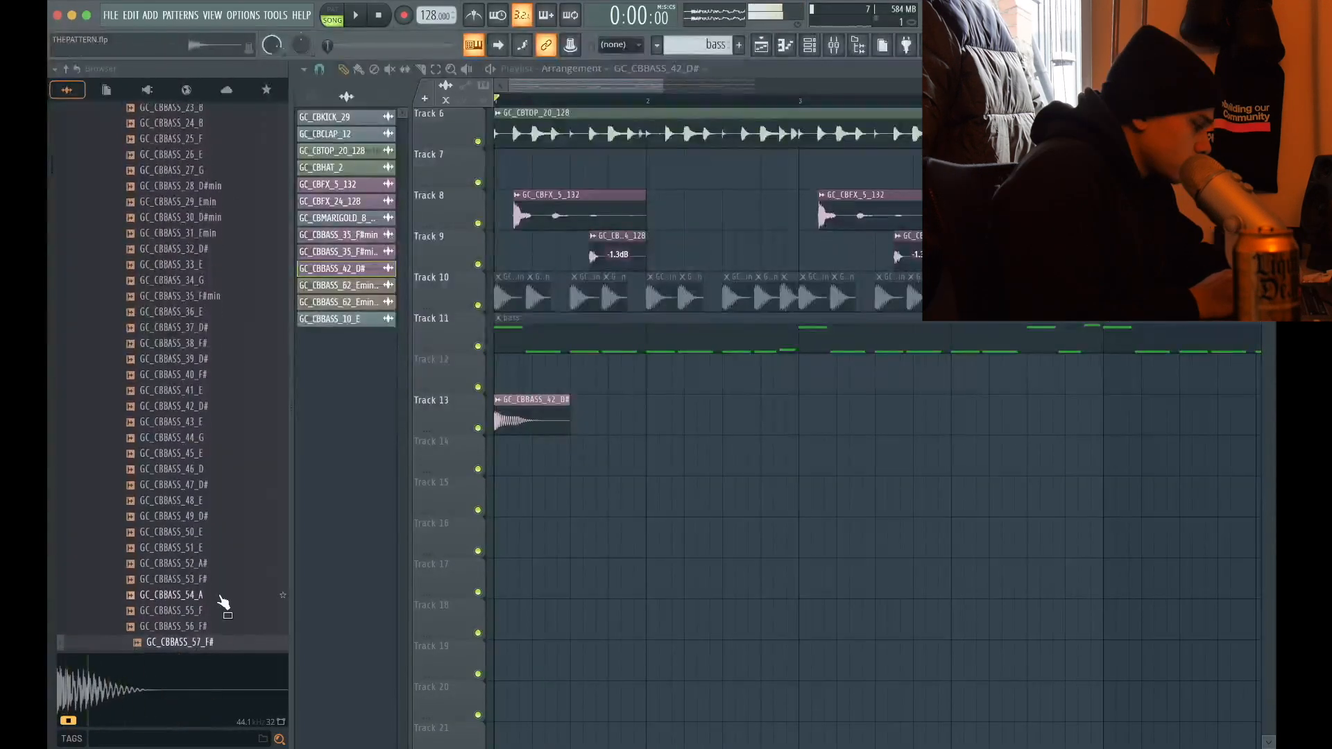
# Switch the Track 13 sample to GC_CBBASS_55_F and arrange it as a four-hit phrase in bar 2
pyautogui.press('Up')
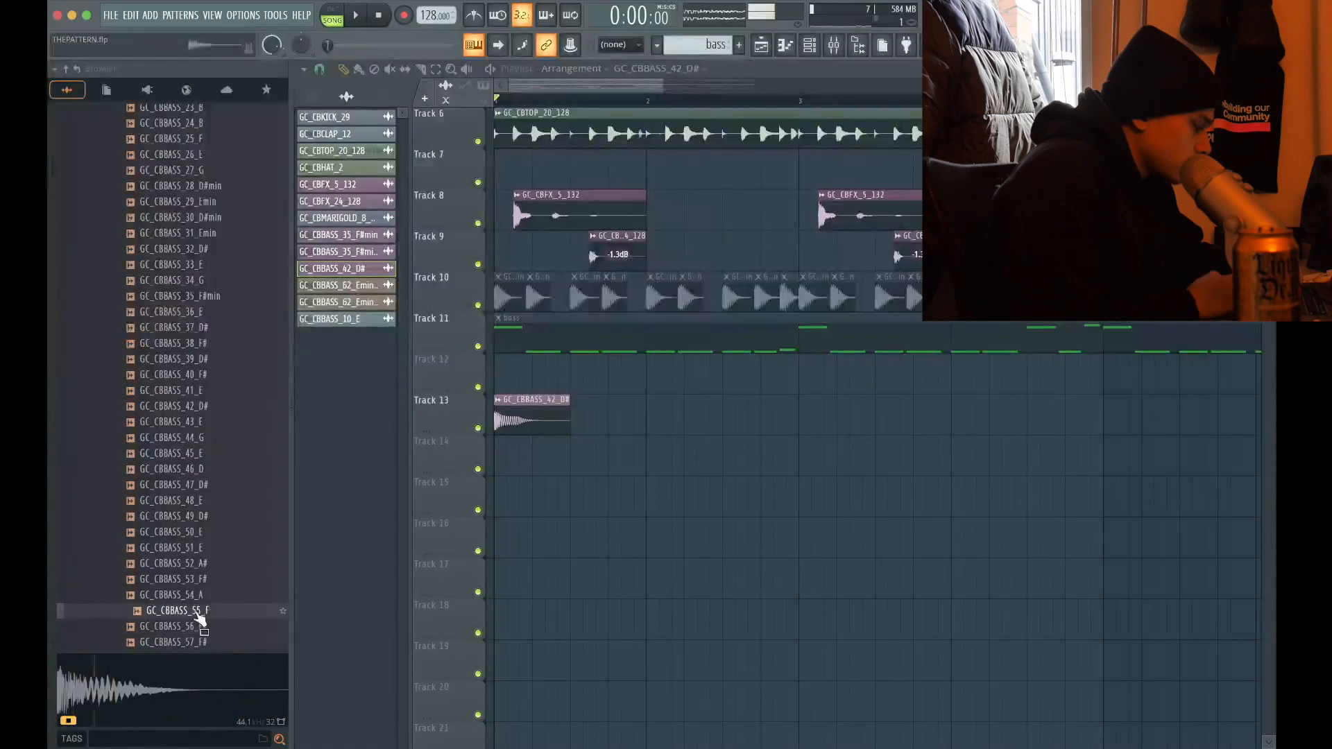
pyautogui.press('space')
pyautogui.moveTo(537, 431); pyautogui.dragTo(689, 413)
pyautogui.press('space')
pyautogui.press('space')
pyautogui.scroll(5, 451, 358)
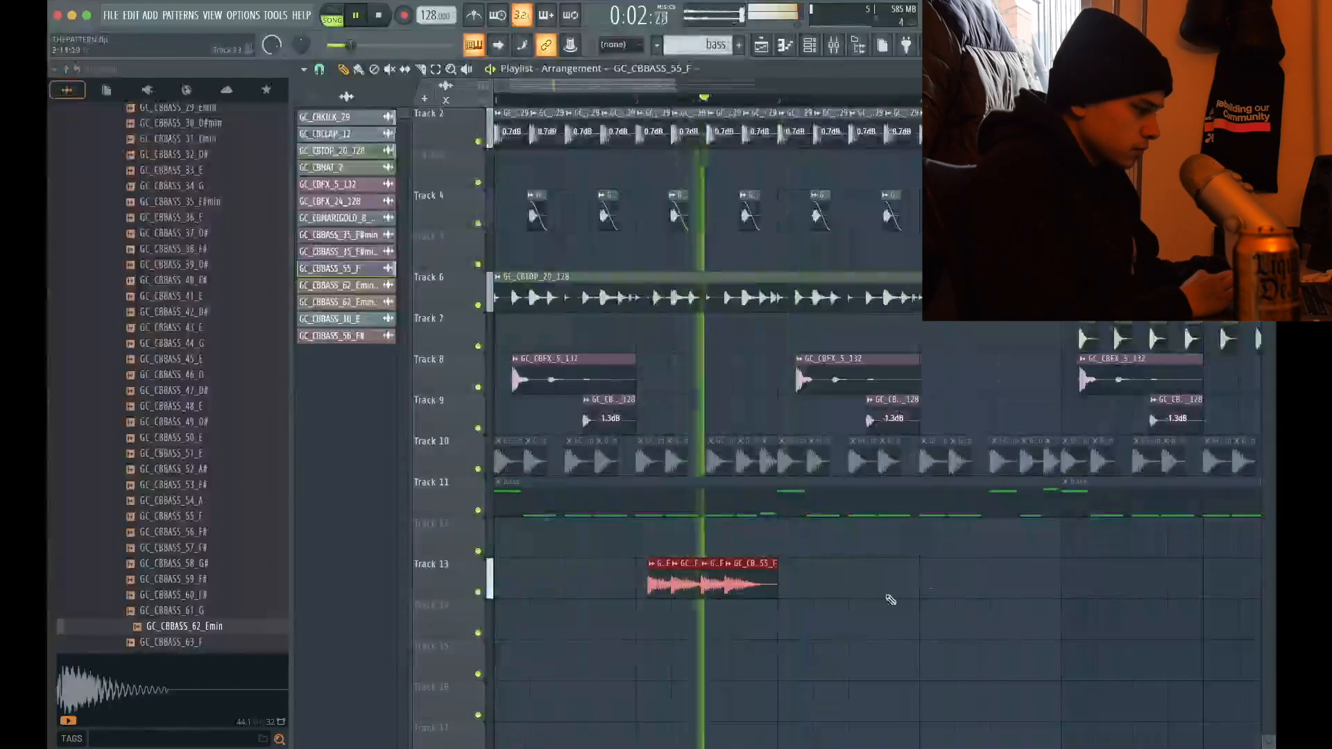
# Duplicate the four-hit GC_CBBASS_55_F phrase along Track 13
pyautogui.press('super+b')
pyautogui.scroll(-8, 840, 568)
pyautogui.moveTo(851, 582); pyautogui.dragTo(584, 542)
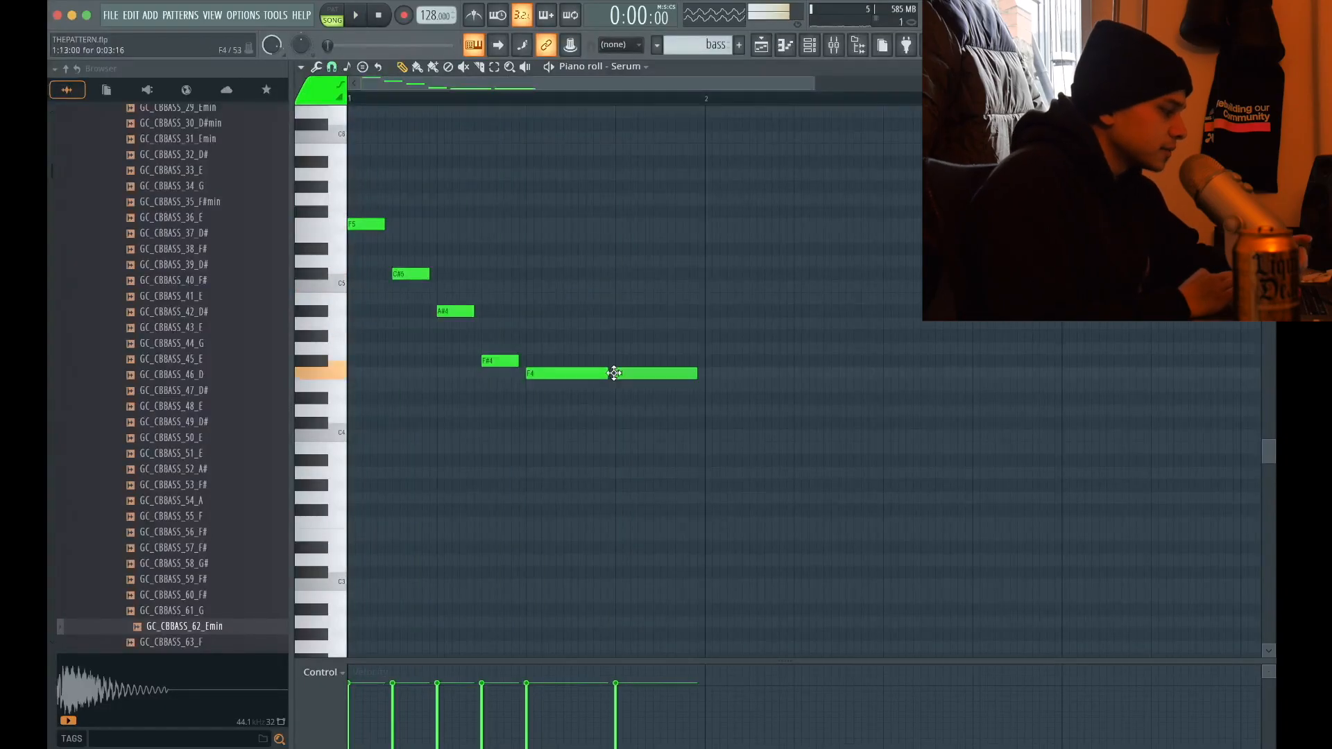
# Continue the new Serum bassline's descending run in bar 1 with C#5, A#4 and F#4, followed by two longer F4 notes
pyautogui.press('space')
pyautogui.scroll(-2, 567, 386)
pyautogui.moveTo(521, 372); pyautogui.dragTo(473, 425)
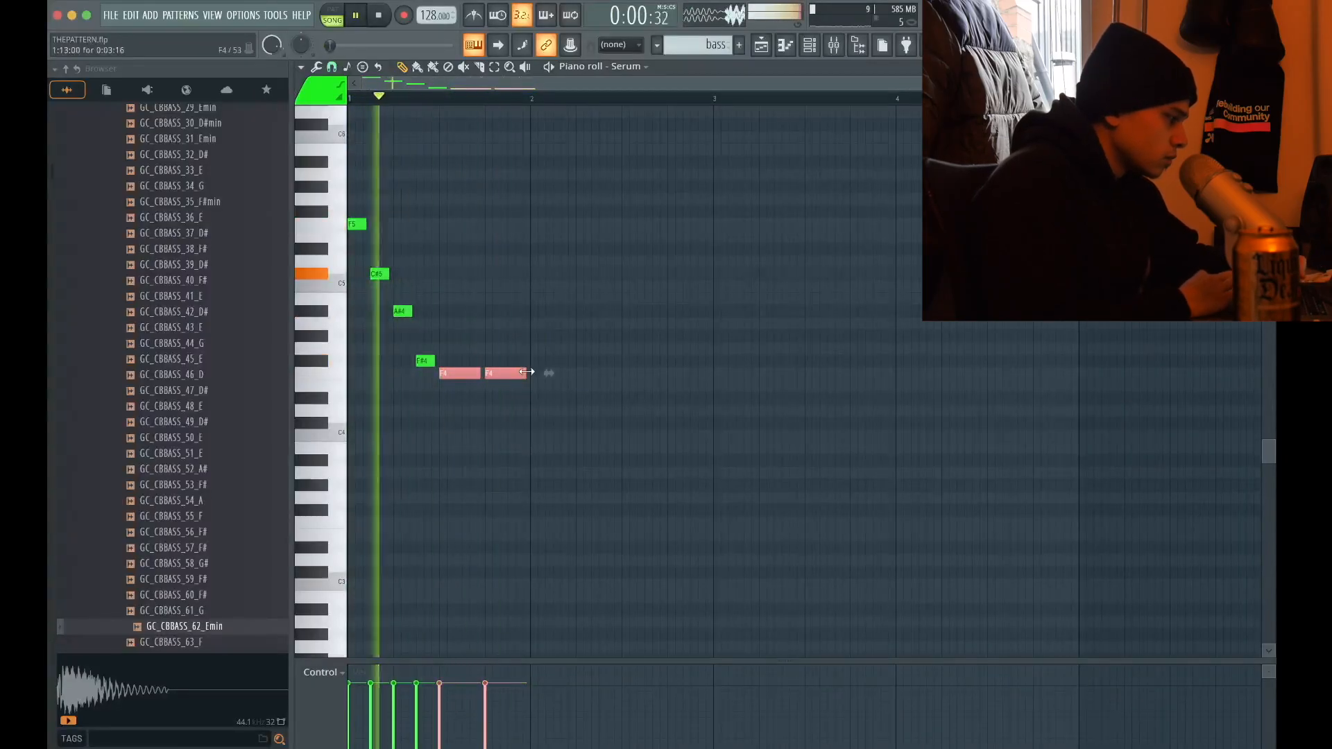
pyautogui.moveTo(527, 372); pyautogui.dragTo(527, 376)
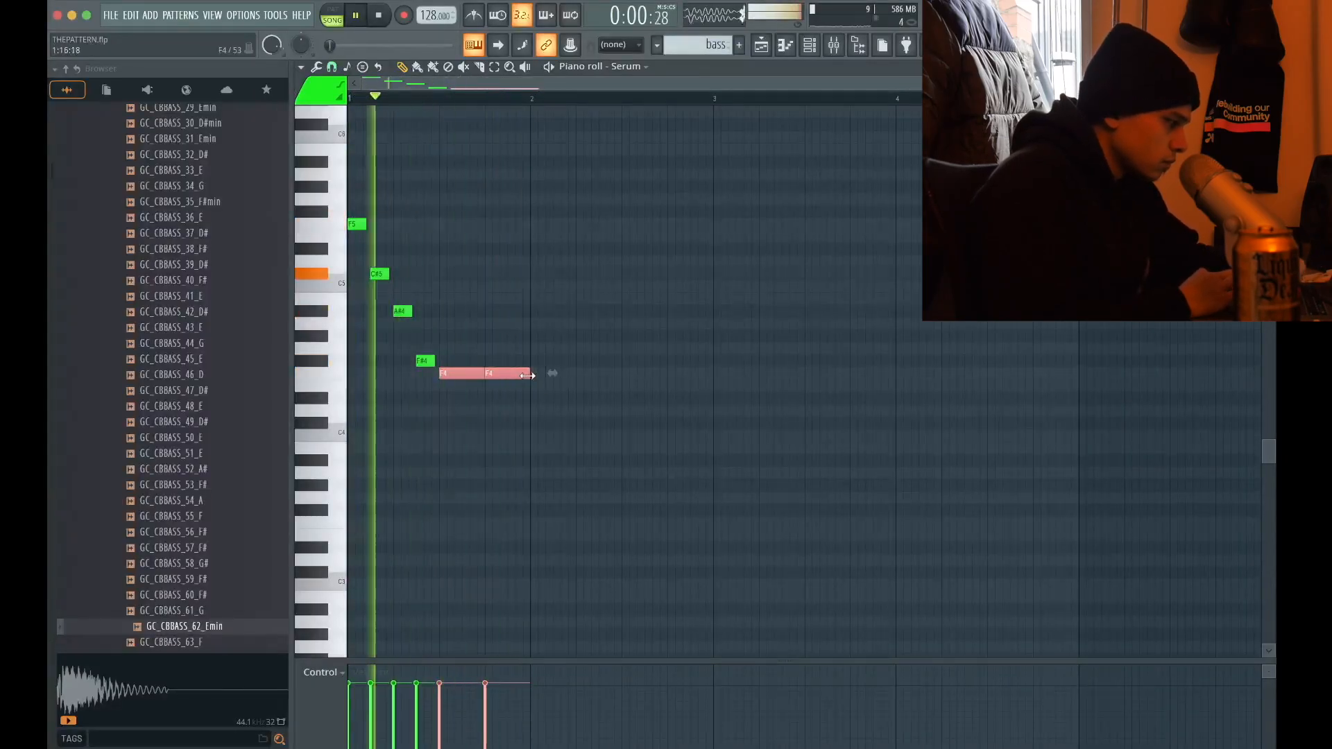
# Shorten the two F4 notes slightly and fill bar 2 with four more evenly spaced F4 notes during playback
pyautogui.press('space')
pyautogui.click(532, 348)
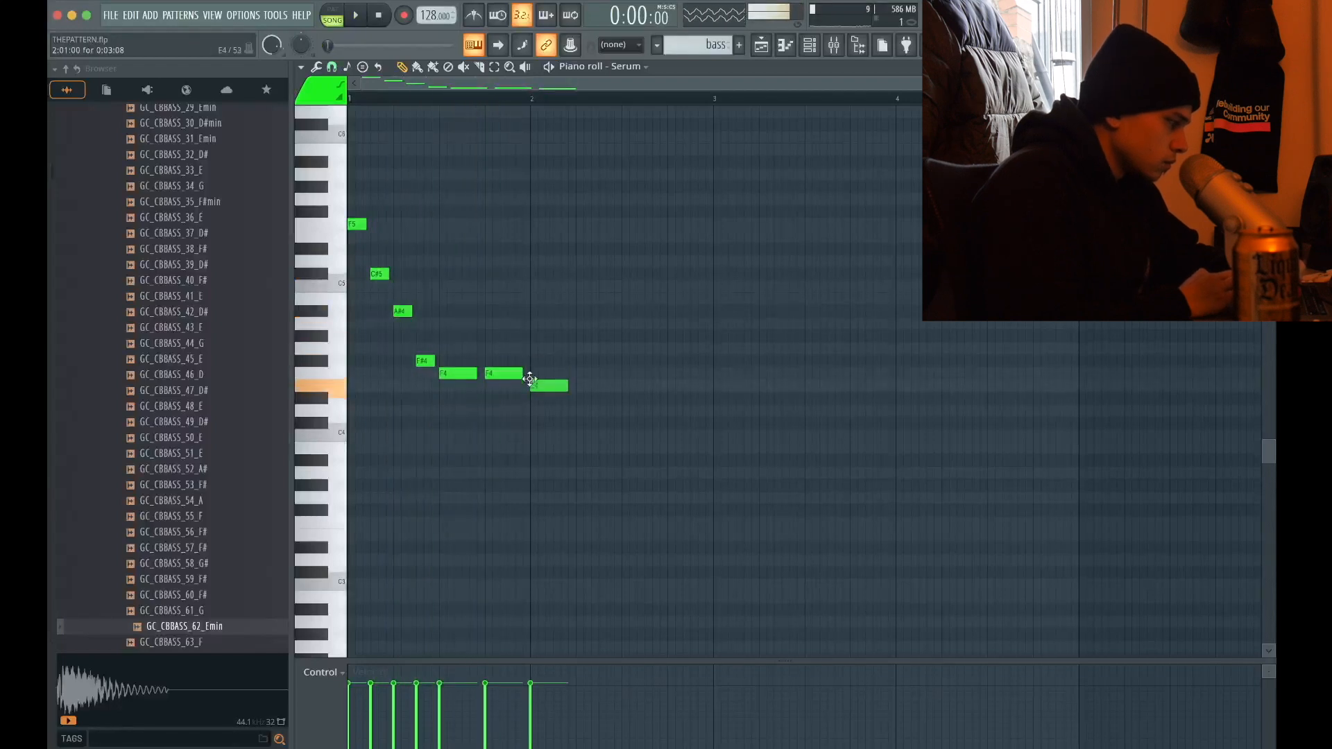
pyautogui.press('space')
pyautogui.click(580, 374)
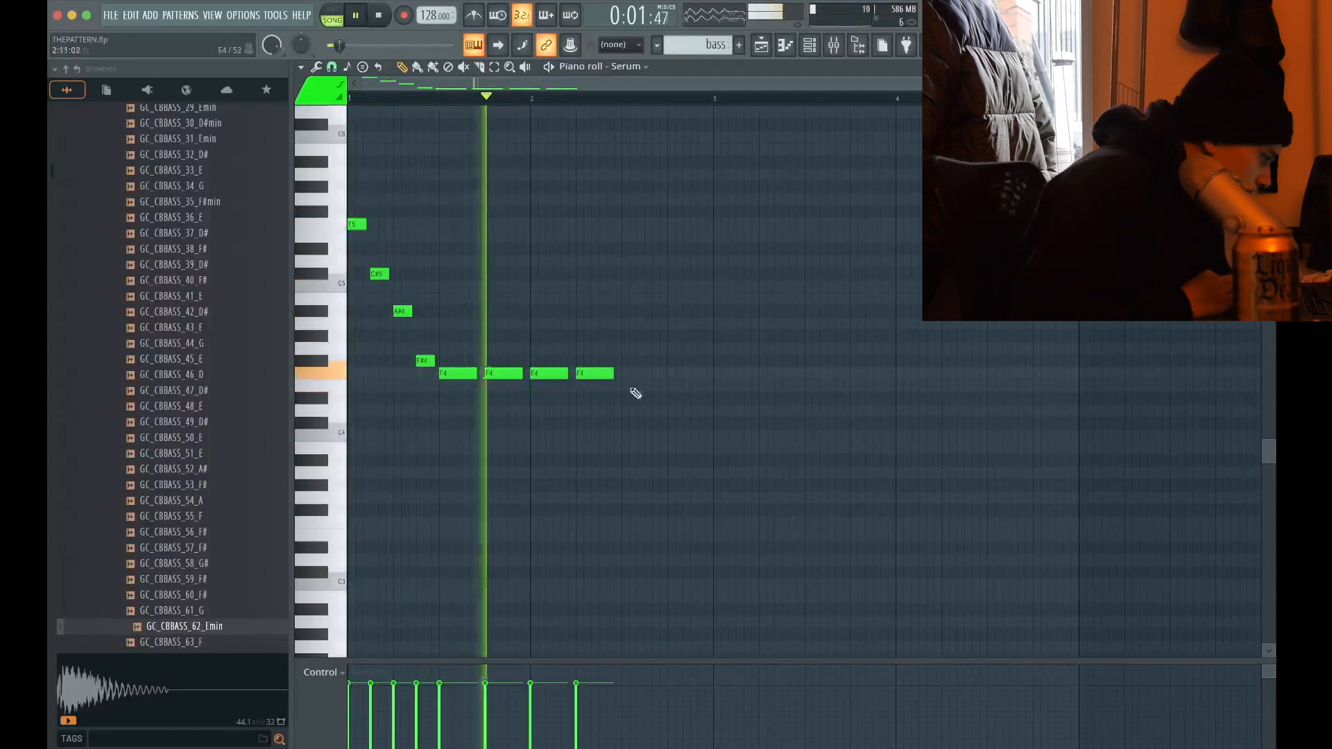
pyautogui.click(624, 375)
pyautogui.click(678, 376)
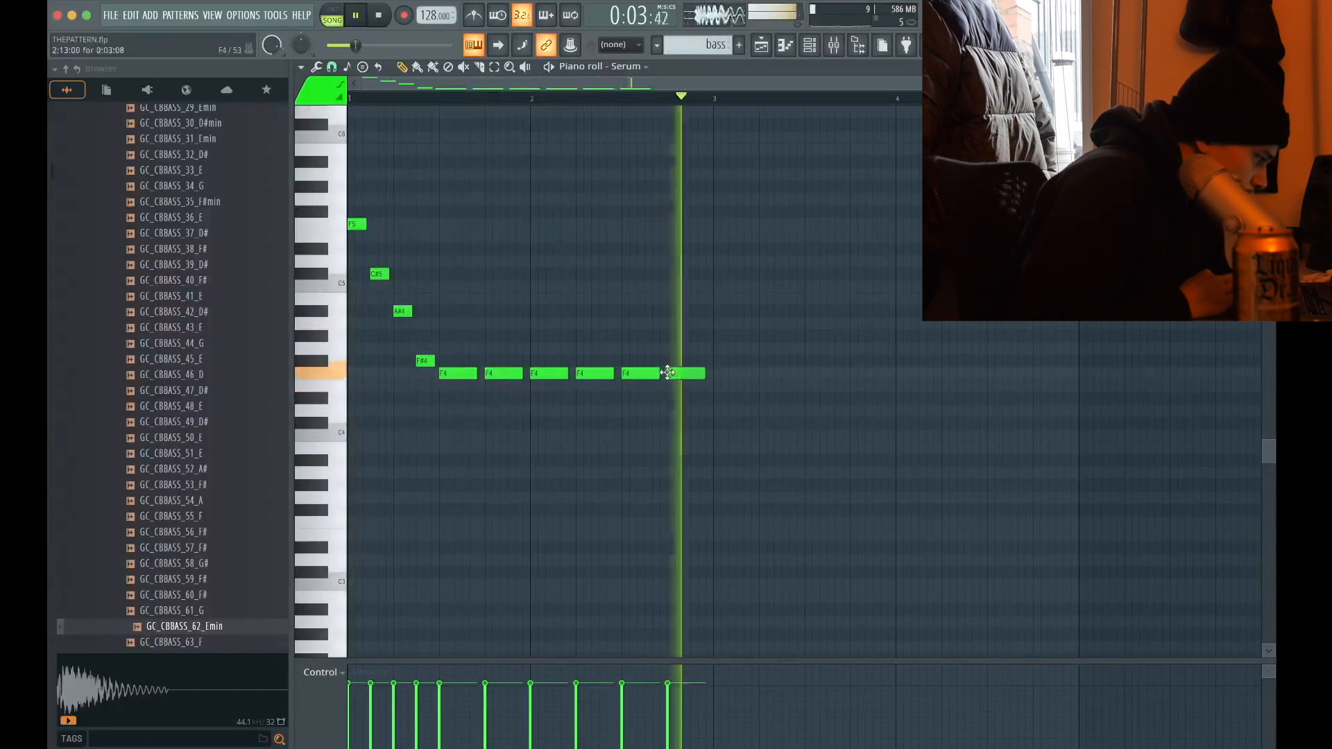
pyautogui.scroll(-1, 775, 436)
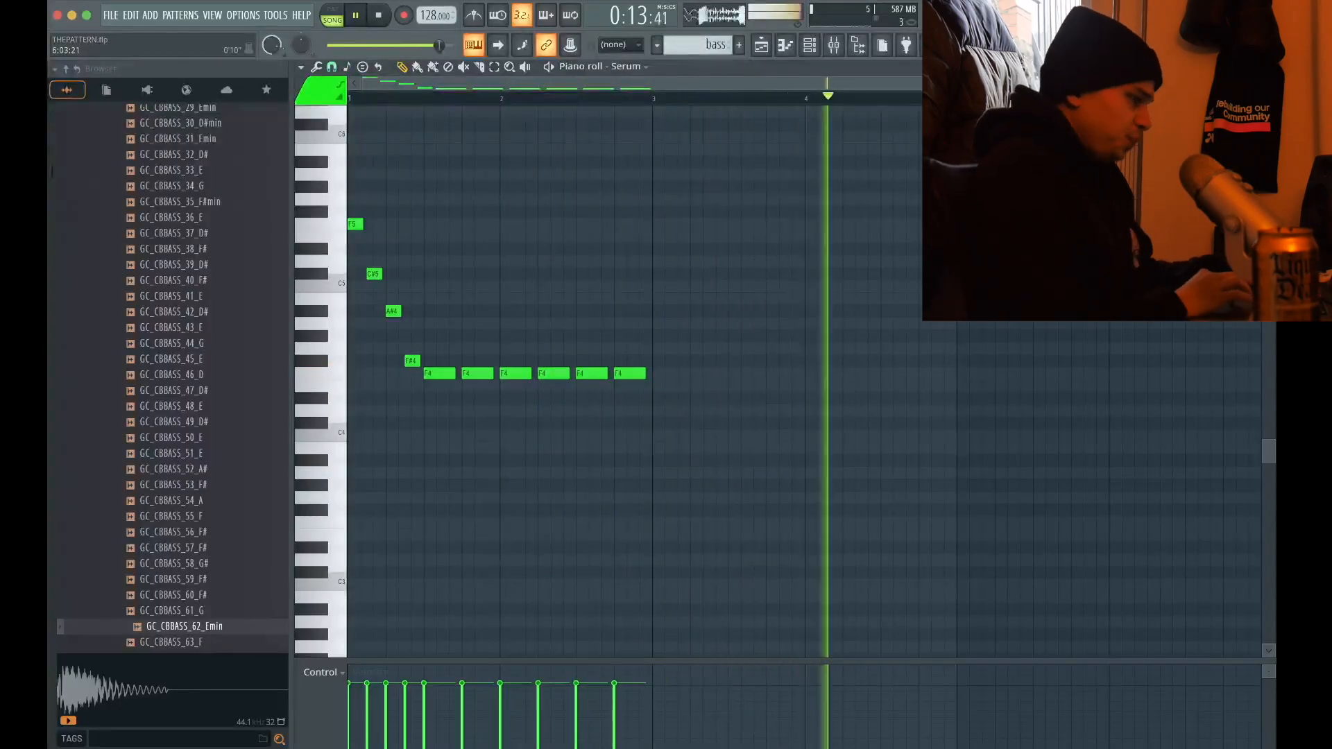
# Add a phrase of one F5 and three F4 notes to both bars 3 and 4 of the Serum bassline, and save
pyautogui.press('F5')
pyautogui.press('space')
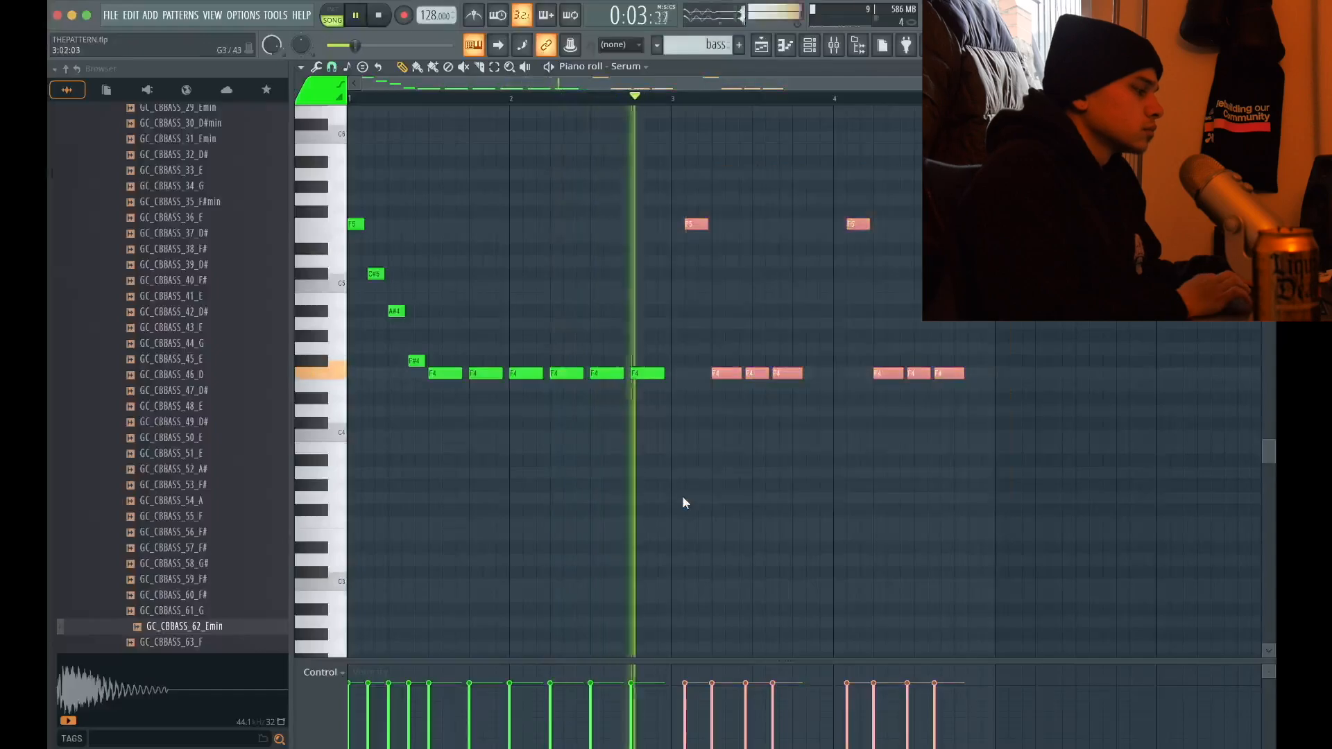
pyautogui.hotkey('ctrl', 's')
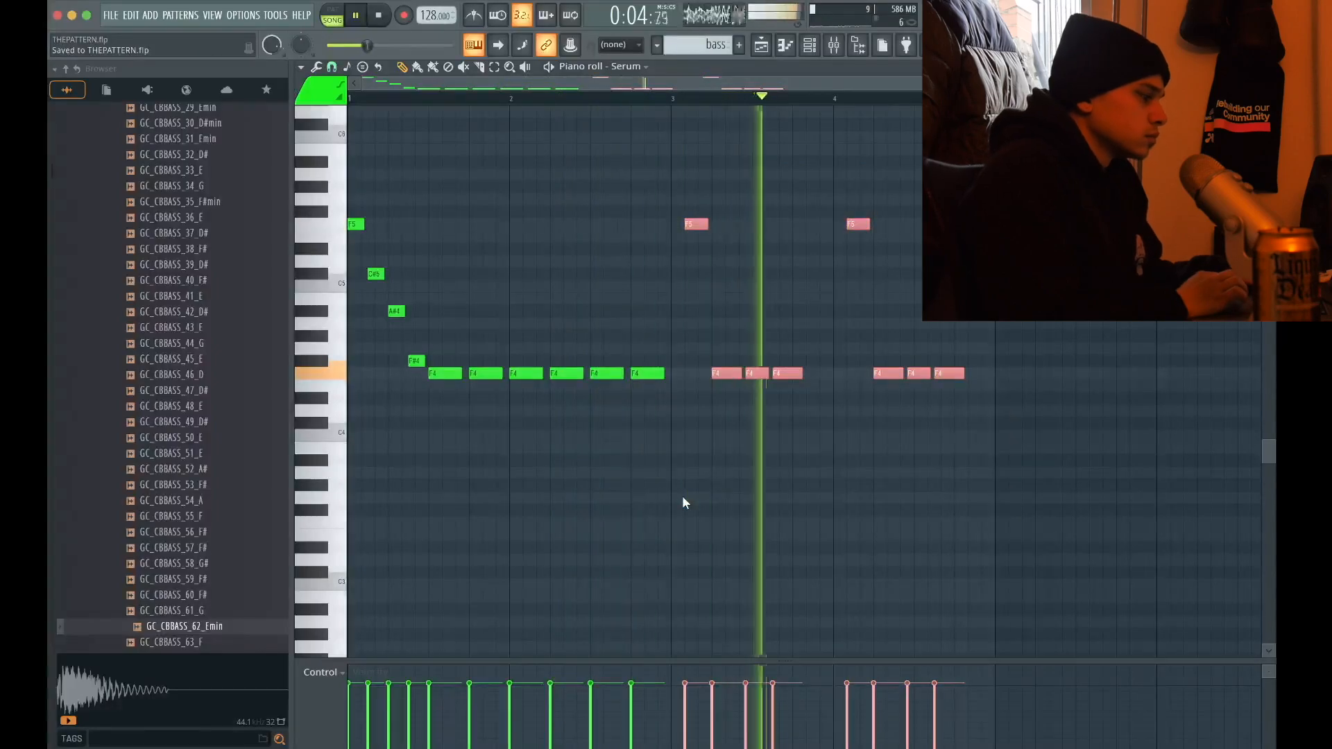
pyautogui.press('F5')
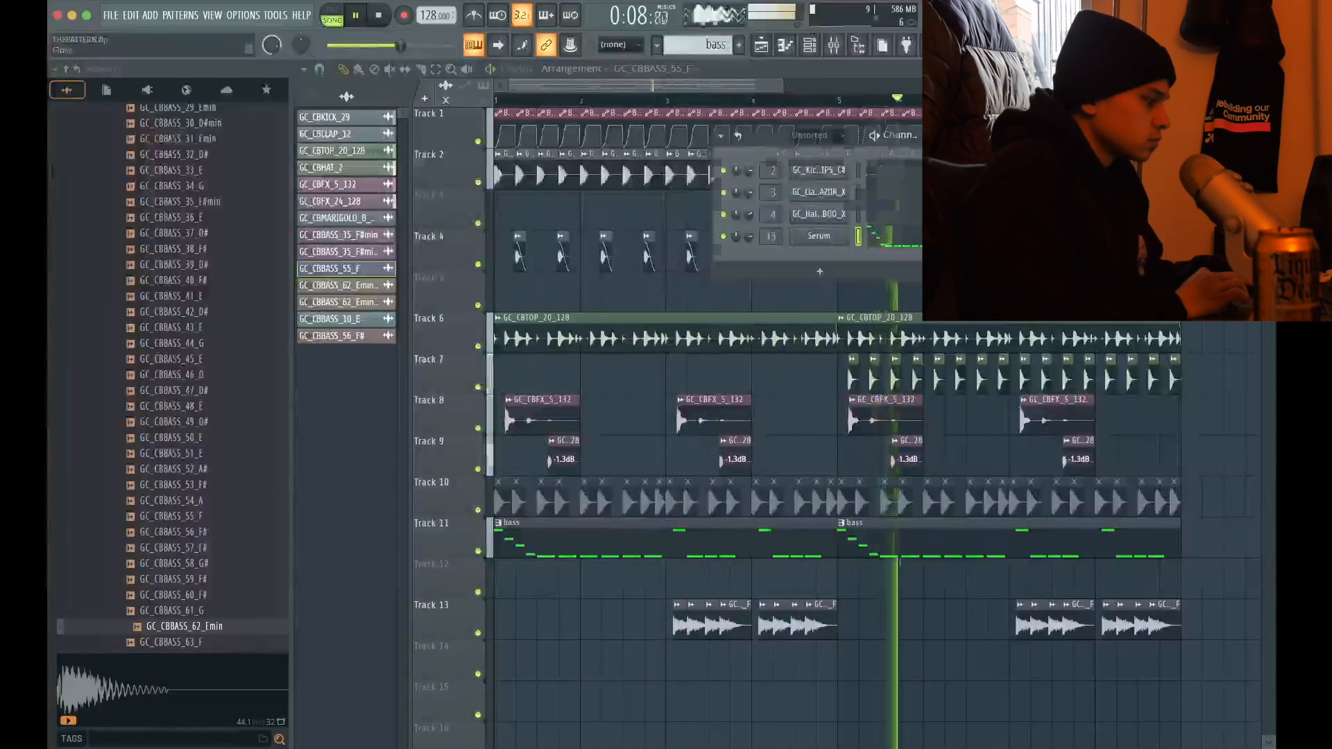
# Clear the muted GC_CBBASS_35_F#min clips from Track 10 and place the GC_CBBASS_2_F one-shot there in bar 1
pyautogui.press('F6')
pyautogui.scroll(-4, 753, 596)
pyautogui.scroll(10, 418, 444)
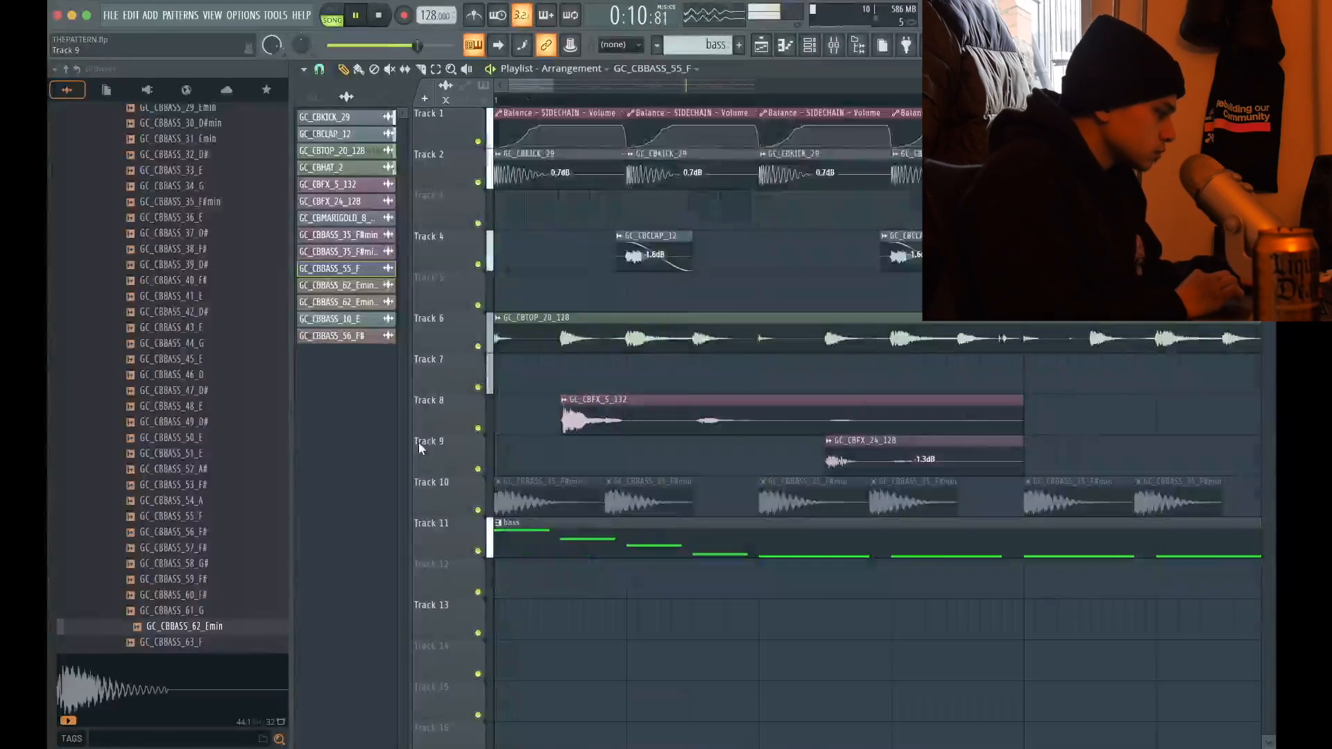
pyautogui.scroll(-3, 565, 514)
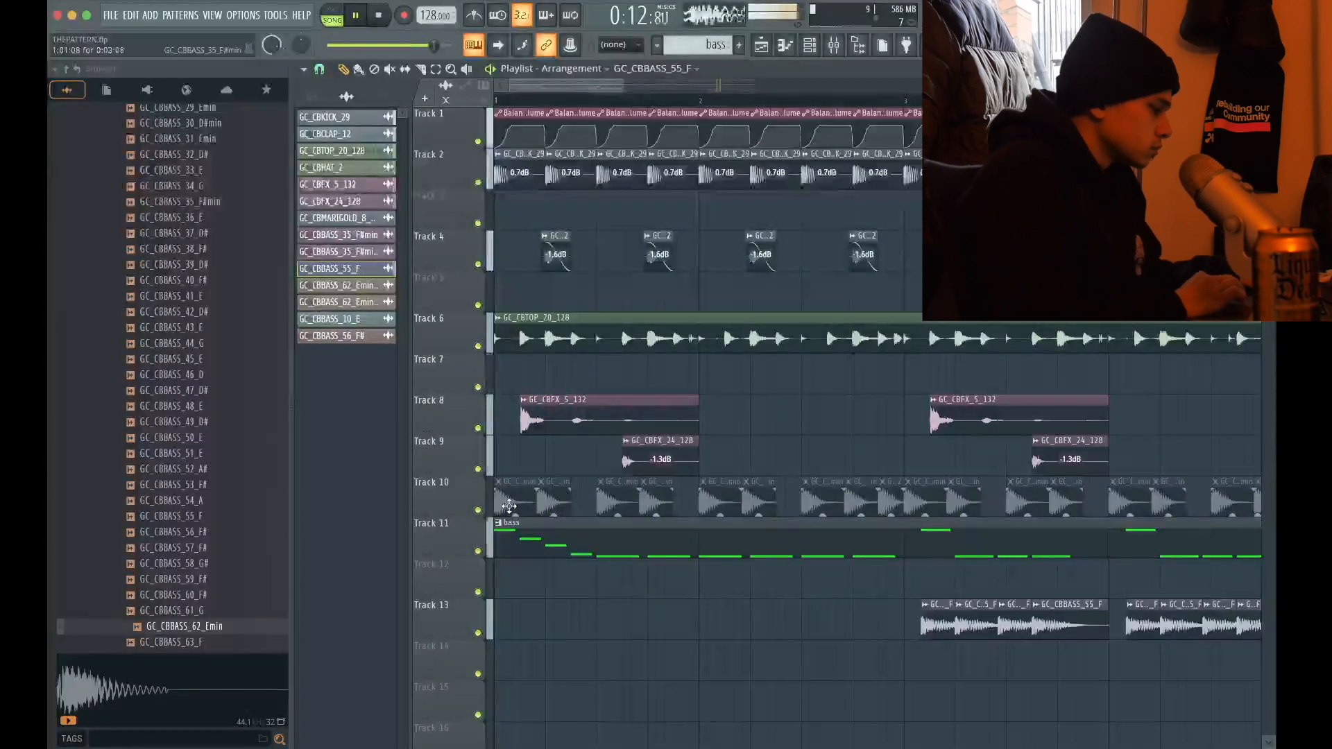
pyautogui.scroll(4, 509, 506)
pyautogui.scroll(-2, 562, 502)
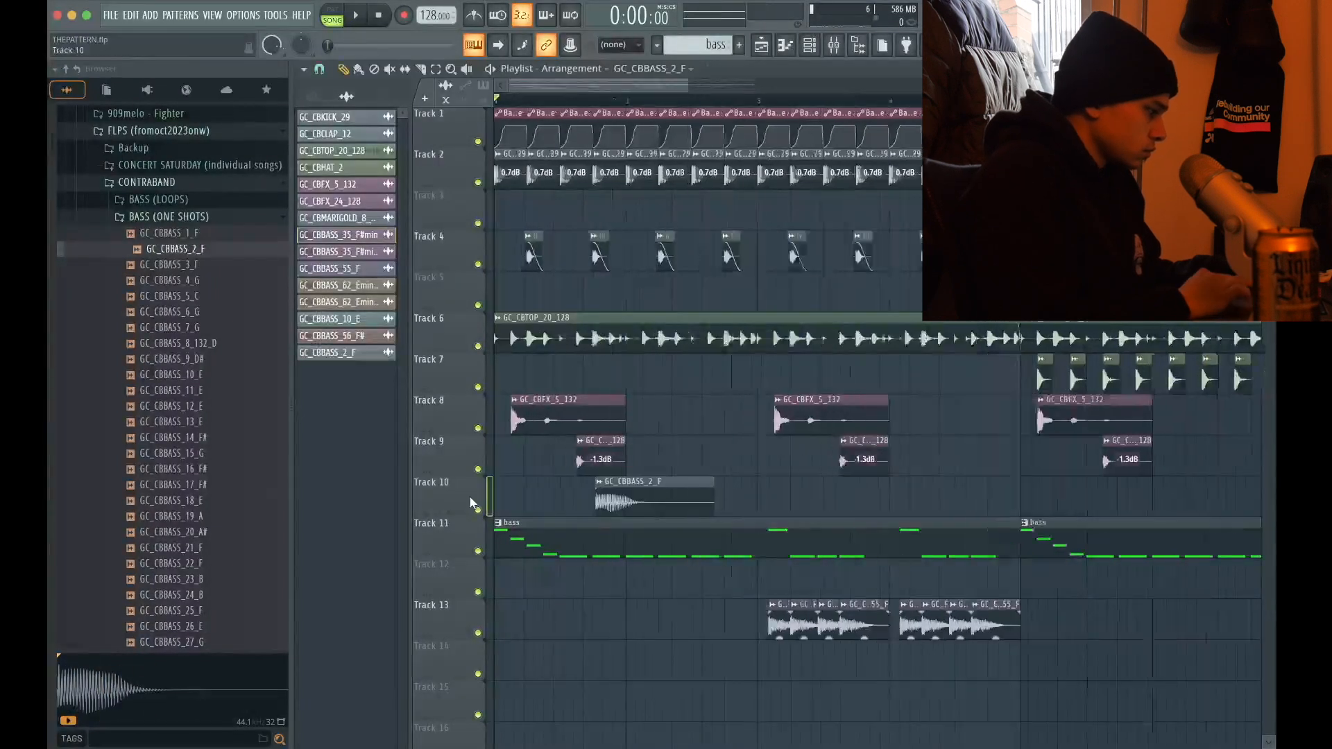
# Try the GC_CBBASS_2_F clip at beat 3 of bar 1, move it to beat 4 of bar 2 and open its sample settings
pyautogui.scroll(5, 473, 498)
pyautogui.press('space')
pyautogui.scroll(-2, 835, 579)
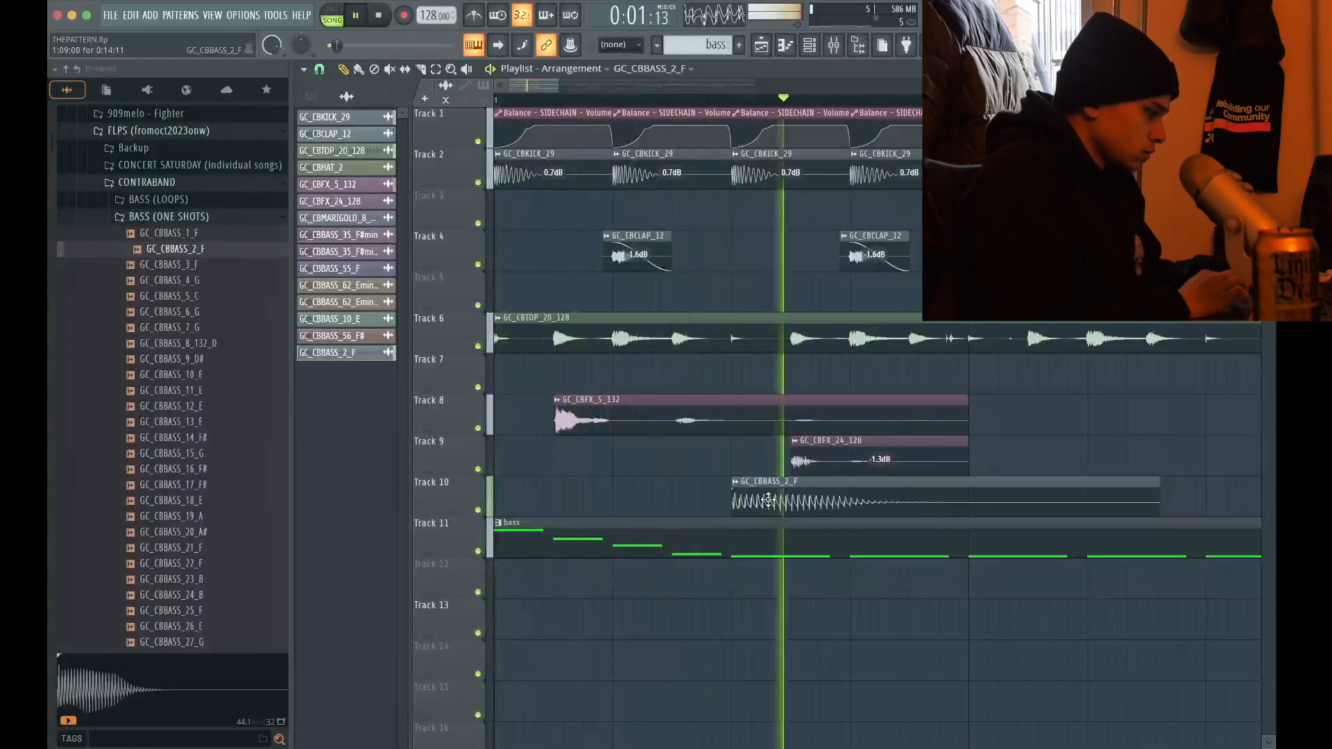
pyautogui.press('space')
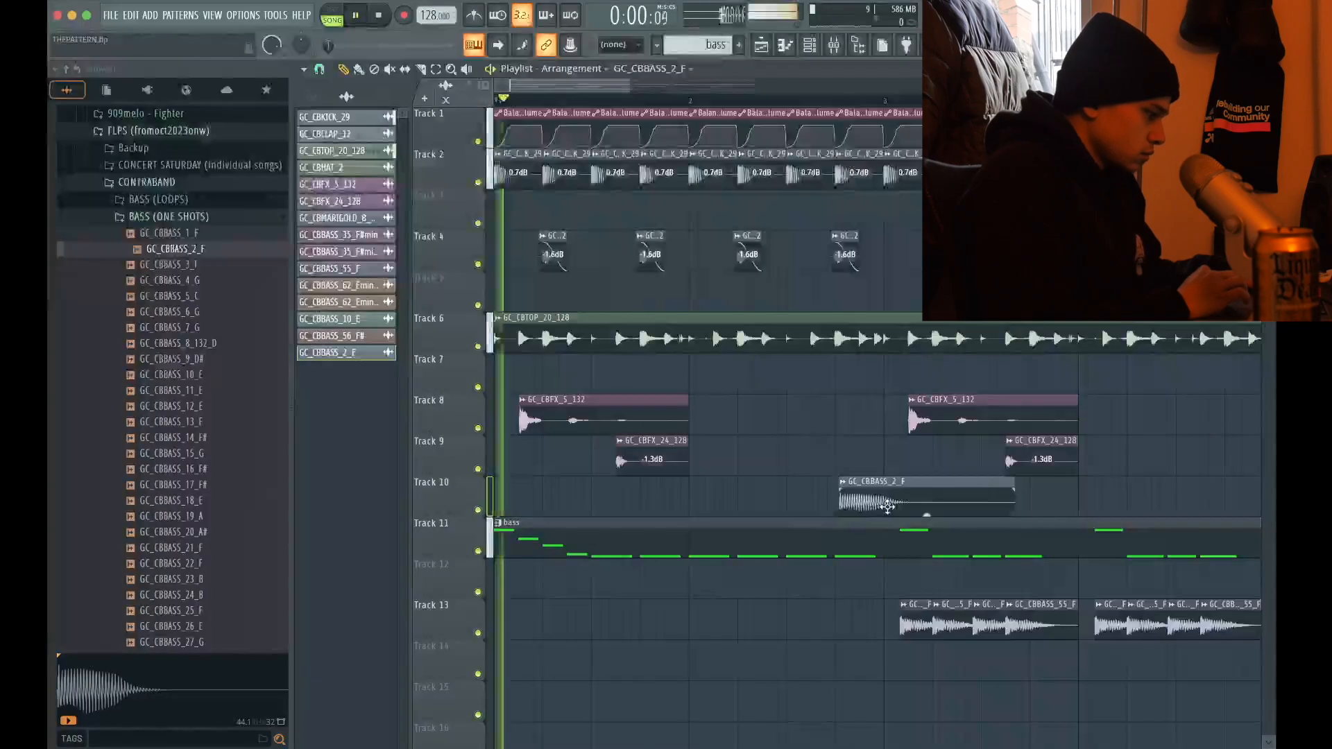
pyautogui.scroll(-3, 718, 508)
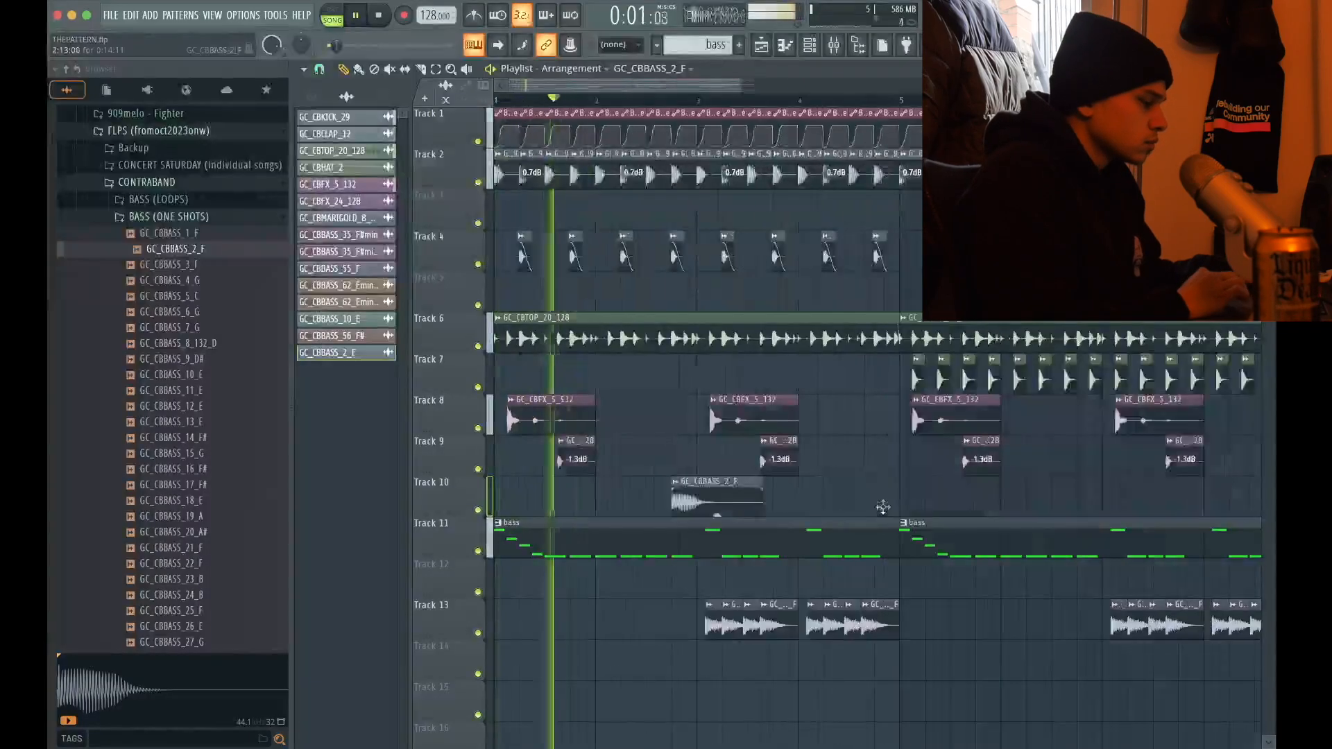
pyautogui.scroll(4, 720, 507)
pyautogui.doubleClick(720, 508)
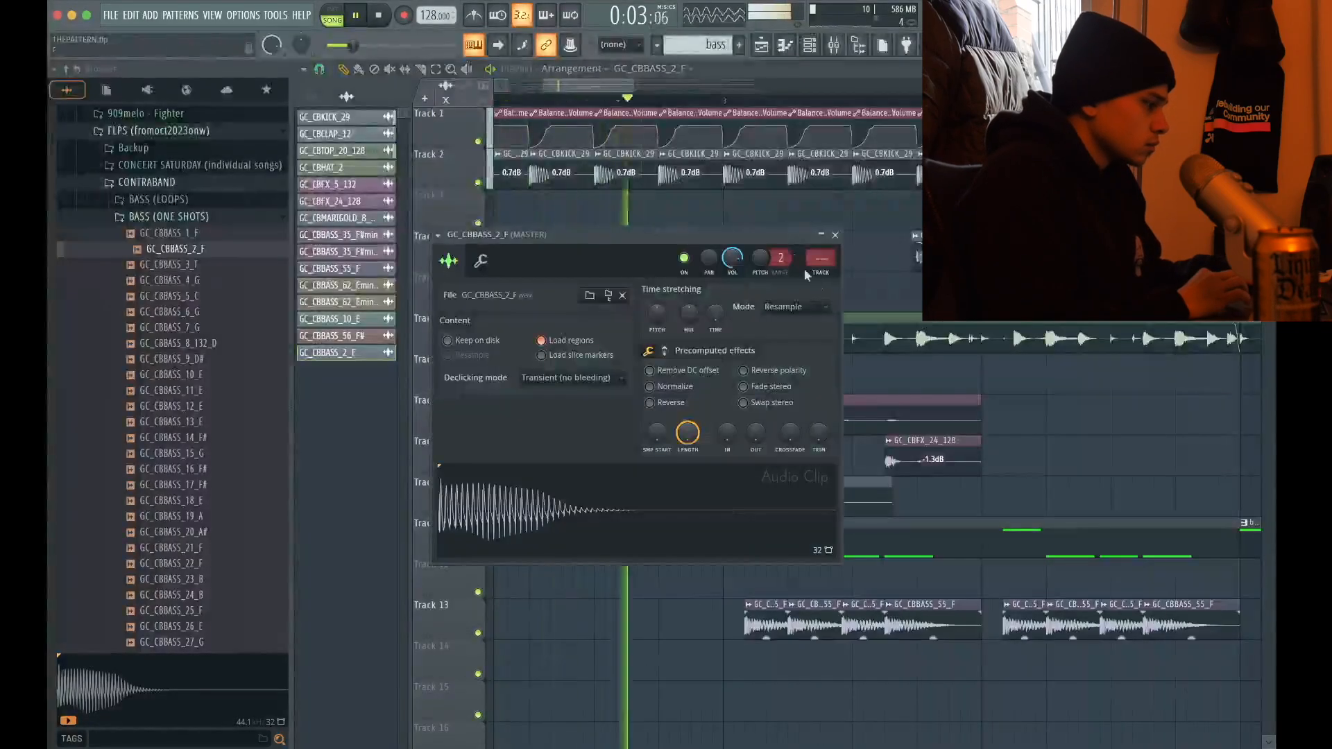
# Assign GC_CBBASS_2_F to mixer track 16 and route it to the SIDECHAIN bus
pyautogui.click(823, 276)
pyautogui.click(836, 235)
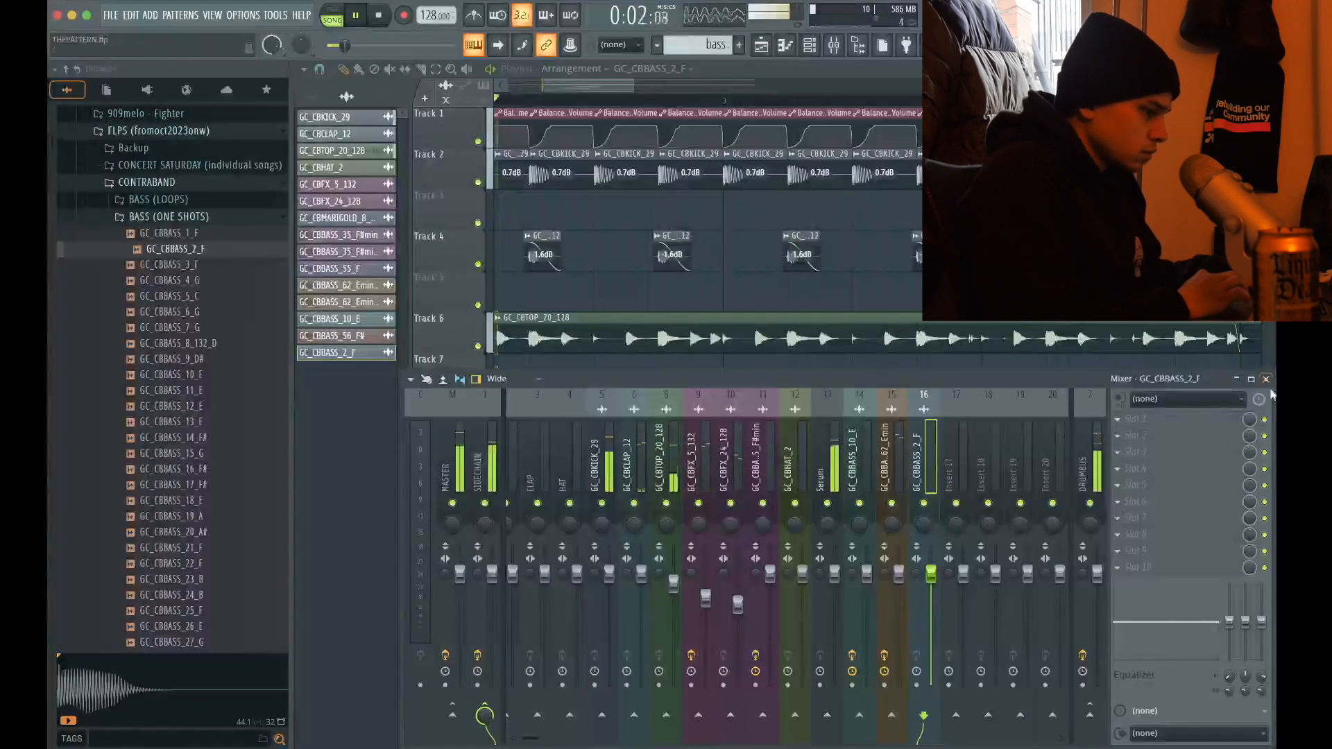
pyautogui.click(1266, 378)
pyautogui.press('space')
# Audition the GC_CBBASS_3_F one-shot and place it on Track 12 at beat 3 of bar 1
pyautogui.click(188, 270)
pyautogui.press('space')
pyautogui.moveTo(188, 274); pyautogui.dragTo(621, 590)
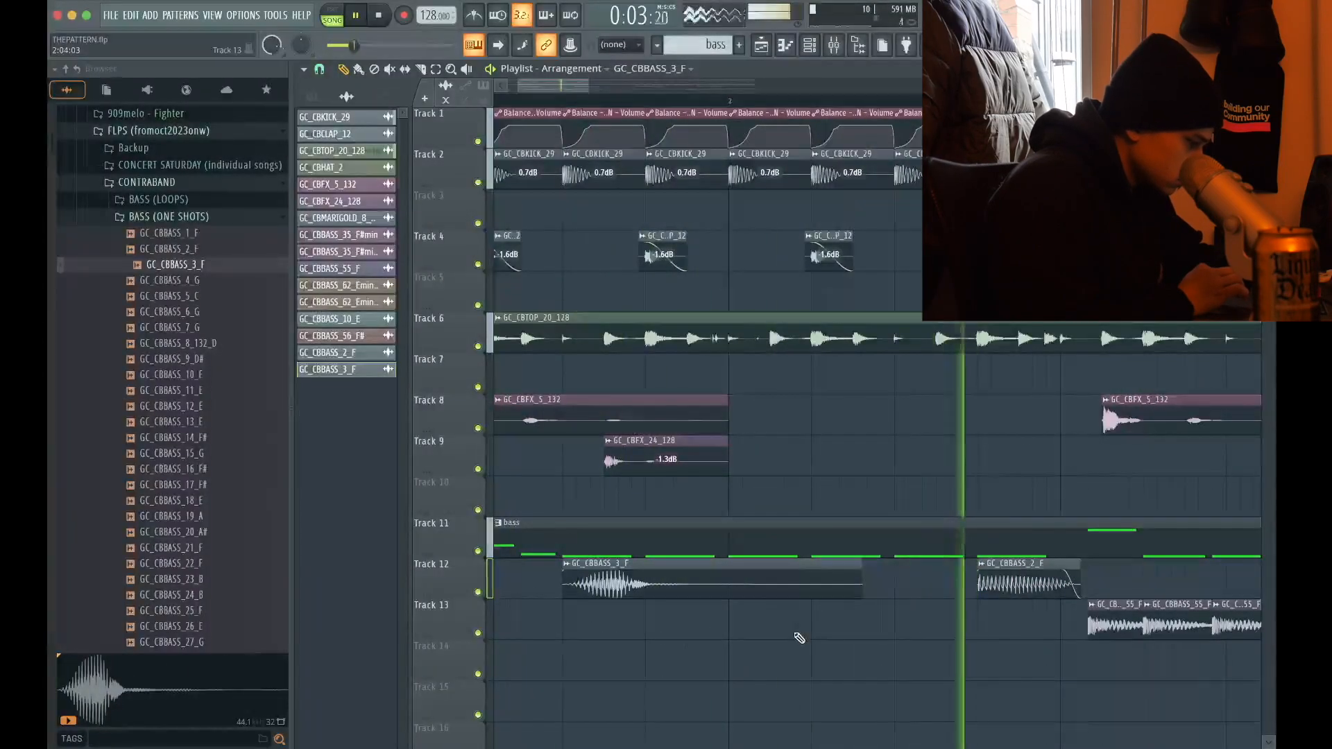
pyautogui.moveTo(714, 574); pyautogui.dragTo(780, 576)
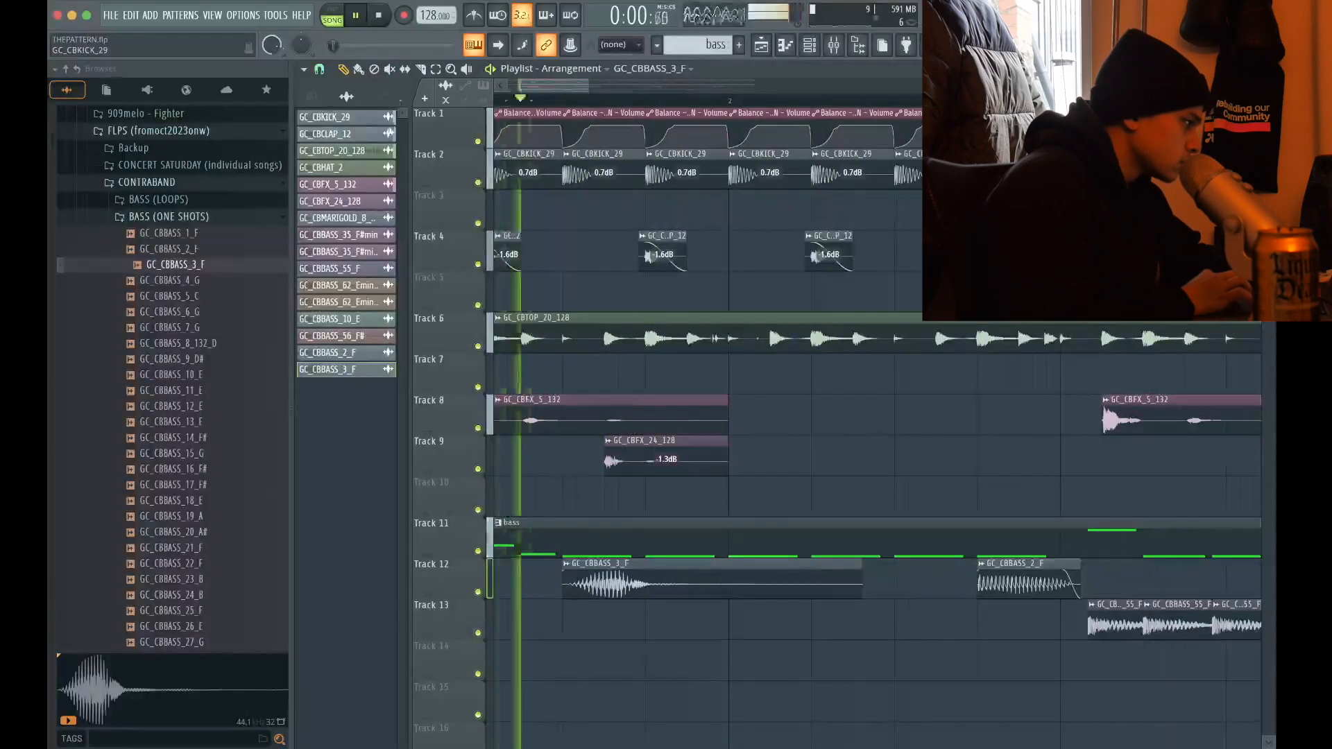
# Cut the GC_CBBASS_3_F clip to one beat and repeat it for five consecutive beats up to the GC_CBBASS_2_F clip
pyautogui.press('space')
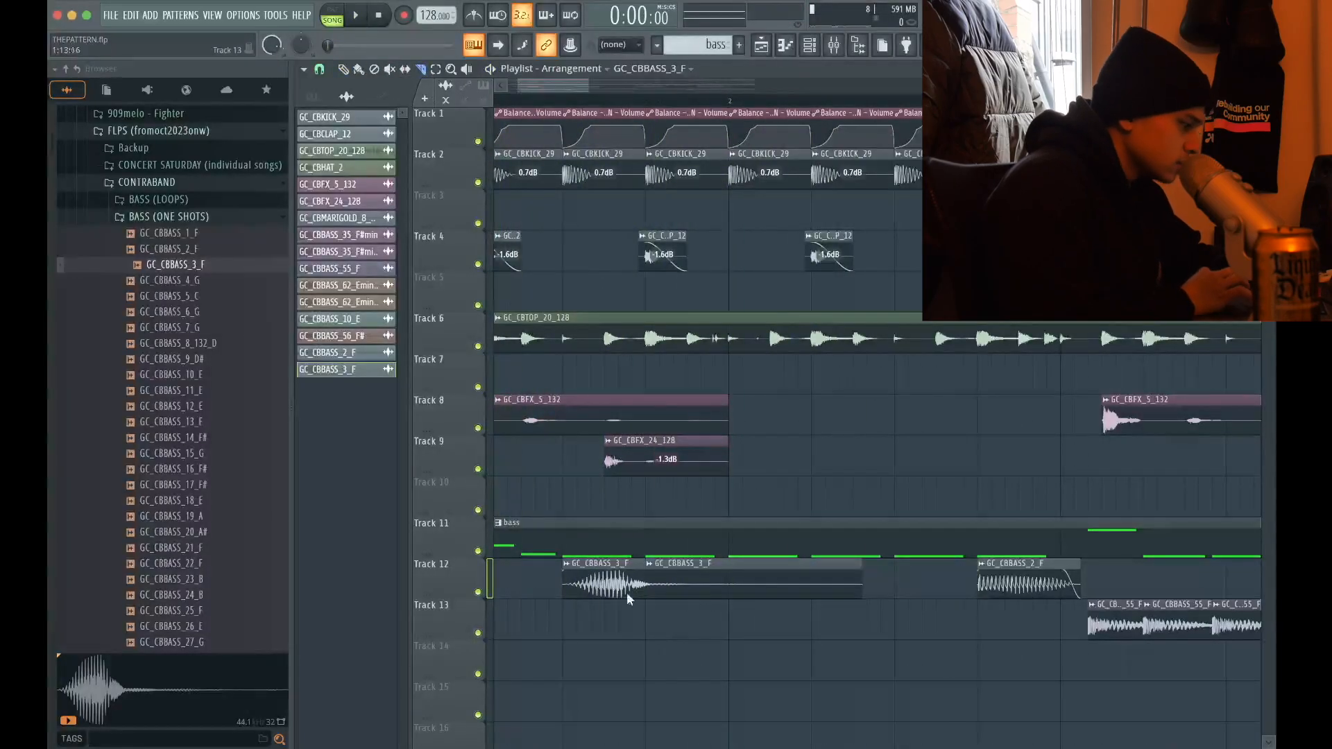
pyautogui.rightClick(651, 579)
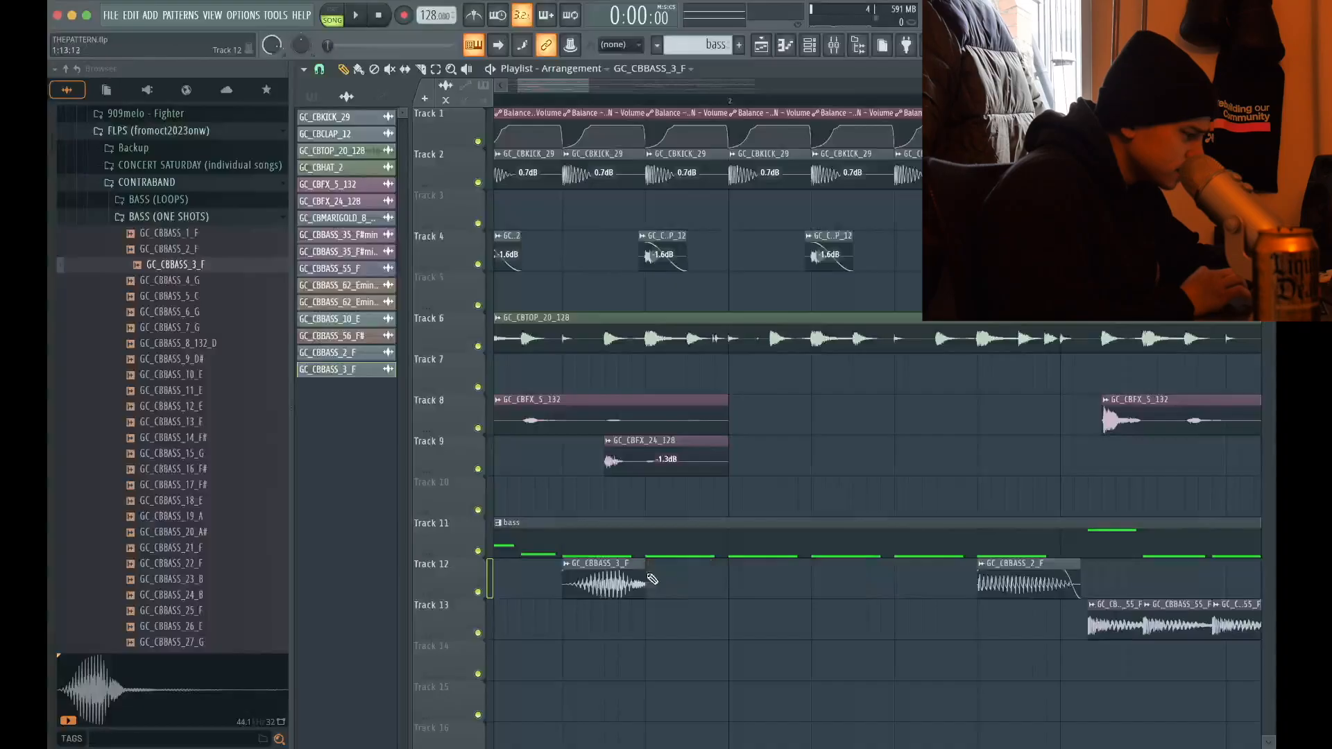
pyautogui.press('space')
pyautogui.scroll(-4, 610, 577)
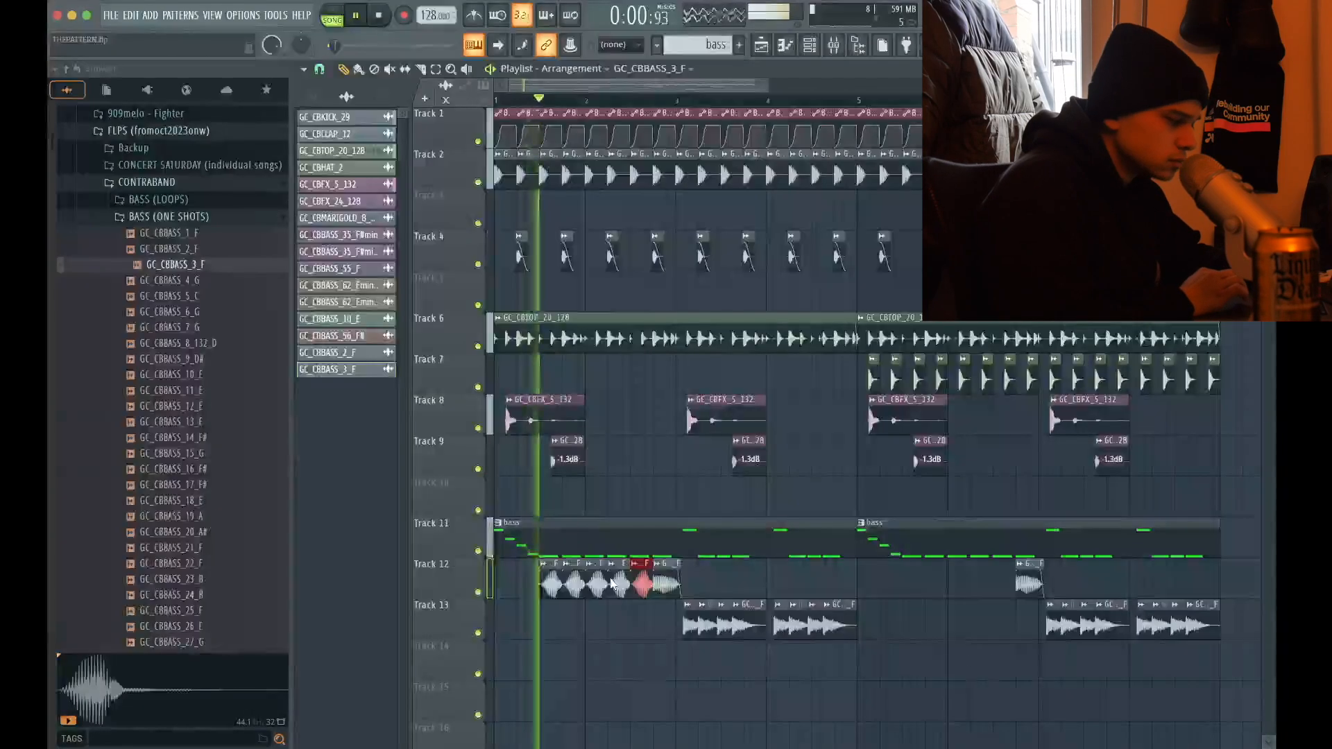
pyautogui.scroll(3, 610, 583)
pyautogui.scroll(-3, 638, 586)
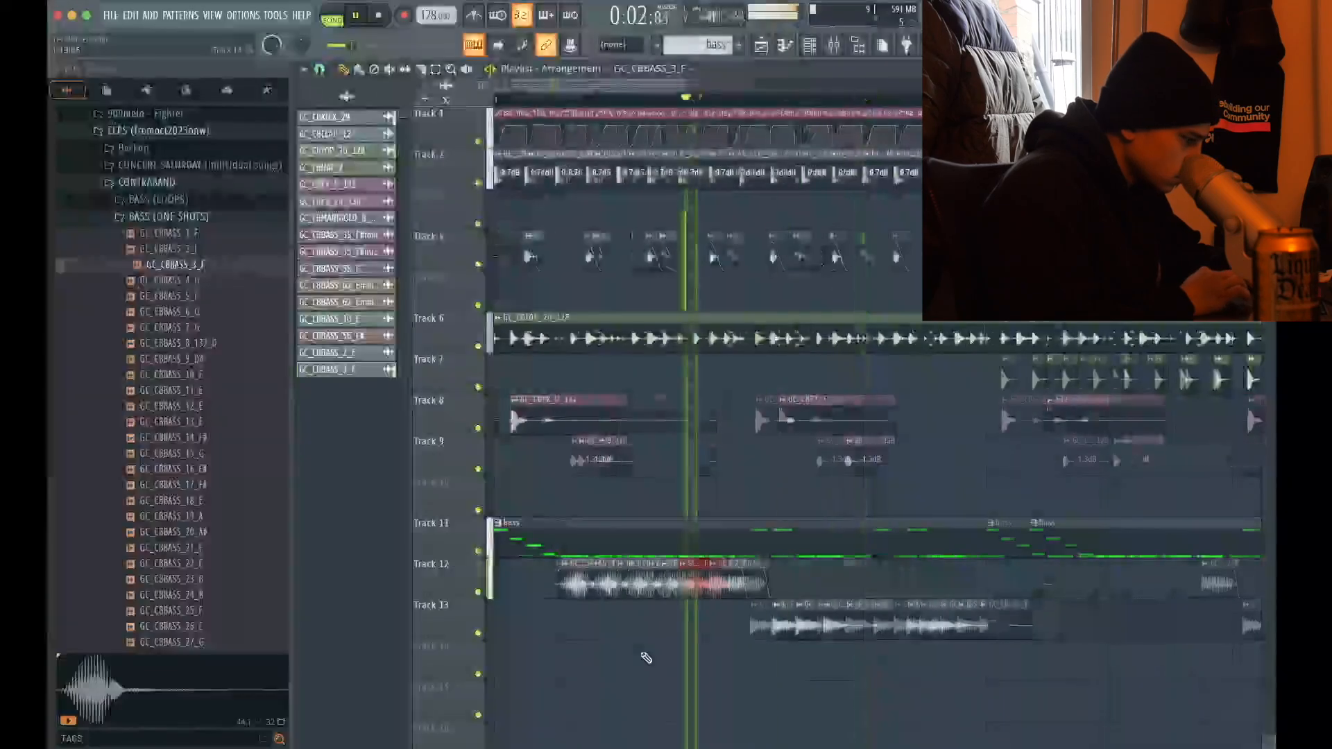
# Copy the five GC_CBBASS_3_F clips to the matching position in the second four-bar section on Track 12
pyautogui.moveTo(693, 583); pyautogui.dragTo(570, 582)
pyautogui.scroll(-2, 714, 705)
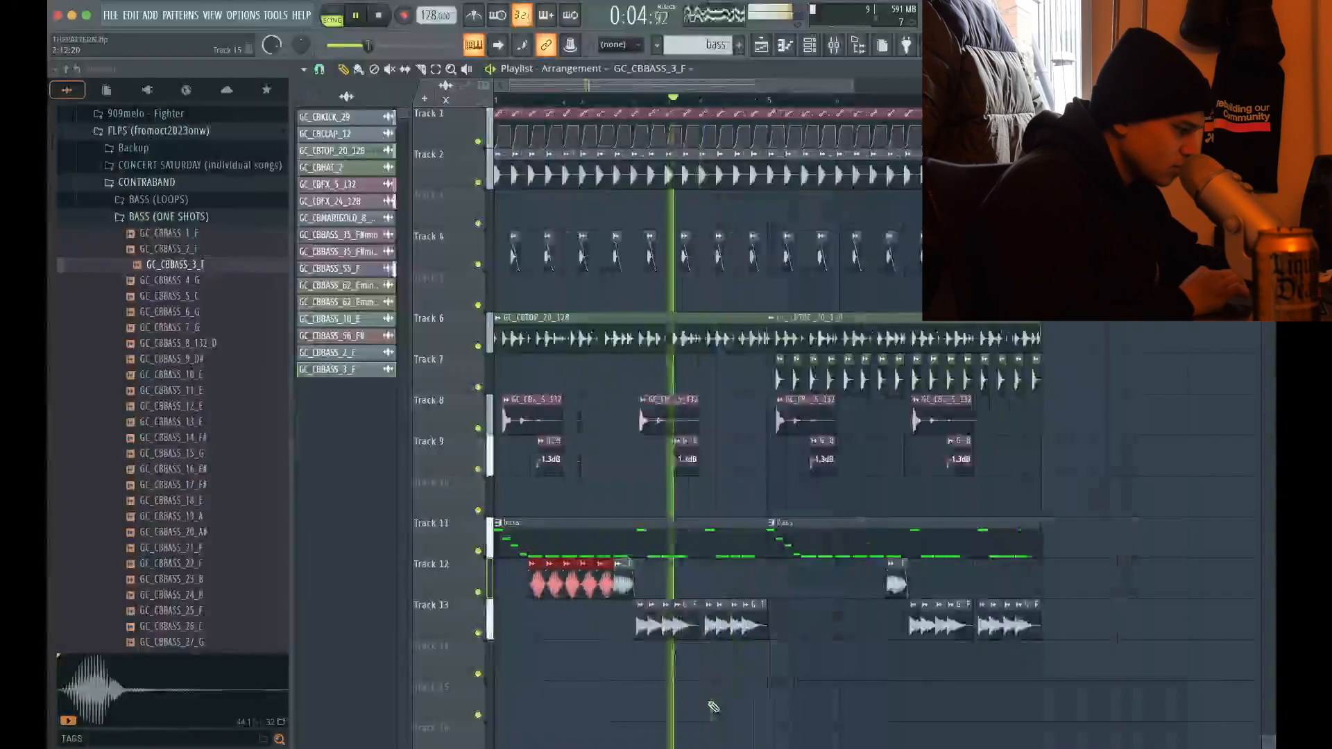
pyautogui.scroll(5, 794, 607)
pyautogui.hotkey('ctrl', 'v')
pyautogui.scroll(-5, 794, 602)
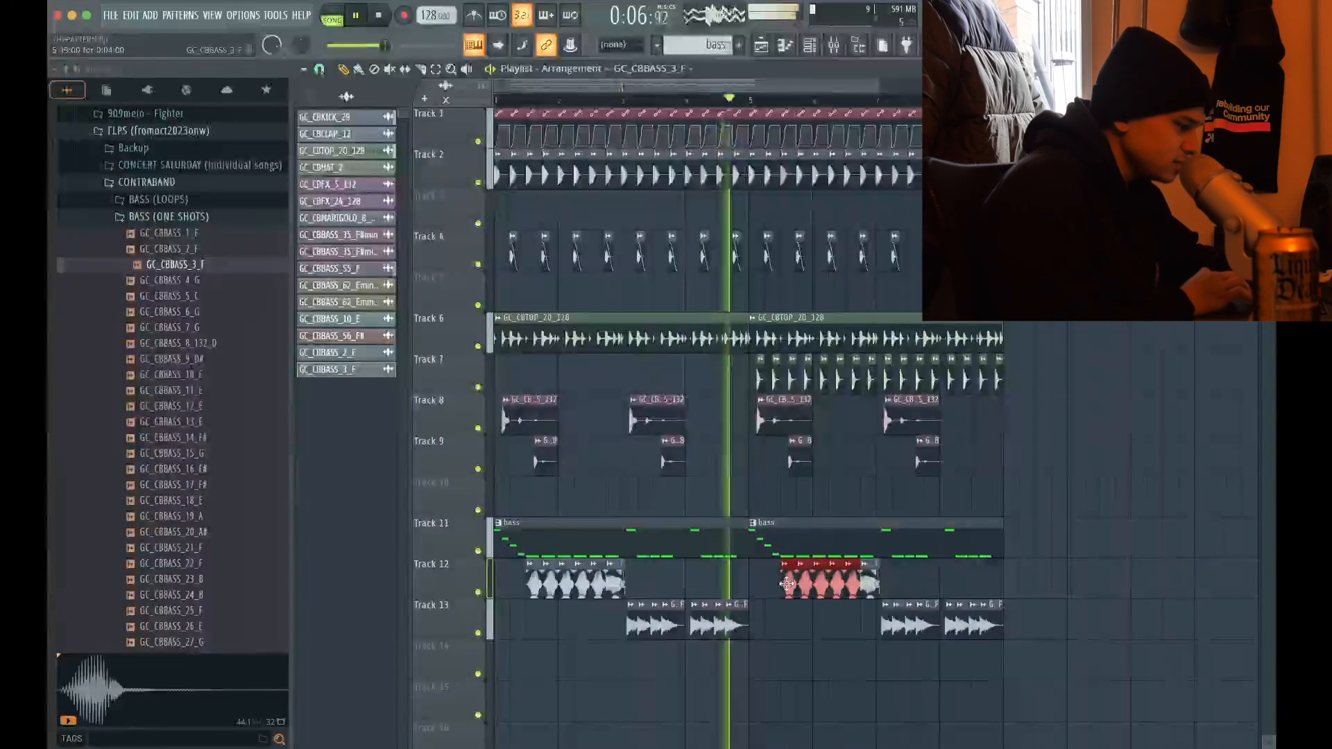
# Assign GC_CBBASS_3_F to mixer track 17 and route it to the SIDECHAIN bus
pyautogui.doubleClick(798, 585)
pyautogui.hotkey('ctrl', 'l')
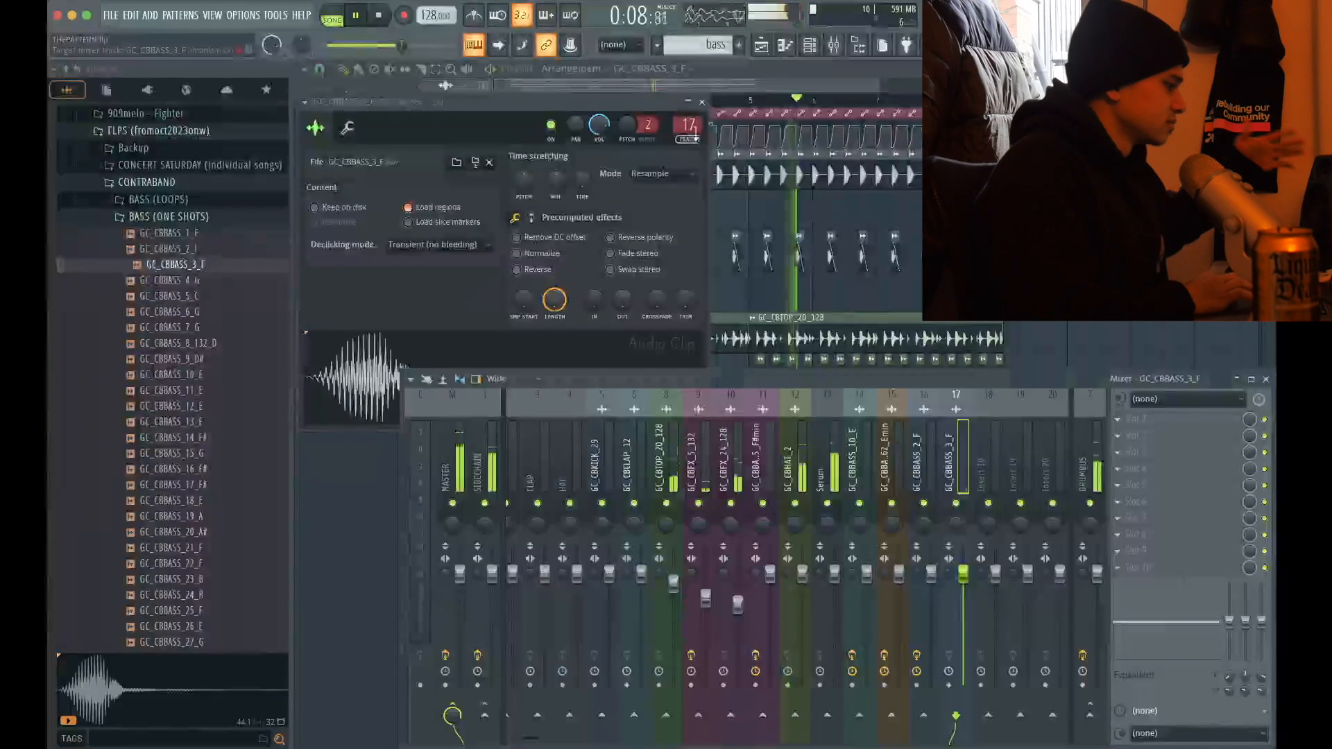
pyautogui.click(702, 102)
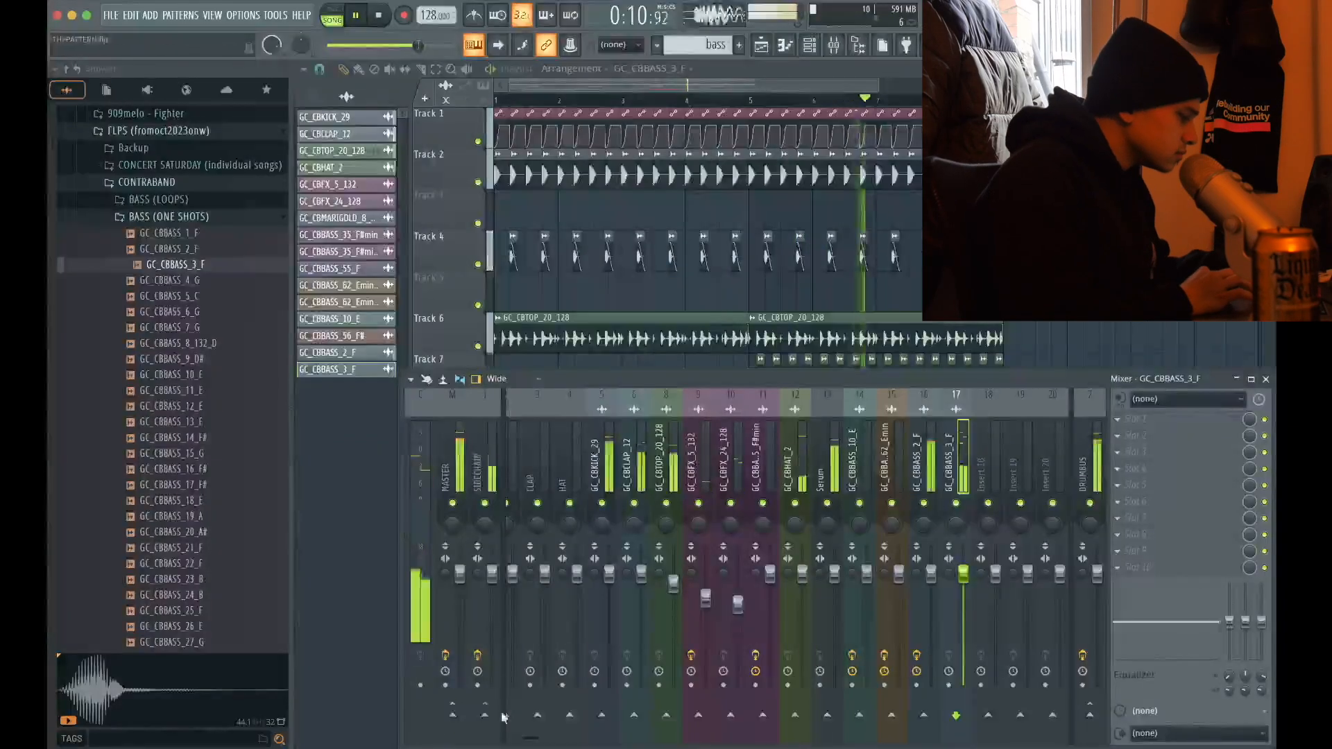
pyautogui.scroll(-3, 472, 692)
pyautogui.scroll(3, 409, 716)
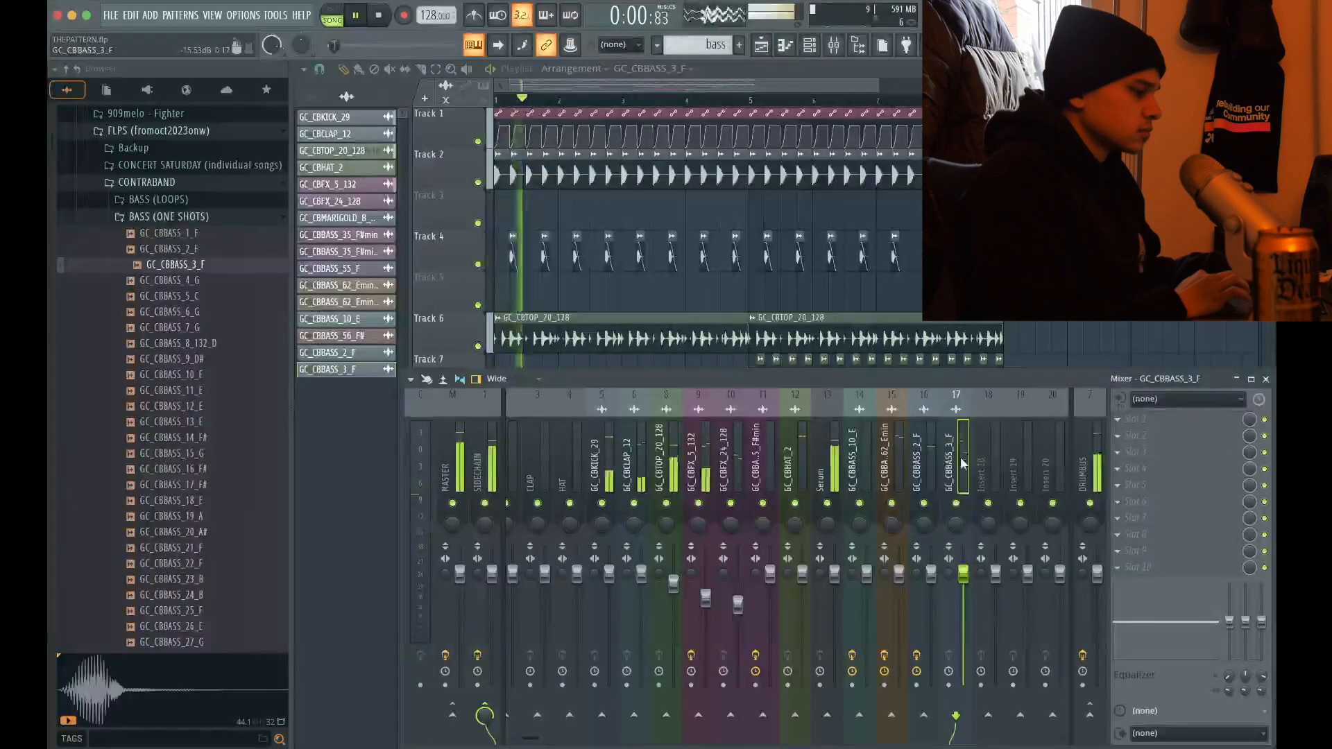
# Solo the GC_CBBASS_3_F mixer track, add Fruity parametric EQ 2 with a low- and high-cut preset and raise its low-cut frequency
pyautogui.rightClick(957, 503)
pyautogui.click(1204, 419)
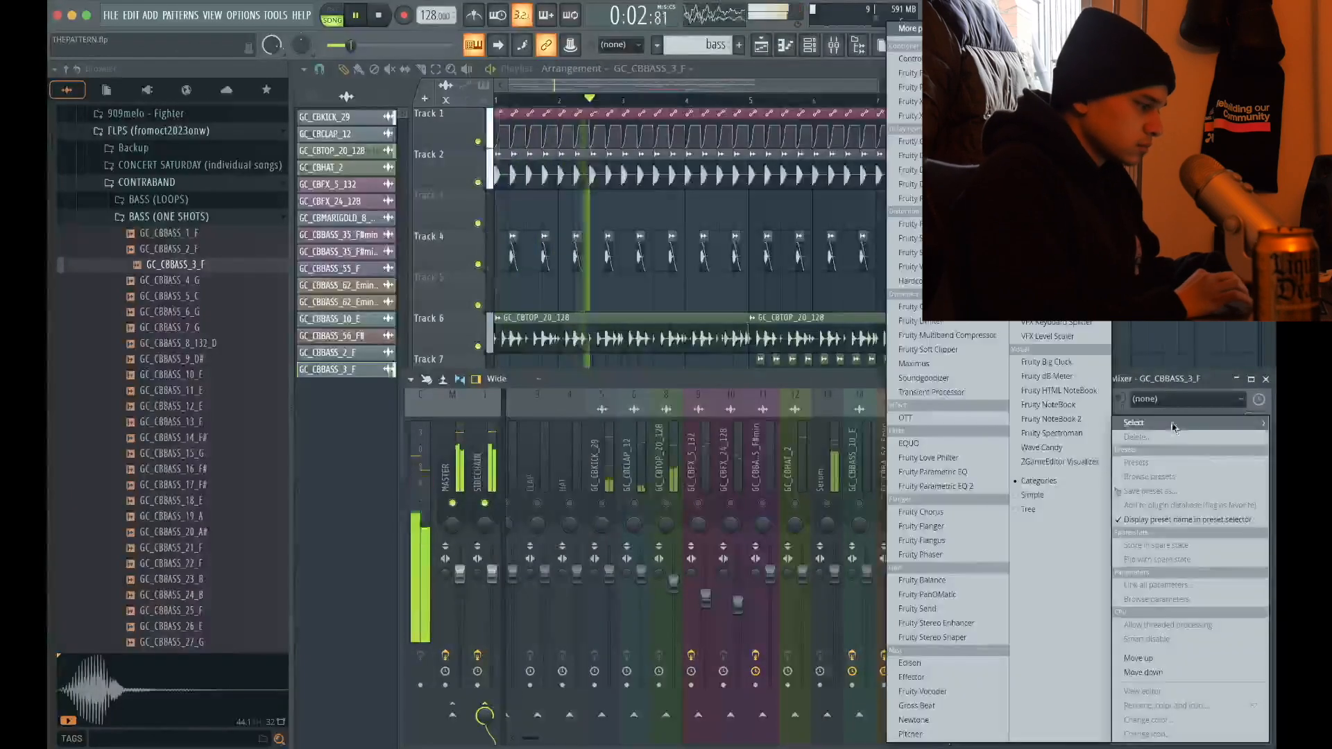
pyautogui.click(951, 482)
pyautogui.click(795, 189)
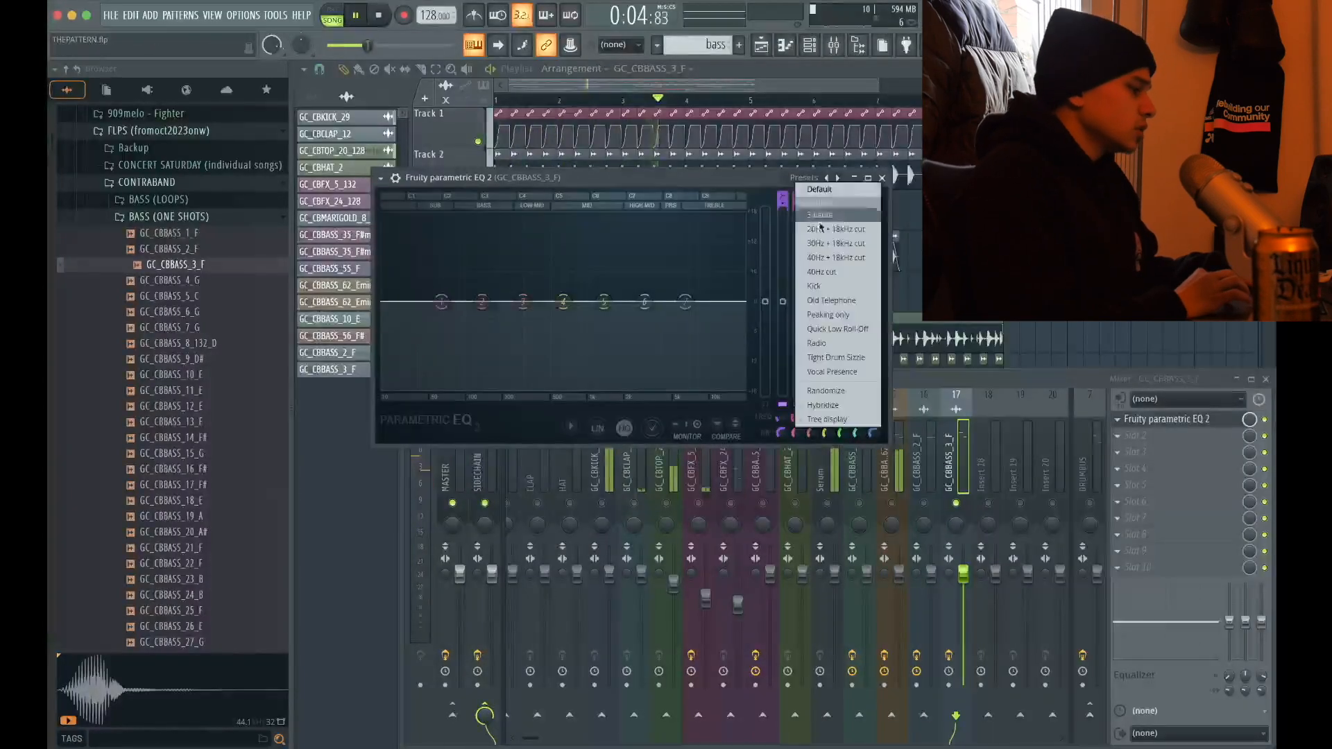
pyautogui.click(797, 240)
pyautogui.moveTo(452, 300); pyautogui.dragTo(469, 308)
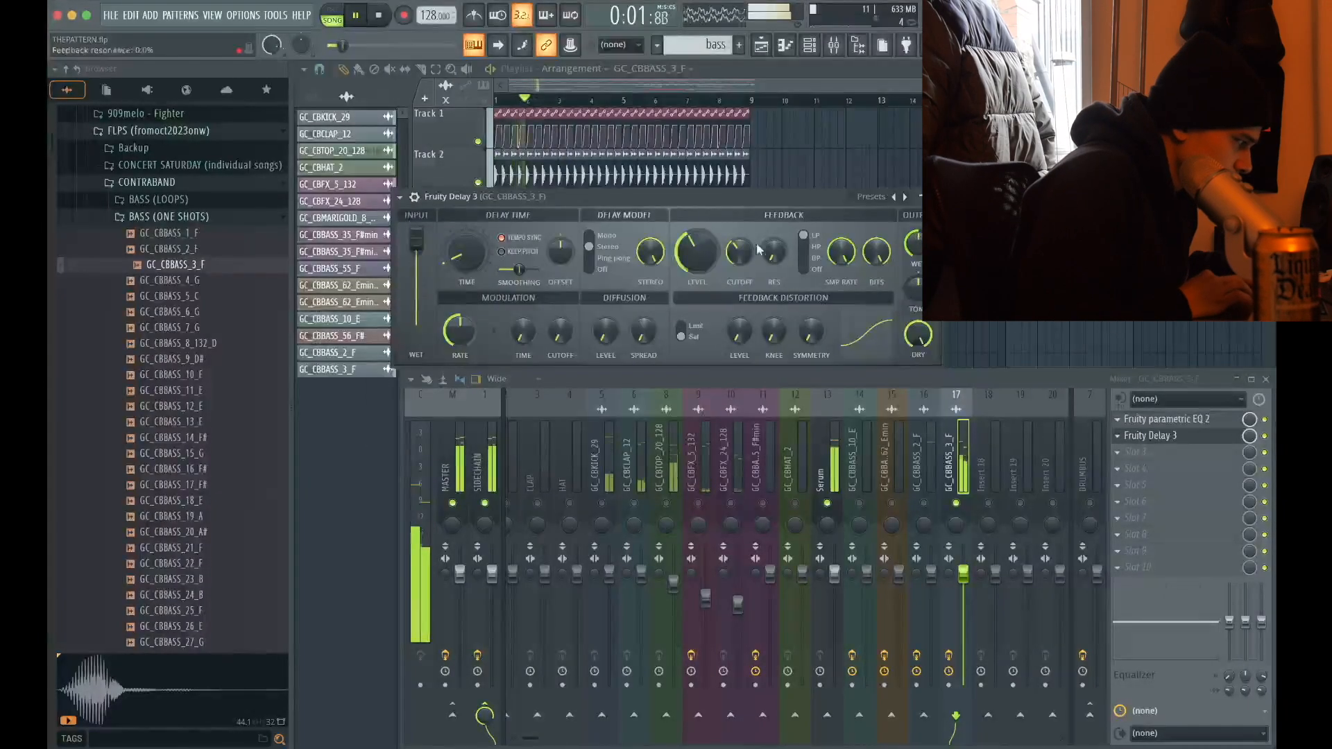
# Add Fruity Delay 3 and OTT to the GC_CBBASS_3_F mixer track, unsolo it and check the sound in the full mix
pyautogui.press('space')
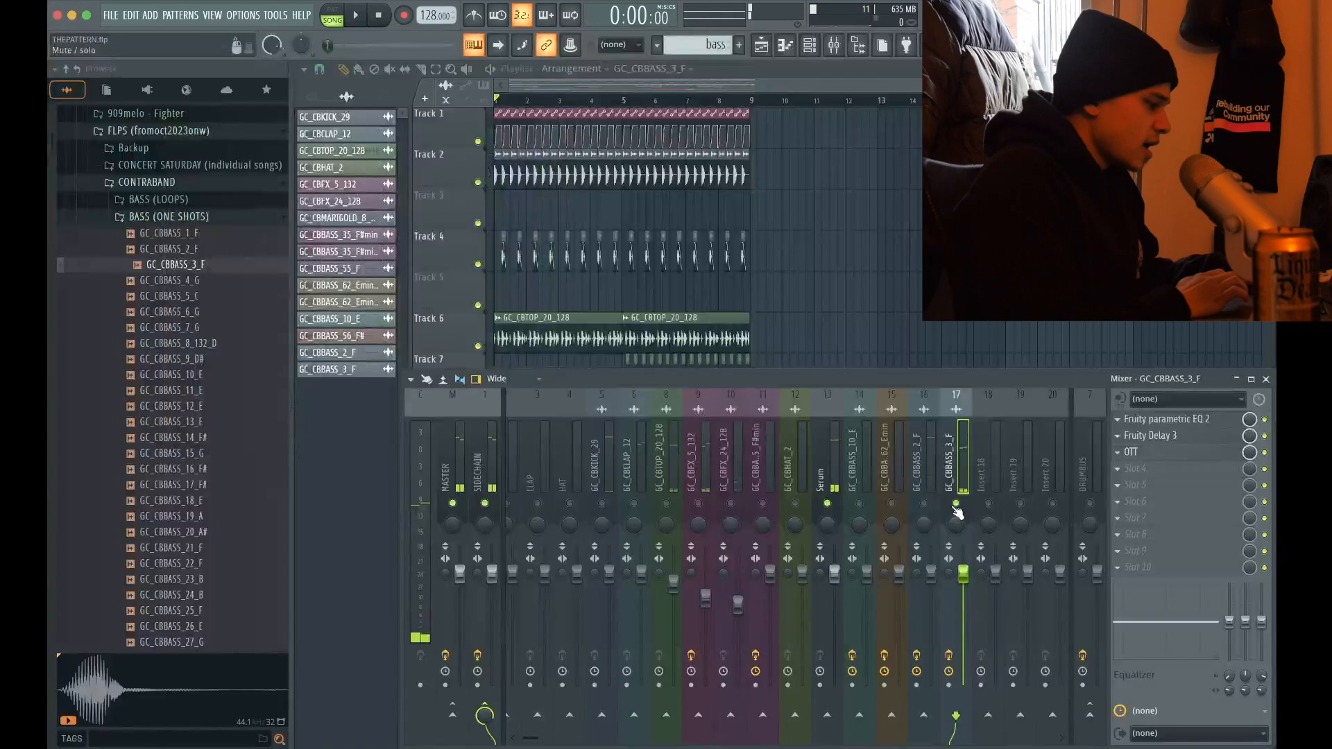
pyautogui.rightClick(955, 507)
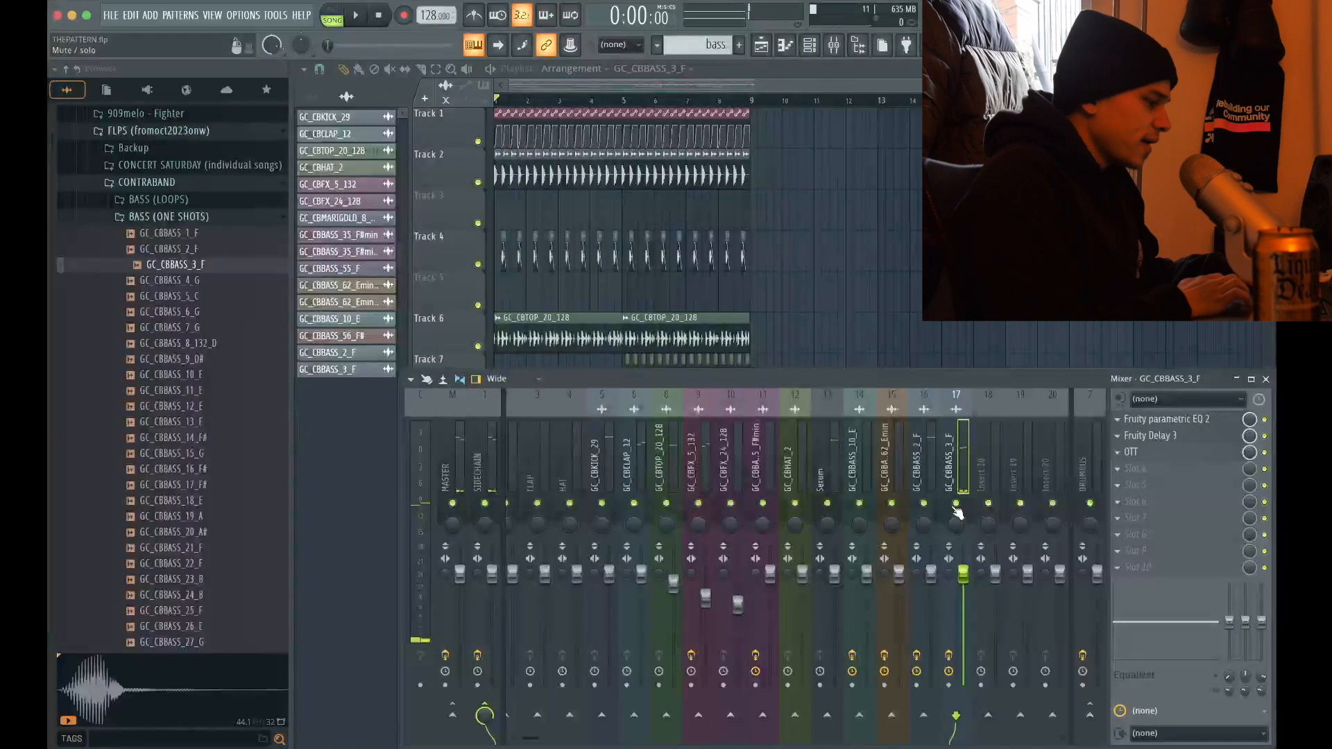
pyautogui.click(1267, 380)
pyautogui.scroll(5, 476, 490)
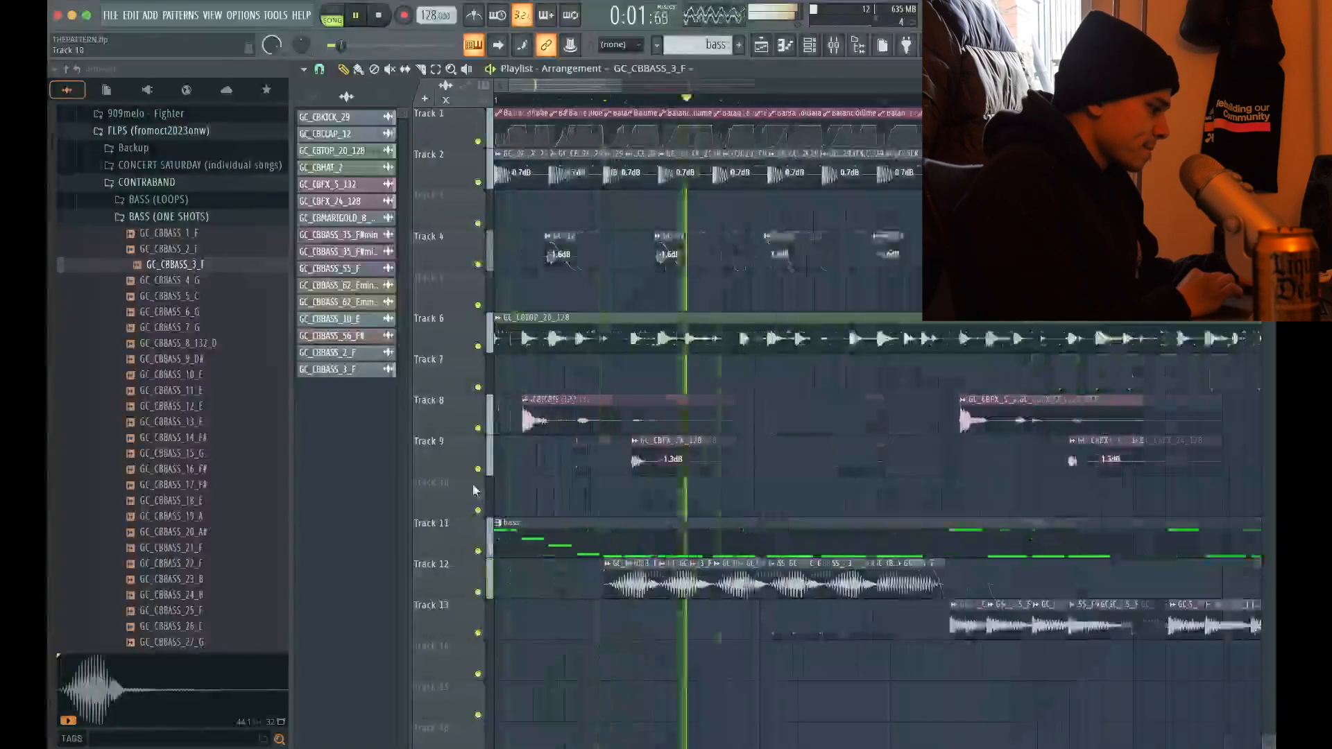
pyautogui.click(841, 49)
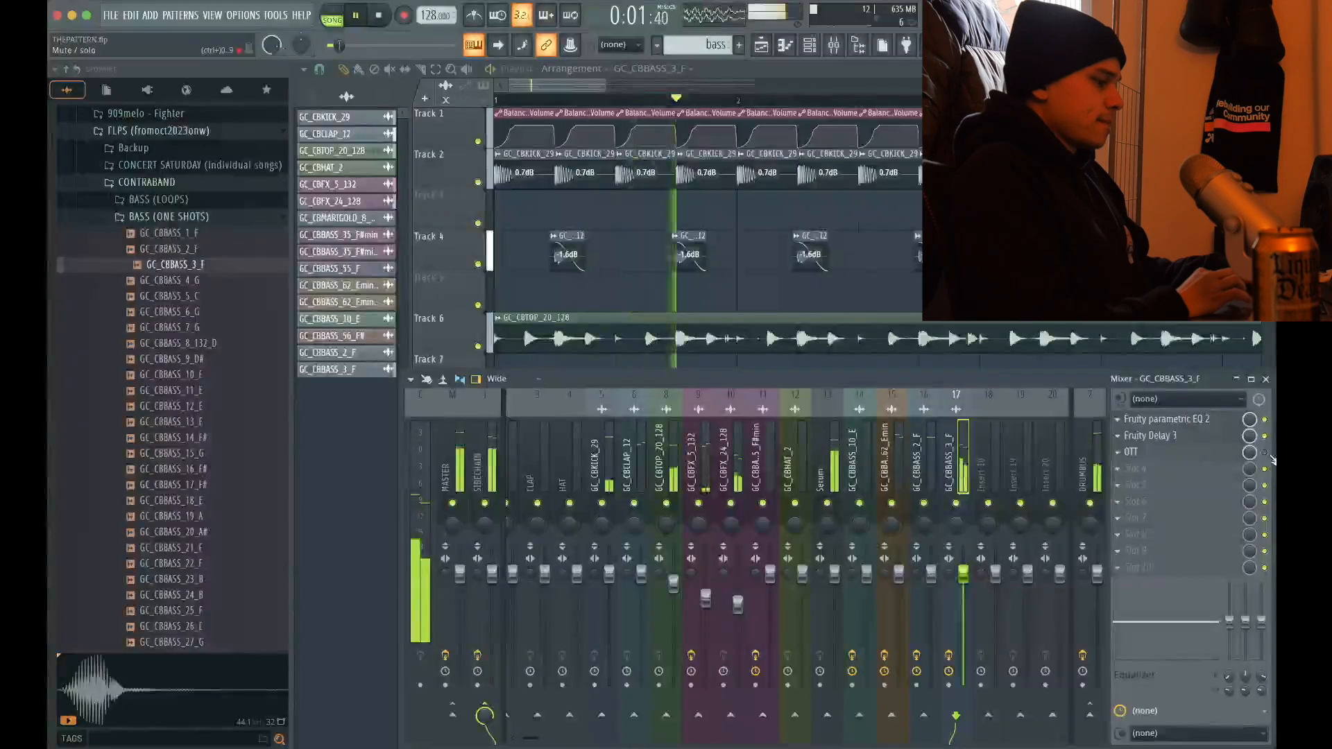
pyautogui.press('space')
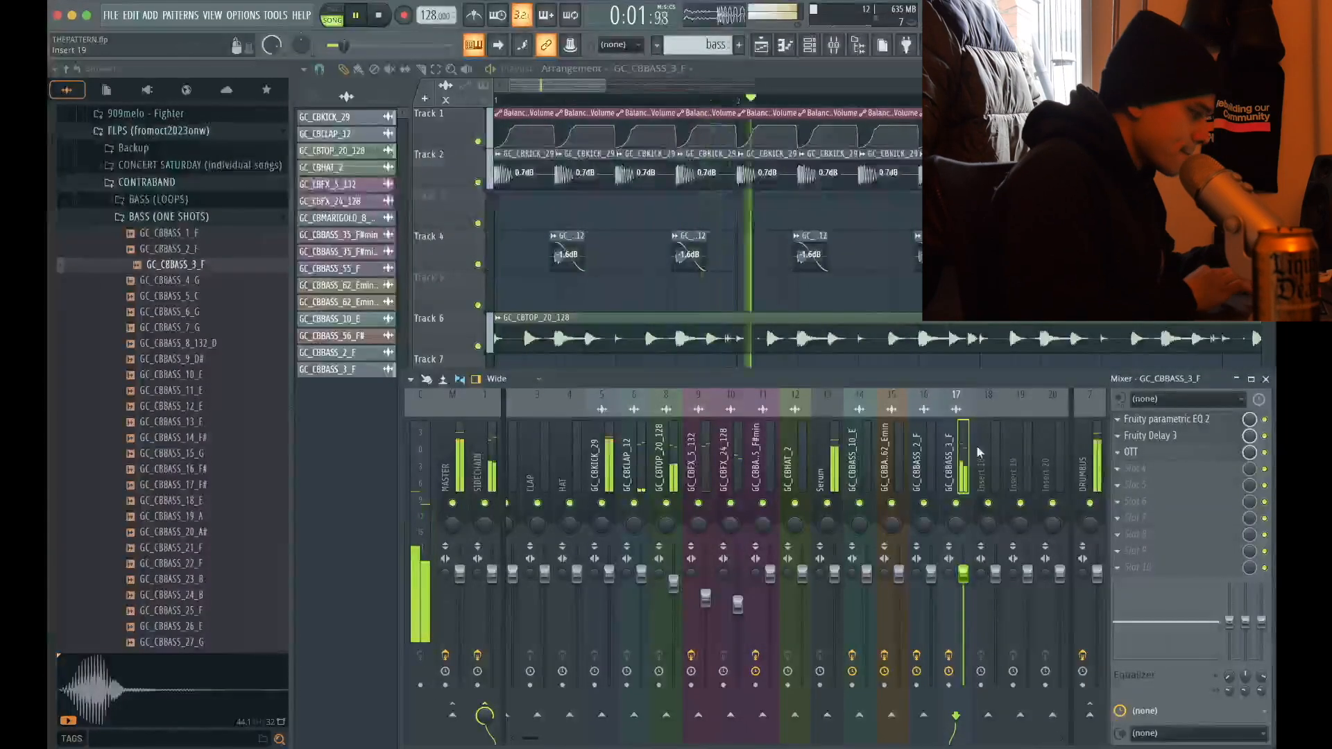
# Add a second Serum instrument and load the METAMORPHOSIS preset BASS - BUTTERFLY
pyautogui.click(456, 442)
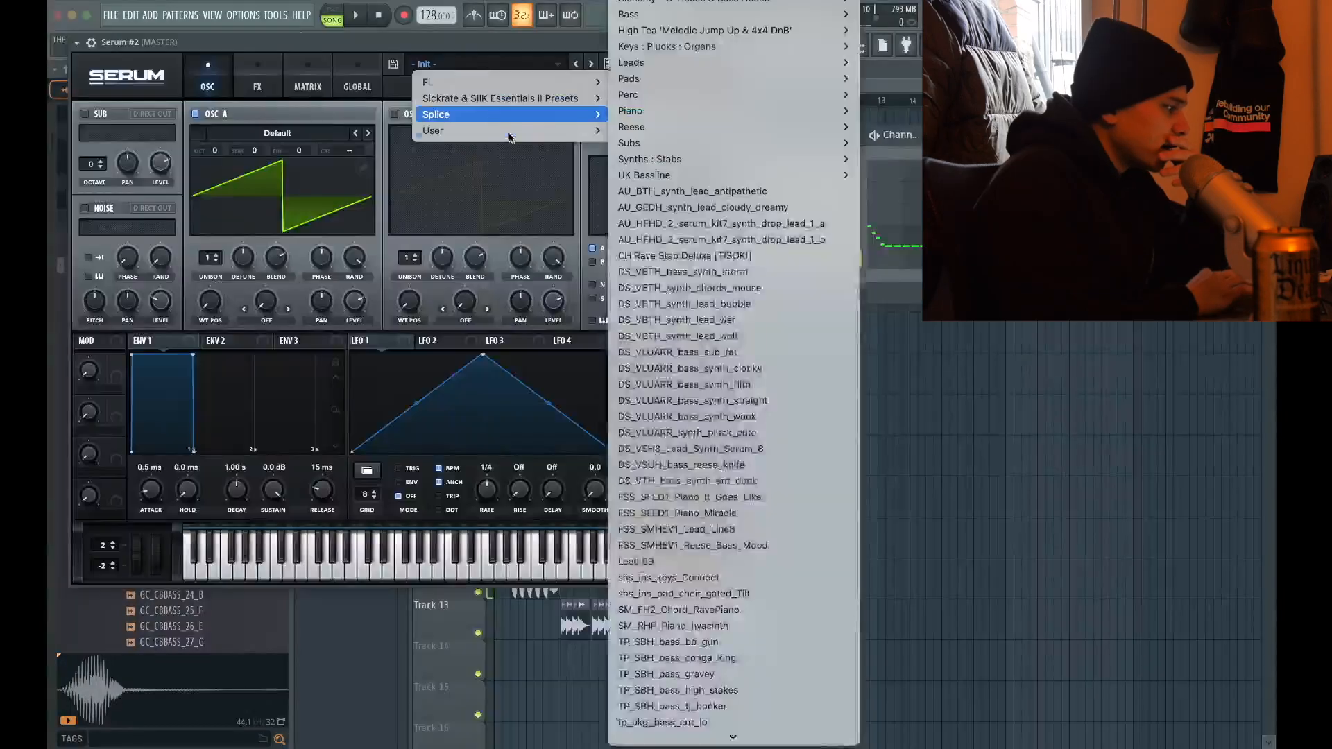
pyautogui.moveTo(510, 130)
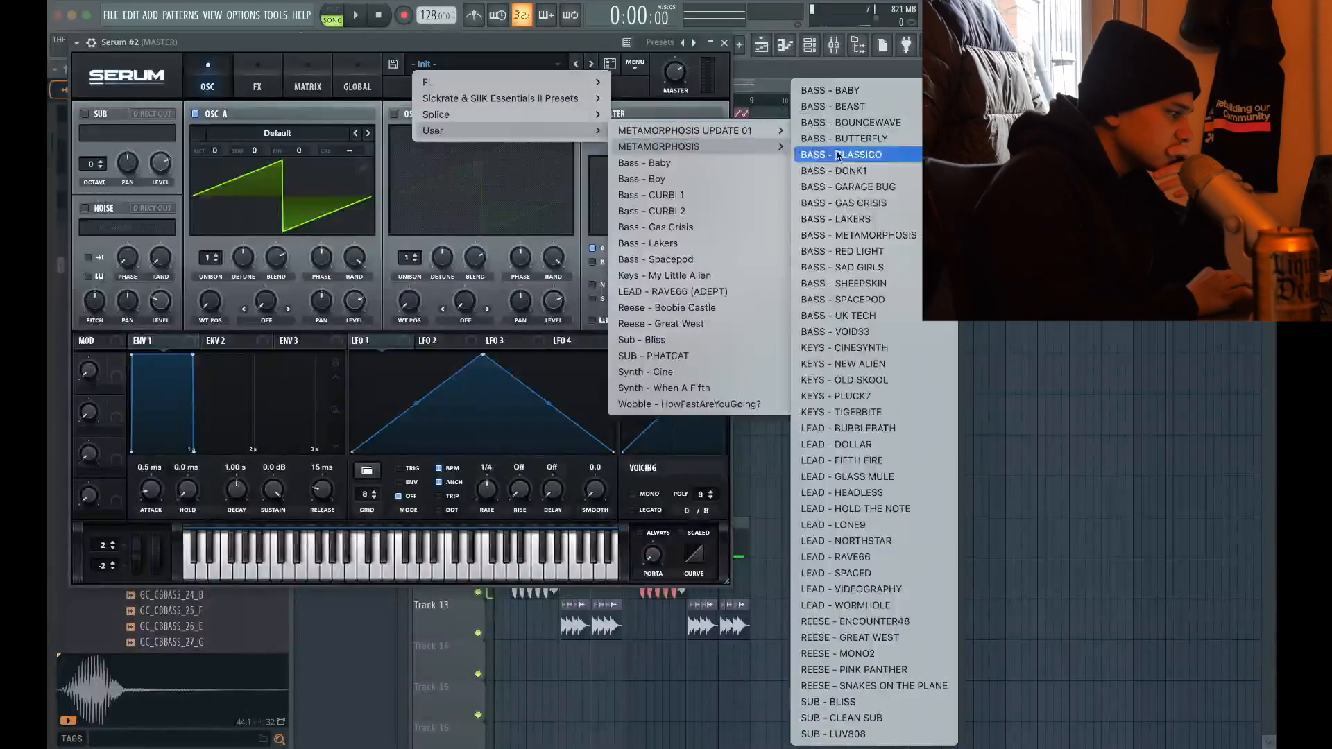
pyautogui.click(839, 139)
pyautogui.click(724, 43)
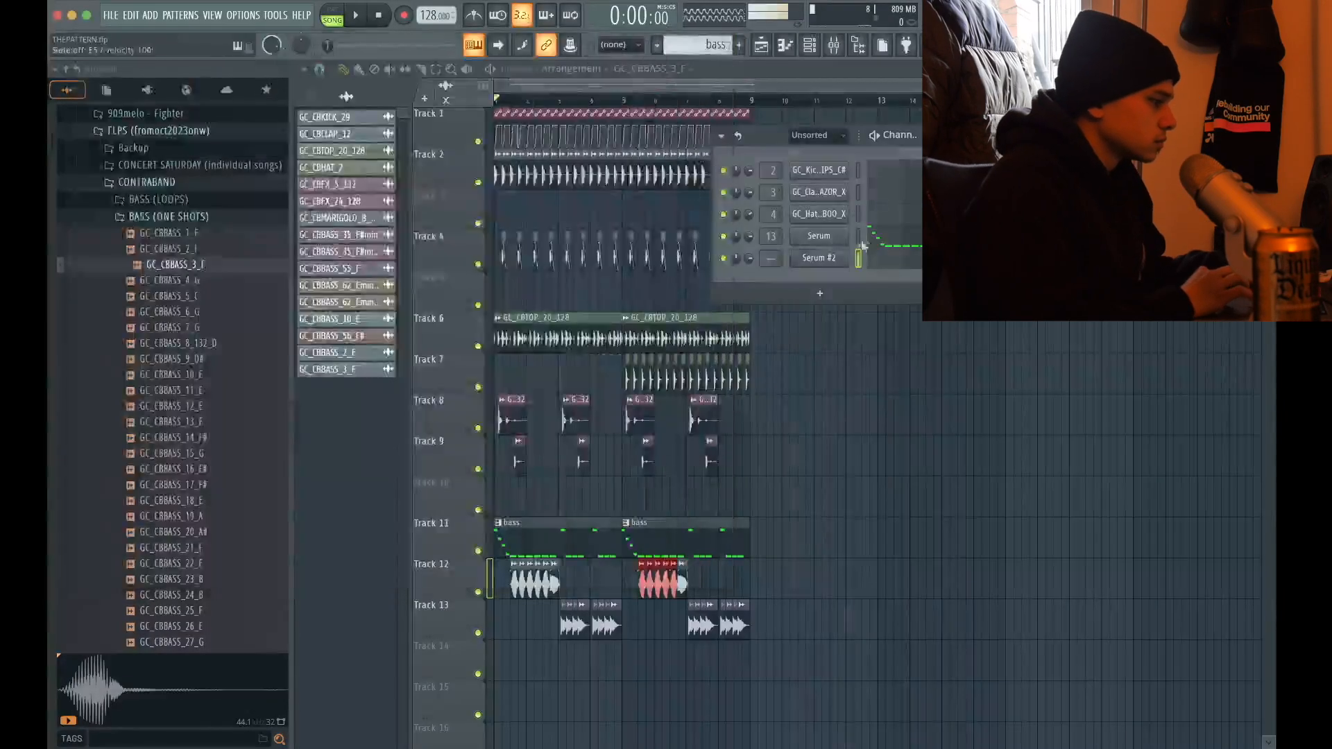
# Write a descending run of F5, C#5, A#4 and F#4 at half-beat spacing in bar 1 of Serum #2
pyautogui.click(882, 262)
pyautogui.scroll(4, 452, 236)
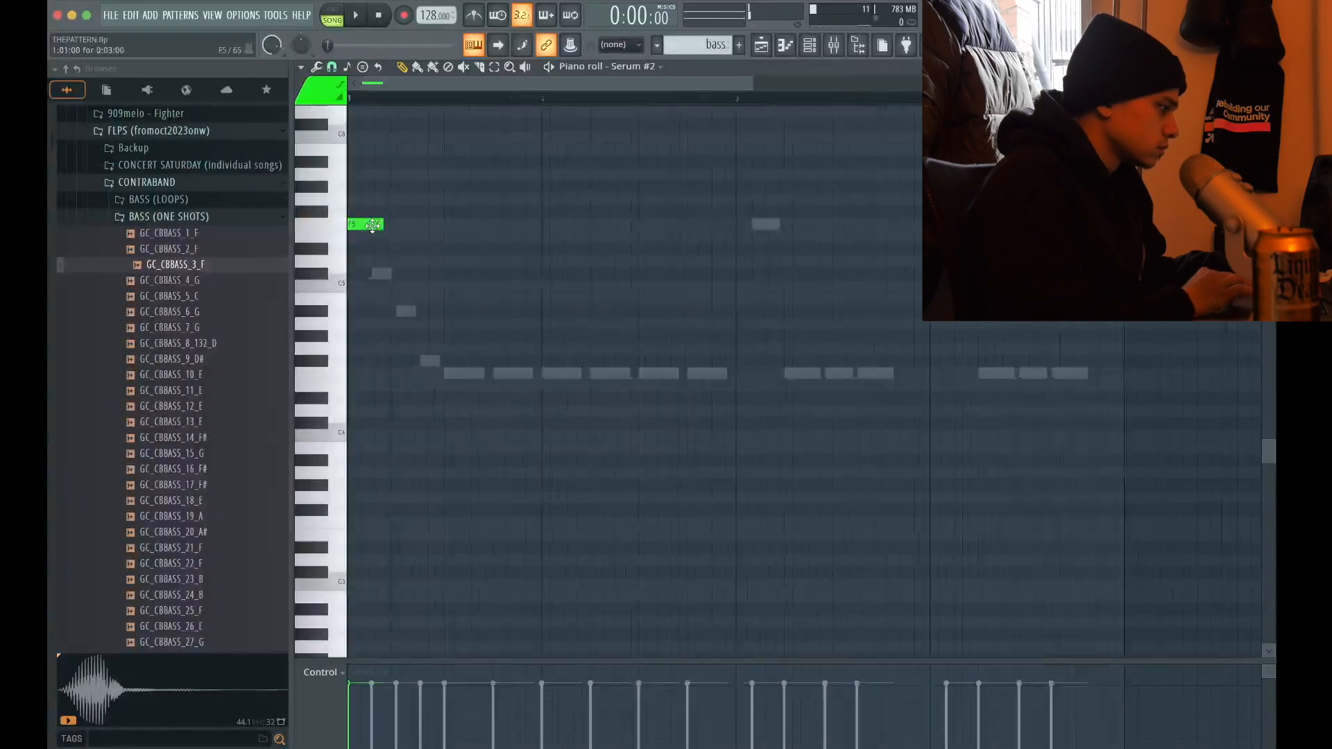
pyautogui.press('space')
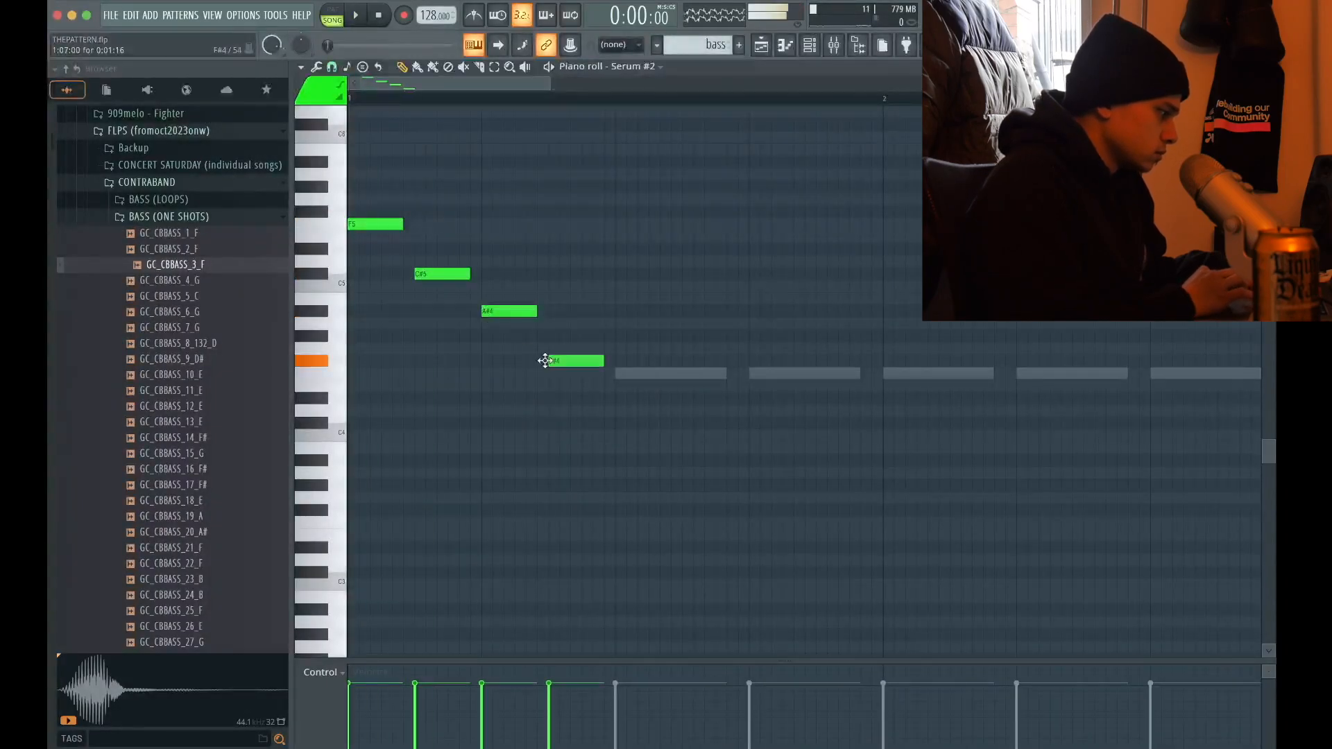
pyautogui.scroll(-3, 545, 363)
pyautogui.moveTo(550, 420); pyautogui.dragTo(343, 99)
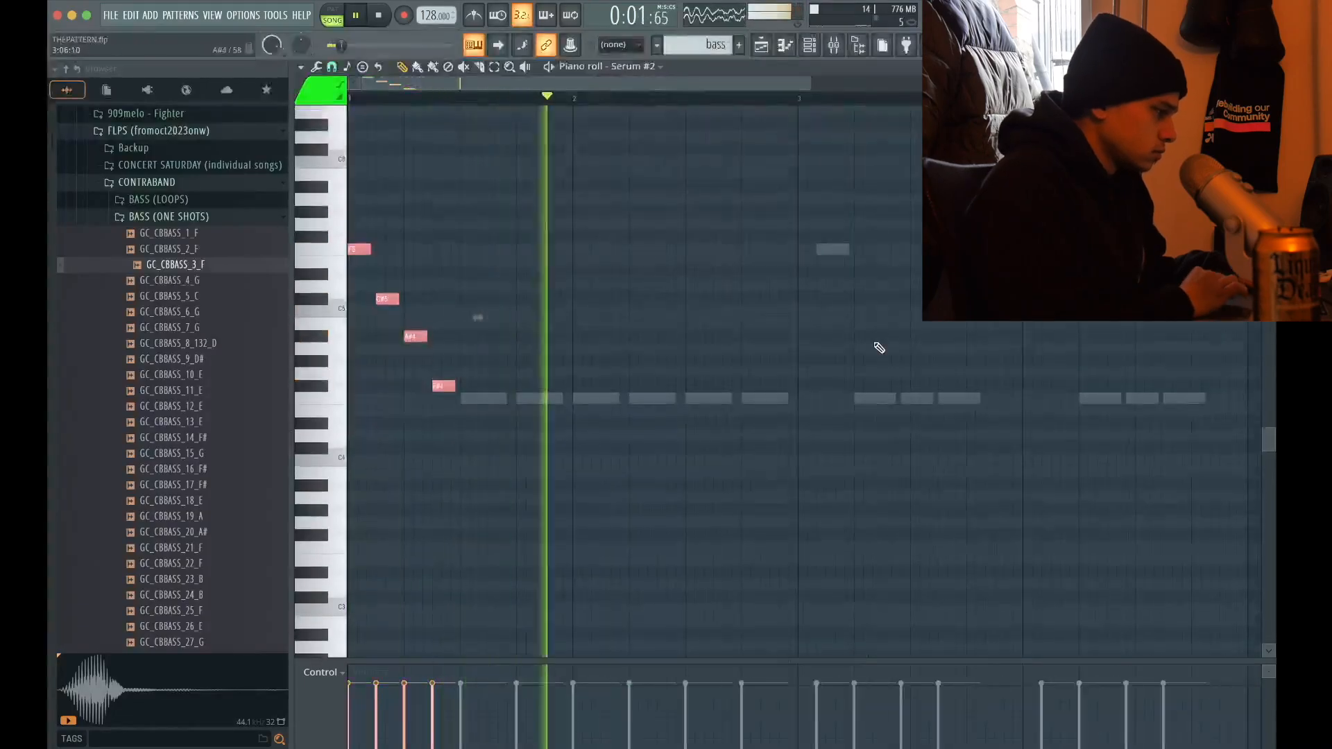
pyautogui.scroll(-3, 879, 347)
# Assign Serum #2 to mixer track 18 and route it to the SIDECHAIN bus
pyautogui.press('F7')
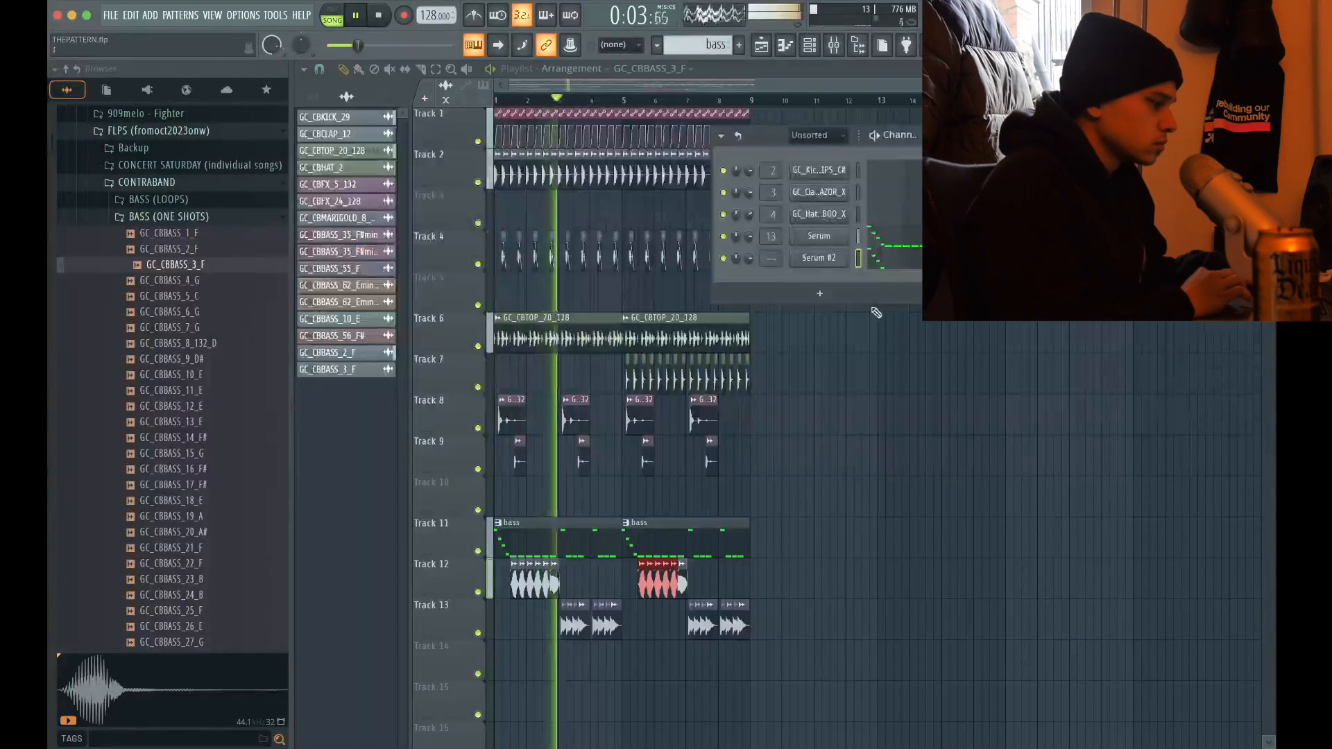
pyautogui.click(833, 263)
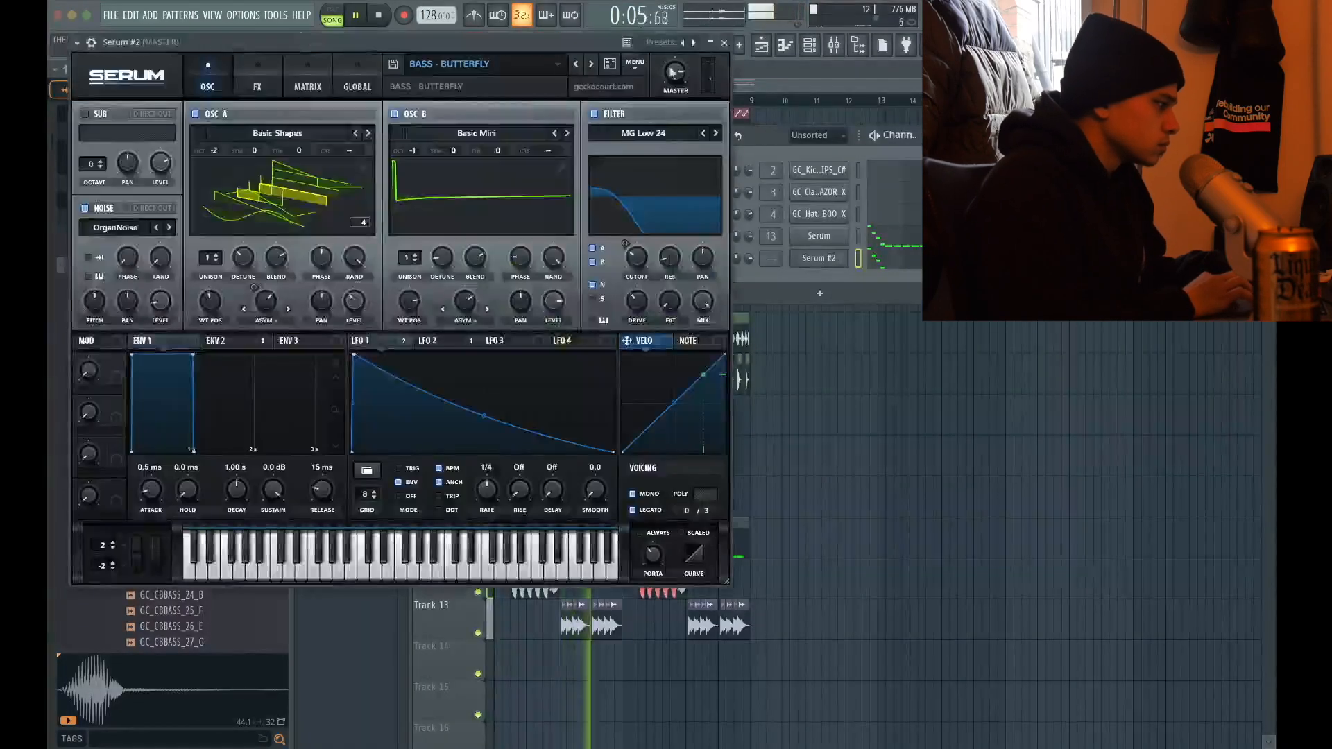
pyautogui.moveTo(95, 51); pyautogui.dragTo(94, 84)
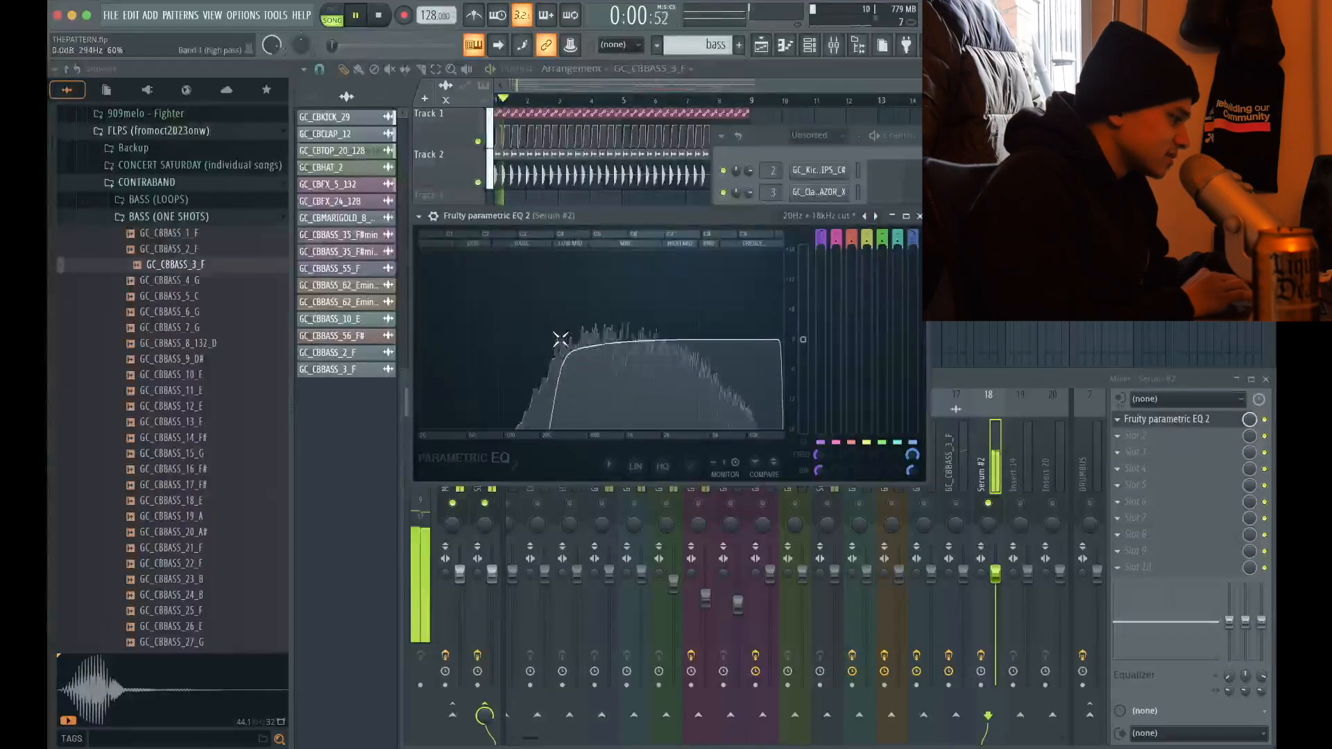
# Give the Serum #2 mixer track a Fruity parametric EQ 2 with the 20Hz + 18kHz cut preset, adjust its low cut and add OTT
pyautogui.moveTo(561, 339); pyautogui.dragTo(516, 339)
pyautogui.press('space')
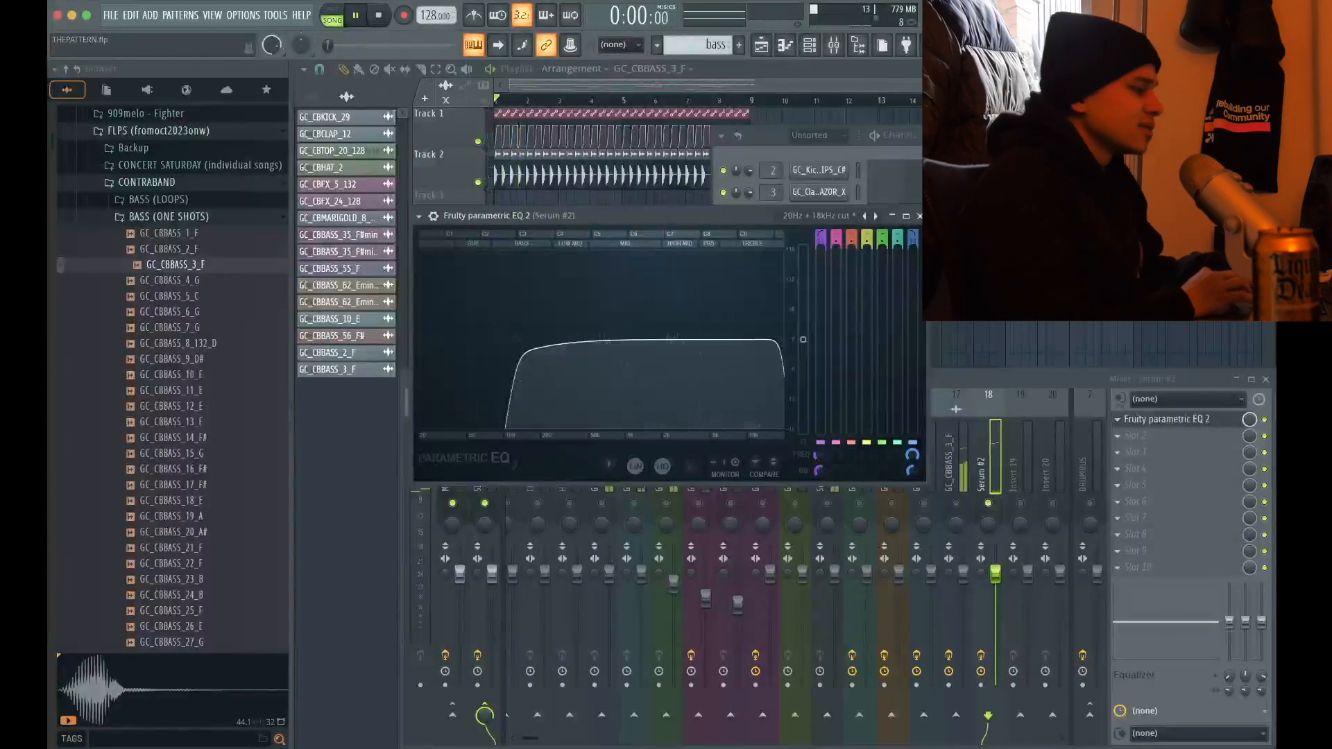
pyautogui.click(919, 216)
pyautogui.click(1146, 442)
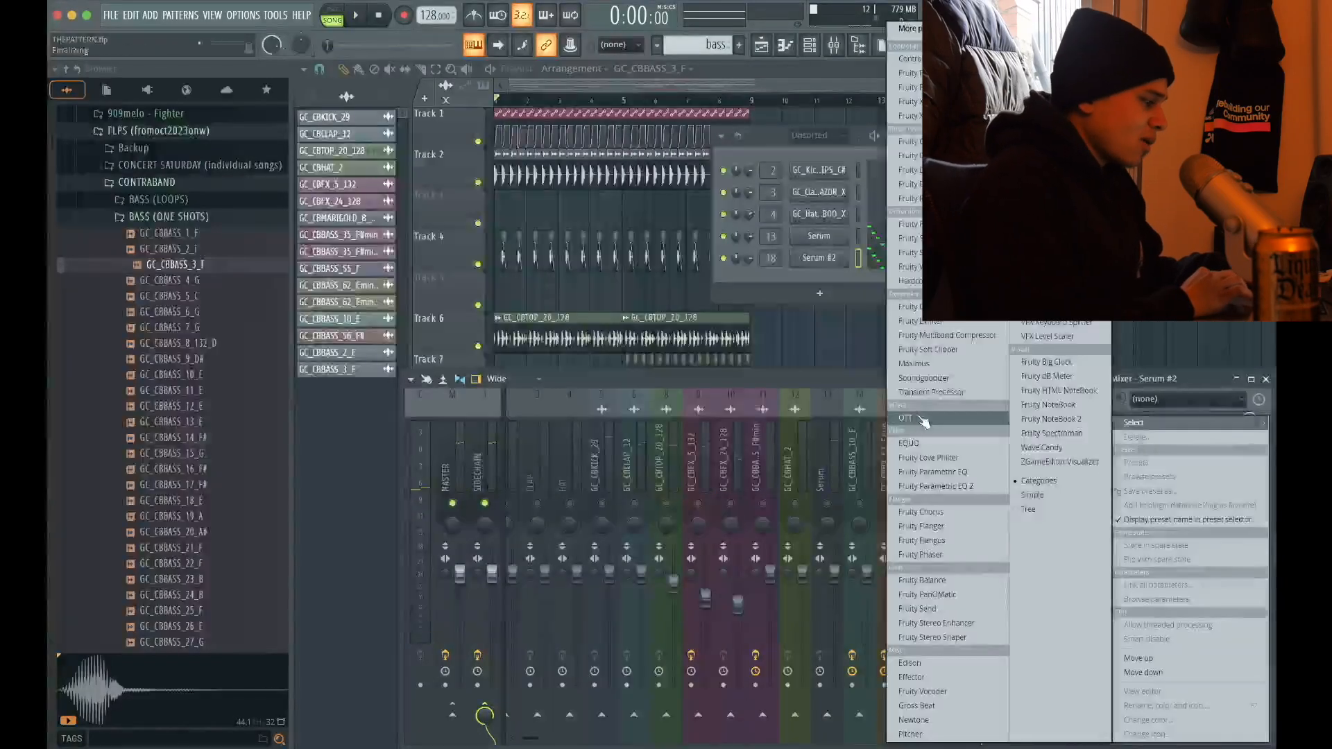
pyautogui.click(924, 421)
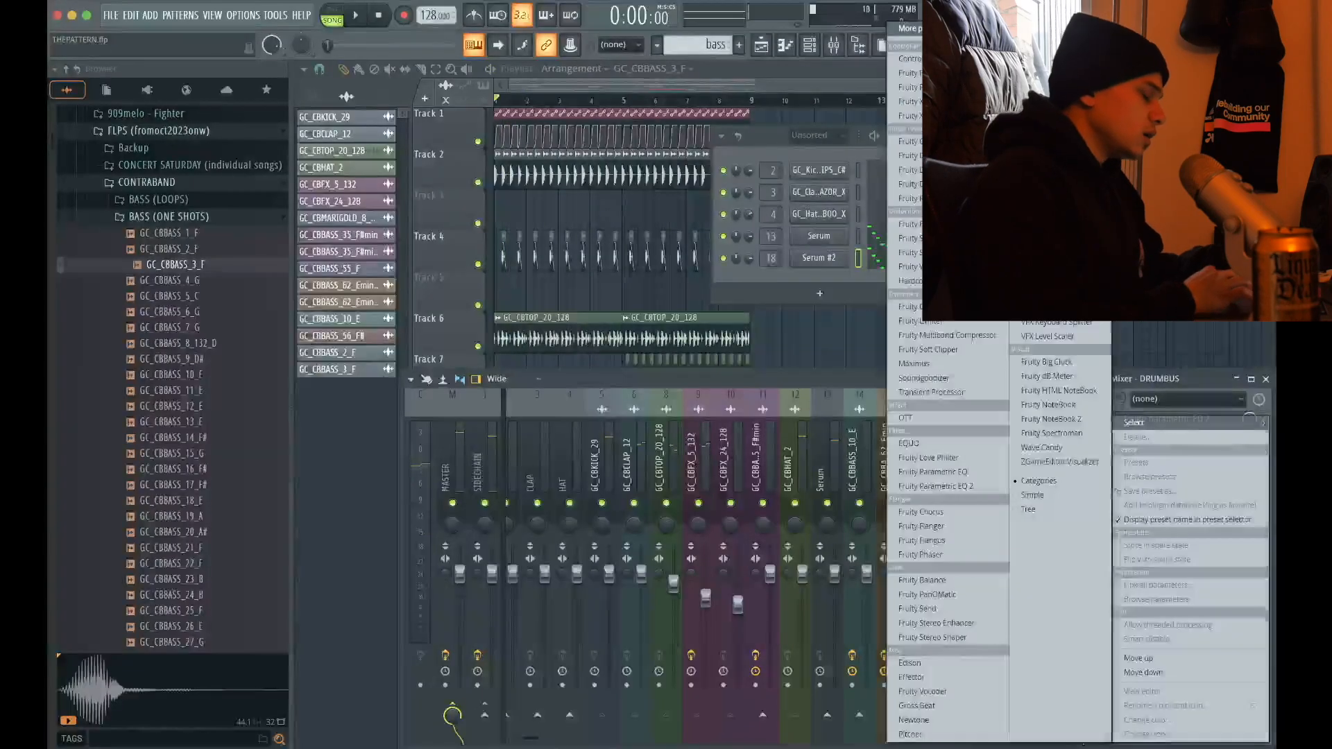
pyautogui.write('na')
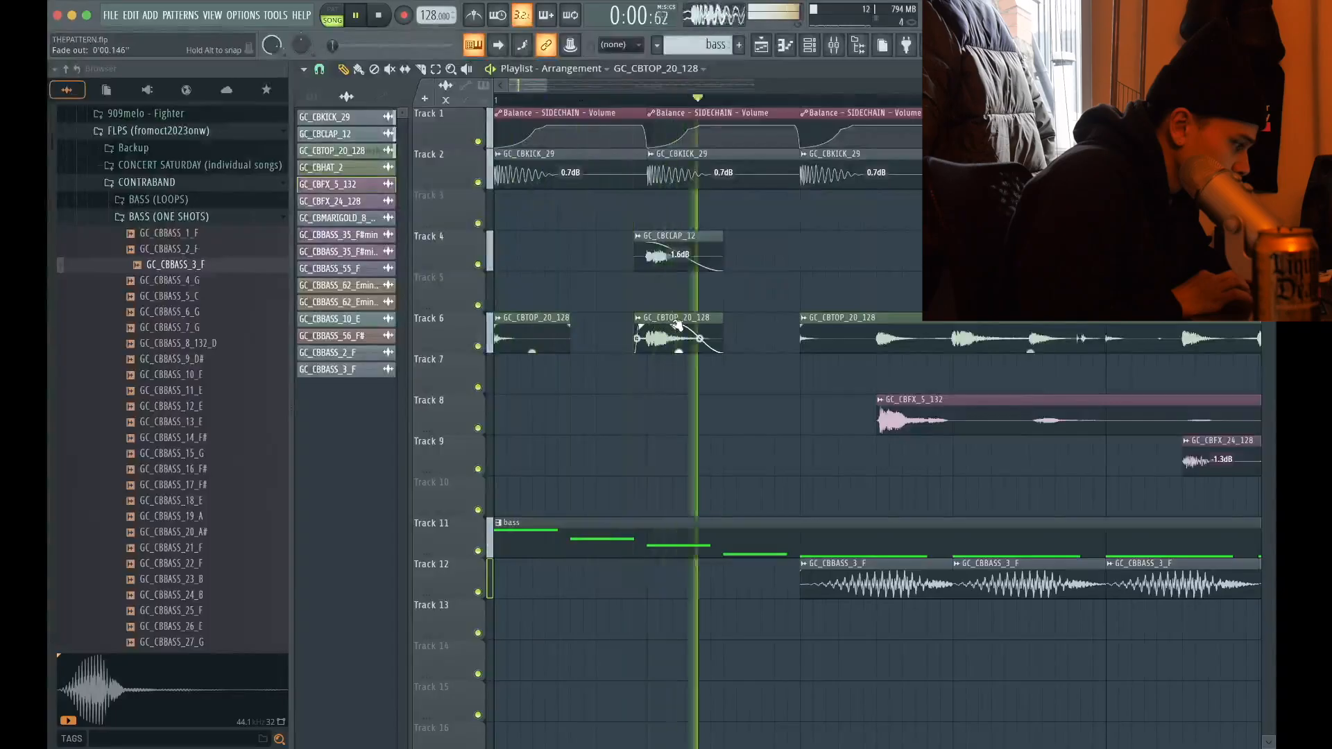
# Fade out the short GC_CBTOP_20_128 slice at beat 2 of bar 1 and move the first GC_CBFX_24_128 clip to the off-beat after beat 2
pyautogui.moveTo(688, 327); pyautogui.dragTo(644, 327)
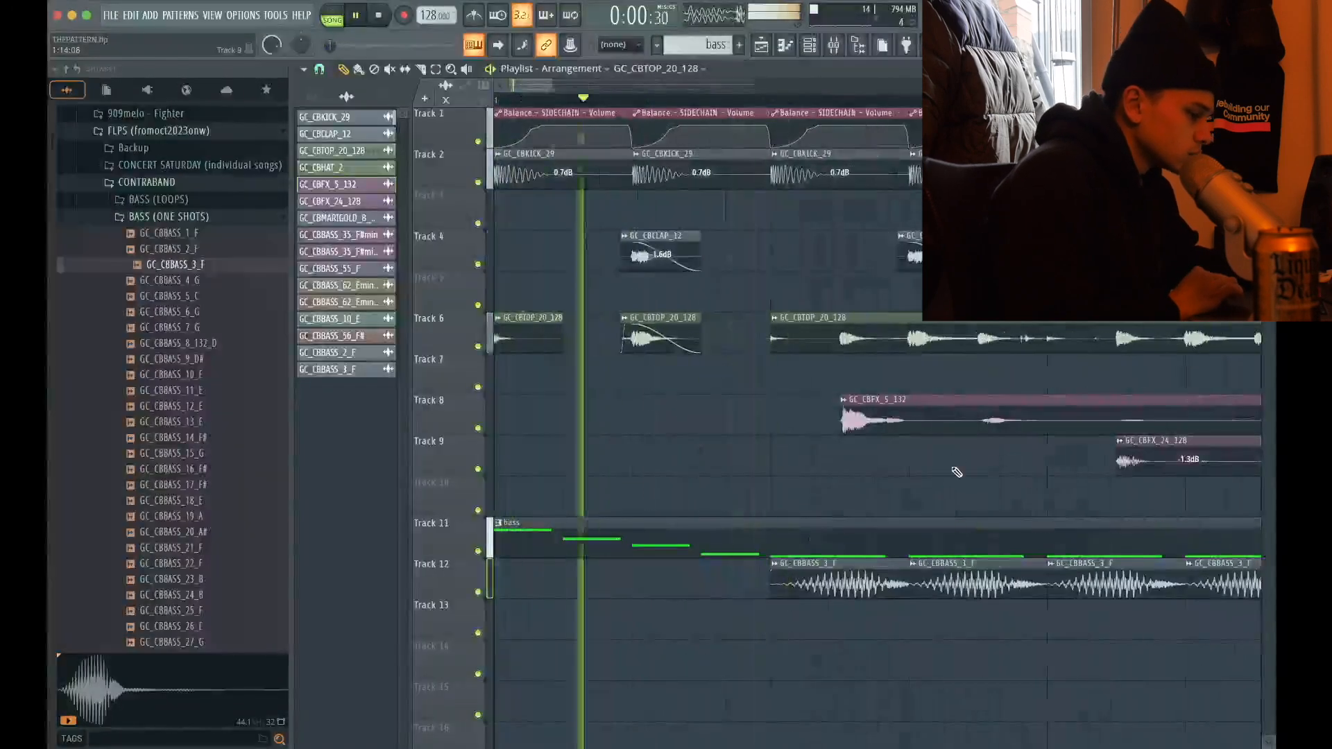
pyautogui.scroll(-2, 964, 465)
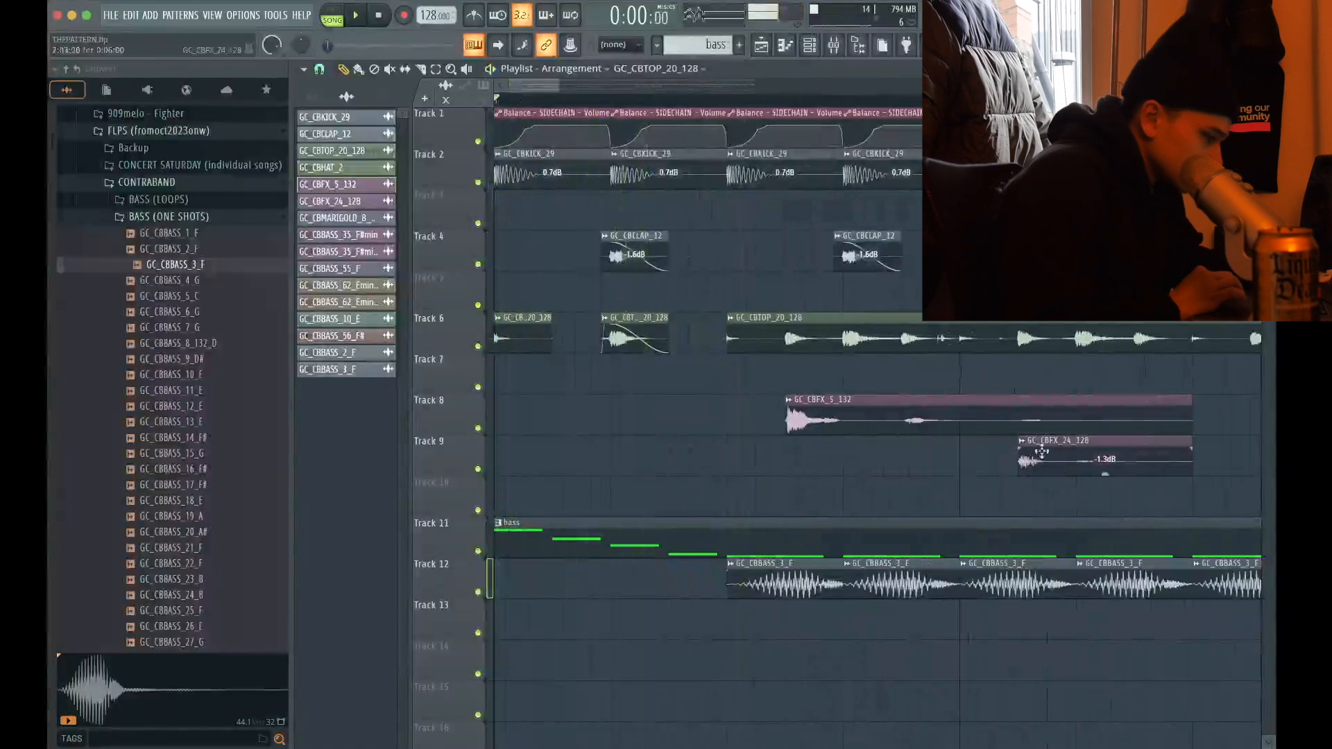
pyautogui.moveTo(1047, 457); pyautogui.dragTo(789, 457)
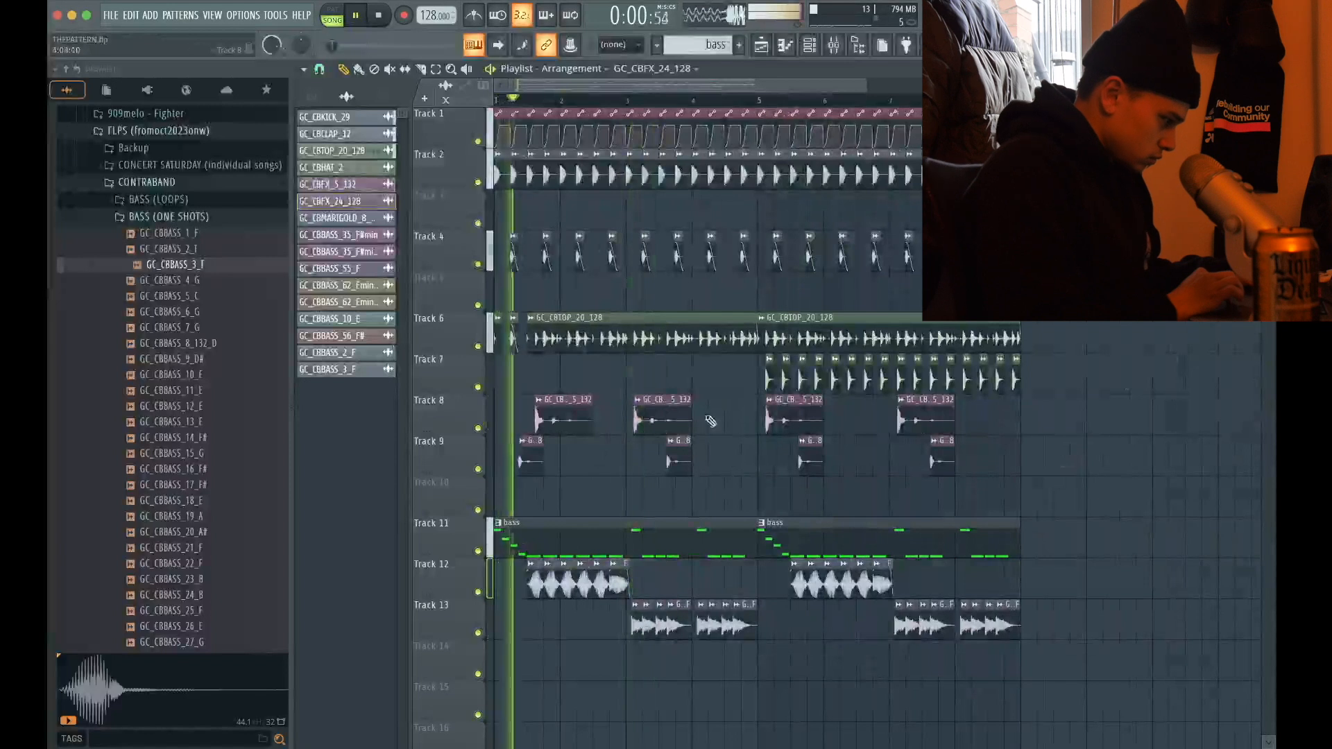
# Try to delete the GC_CBFX_5_132 clip in bar 1 of Track 8
pyautogui.moveTo(710, 421); pyautogui.dragTo(561, 392)
pyautogui.press('Delete')
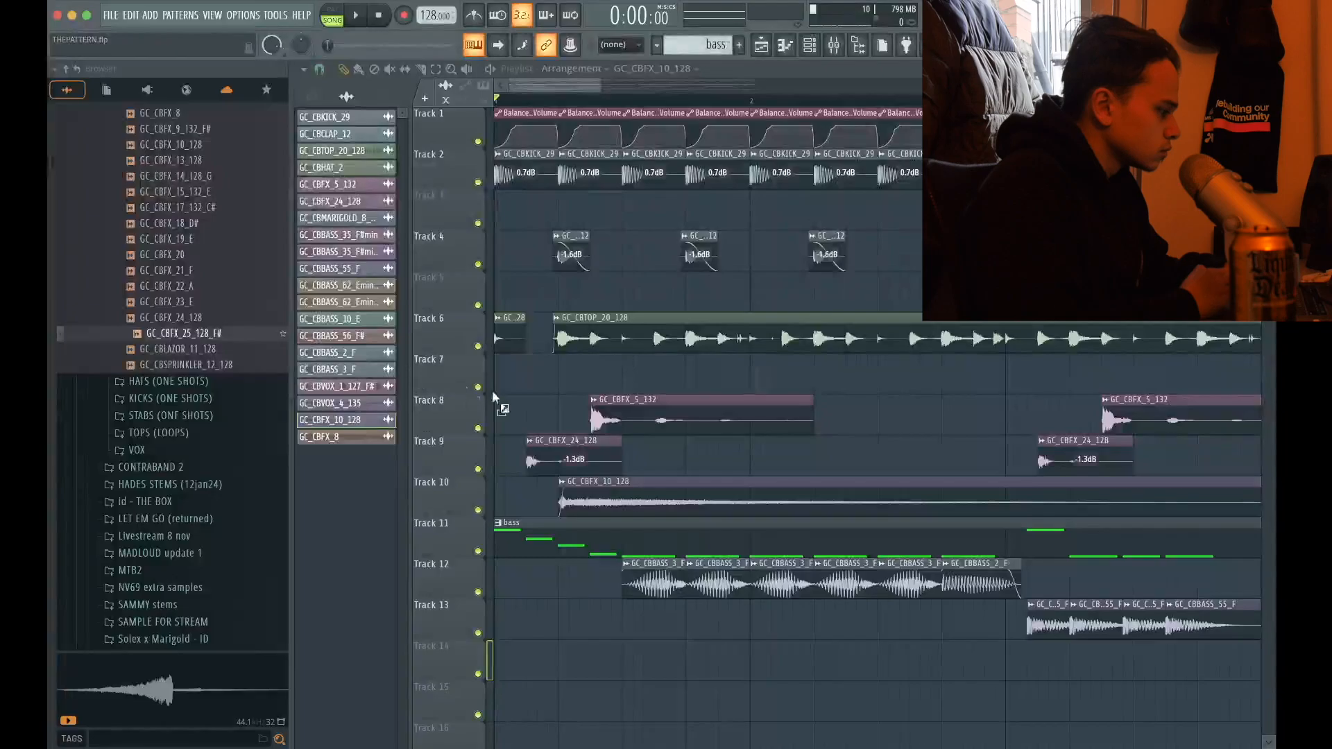
# Add the GC_CBFX_25_128_F# sample at the start of bar 1 on Track 7 and audition it with the groove
pyautogui.moveTo(493, 397); pyautogui.dragTo(582, 366)
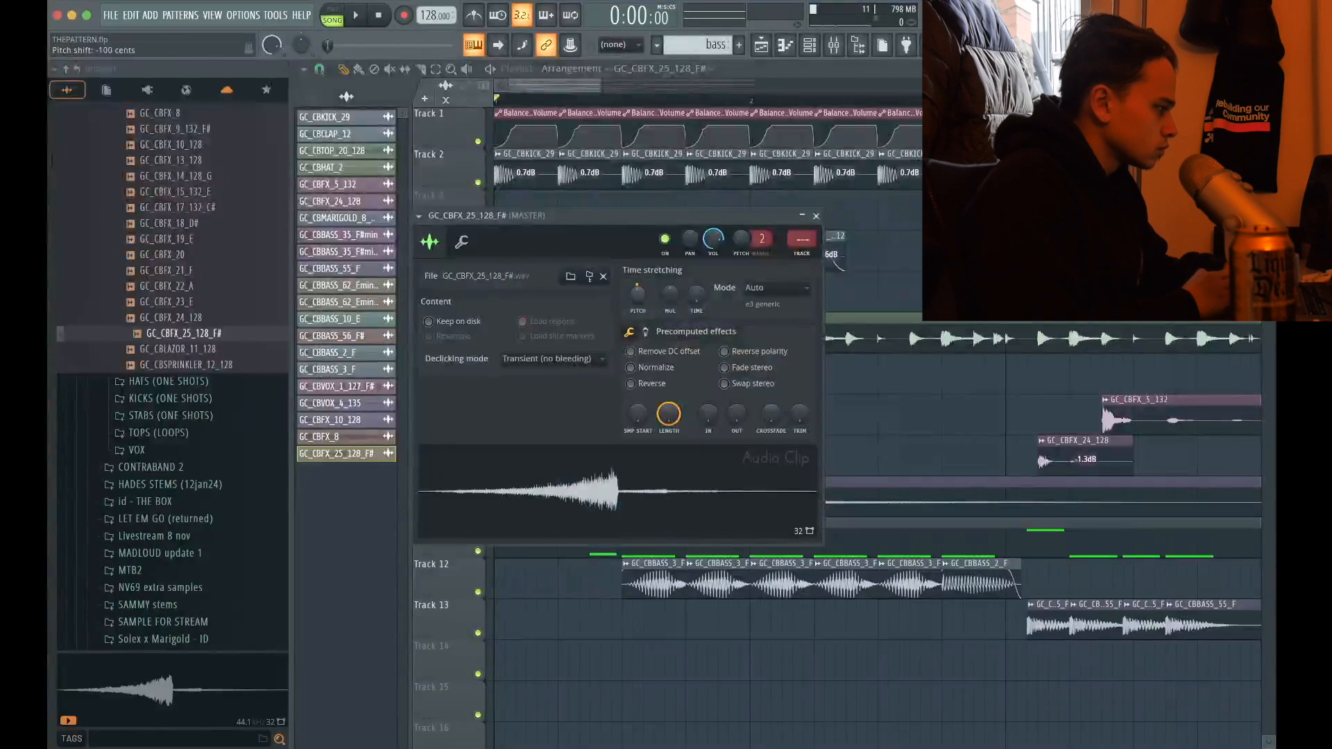
pyautogui.press('space')
pyautogui.click(817, 216)
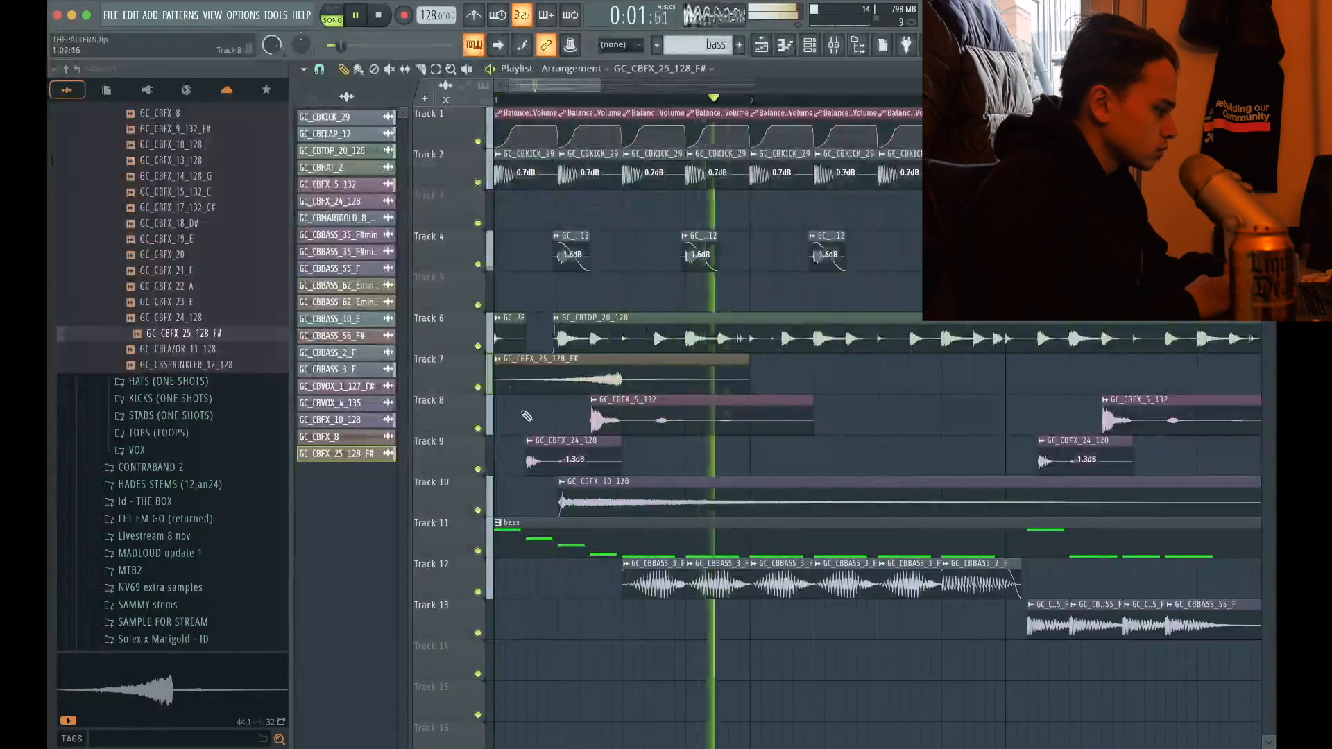
pyautogui.scroll(4, 511, 386)
pyautogui.scroll(-4, 509, 385)
pyautogui.press('space')
pyautogui.press('space')
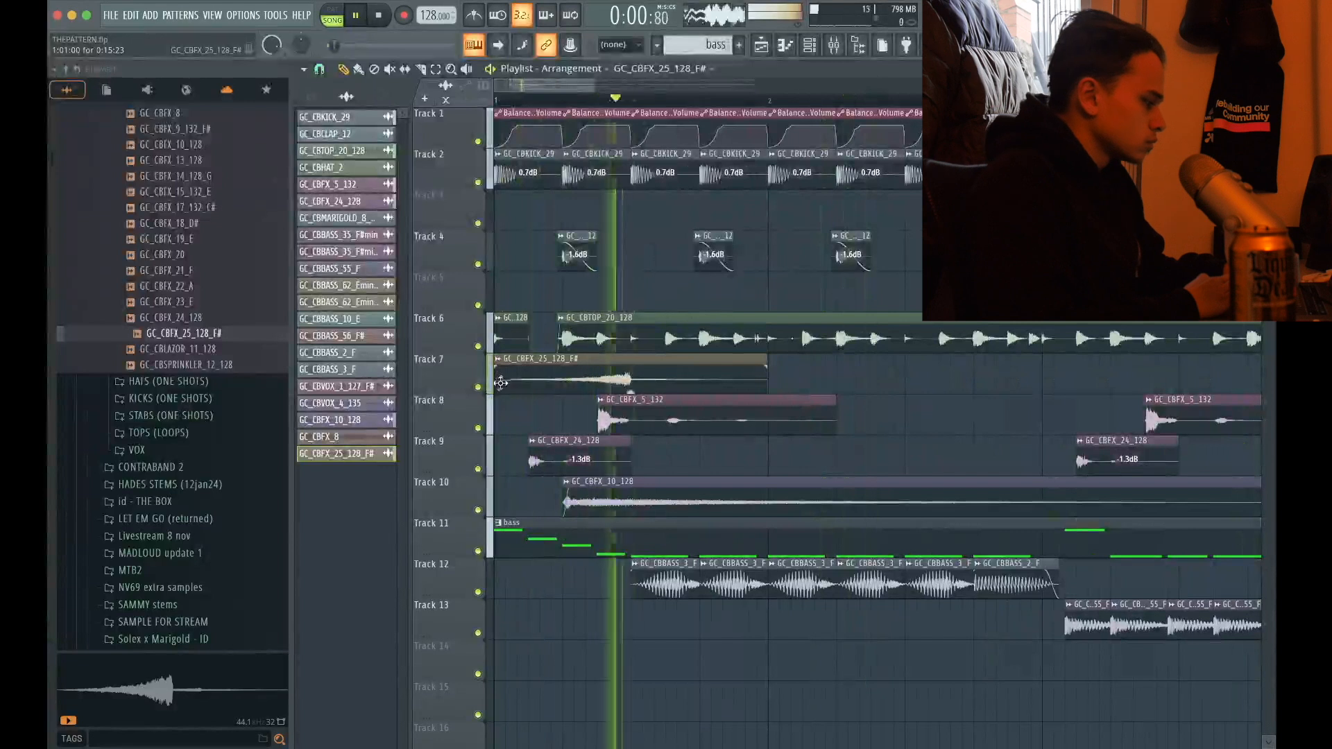
# Move the GC_CBFX_25_128_F# clip down to Track 14, keeping it at bar 1
pyautogui.scroll(-5, 501, 383)
pyautogui.keyDown('ctrl'); pyautogui.click(525, 382); pyautogui.keyUp('ctrl')
pyautogui.hotkey('shift', 'Down')
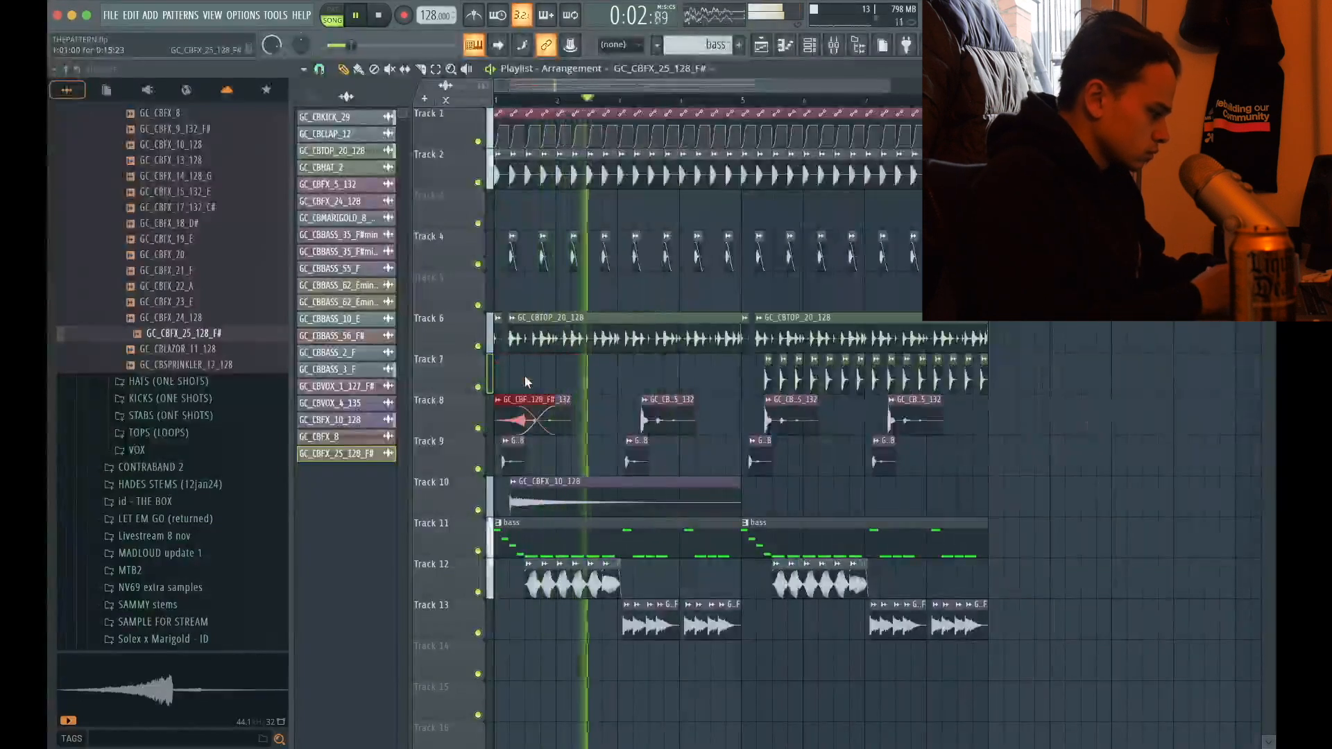
pyautogui.hotkey('shift', 'Down')
pyautogui.hotkey('shift', 'Down')
pyautogui.hotkey('shift', 'Down')
pyautogui.hotkey('shift', 'Down')
pyautogui.hotkey('shift', 'Down')
pyautogui.hotkey('shift', 'Down')
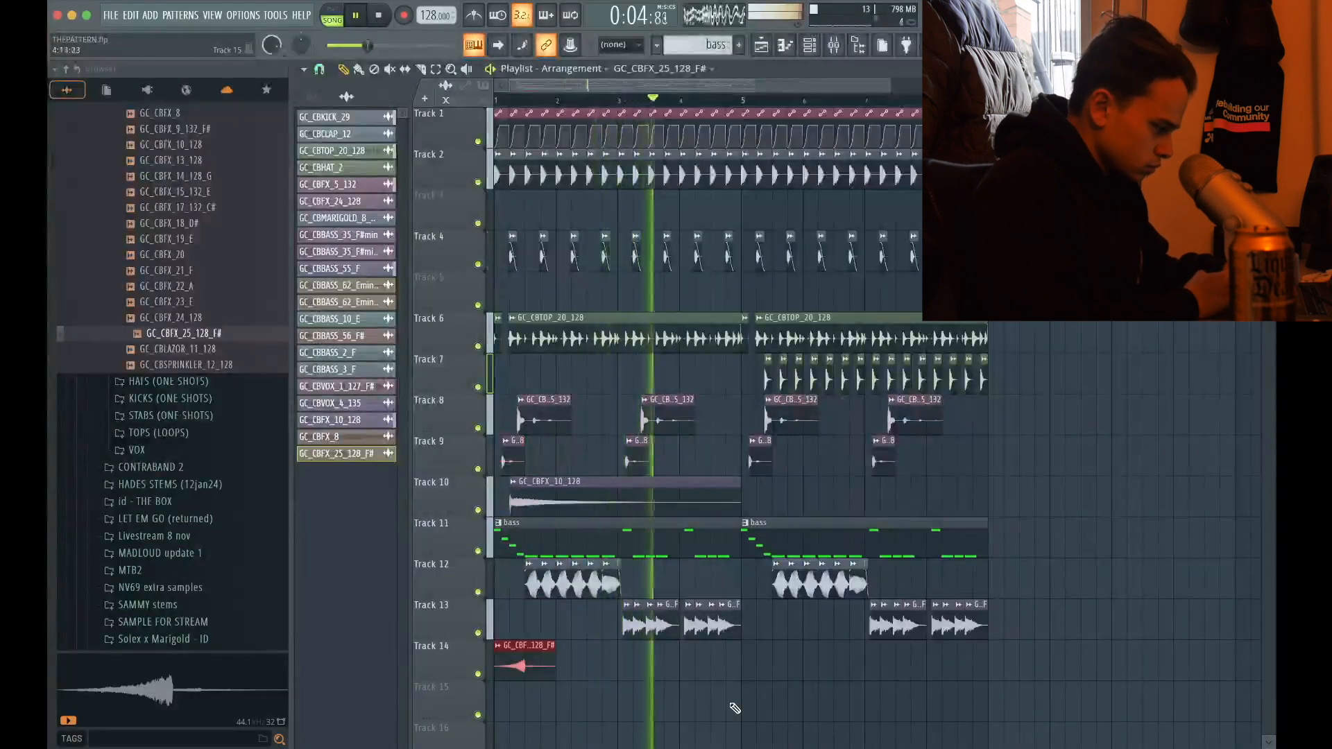
# Duplicate the GC_CBFX_25_128_F# clip to bar 5 on Track 14 and save the project
pyautogui.scroll(5, 763, 658)
pyautogui.press('super+b')
pyautogui.scroll(-6, 763, 658)
pyautogui.press('super+s')
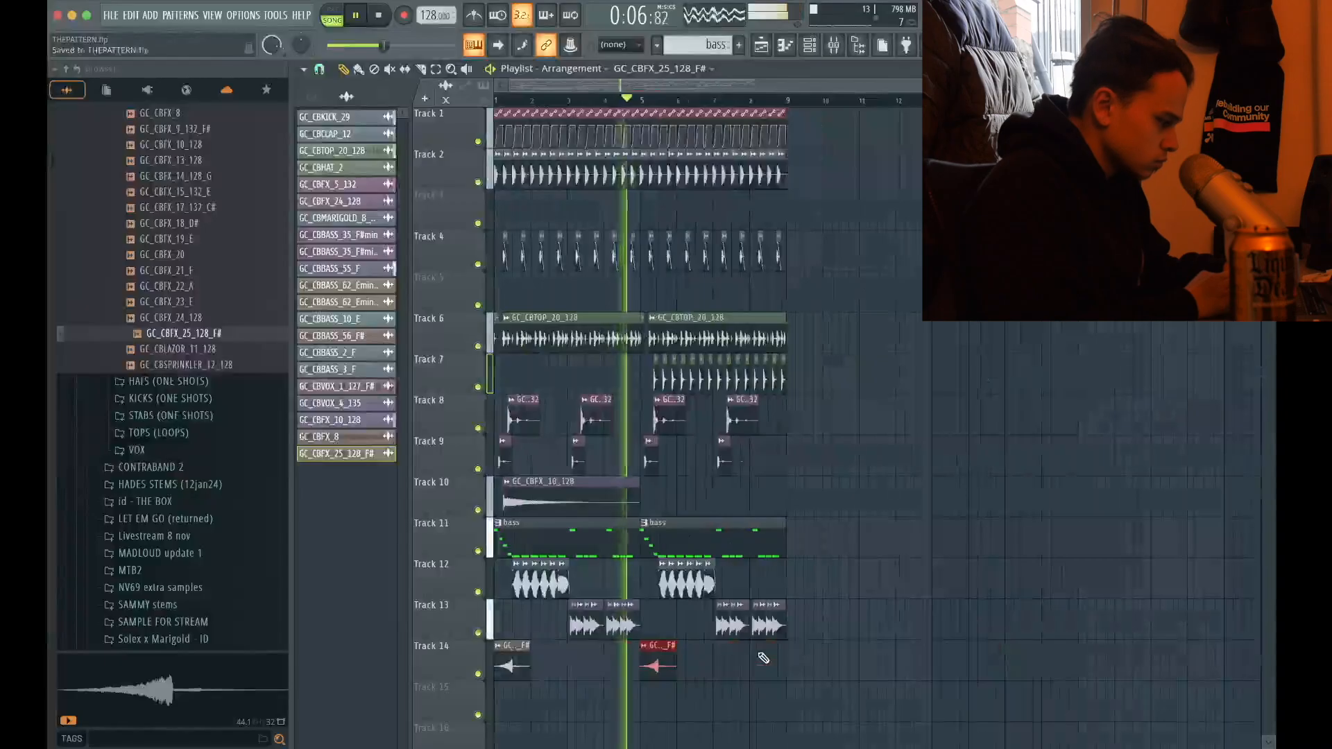
pyautogui.click(900, 651)
pyautogui.rightClick(910, 663)
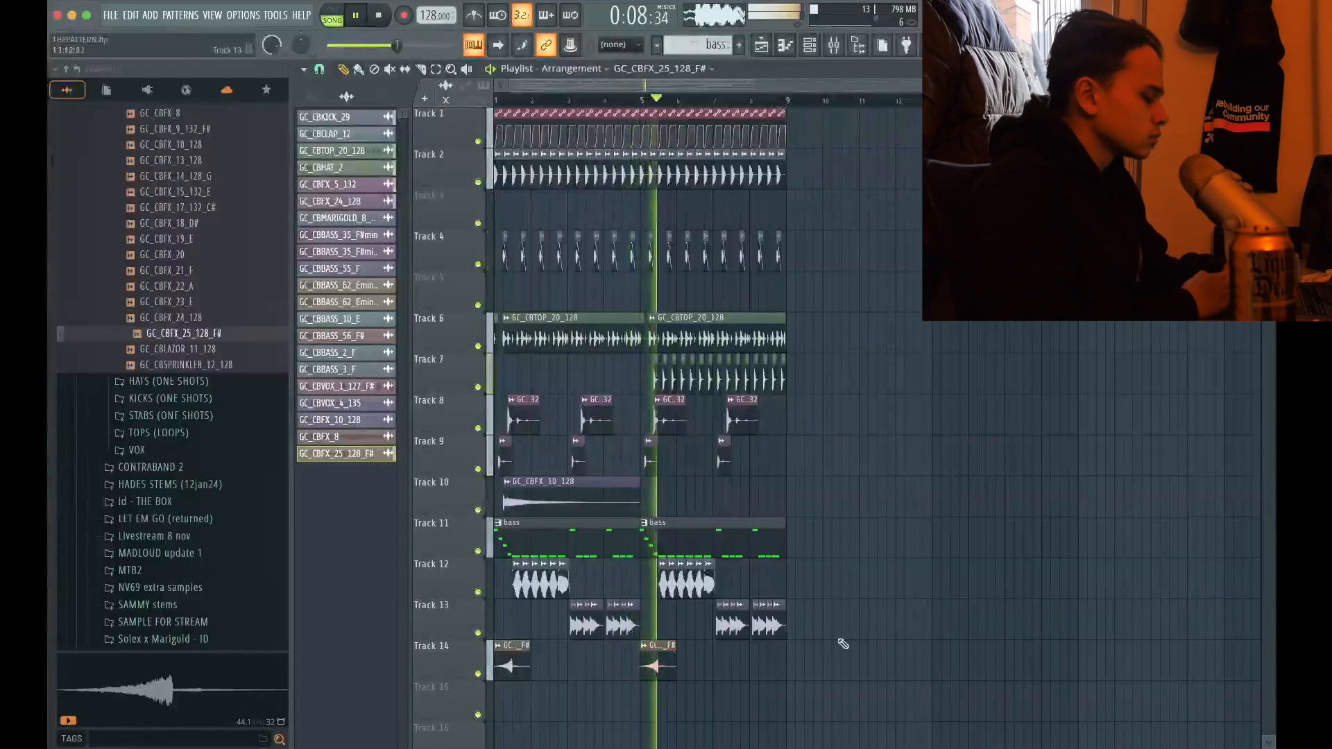
# Assign GC_CBFX_25_128_F# to mixer track 20 and route it to the SIDECHAIN bus
pyautogui.doubleClick(663, 667)
pyautogui.press('super+l')
pyautogui.click(816, 216)
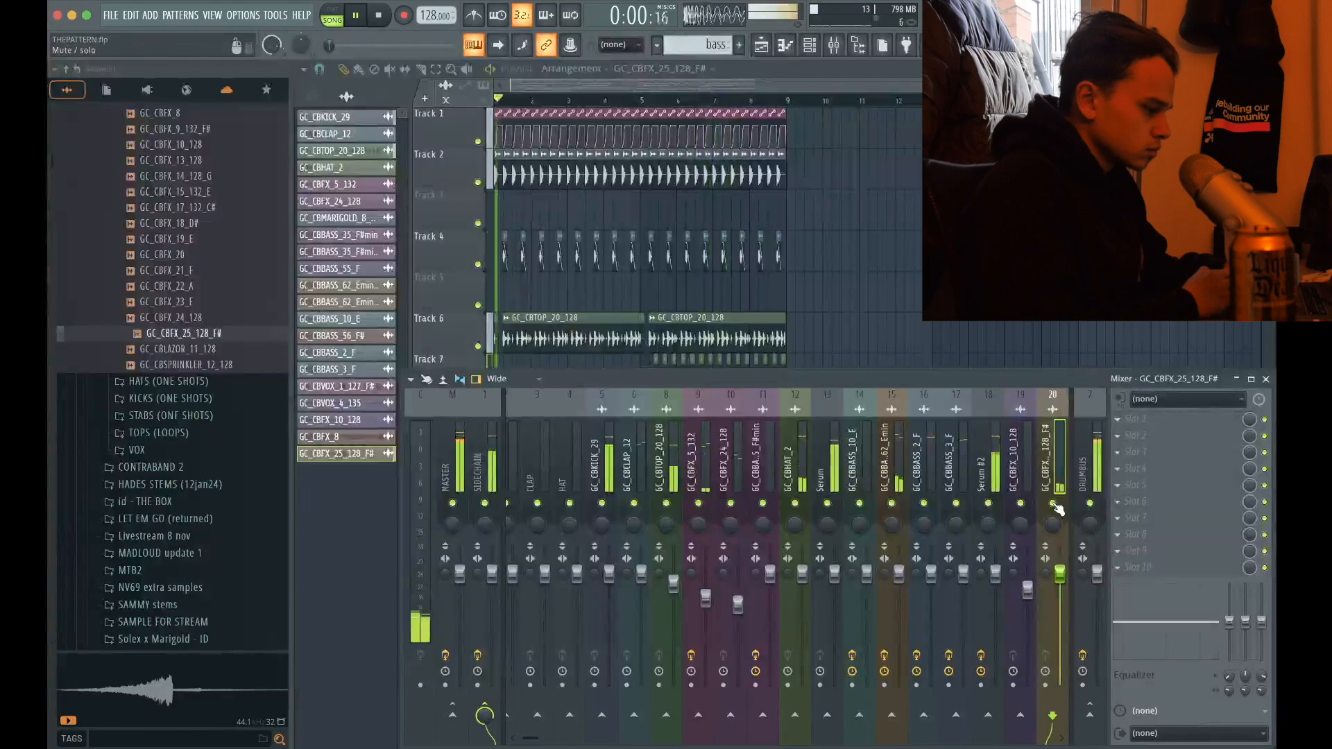
# Give the GC_CBFX_25_128_F# mixer track a Fruity parametric EQ 2 with the 20Hz + 18kHz cut preset and raise its low cut into the mids
pyautogui.click(1146, 420)
pyautogui.click(959, 490)
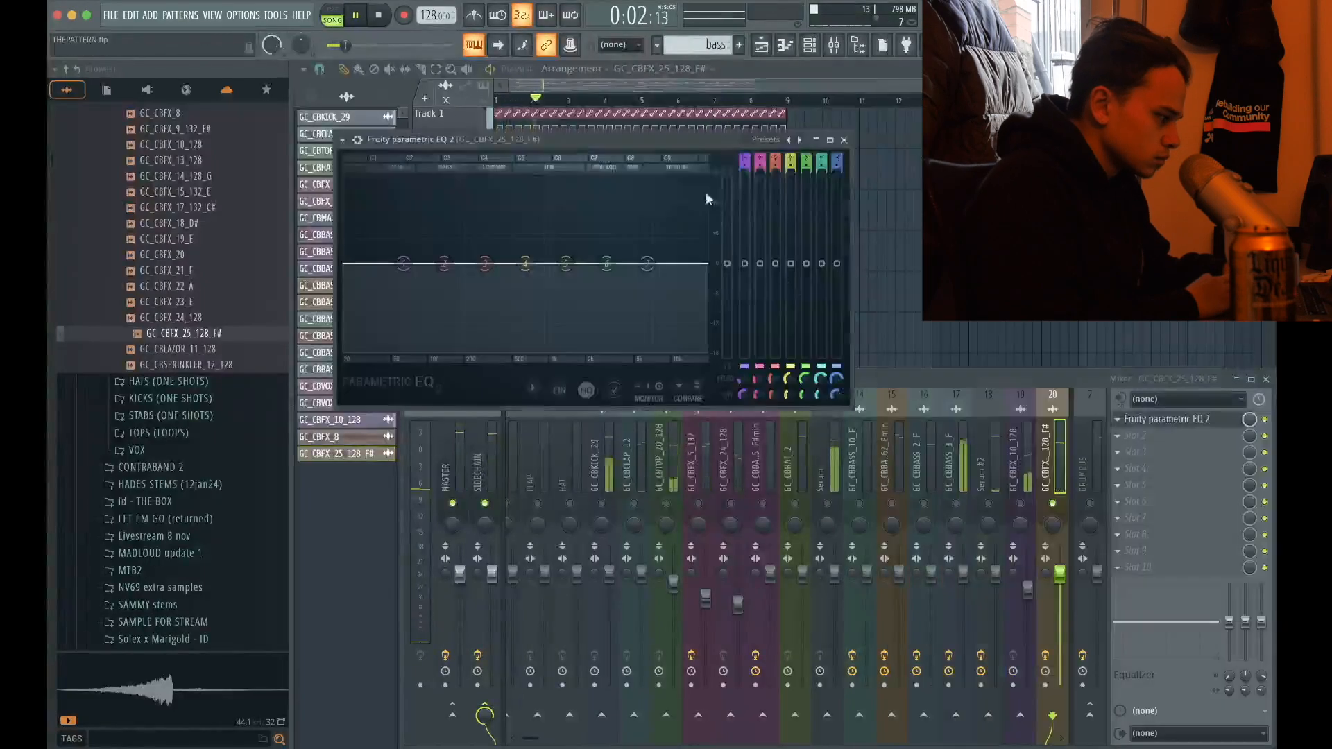
pyautogui.click(757, 140)
pyautogui.click(788, 183)
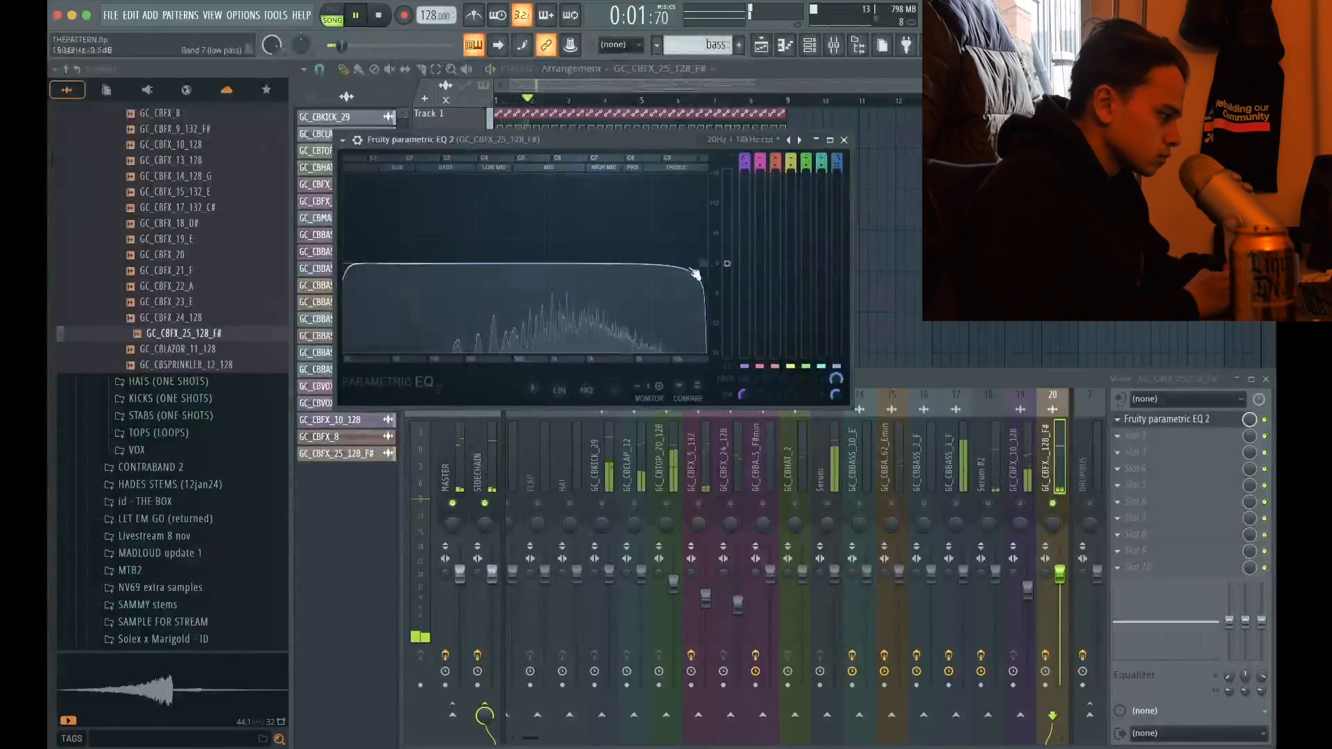
pyautogui.press('space')
pyautogui.moveTo(350, 278); pyautogui.dragTo(539, 265)
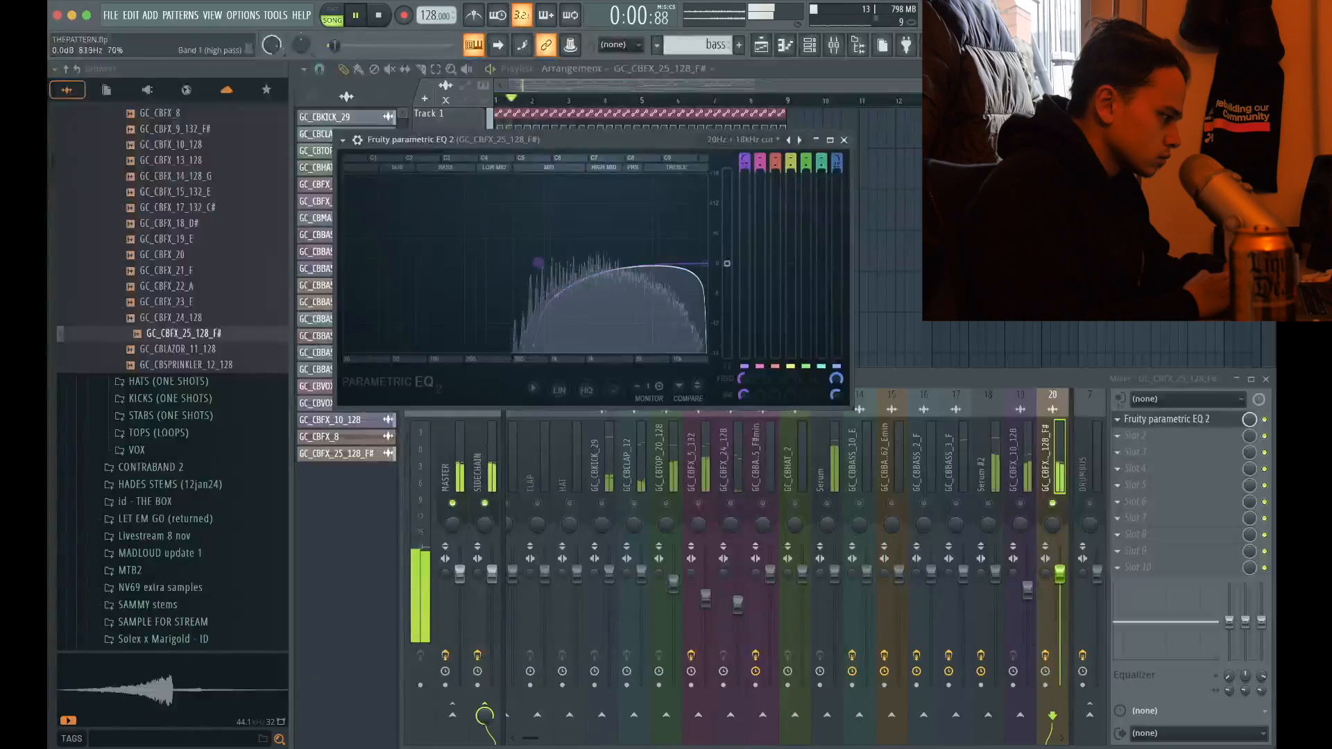
pyautogui.press('space')
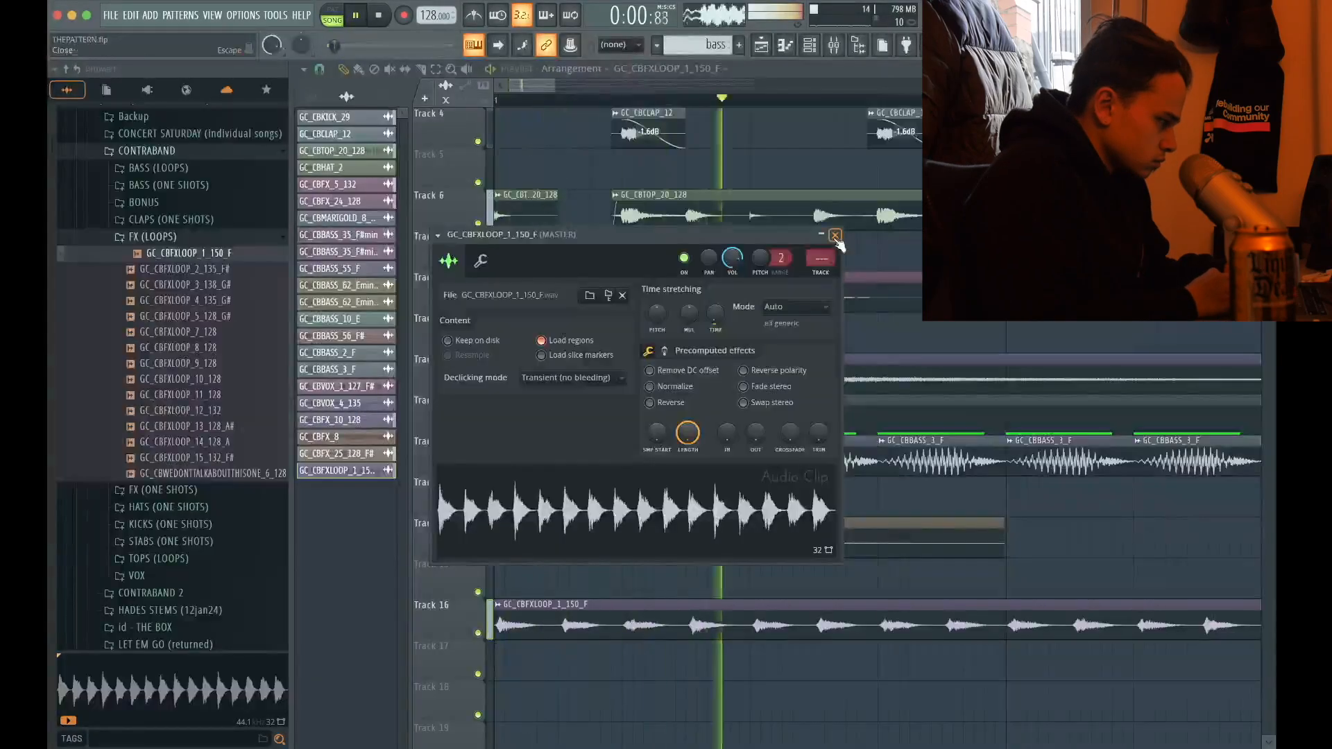
# Copy the two-bar GC_CBFXLOOP_1_150_F clip to bars 3 and 7 on Track 16 and delete the one at bar 1
pyautogui.click(835, 236)
pyautogui.scroll(-4, 511, 621)
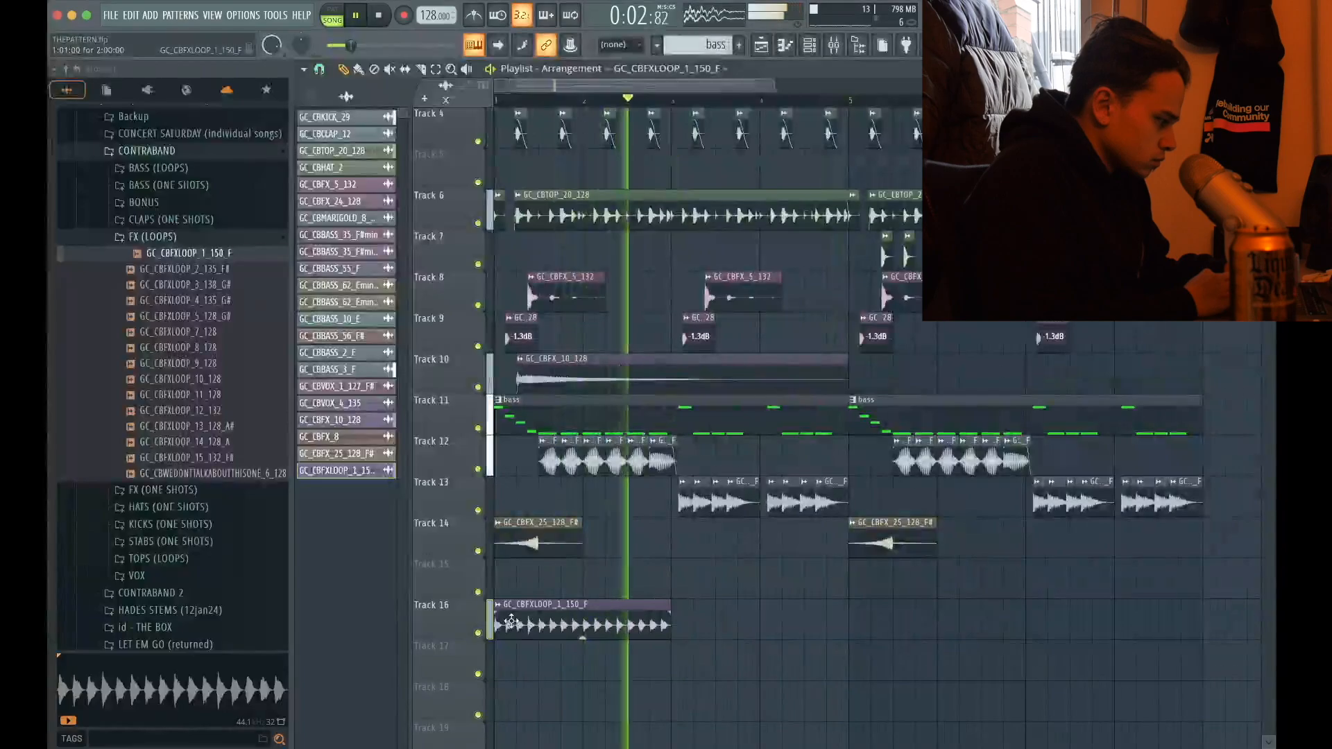
pyautogui.keyDown('super'); pyautogui.click(534, 627); pyautogui.keyUp('super')
pyautogui.press('super+b')
pyautogui.scroll(-1, 535, 625)
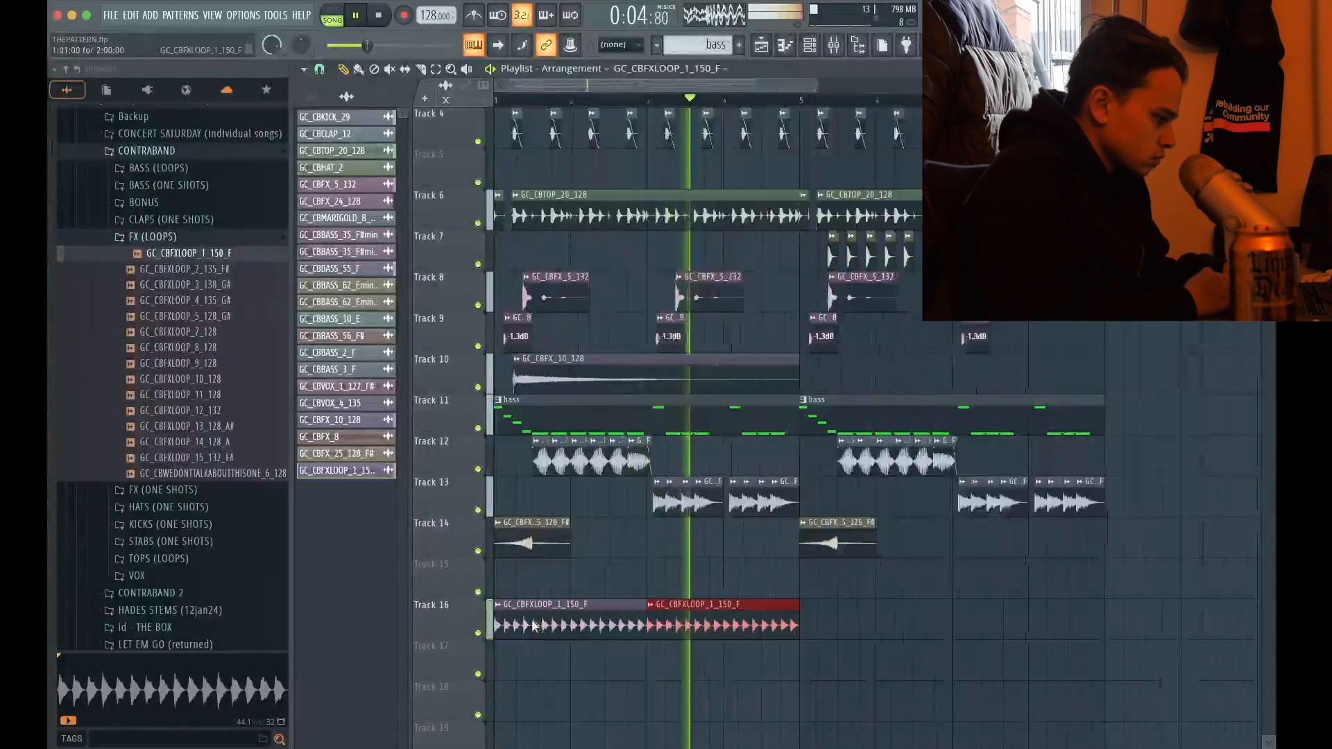
pyautogui.scroll(-3, 535, 626)
pyautogui.rightClick(524, 614)
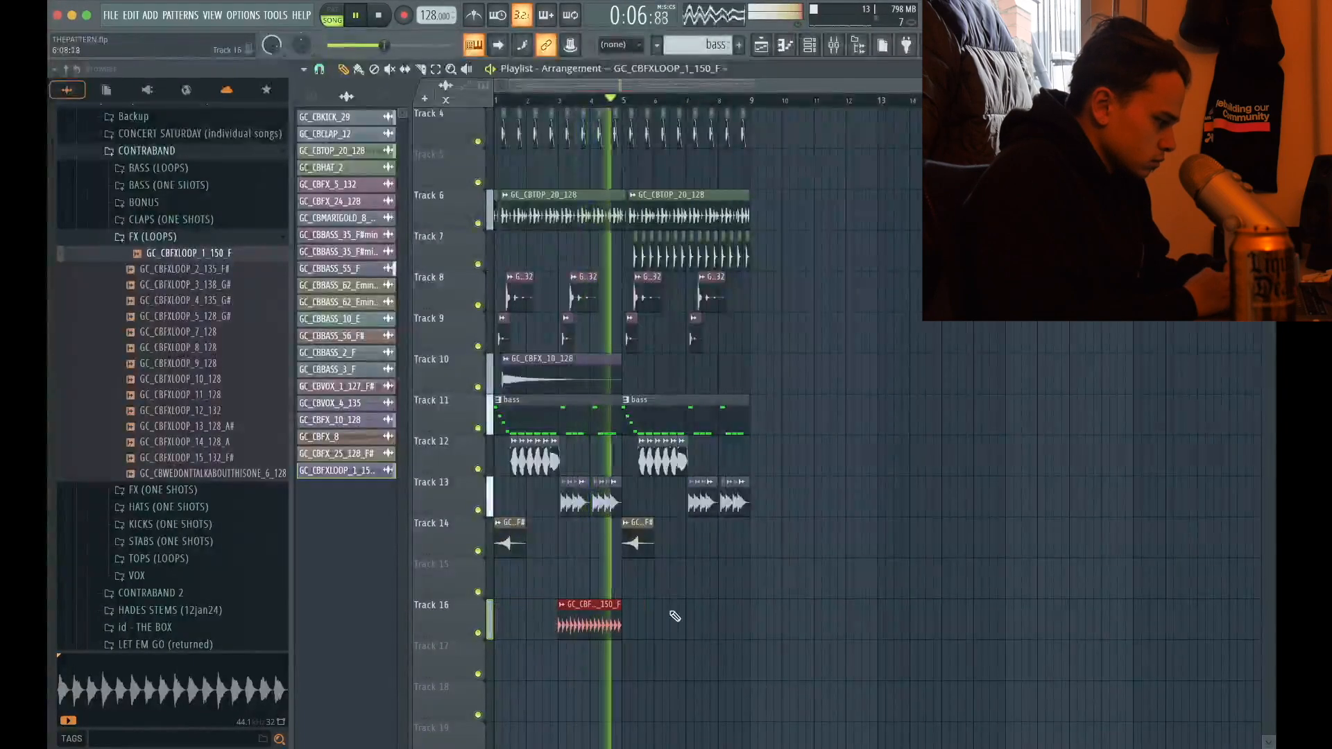
pyautogui.scroll(5, 687, 615)
pyautogui.click(693, 614)
pyautogui.scroll(-5, 693, 613)
# Assign GC_CBFXLOOP_1_150_F to mixer track 21, route it to the SIDECHAIN bus and load an effect in its first slot
pyautogui.doubleClick(575, 622)
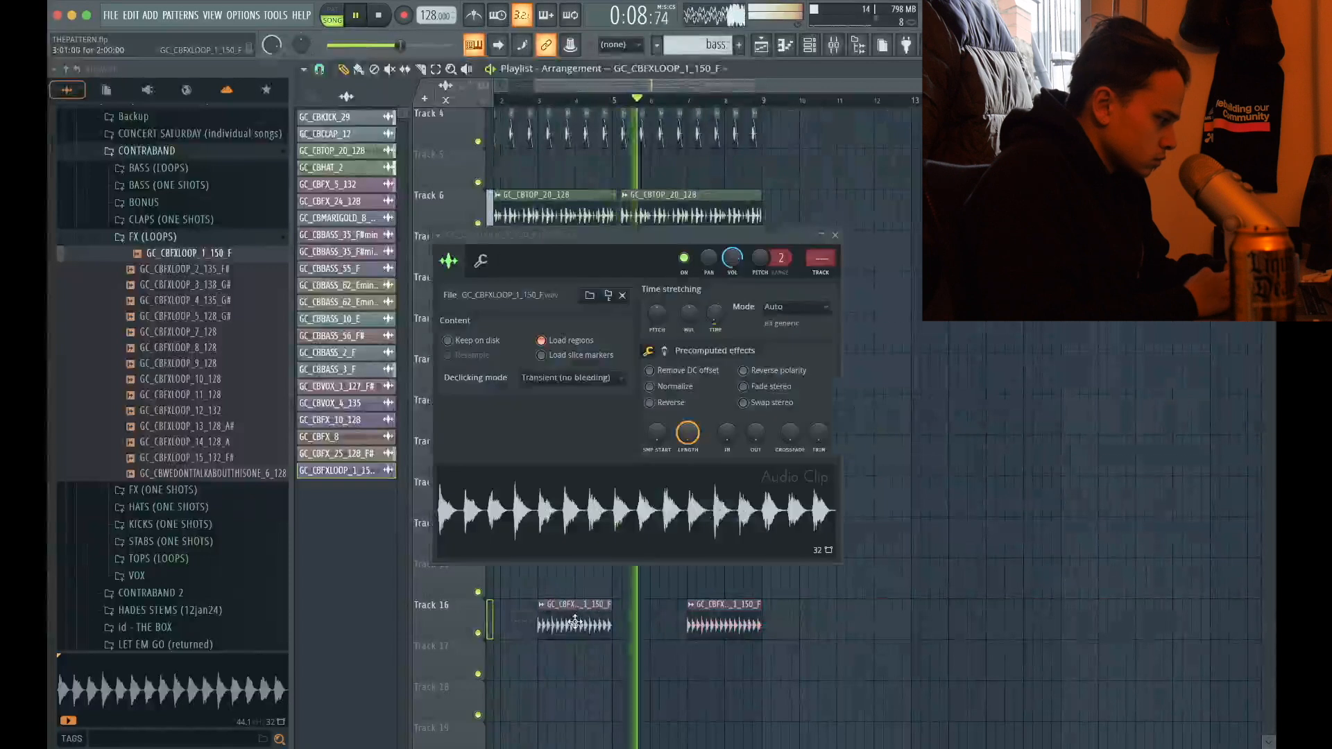
pyautogui.click(828, 272)
pyautogui.click(835, 235)
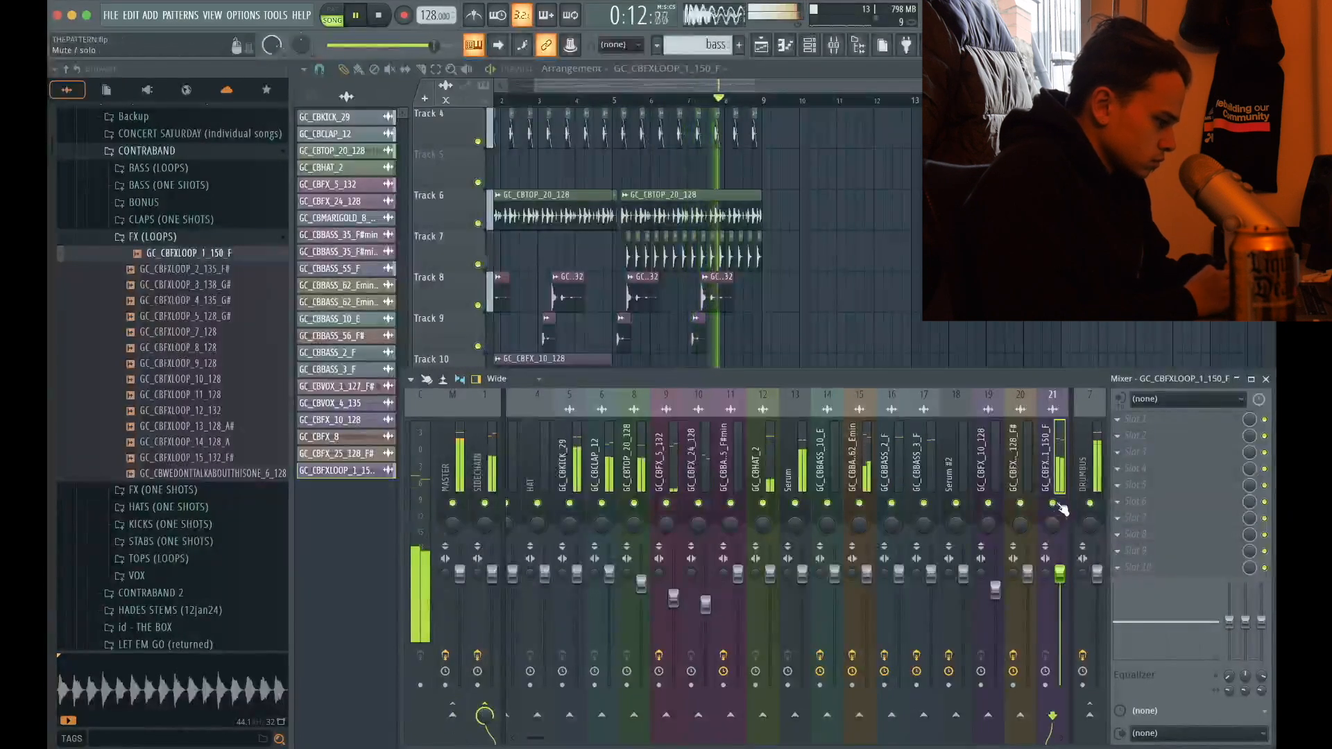
pyautogui.click(1154, 419)
pyautogui.moveTo(1153, 418)
pyautogui.click(972, 487)
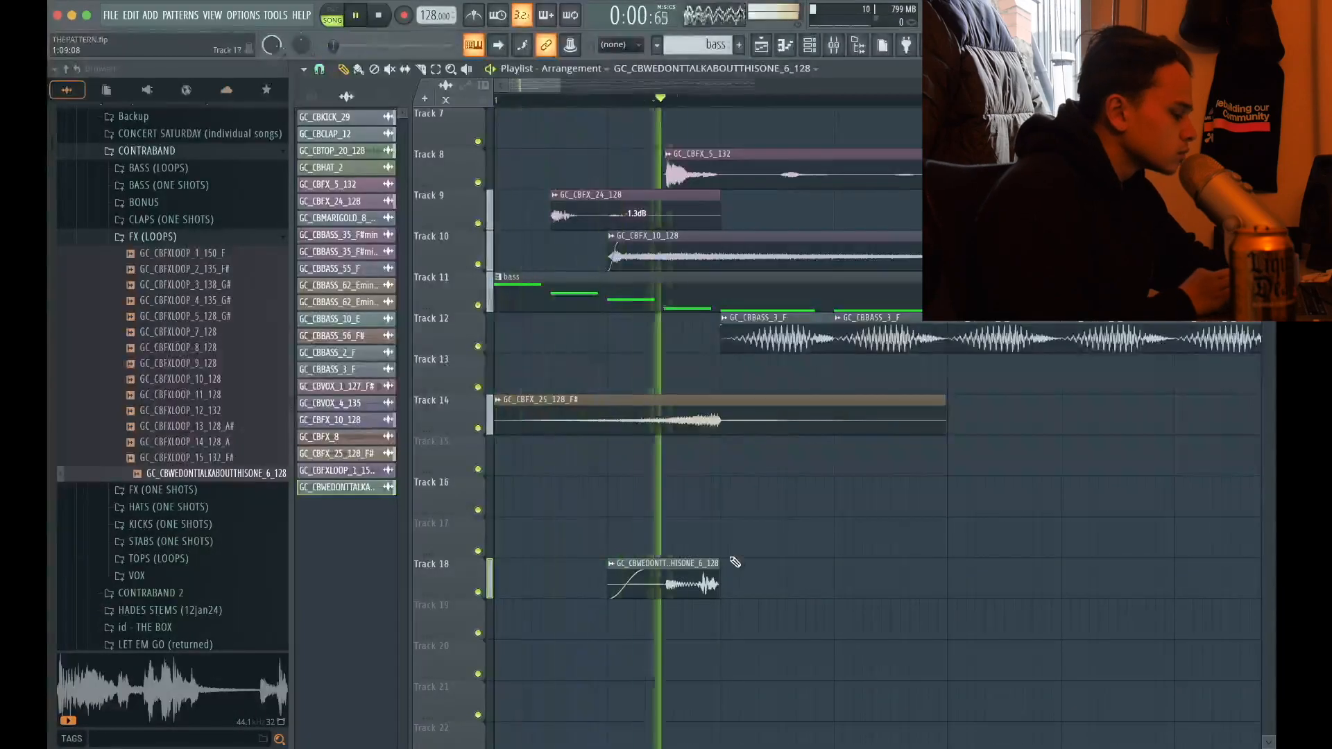
# Adjust the fade-in of the GC_CBWEDONTTALKABOUTTHISONE_6_128 clip at beat 2 of bar 1 on Track 18 and replay it
pyautogui.moveTo(646, 573); pyautogui.dragTo(660, 574)
pyautogui.scroll(-1, 666, 574)
pyautogui.scroll(-4, 666, 575)
pyautogui.click(666, 574)
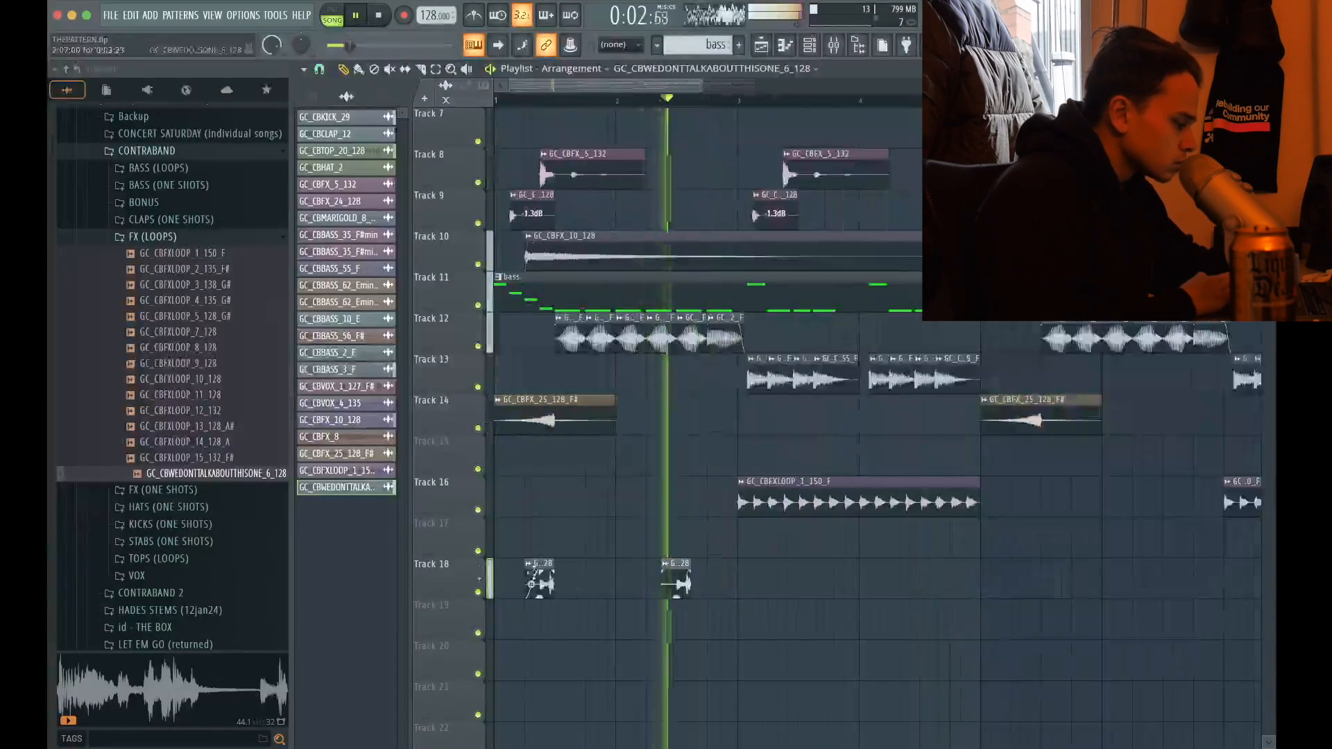
pyautogui.rightClick(662, 570)
pyautogui.press('space')
pyautogui.press('space')
# Duplicate the GC_CBWEDONTTALKABOUTTHISONE_6_128 clip to beat 2 of bar 5 and move both clips to Track 17
pyautogui.click(542, 581)
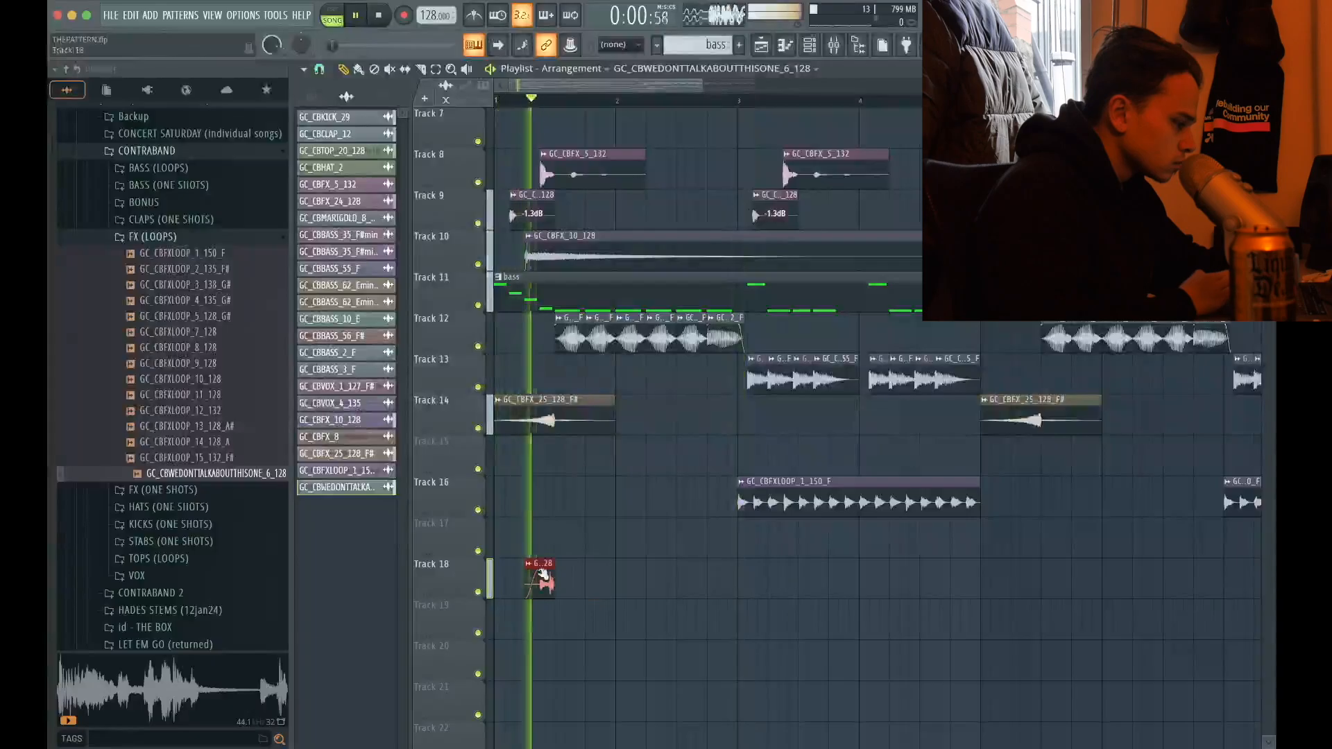
pyautogui.scroll(3, 1003, 597)
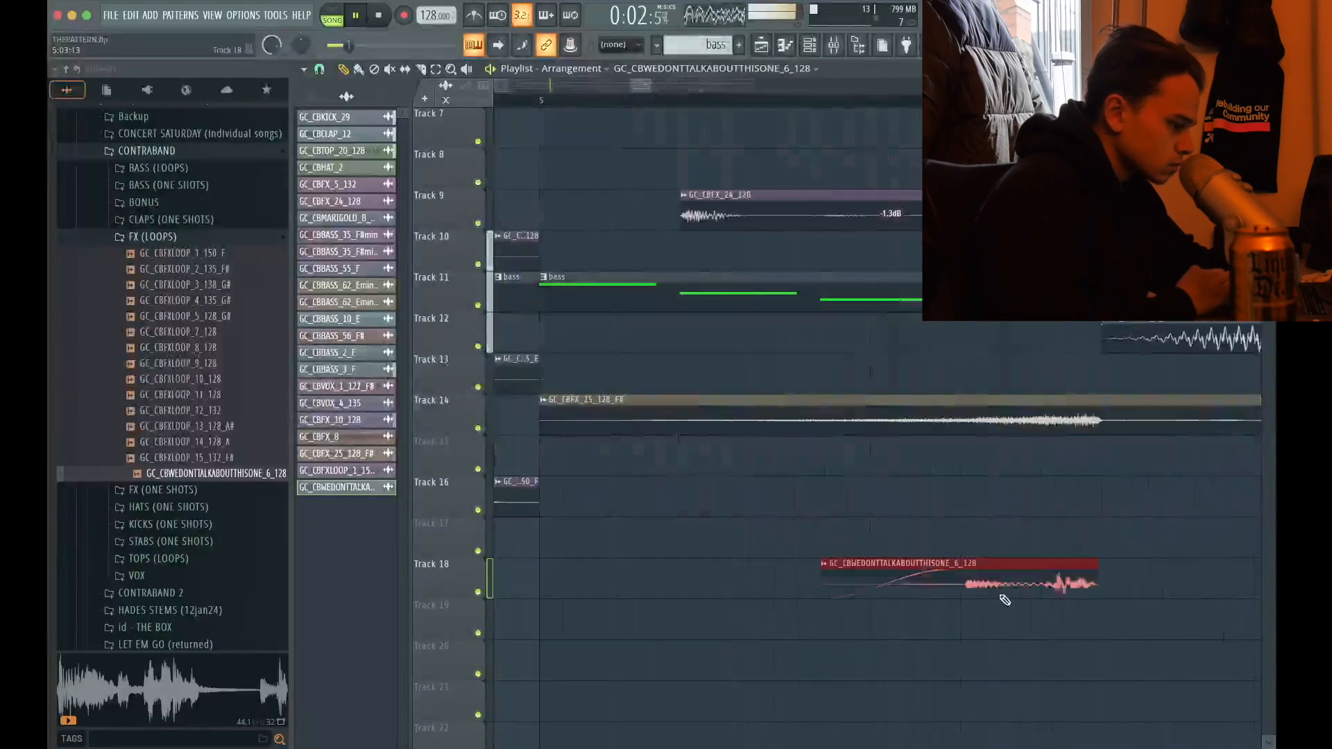
pyautogui.scroll(-4, 1003, 597)
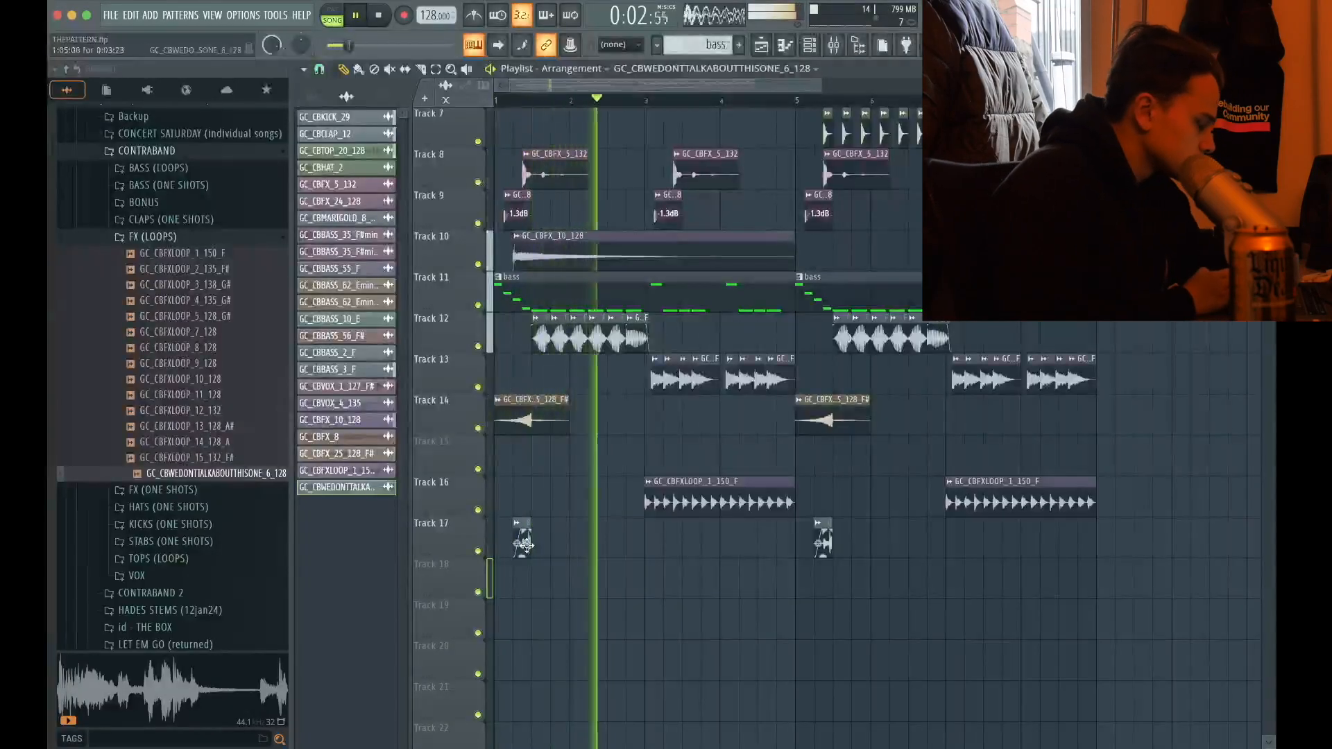
# Assign GC_CBWEDONTTALKABOUTTHISONE_6_128 to mixer track 22 and route it to the SIDECHAIN bus
pyautogui.doubleClick(524, 545)
pyautogui.doubleClick(687, 127)
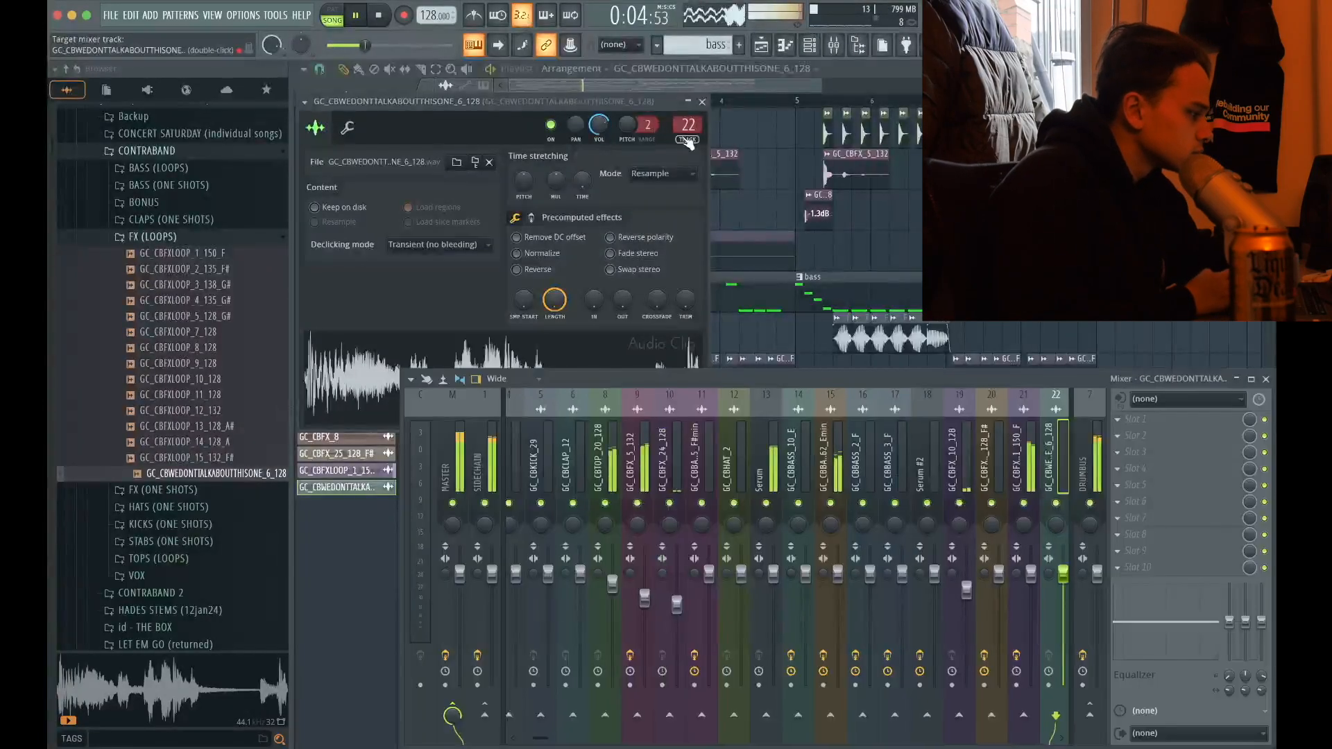
pyautogui.click(702, 102)
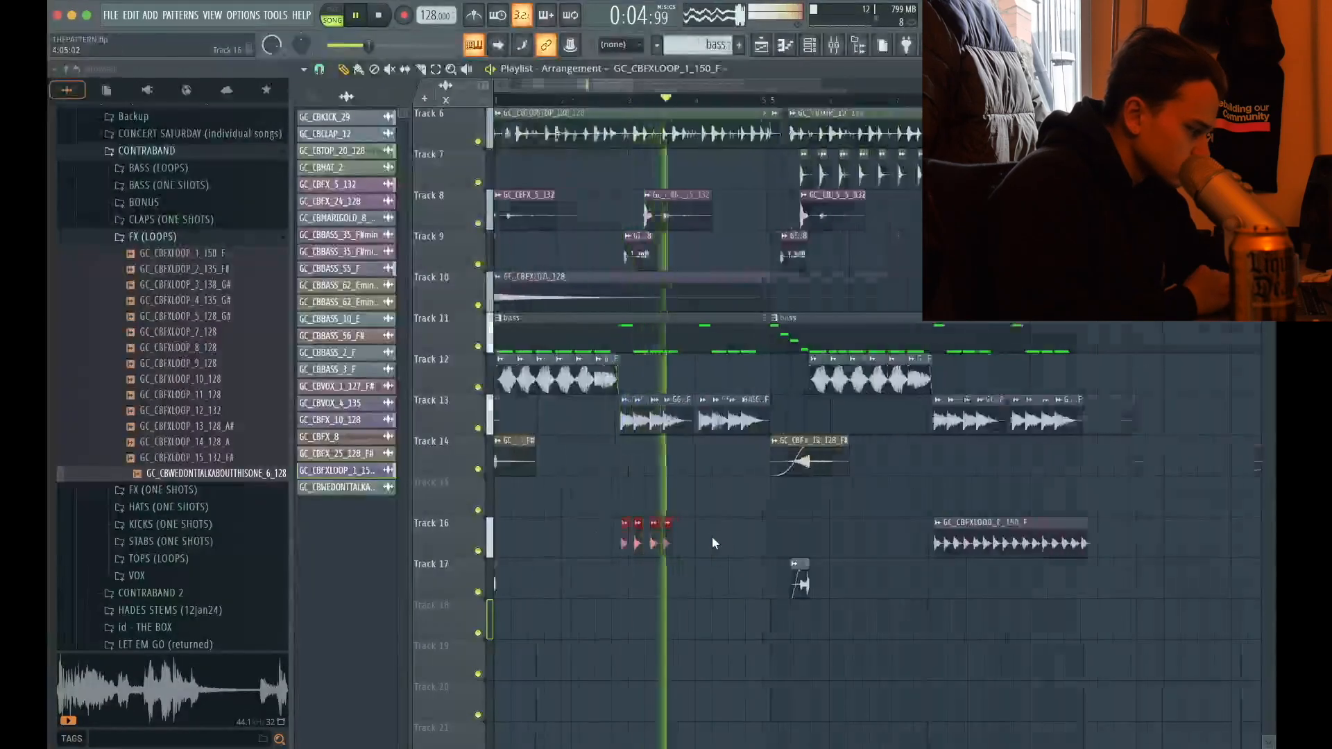
# Chop the bar 3 GC_CBFXLOOP_1_150_F clip on Track 16 to the Track 13 bass rhythm and replace the bar 7 clip with those slices
pyautogui.press('super+b')
pyautogui.scroll(8, 712, 537)
pyautogui.scroll(-10, 712, 537)
pyautogui.moveTo(694, 539); pyautogui.dragTo(972, 537)
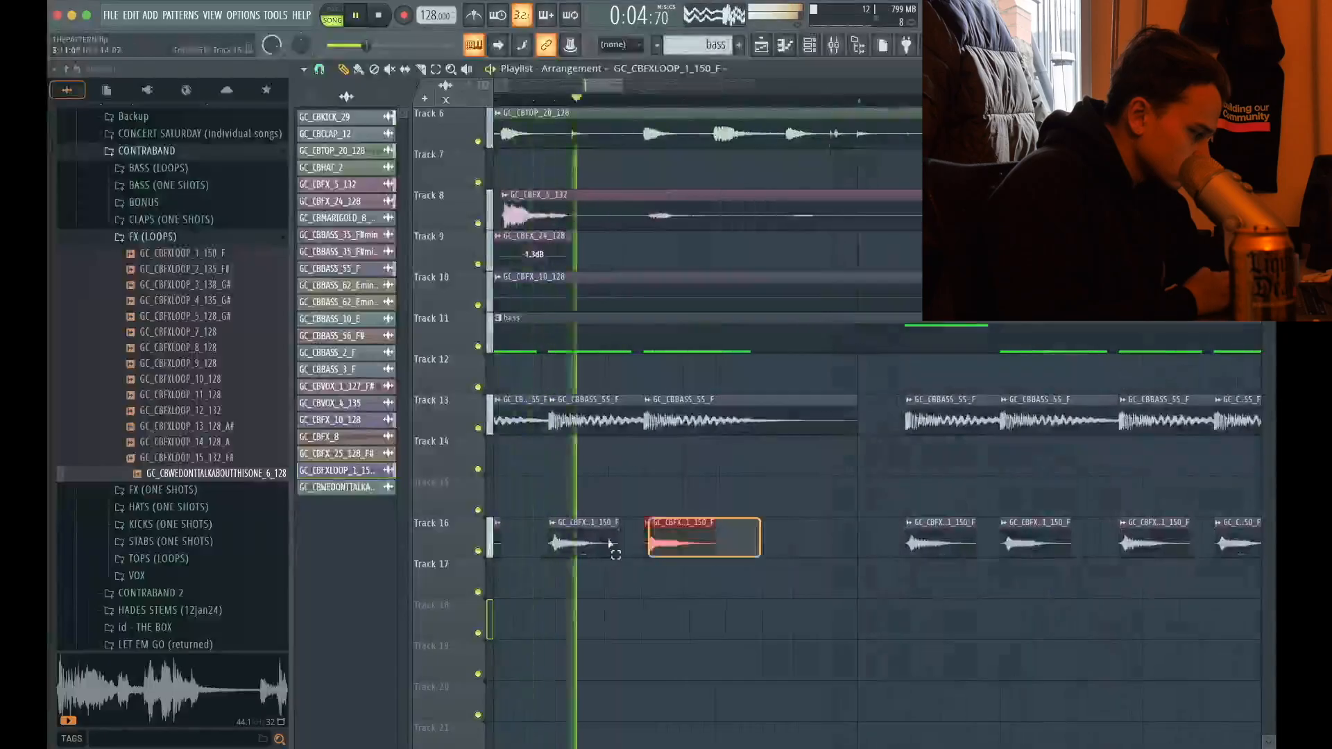
pyautogui.moveTo(611, 544); pyautogui.dragTo(783, 533)
pyautogui.press('space')
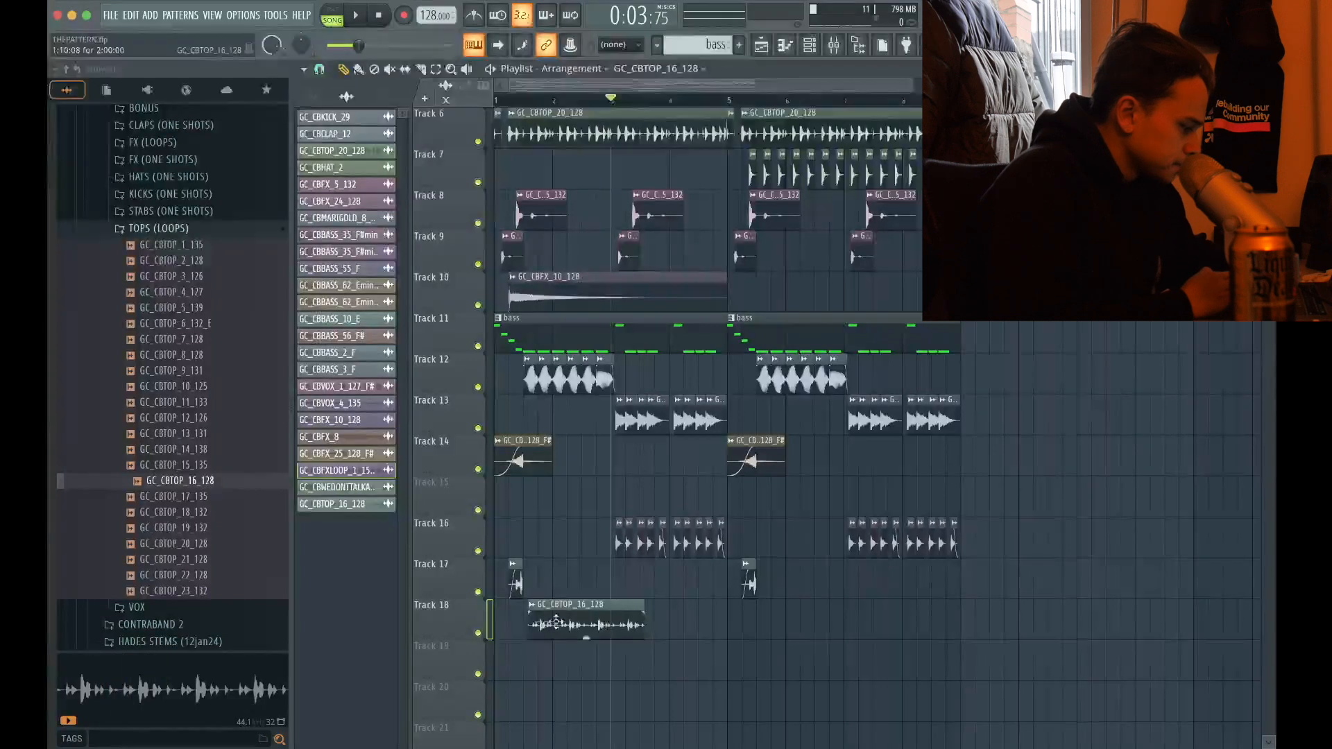
# Move the GC_CBTOP_16_128 clip to the start of bar 1 on Track 18 and duplicate it through the end of bar 8
pyautogui.scroll(4, 472, 576)
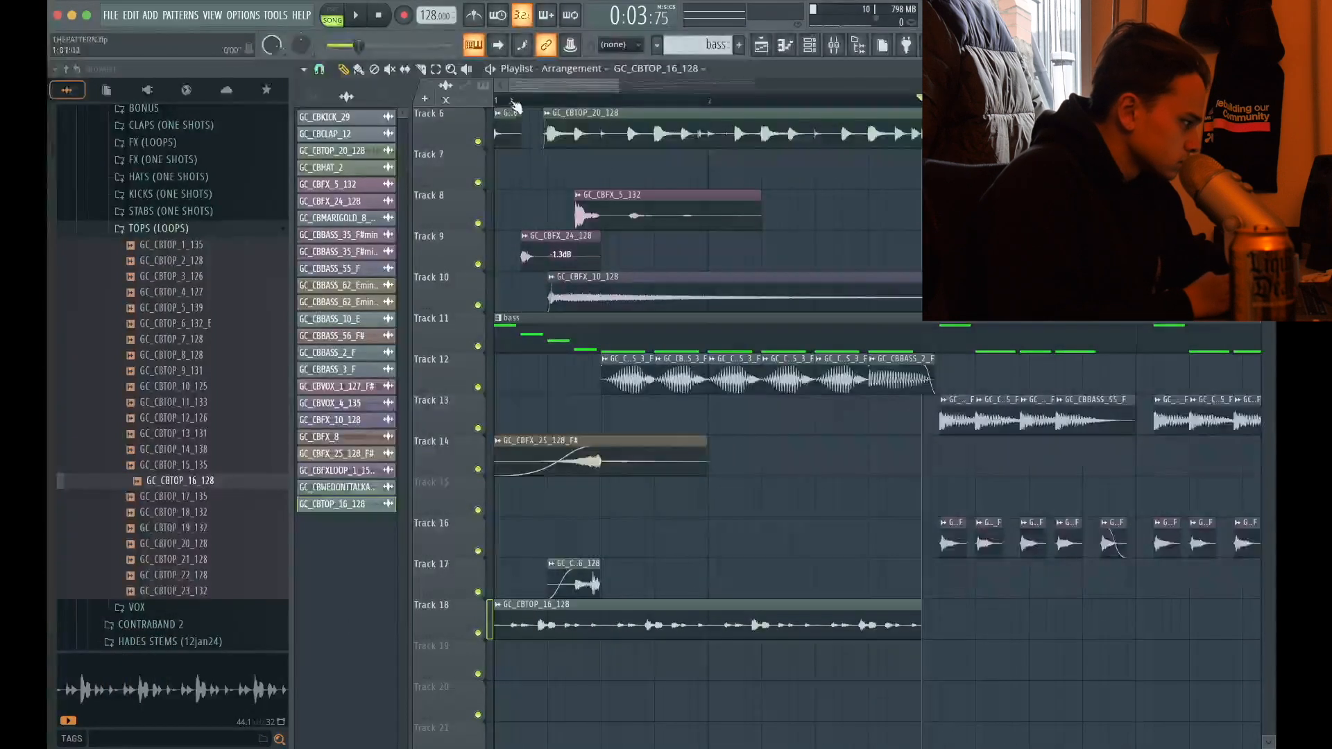
pyautogui.keyDown('super'); pyautogui.click(609, 629); pyautogui.keyUp('super')
pyautogui.scroll(-4, 605, 624)
pyautogui.press('super+b')
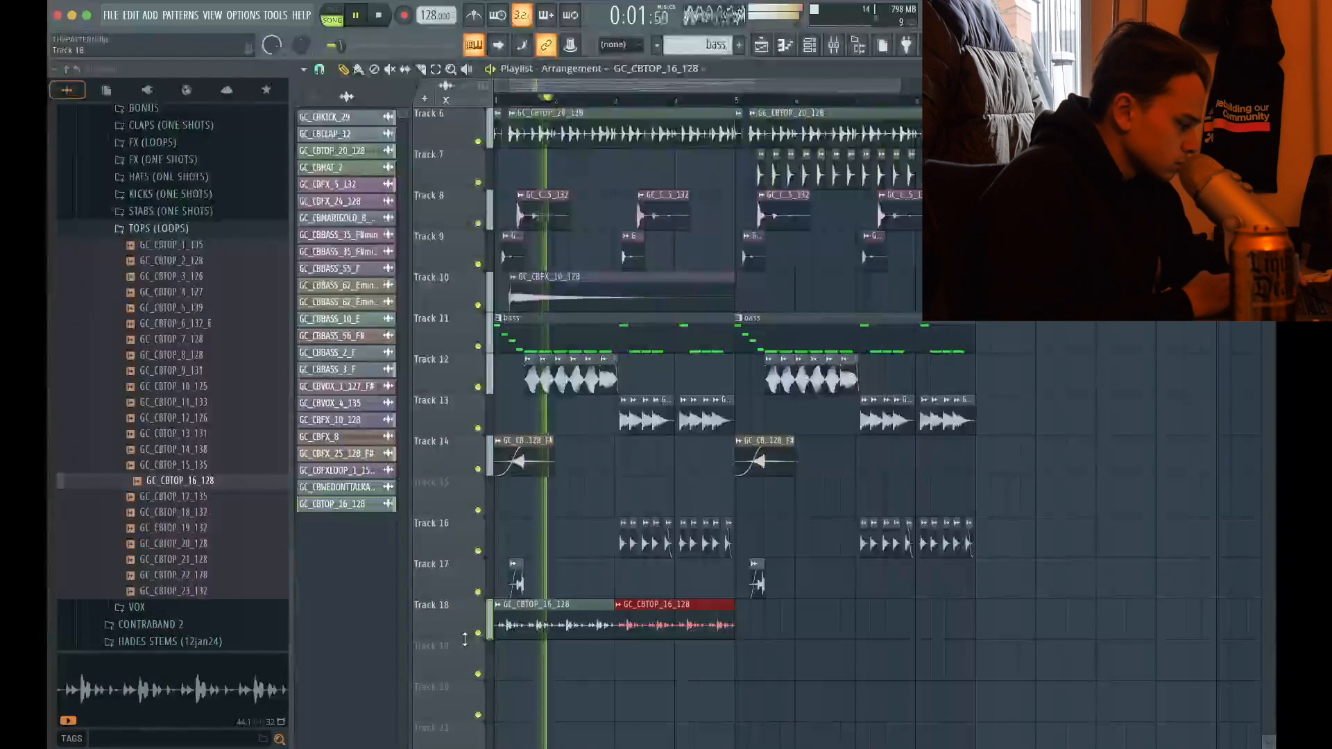
pyautogui.scroll(4, 465, 639)
pyautogui.scroll(-4, 465, 639)
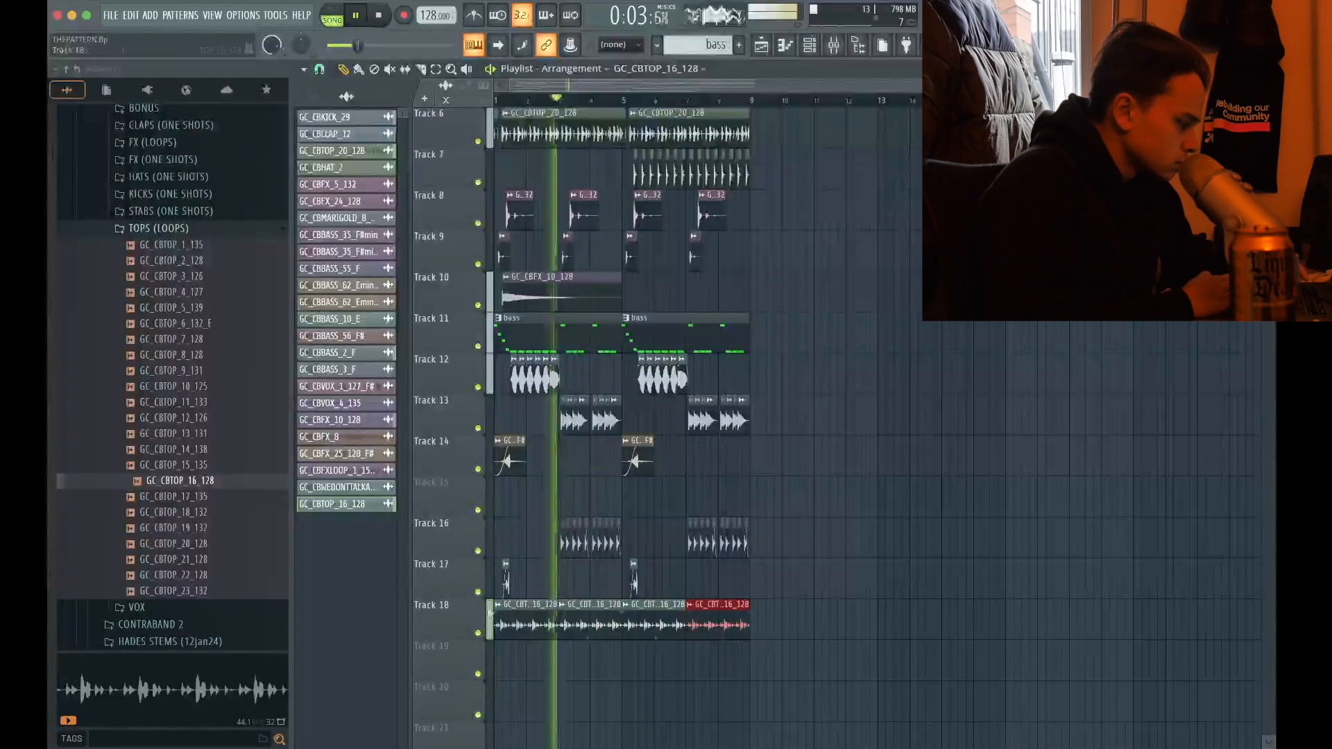
pyautogui.scroll(4, 490, 610)
pyautogui.scroll(-4, 490, 610)
pyautogui.scroll(4, 488, 635)
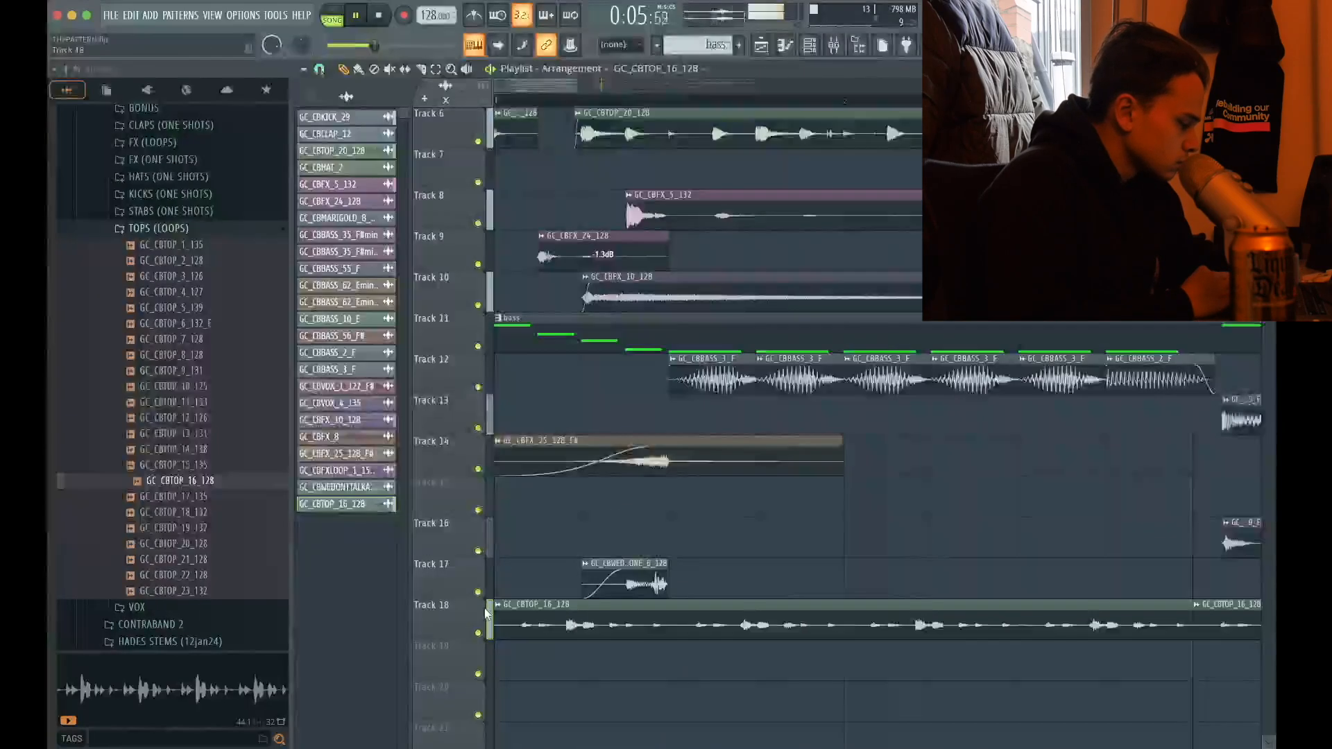
# Compare the groove with the Track 18 top loop muted and unmuted
pyautogui.click(478, 634)
pyautogui.press('space')
pyautogui.press('space')
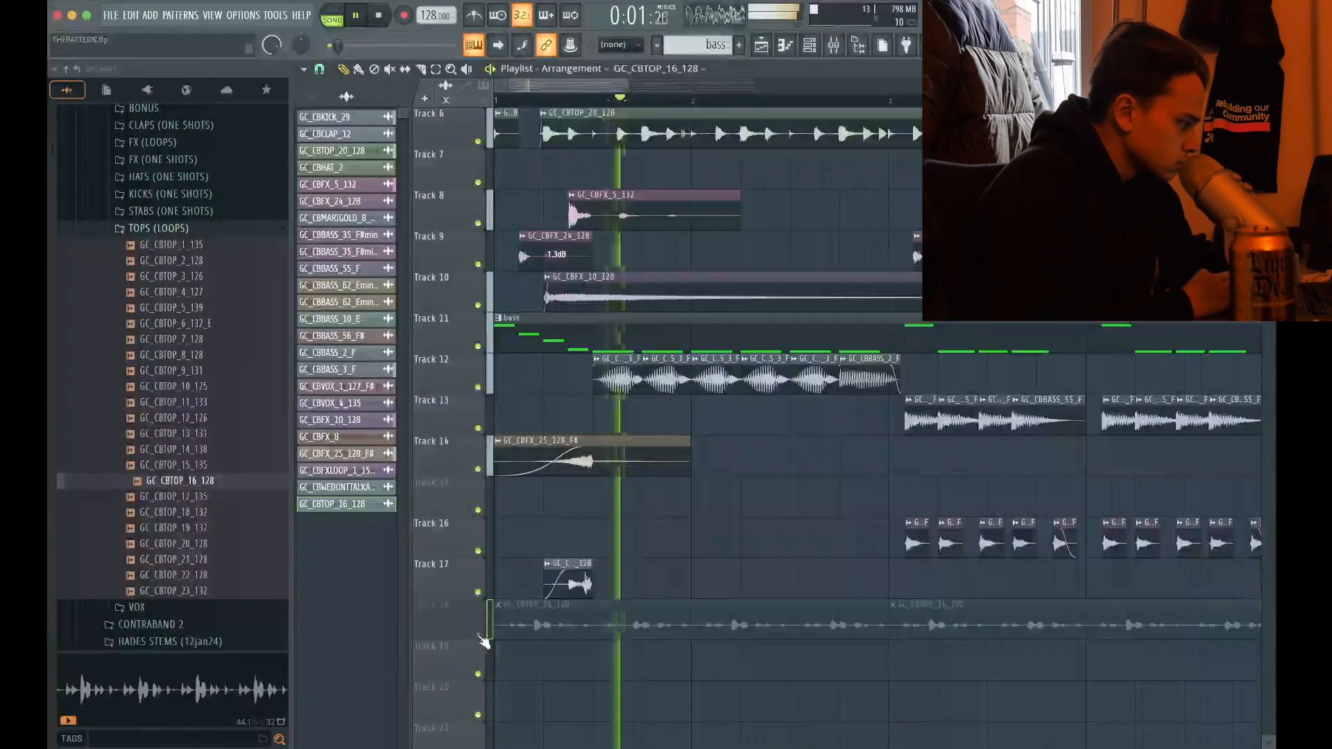
pyautogui.click(478, 634)
pyautogui.scroll(3, 467, 92)
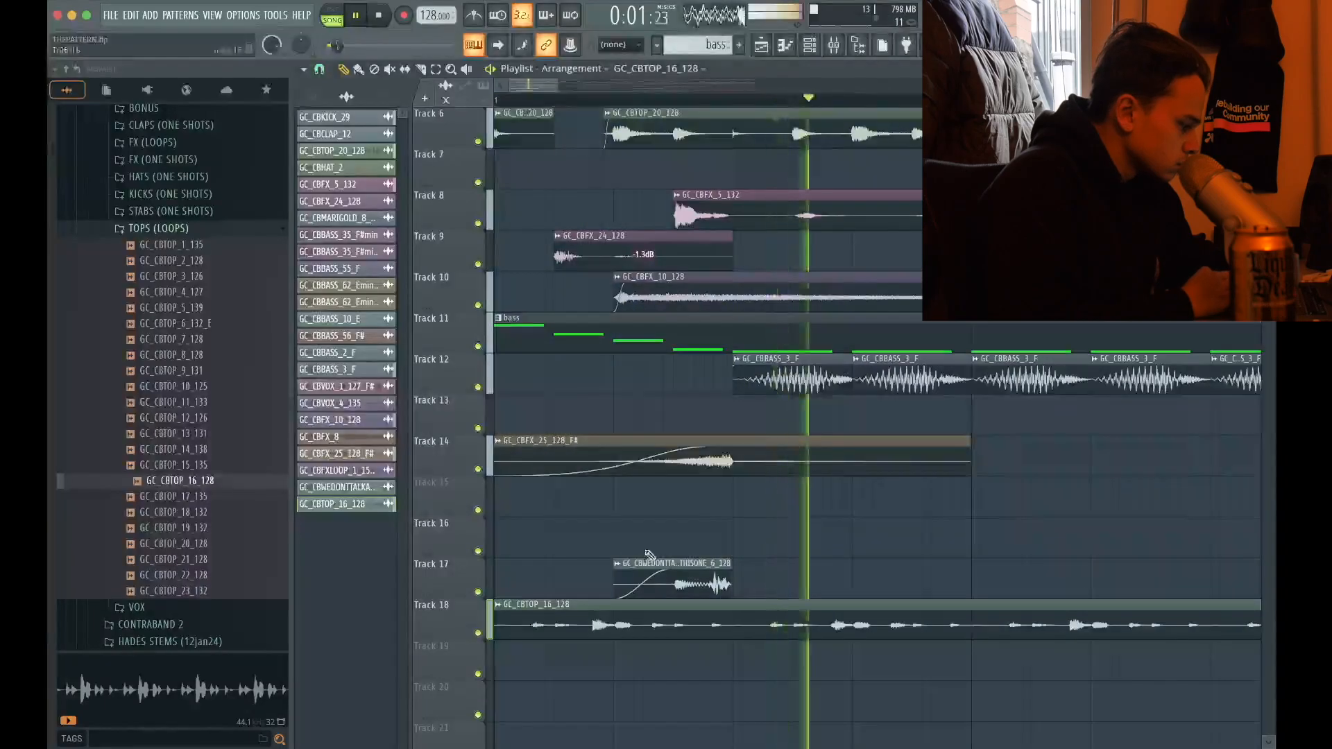
# Solo Track 18 and cut the hit just before beat 2 of bar 1 out of the GC_CBTOP_16_128 clip
pyautogui.rightClick(478, 633)
pyautogui.press('space')
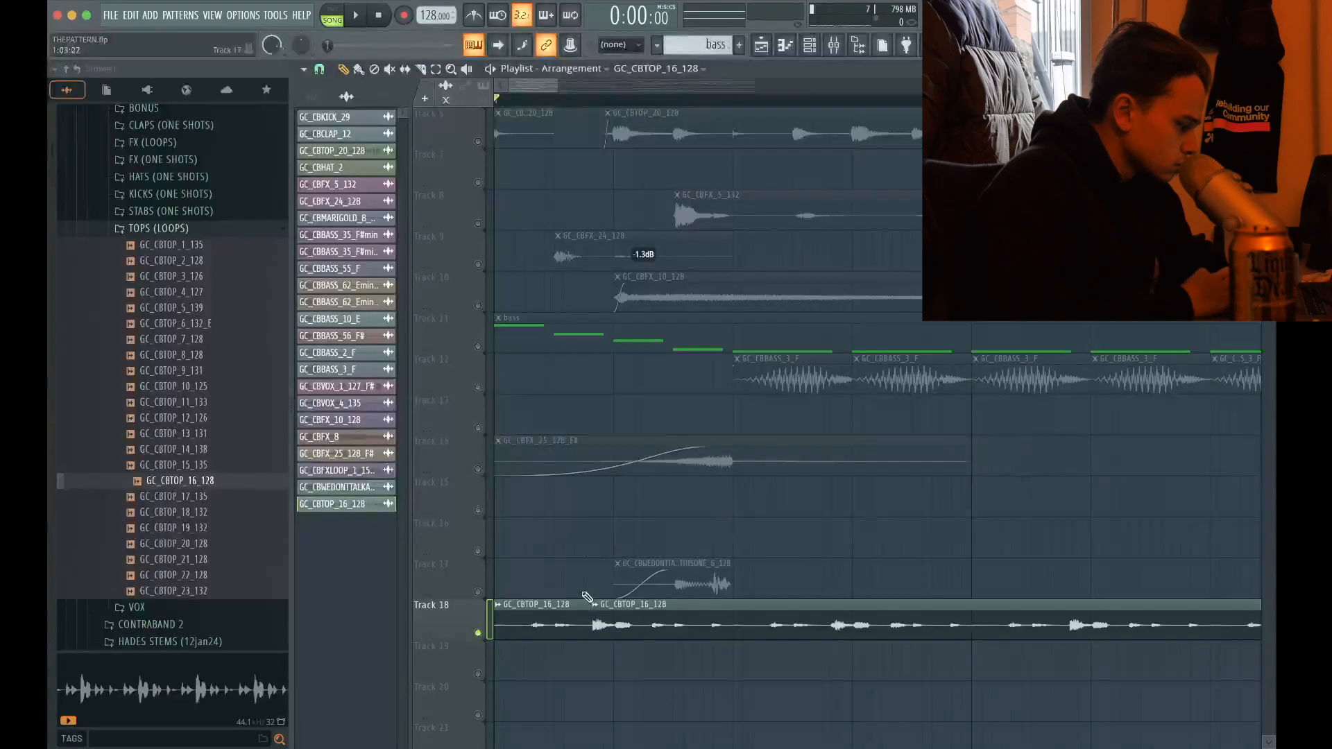
pyautogui.press('space')
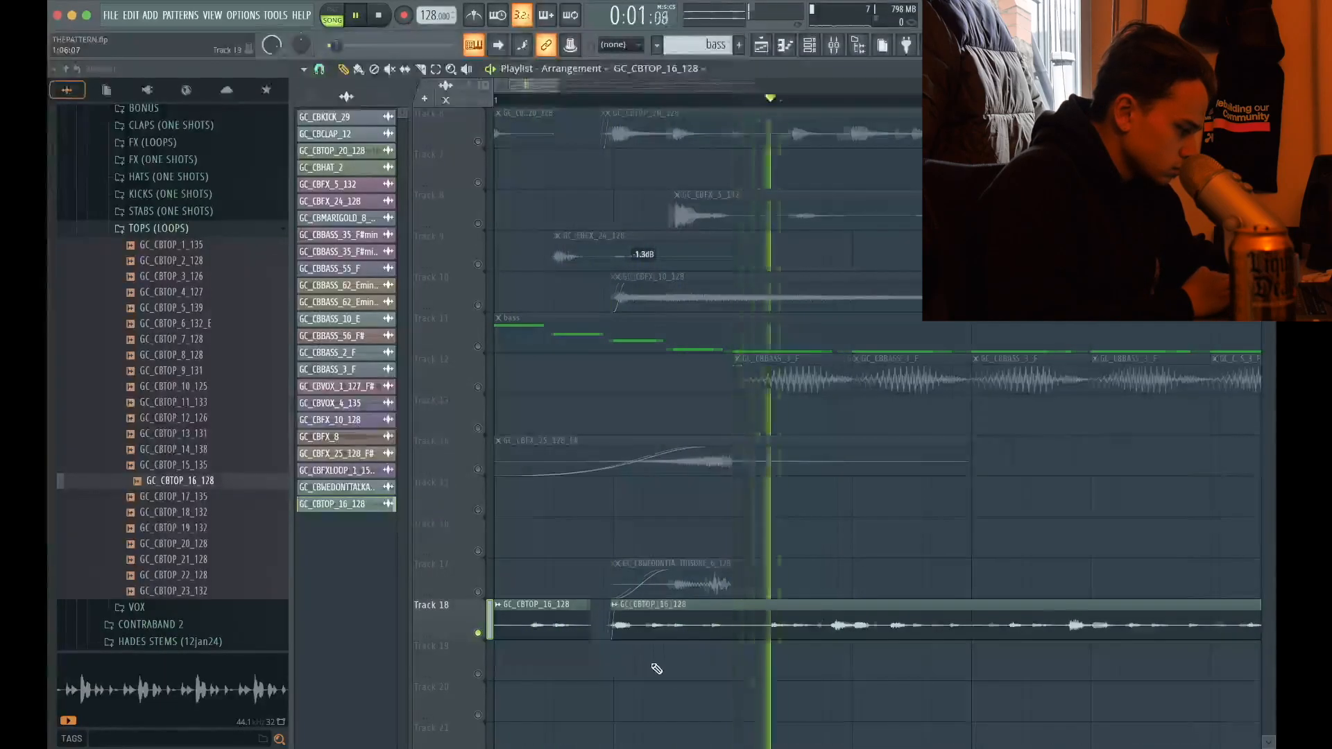
# Play Track 18 alone and slice its GC_CBTOP_16_128 clip again just before beat 4 of bar 1
pyautogui.scroll(-3, 656, 666)
pyautogui.press('space')
pyautogui.press('space')
pyautogui.click(422, 70)
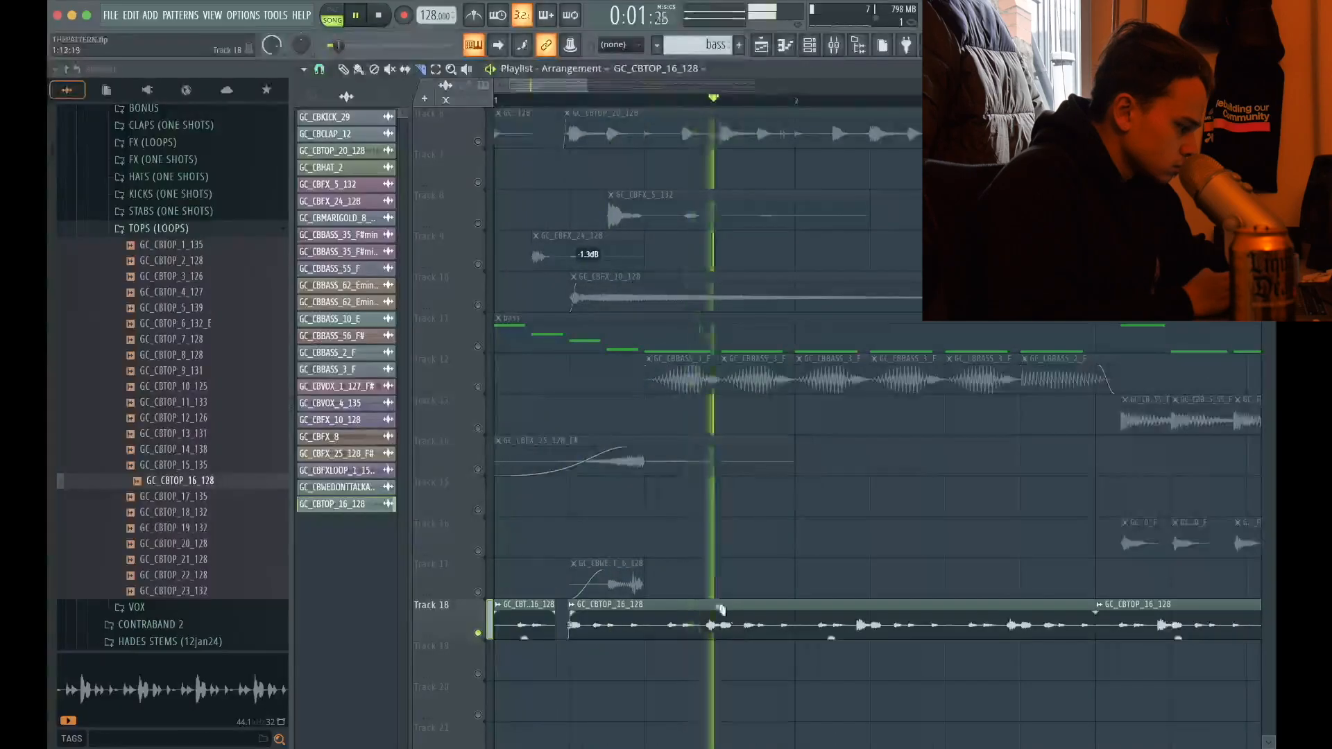
pyautogui.scroll(3, 719, 608)
pyautogui.press('space')
# Keep only the chopped bar 1 of the GC_CBTOP_16_128 loop on Track 18 and duplicate it through the end of bar 8
pyautogui.press('space')
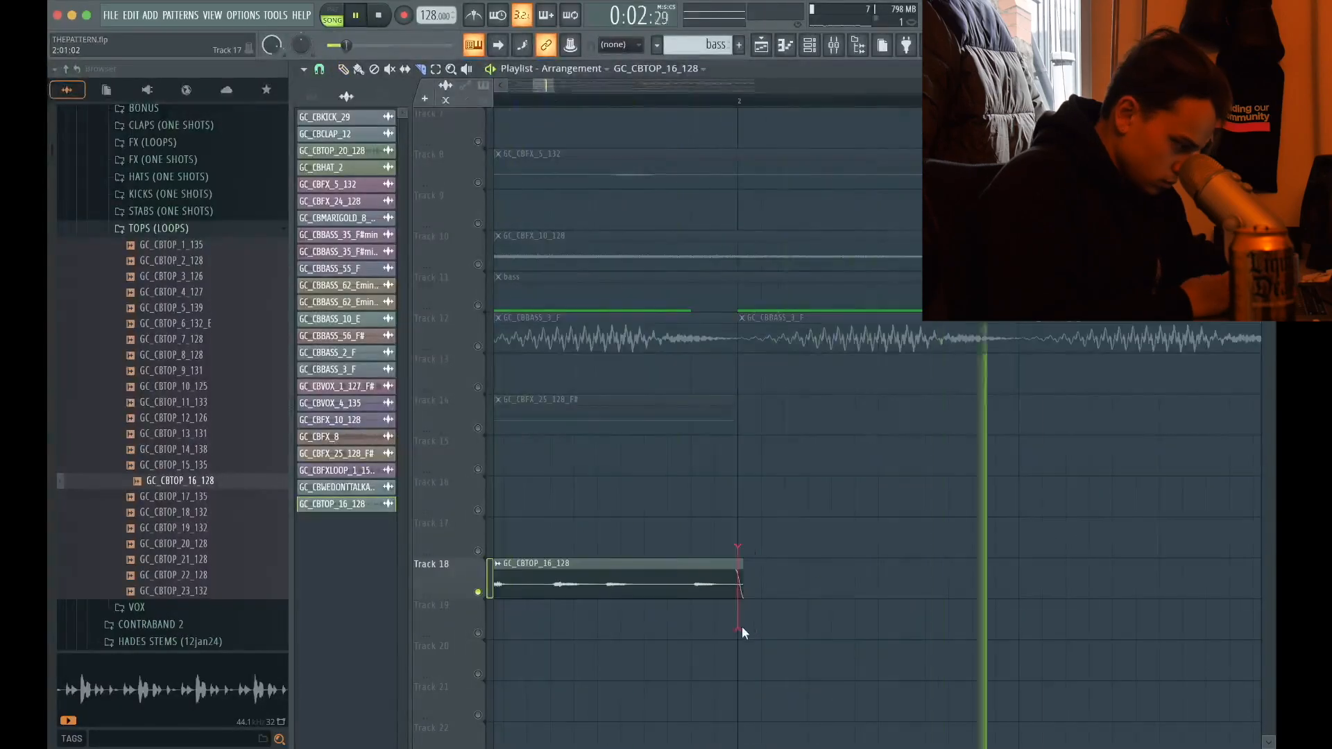
pyautogui.press('space')
pyautogui.scroll(-5, 743, 626)
pyautogui.press('space')
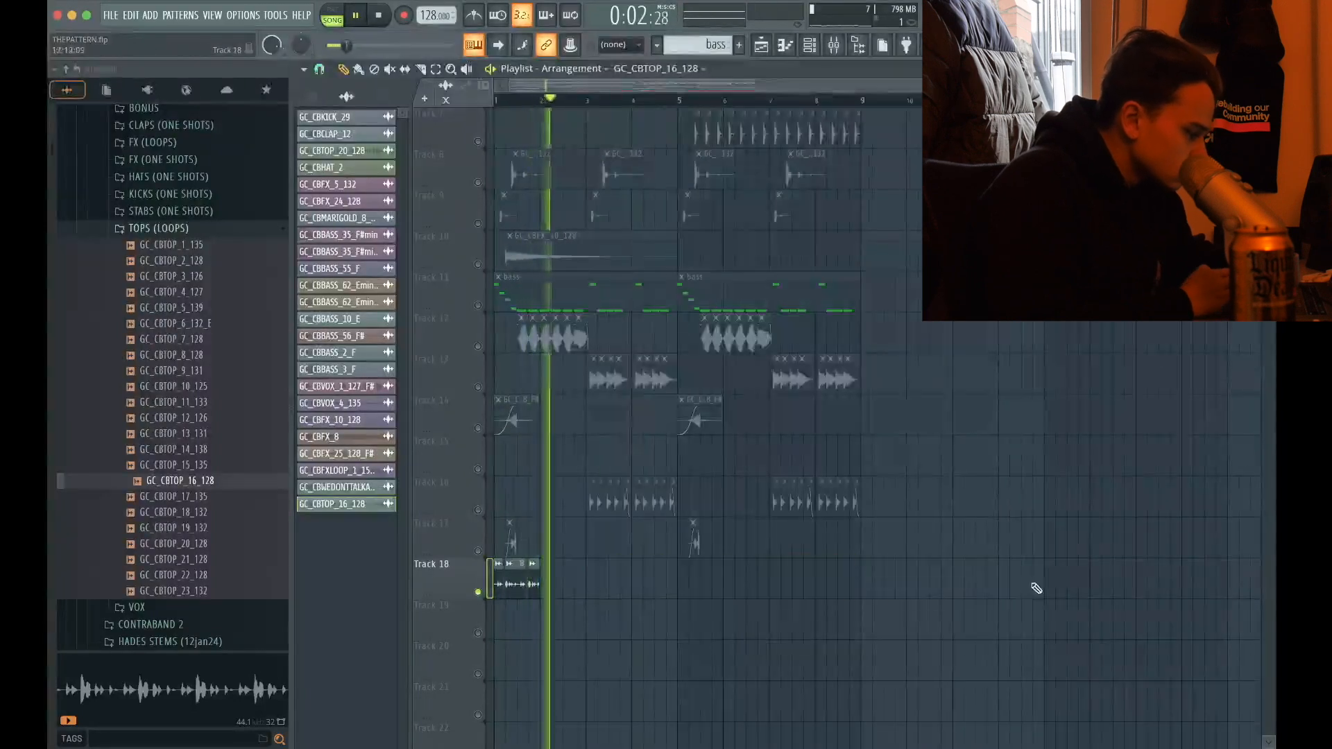
pyautogui.moveTo(541, 583); pyautogui.dragTo(677, 583)
pyautogui.press('super+b')
# Assign the GC_CBTOP_16_128 channel to mixer track 23 and route that track to DRUMBUS instead of the master
pyautogui.doubleClick(513, 578)
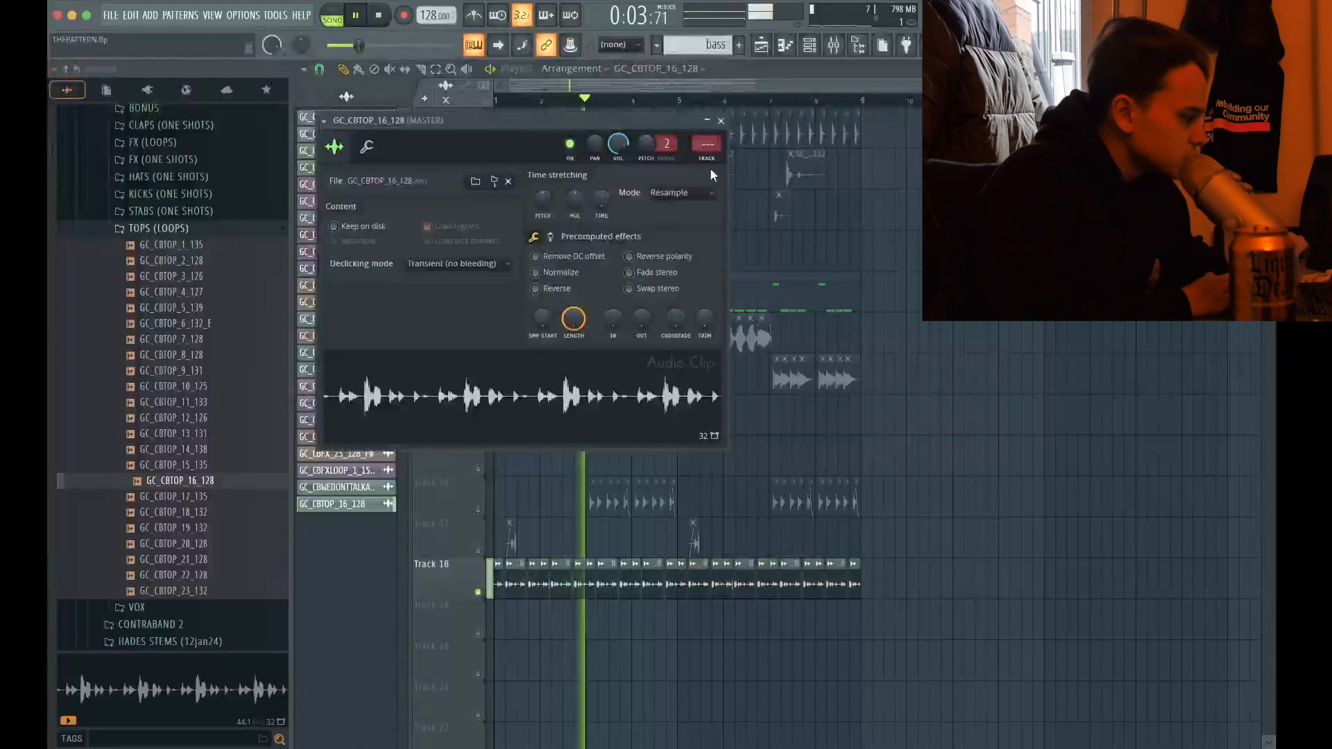
pyautogui.press('super+l')
pyautogui.click(721, 121)
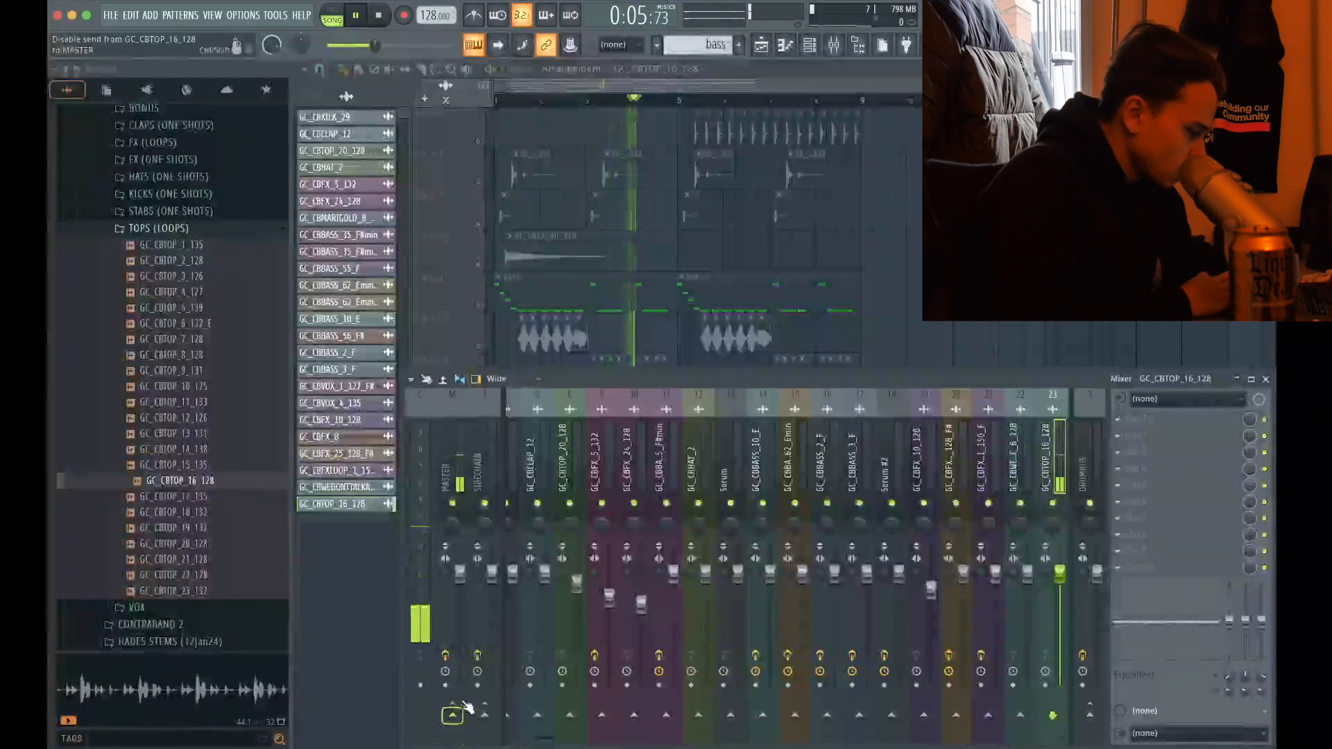
pyautogui.press('space')
pyautogui.press('space')
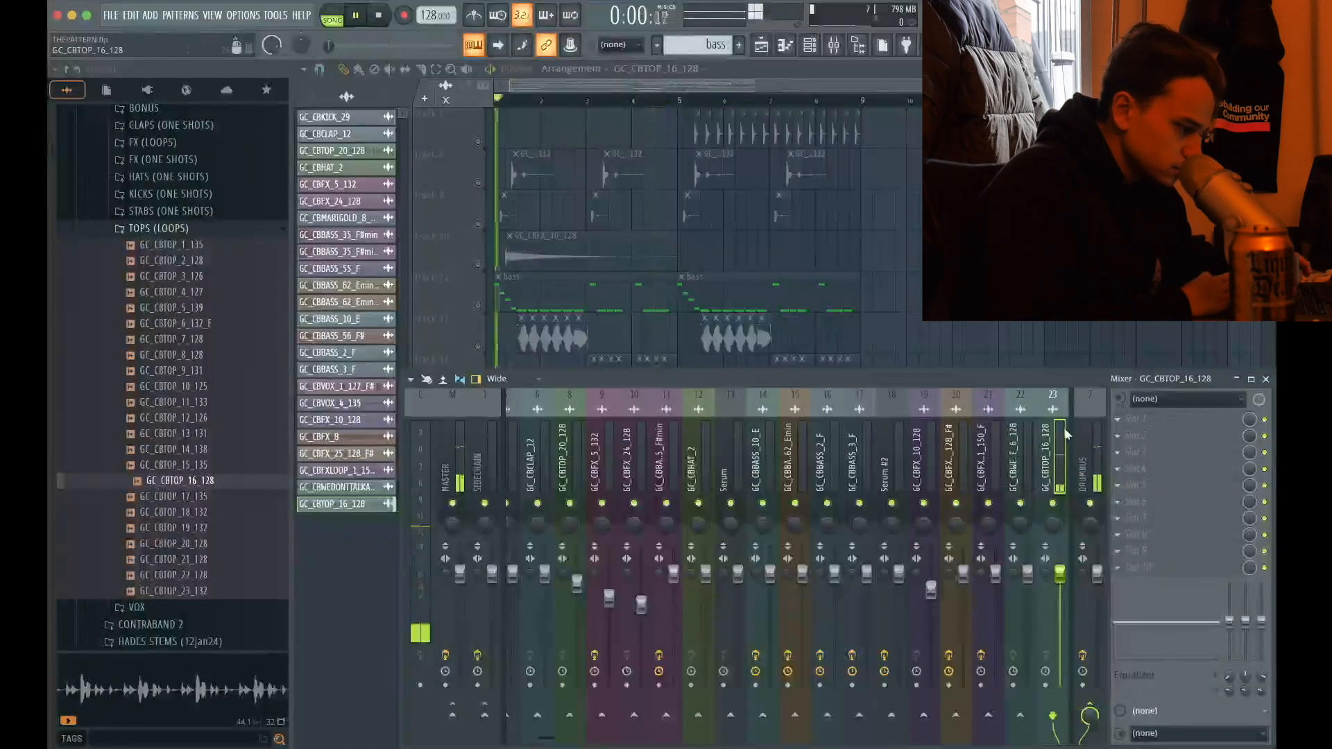
# Add Fruity Parametric EQ 2 with the 20Hz - 18kHz cut preset to the GC_CBTOP_16_128 mixer track and raise its high-pass cutoff
pyautogui.click(1149, 419)
pyautogui.click(937, 487)
pyautogui.click(728, 102)
pyautogui.click(758, 147)
pyautogui.moveTo(323, 253); pyautogui.dragTo(459, 224)
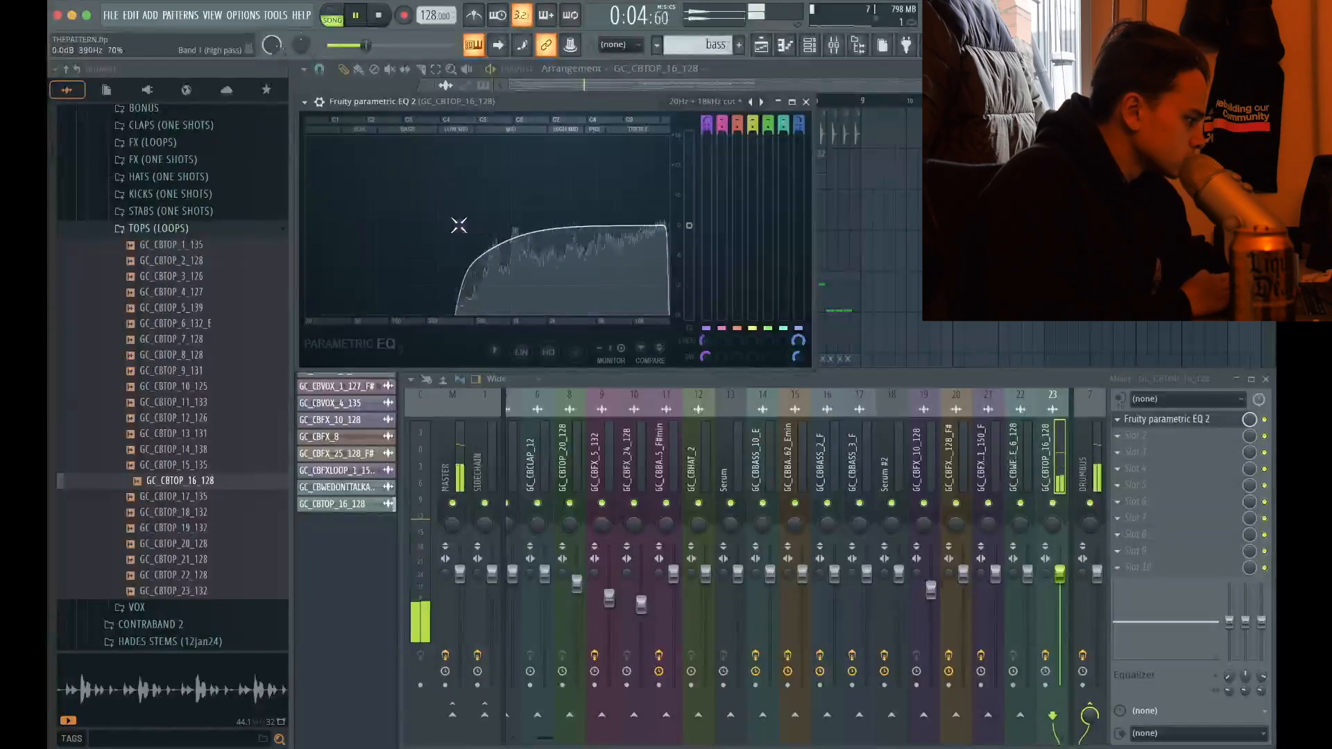
pyautogui.click(806, 102)
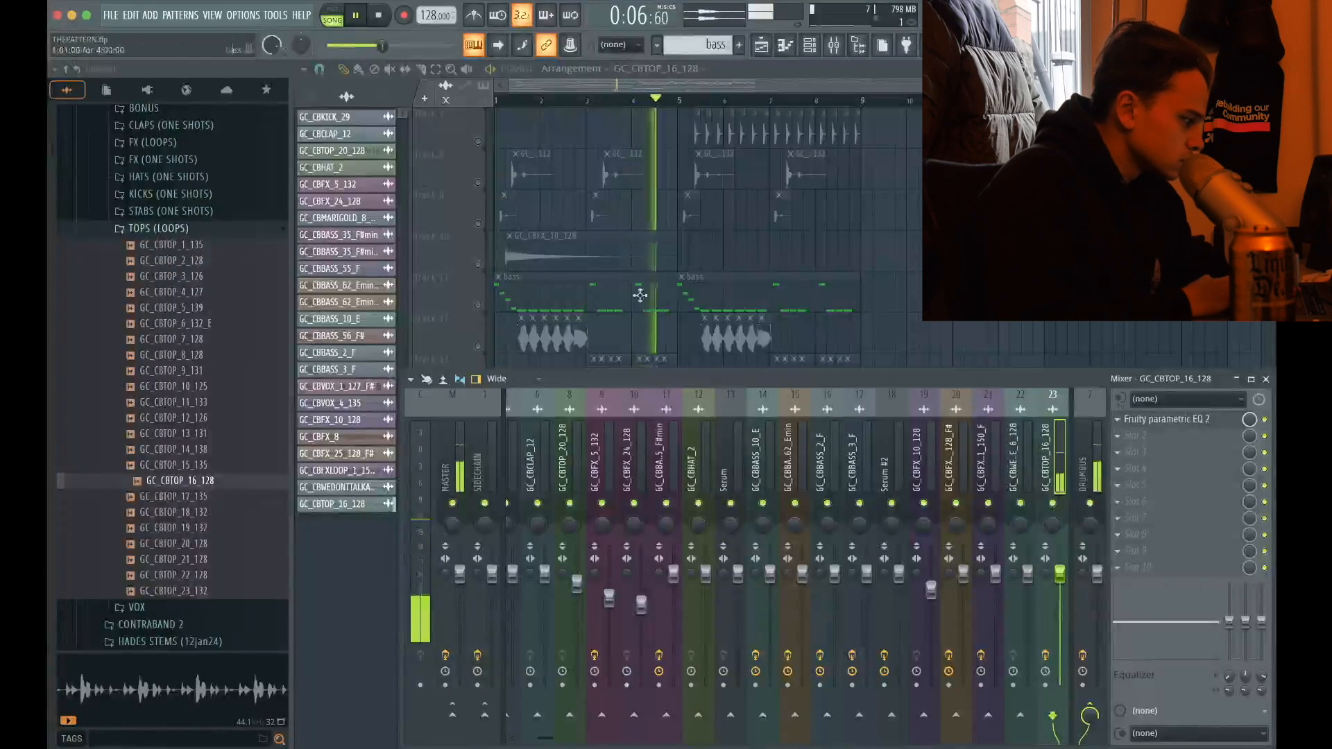
# Unsolo Track 18 and play the full groove with the processed GC_CBTOP_16_128 loop
pyautogui.press('space')
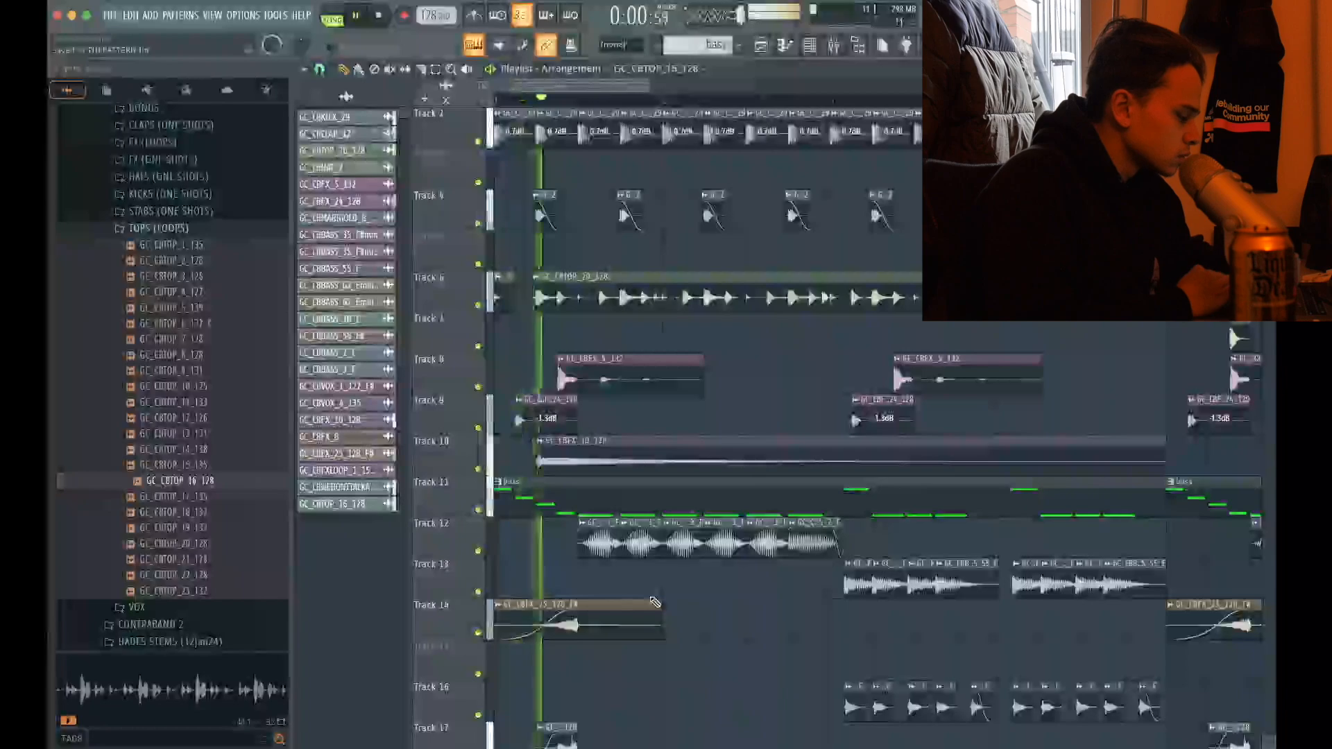
pyautogui.scroll(-5, 654, 602)
pyautogui.click(869, 454)
pyautogui.rightClick(869, 451)
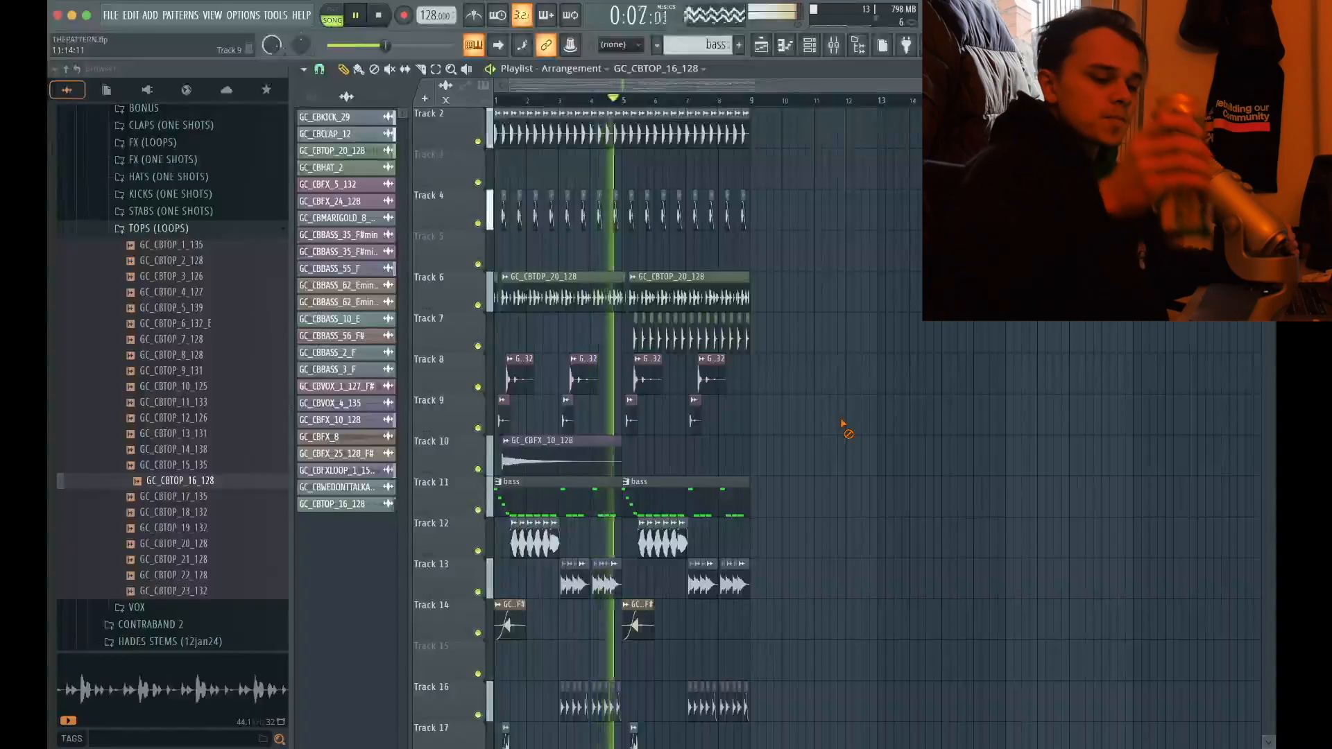
pyautogui.scroll(-5, 842, 423)
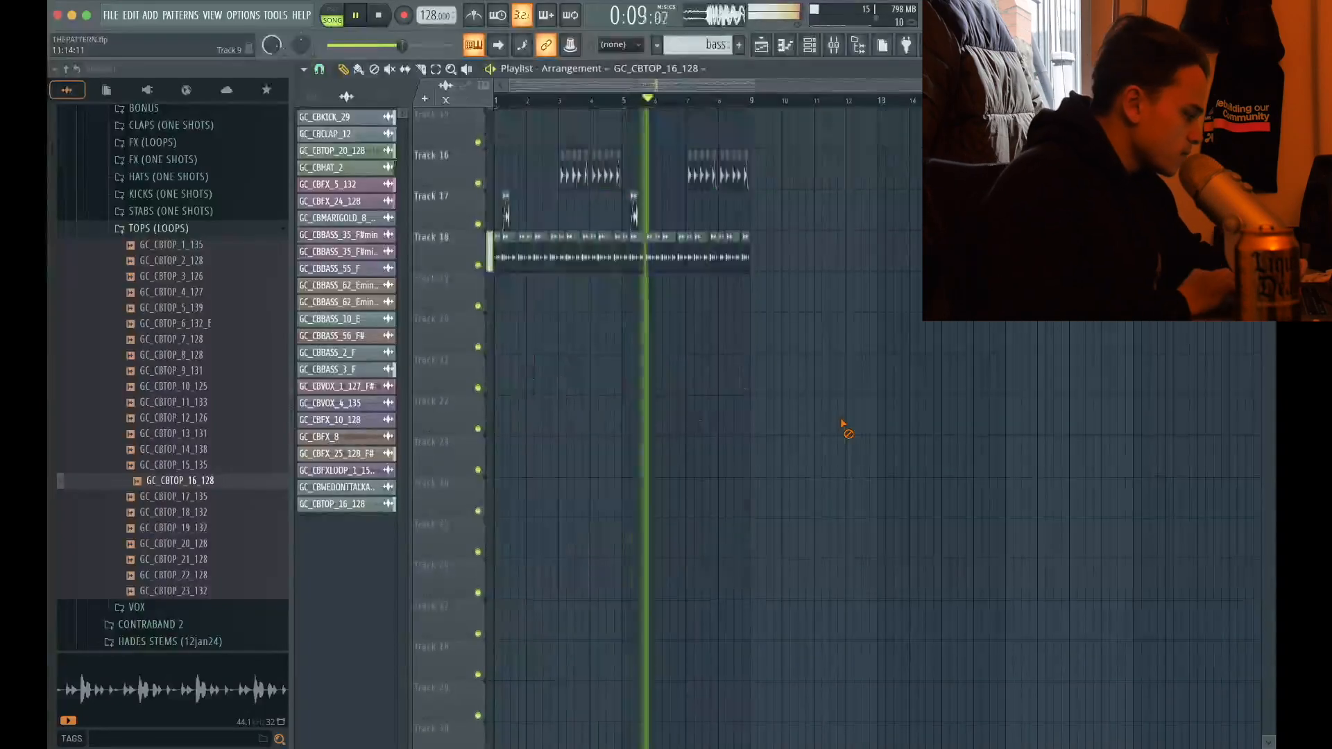
pyautogui.scroll(5, 467, 460)
pyautogui.scroll(5, 467, 458)
pyautogui.scroll(-3, 457, 398)
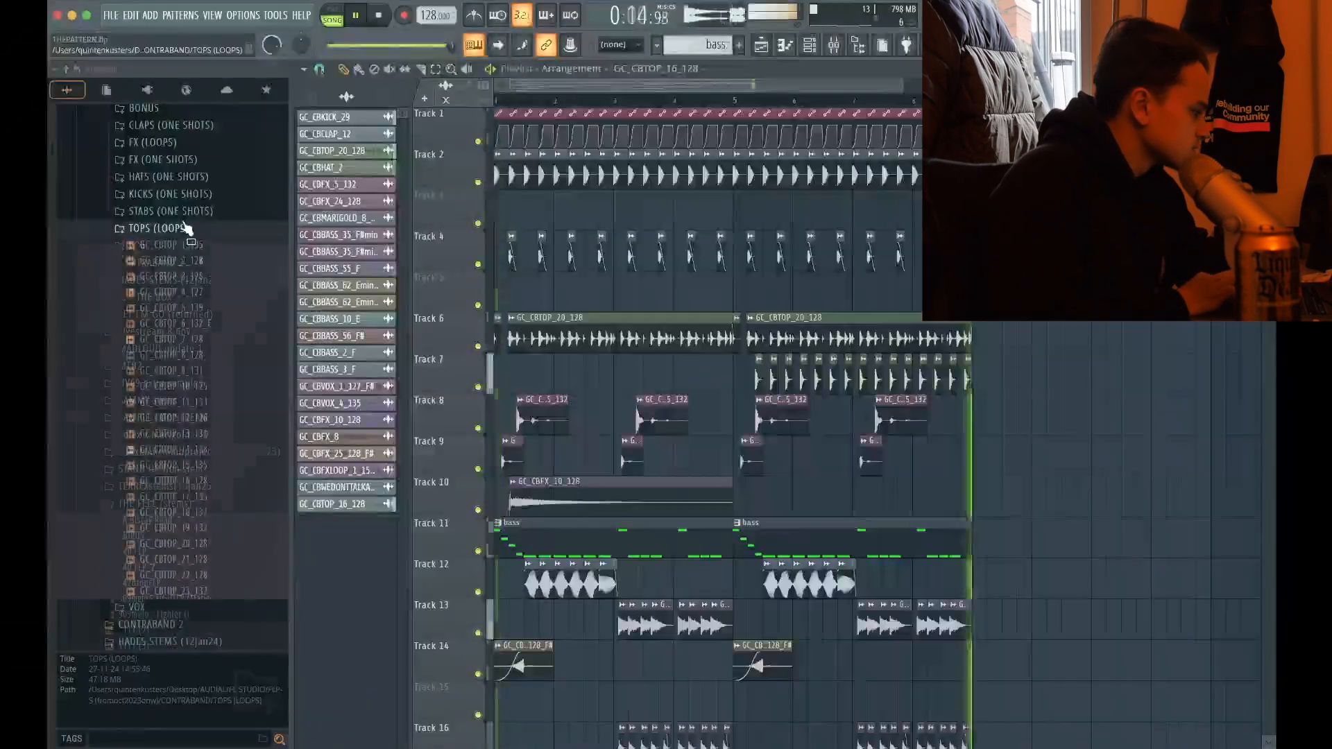
# Collapse the TOPS (LOOPS) sample folder to show the CONTRABAND subfolders while the groove plays
pyautogui.click(208, 298)
pyautogui.click(187, 242)
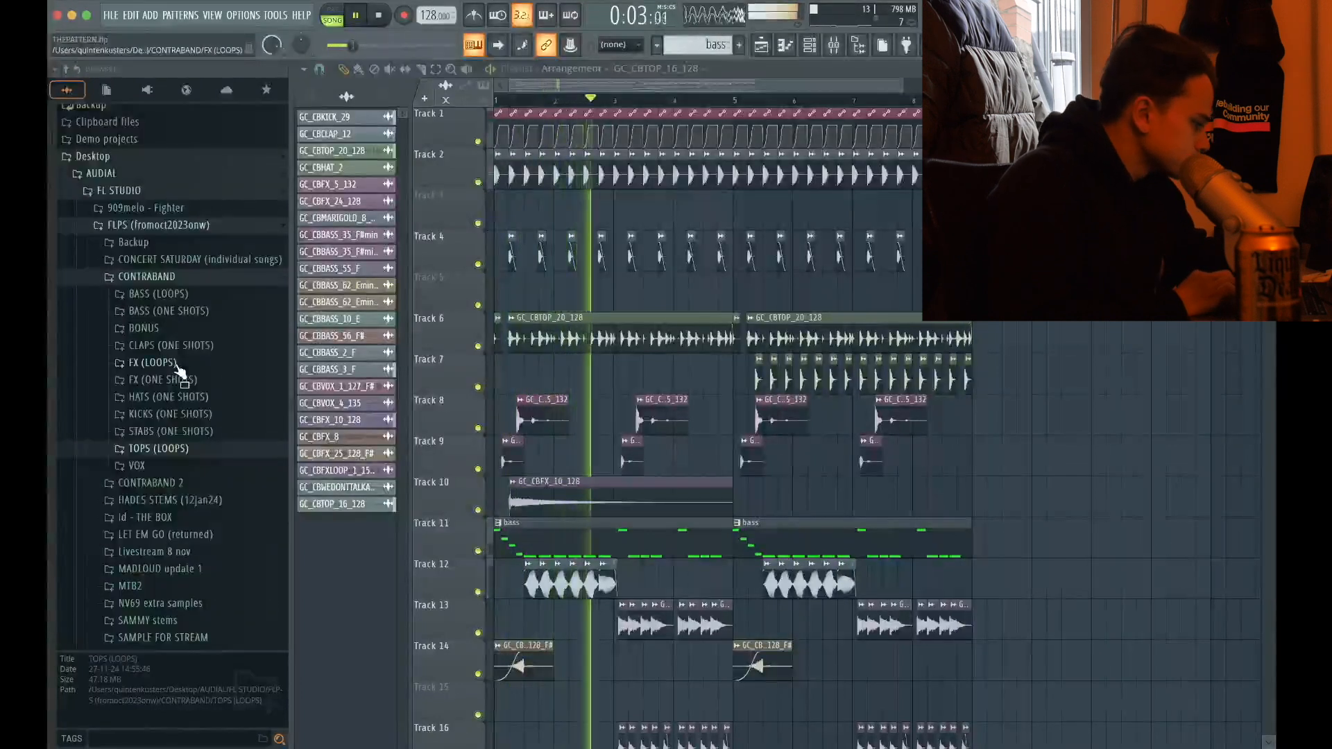
pyautogui.rightClick(1110, 362)
pyautogui.scroll(-1, 1083, 441)
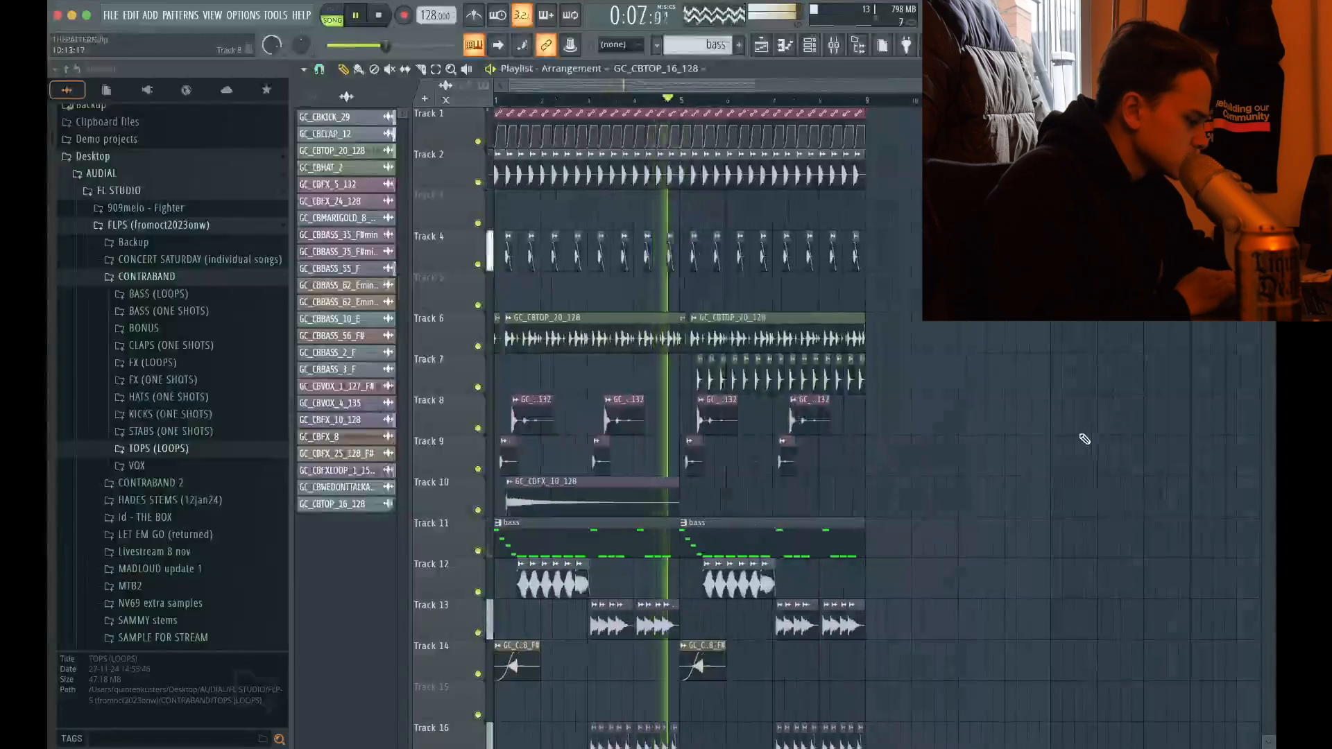